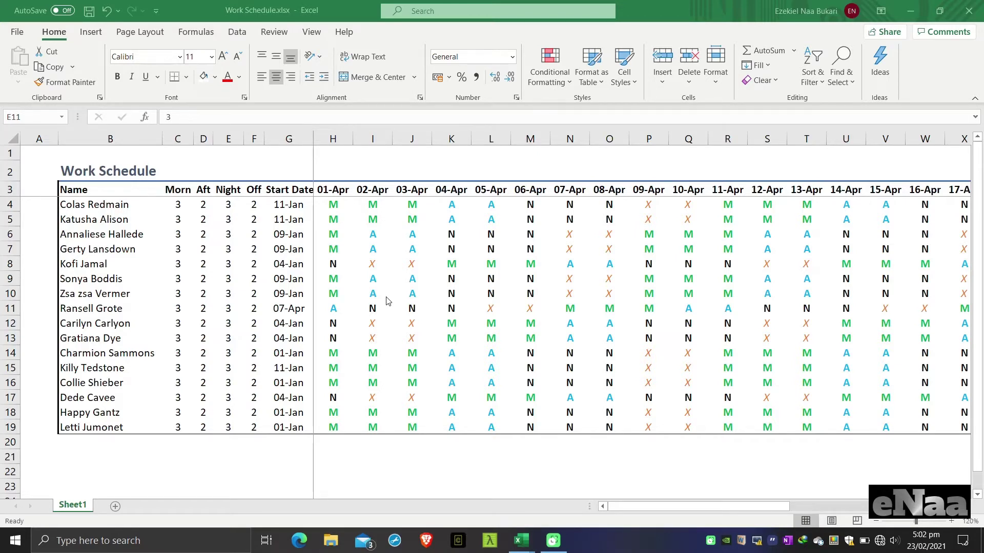
pyautogui.click(294, 259)
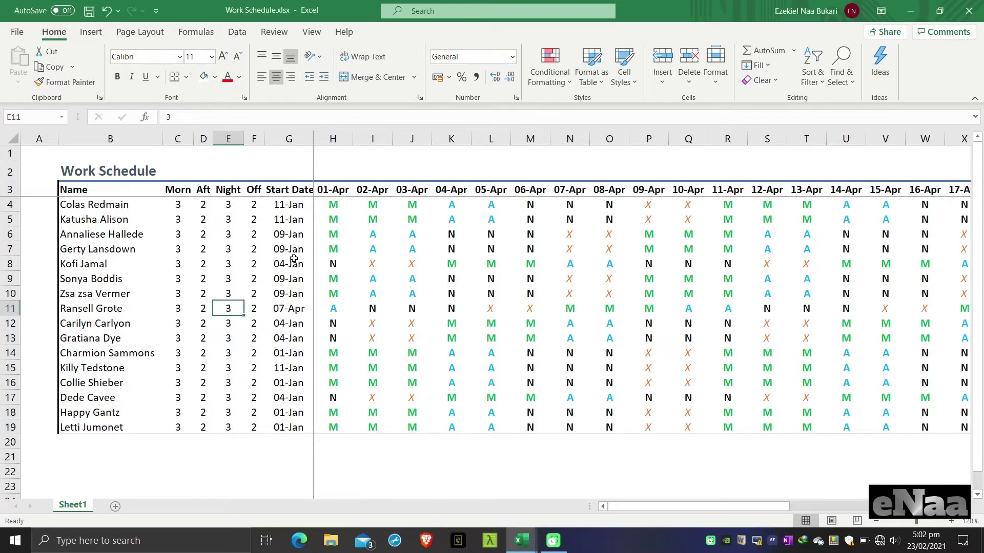
pyautogui.click(260, 302)
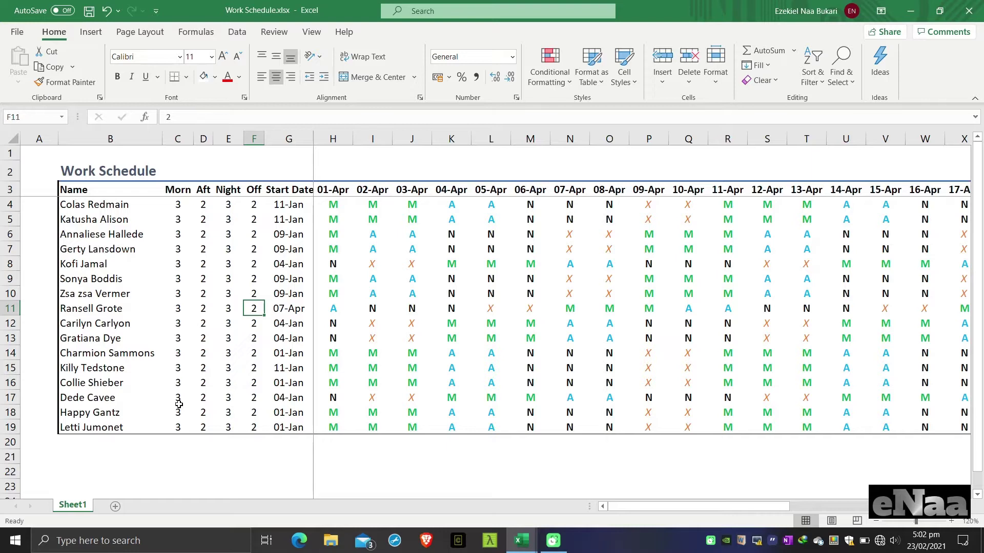
pyautogui.press('Up')
pyautogui.press('Up')
pyautogui.press('Up')
pyautogui.press('Up')
pyautogui.press('Up')
pyautogui.press('Up')
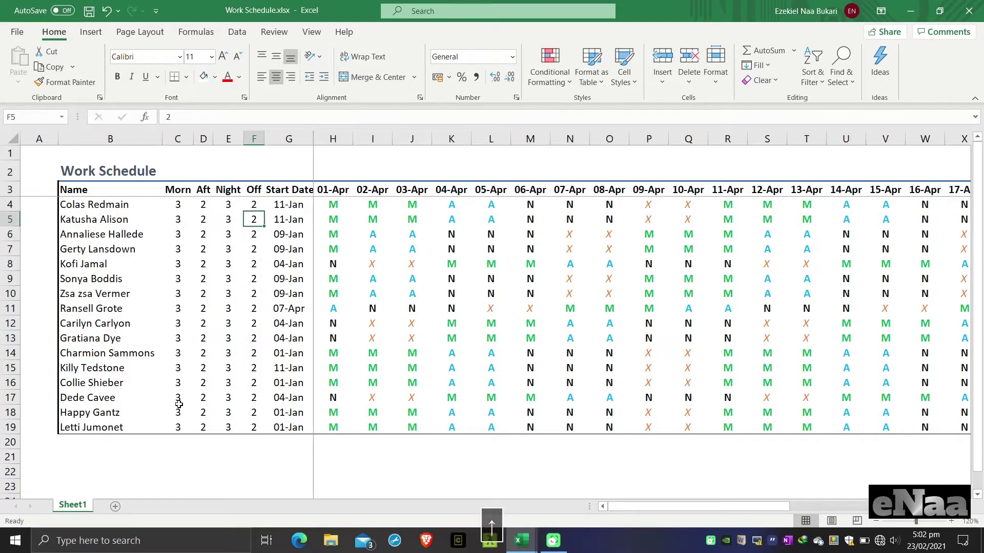
pyautogui.press('Up')
pyautogui.press('Up')
pyautogui.press('Up')
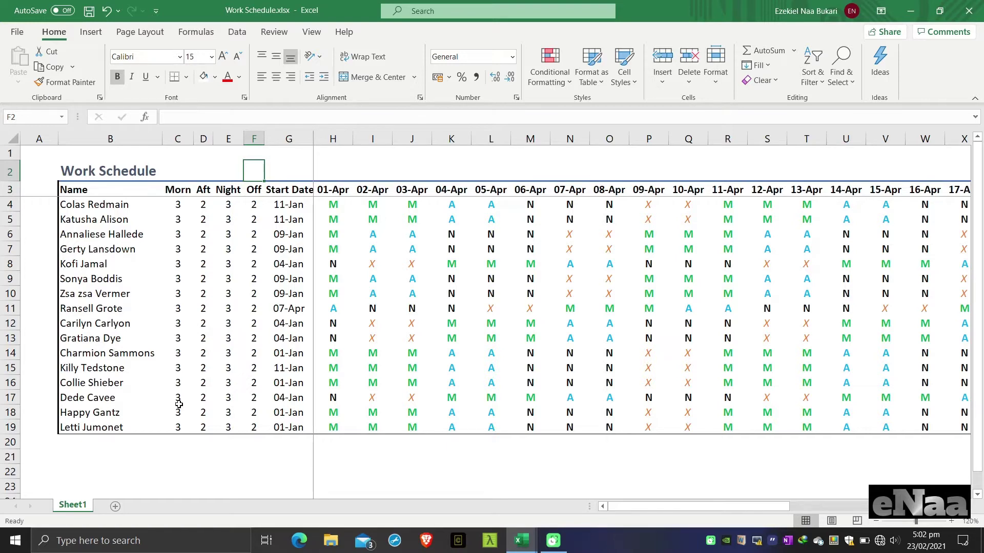
pyautogui.press('Right')
pyautogui.press('Right')
pyautogui.press('Left')
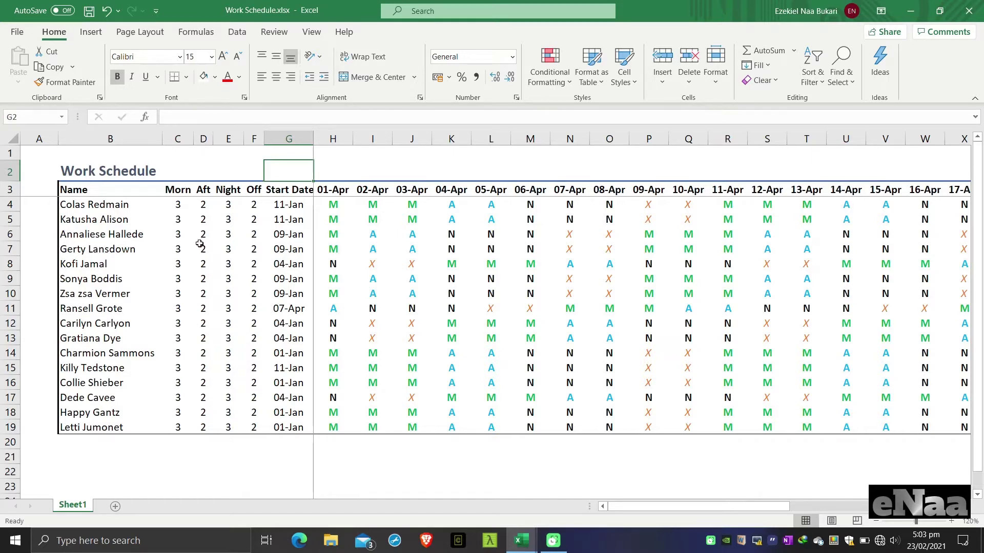
# Examine the shift counts and start date in C8:G8 and the resulting row 8 shifts from 04-Apr to 06-Apr.
pyautogui.click(177, 266)
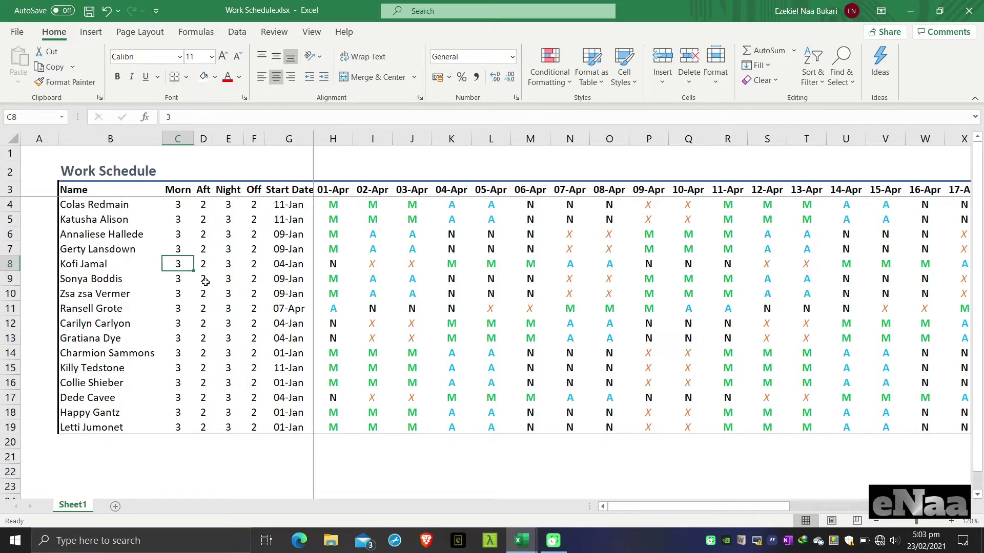
pyautogui.click(202, 265)
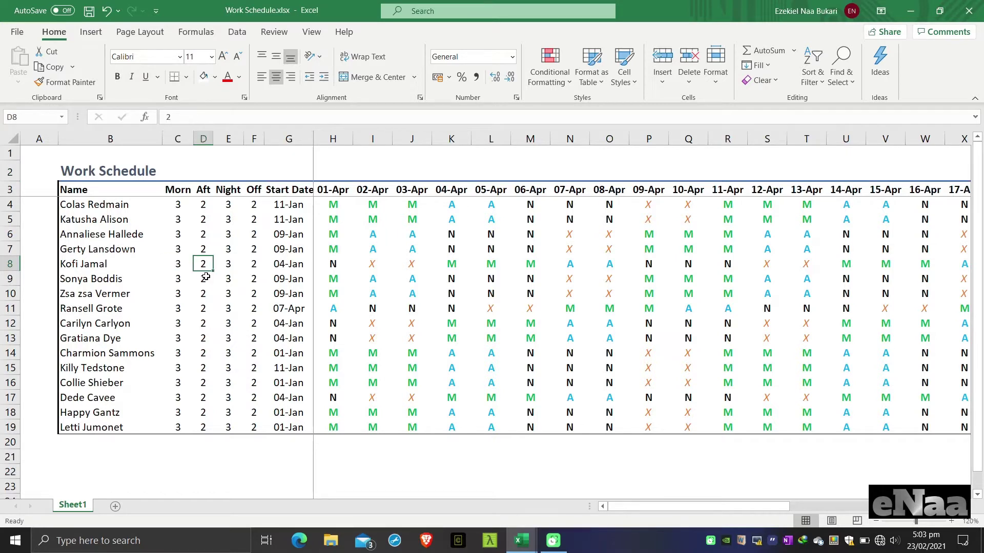
pyautogui.click(227, 267)
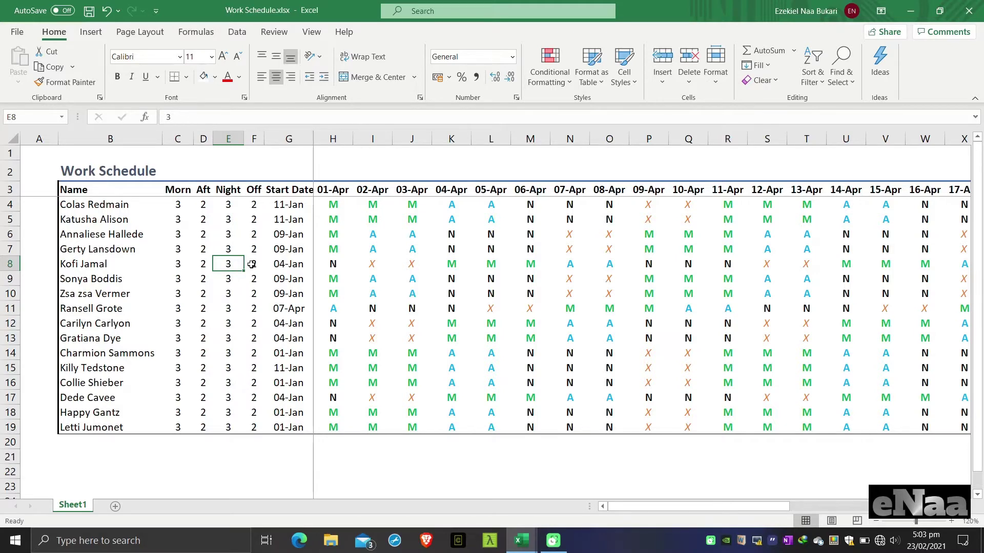
pyautogui.click(252, 264)
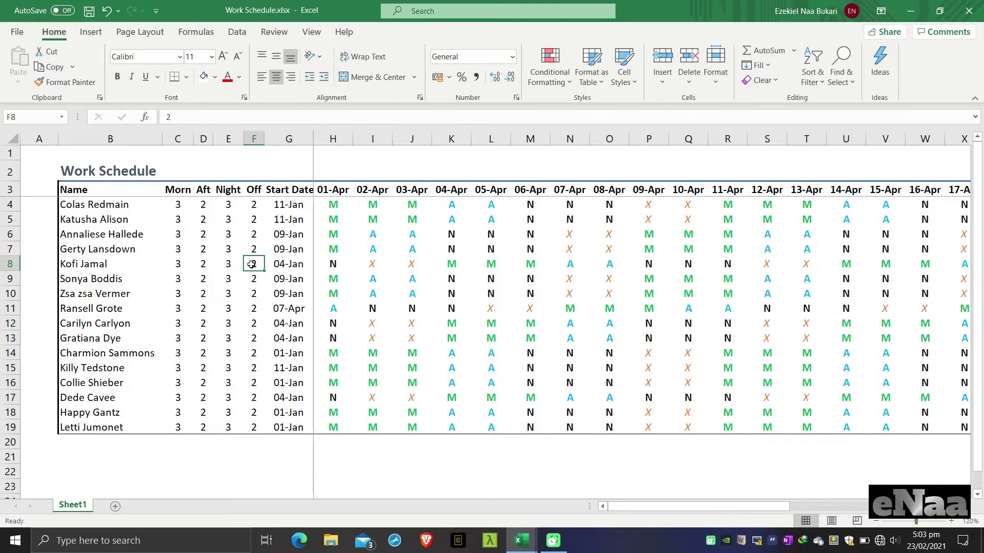
pyautogui.click(283, 263)
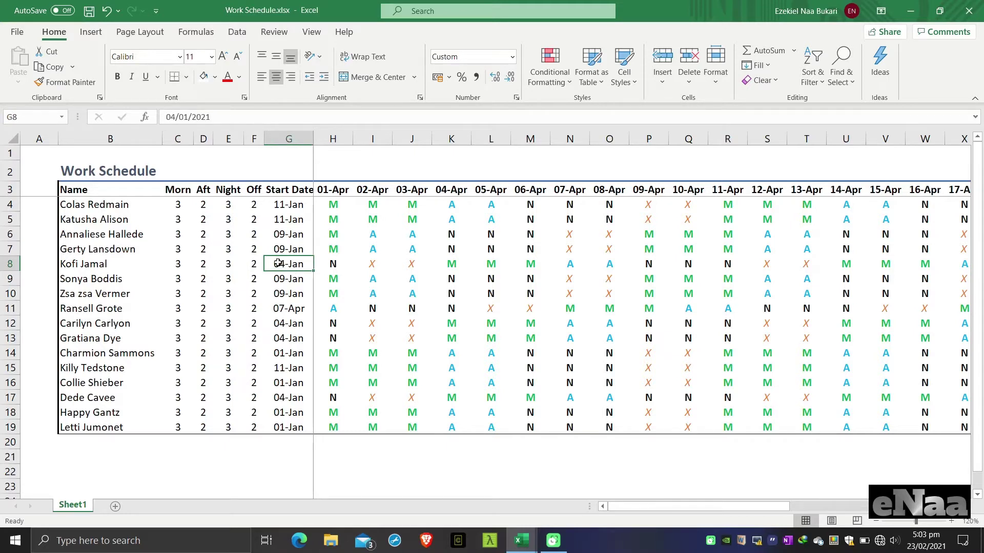
pyautogui.click(450, 265)
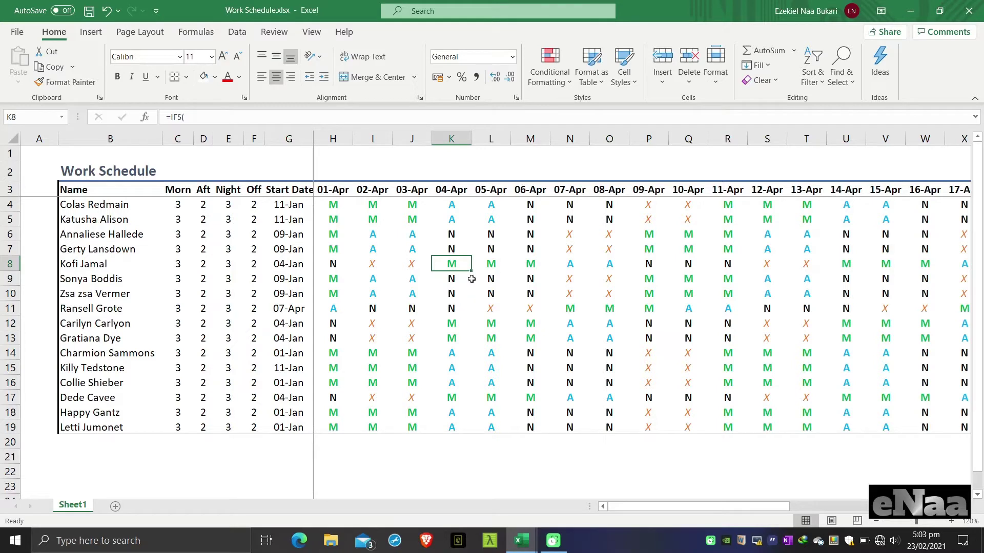
pyautogui.press('Right')
pyautogui.press('Right')
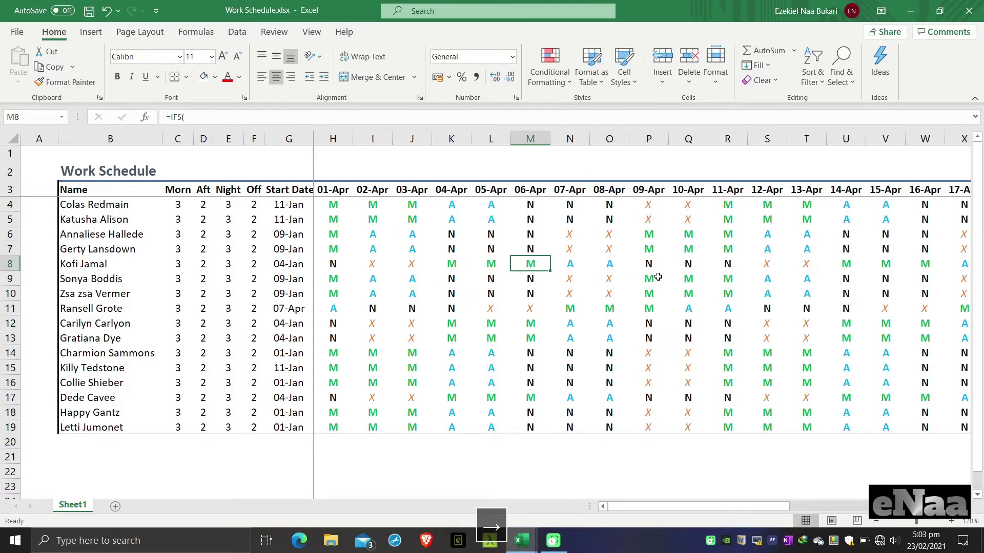
# Set the morning shift count in C8 to 2 and check the shifts in K8:M8.
pyautogui.click(177, 263)
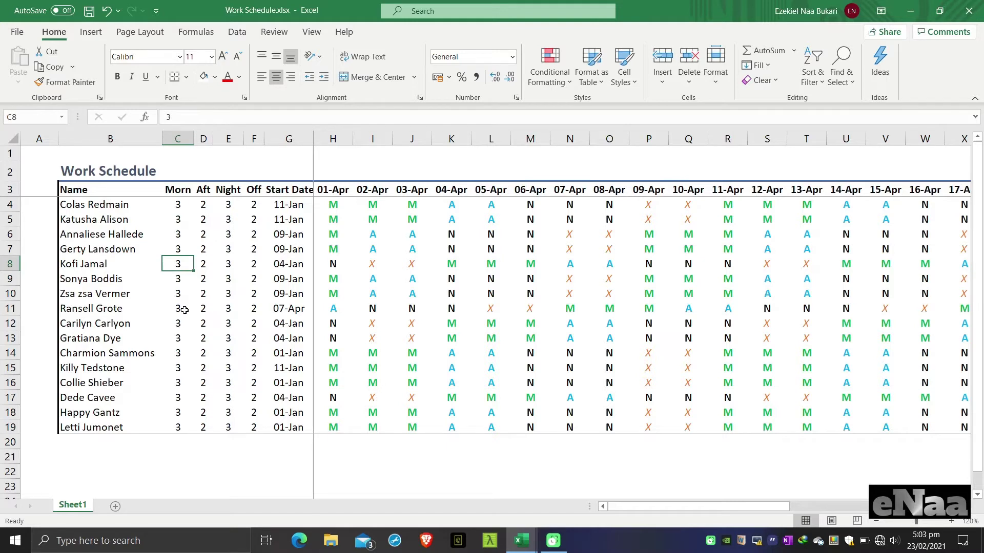
pyautogui.write('2')
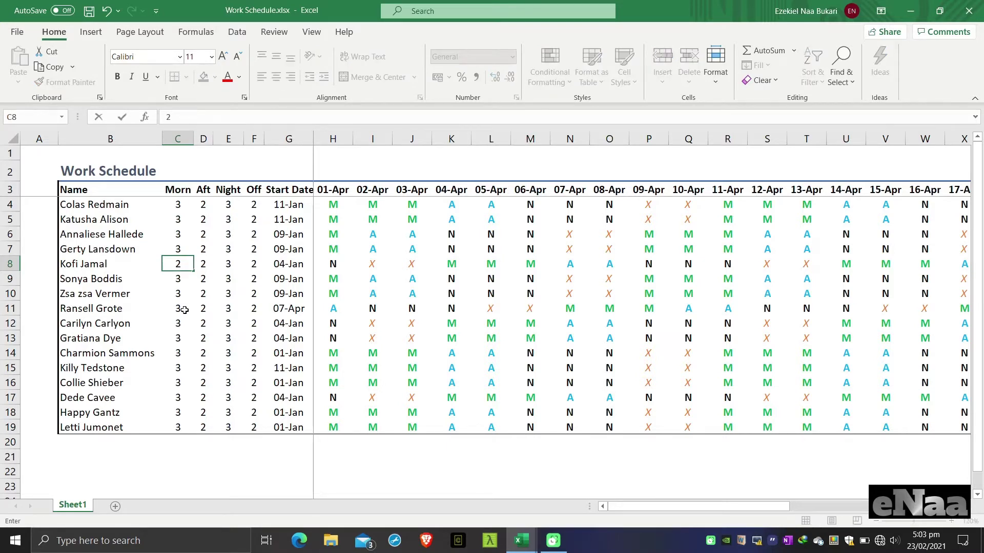
pyautogui.press('Tab')
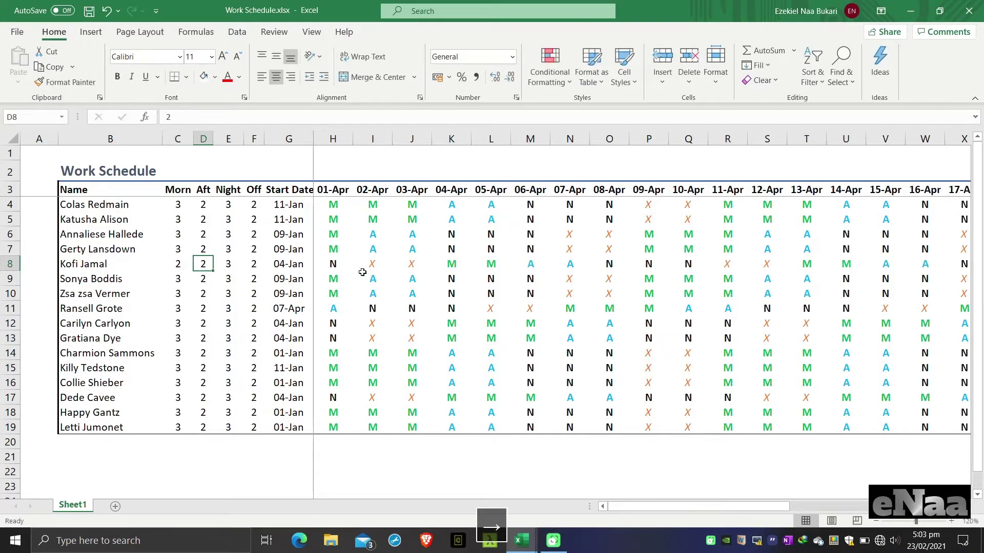
pyautogui.click(453, 267)
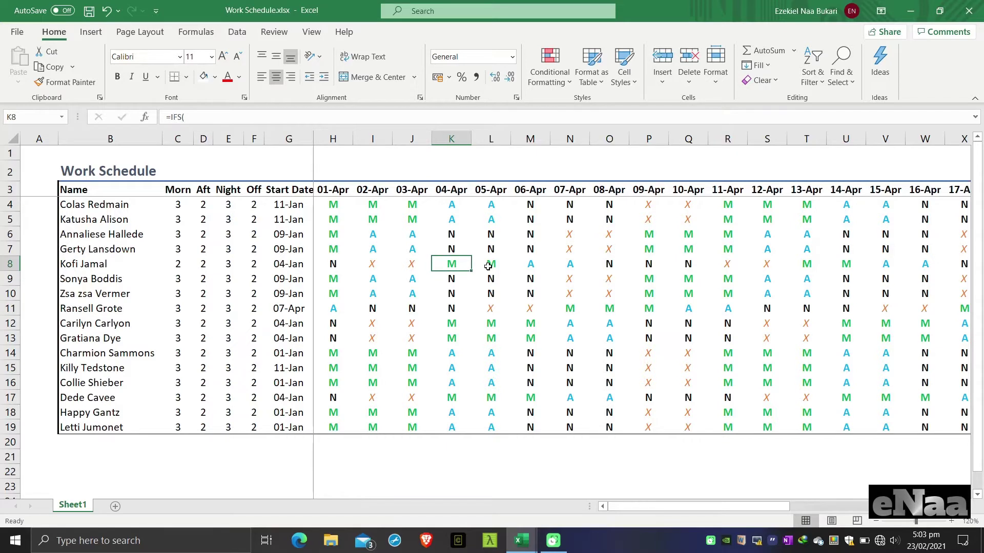
pyautogui.click(488, 266)
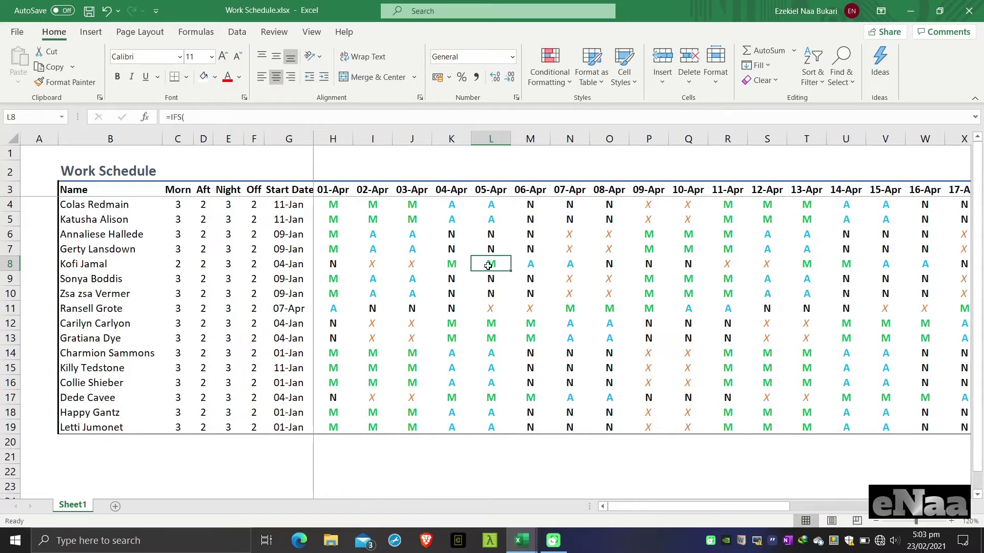
pyautogui.click(530, 264)
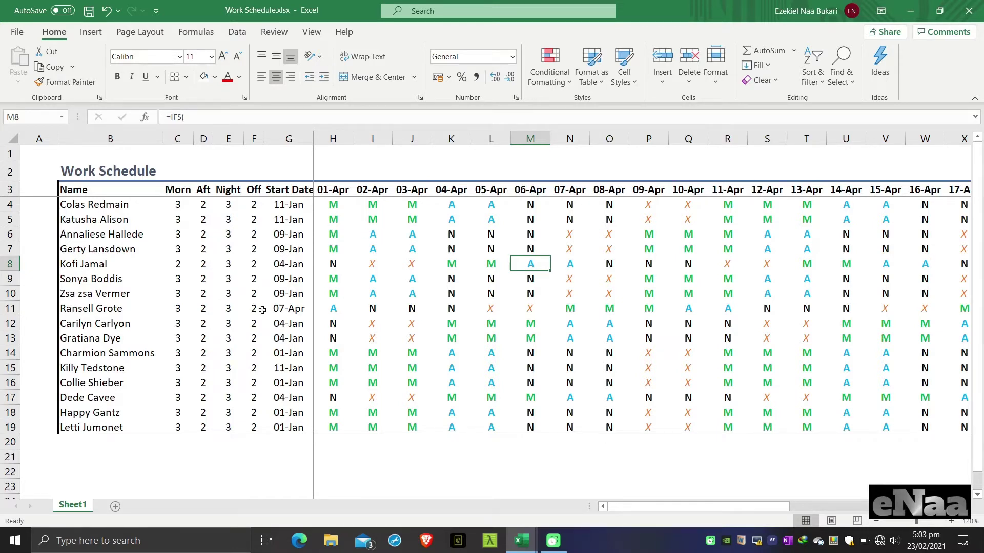
# Set the start date in G8 to 10/4.
pyautogui.click(278, 306)
pyautogui.press('Up')
pyautogui.press('Down')
pyautogui.press('Up')
pyautogui.press('Up')
pyautogui.press('Up')
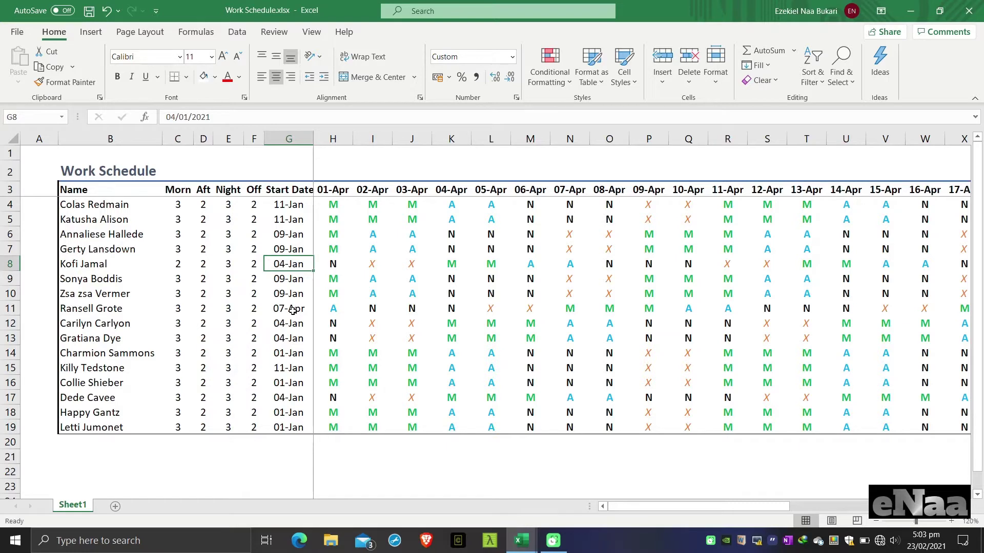
pyautogui.write('10/')
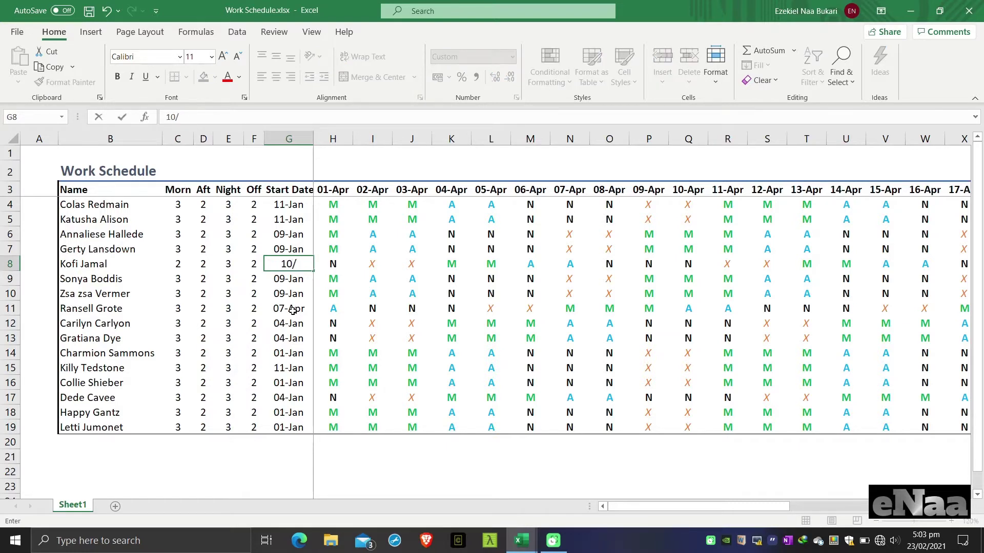
pyautogui.write('4')
pyautogui.press('Right')
# Review the recalculated row 8 shifts across the dates up to 12-Apr.
pyautogui.press('Right')
pyautogui.press('Right')
pyautogui.press('Right')
pyautogui.press('Right')
pyautogui.press('Right')
pyautogui.press('Right')
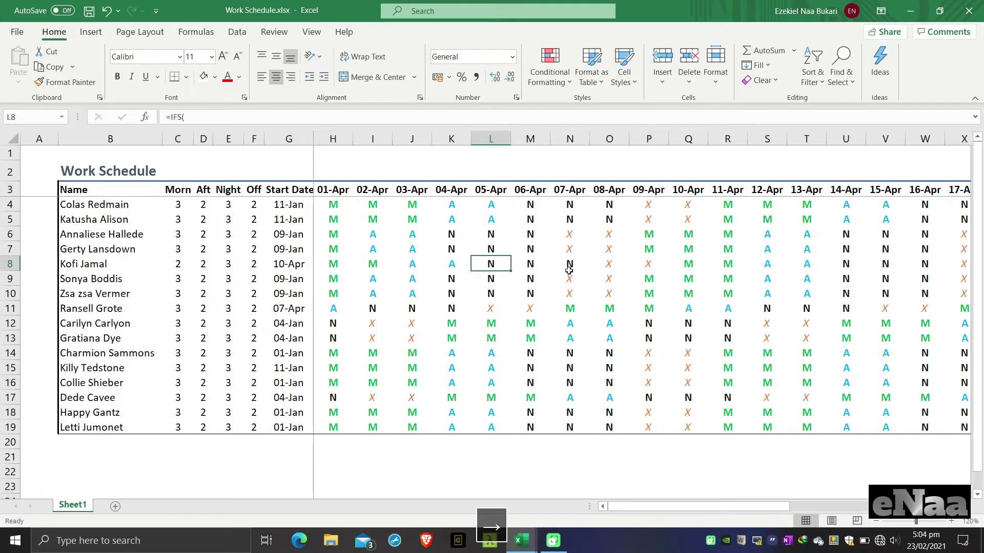
pyautogui.press('Right')
pyautogui.press('Right')
pyautogui.press('Right')
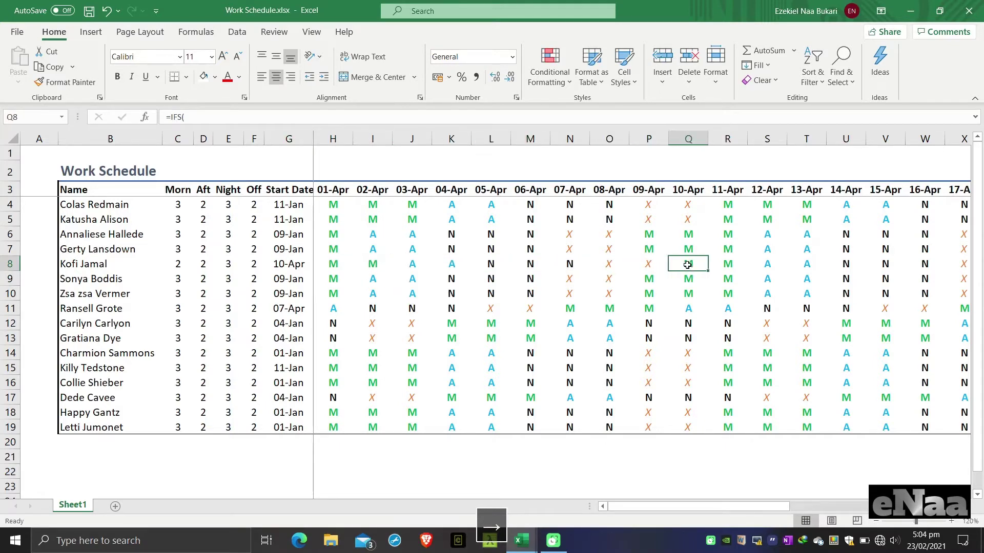
pyautogui.press('Right')
pyautogui.press('Right')
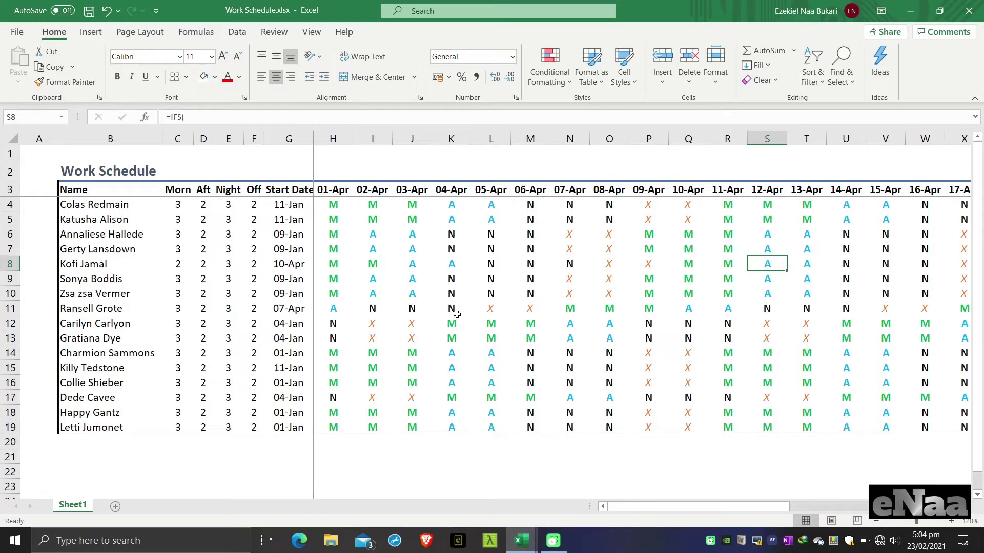
# Set the first date of the schedule header in H3 to 1/6.
pyautogui.click(328, 189)
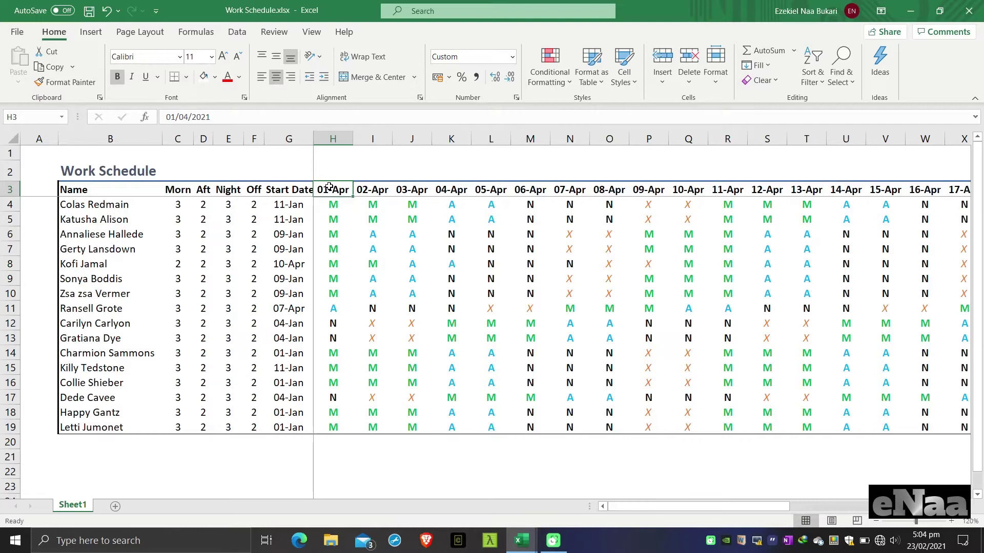
pyautogui.write('1/6')
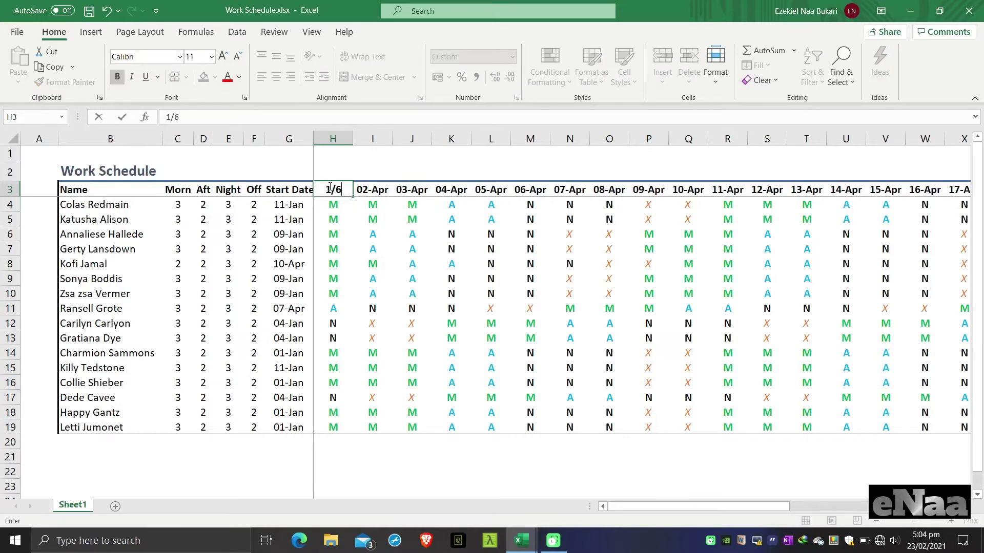
pyautogui.press('Right')
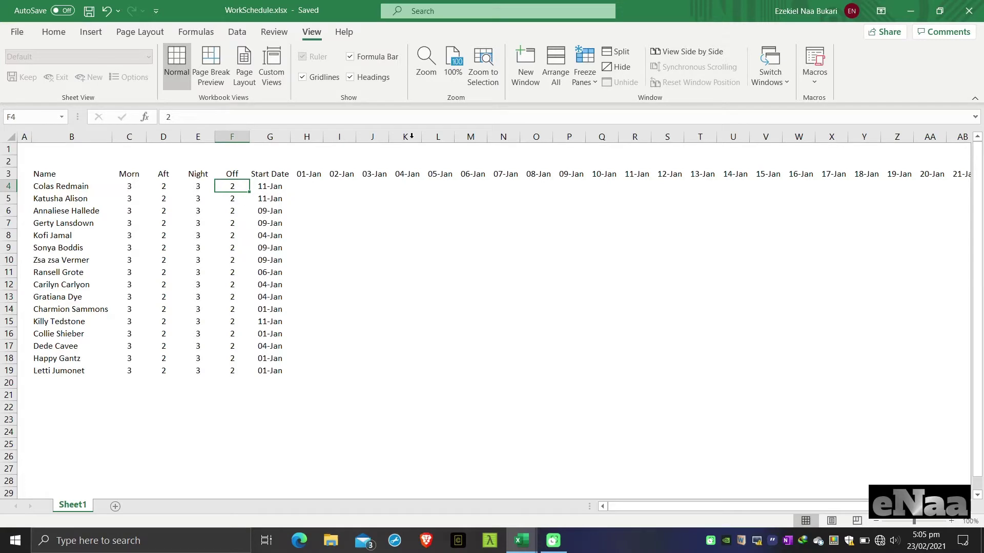
pyautogui.click(286, 234)
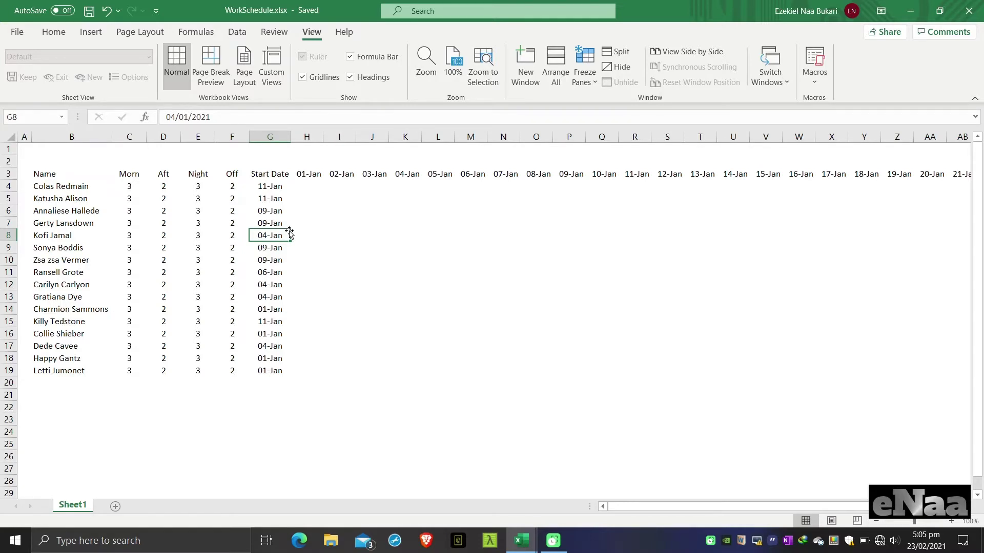
pyautogui.press('Right')
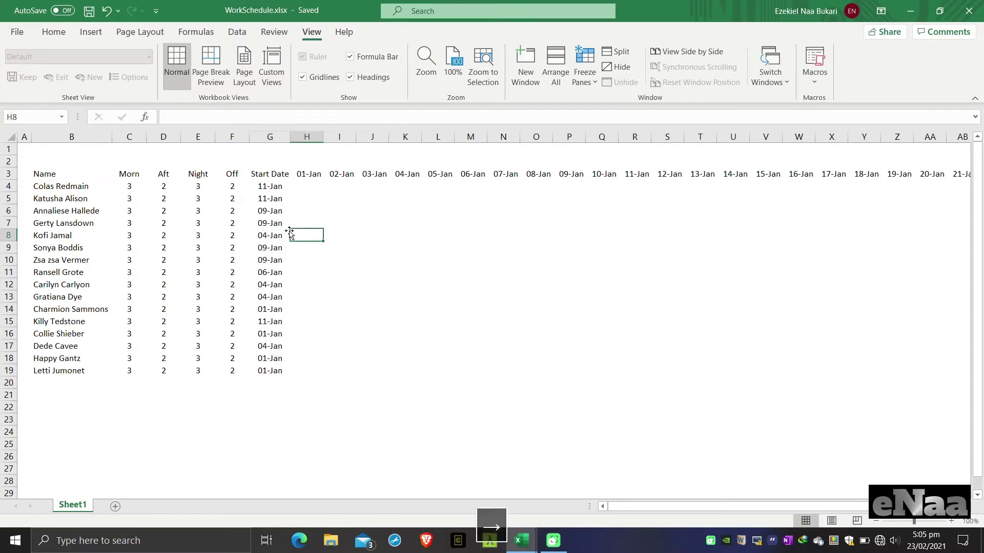
pyautogui.click(8, 235)
# Enter M for the three morning shifts in K8, L8 and M8, under 04-Jan to 06-Jan.
pyautogui.click(316, 235)
pyautogui.press('Right')
pyautogui.press('Right')
pyautogui.press('Right')
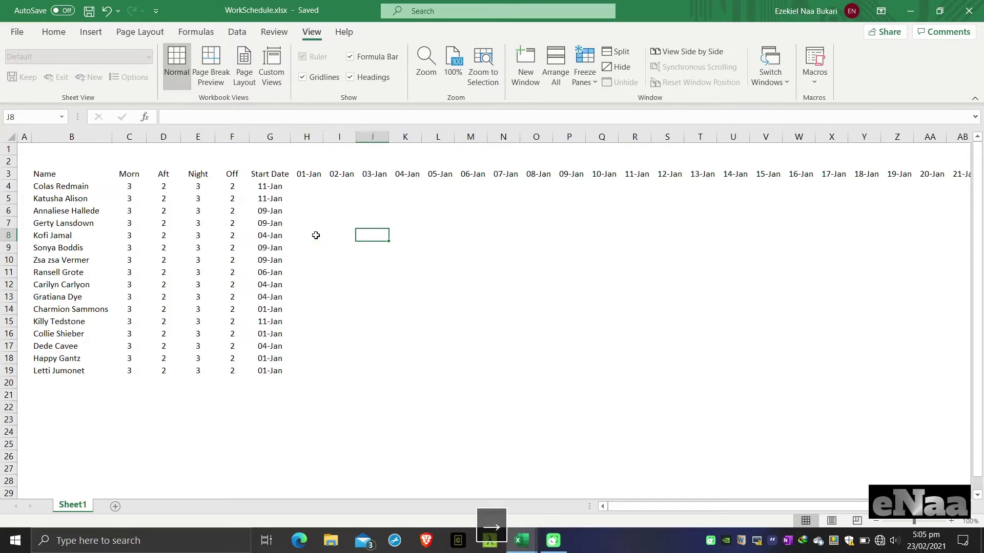
pyautogui.press('capslock')
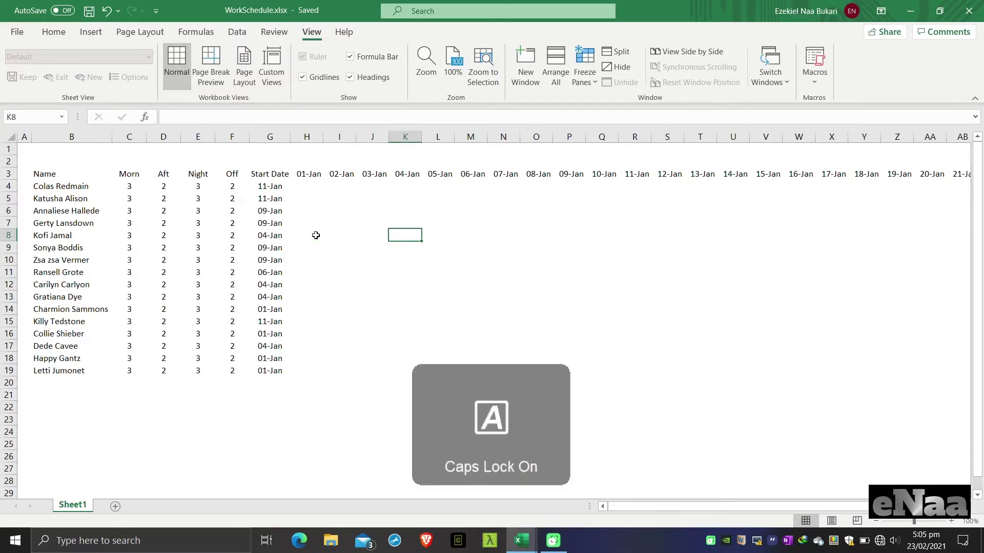
pyautogui.write('M')
pyautogui.press('Right')
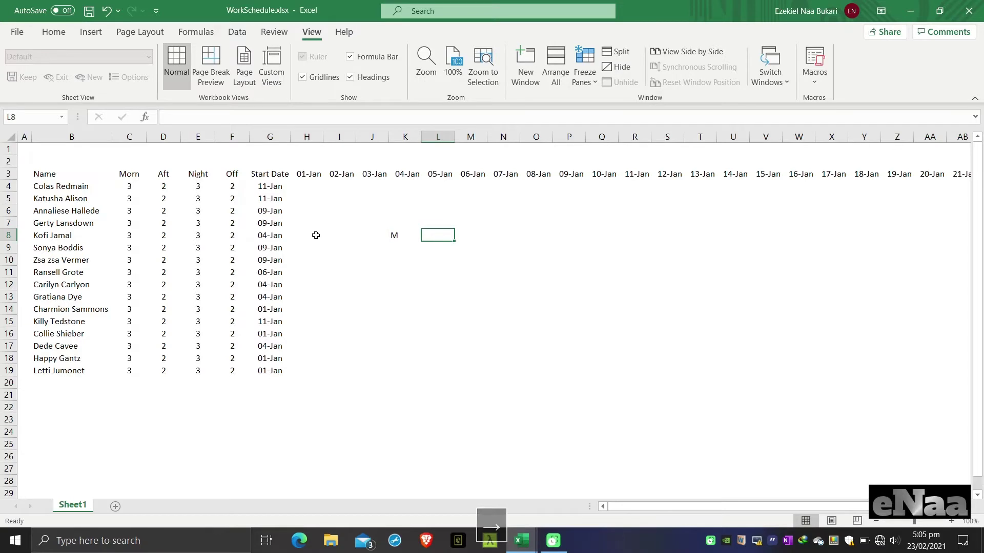
pyautogui.write('M')
pyautogui.press('Right')
pyautogui.write('M')
pyautogui.press('Right')
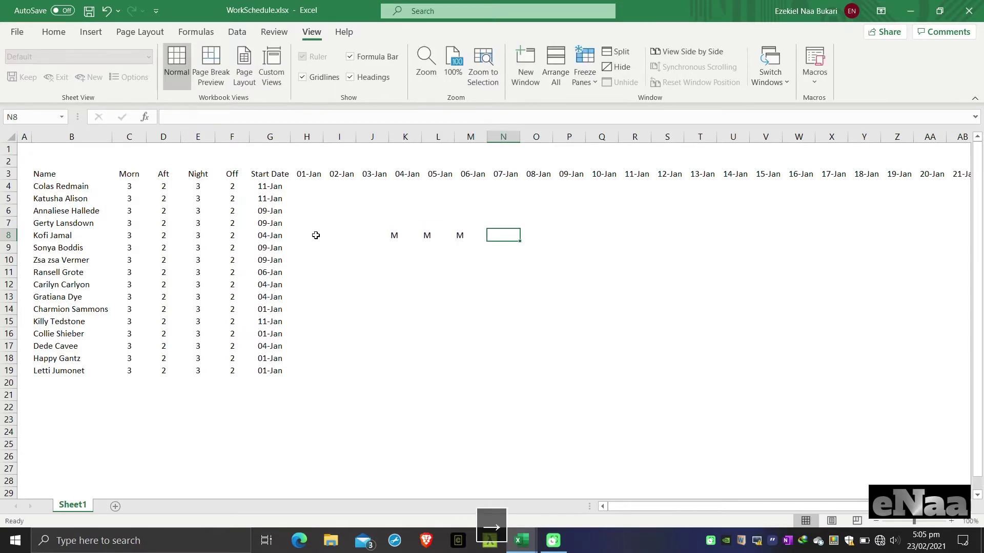
# Enter A for the two afternoon shifts in N8 and O8, under 07-Jan and 08-Jan.
pyautogui.write('A')
pyautogui.press('Right')
pyautogui.write('A')
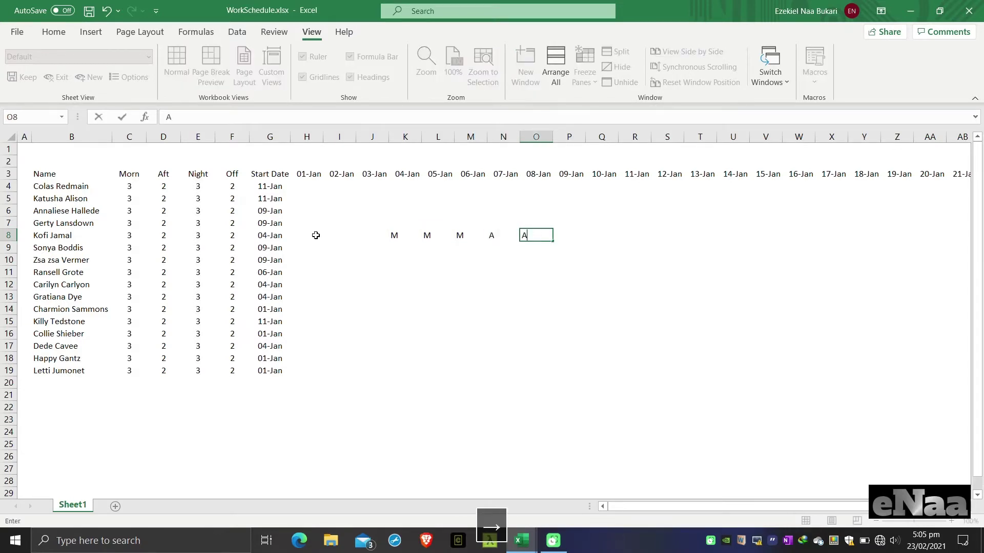
pyautogui.press('Right')
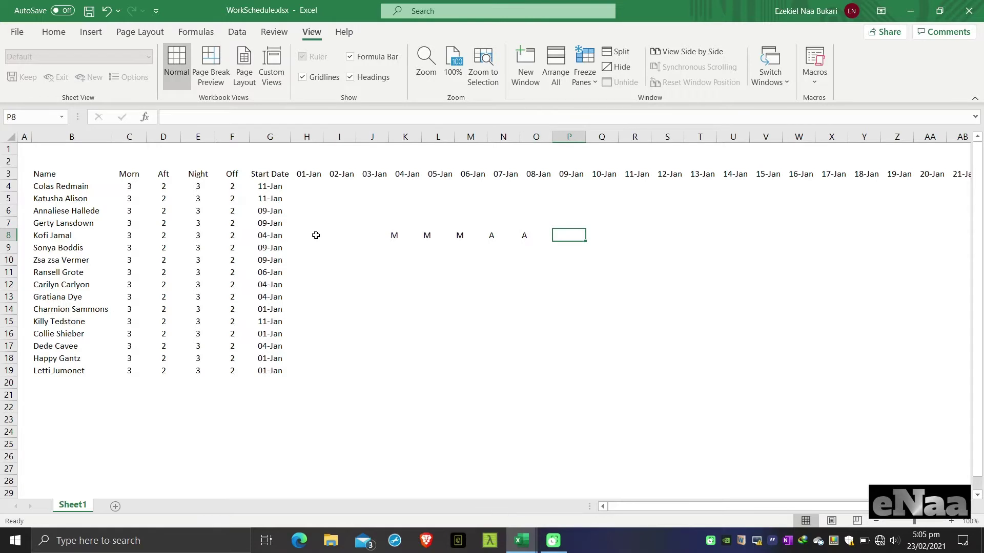
# Enter N for the three night shifts in P8, Q8 and R8, under 09-Jan to 11-Jan.
pyautogui.write('N')
pyautogui.press('Right')
pyautogui.write('N')
pyautogui.press('Right')
pyautogui.write('N')
pyautogui.press('Right')
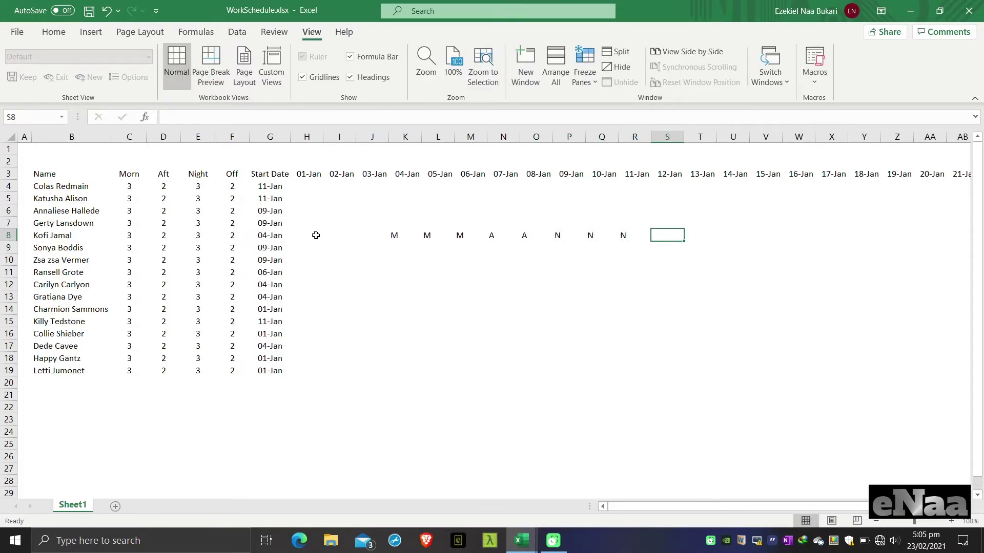
# Enter X for the two off days in S8 and T8, under 12-Jan and 13-Jan.
pyautogui.write('X')
pyautogui.press('Right')
pyautogui.write('X')
pyautogui.press('Right')
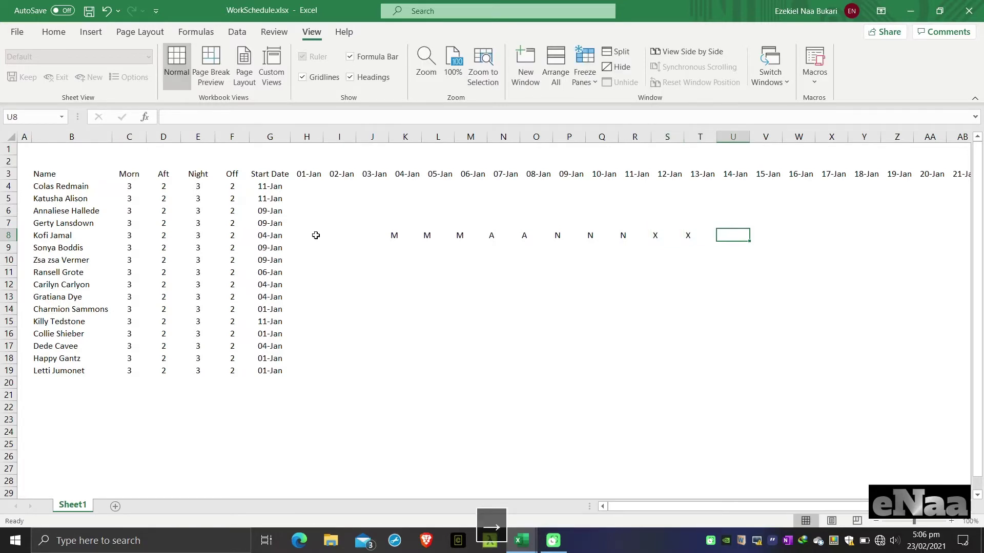
# Centre-align columns H through AL, covering all the January dates and the shift letters.
pyautogui.moveTo(385, 237); pyautogui.dragTo(545, 250)
pyautogui.click(377, 240)
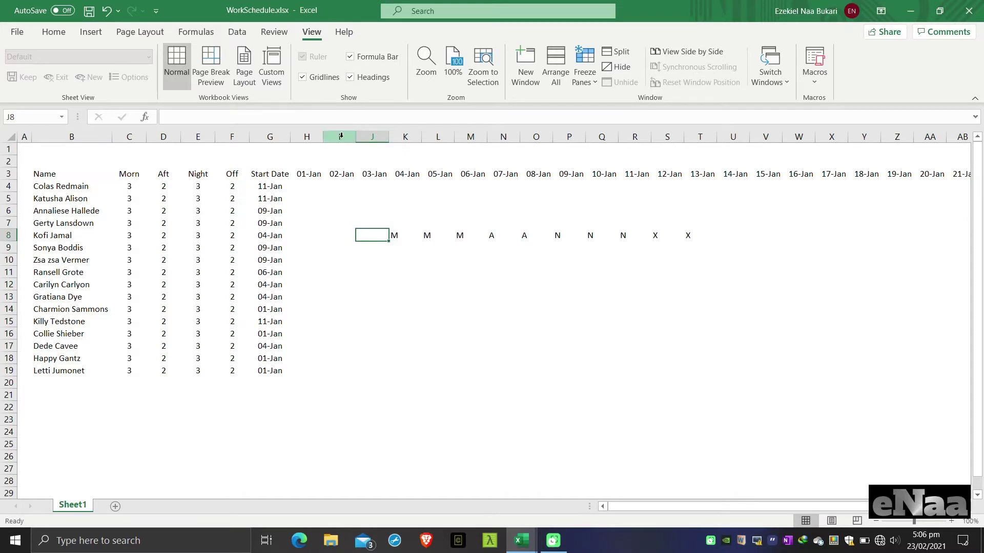
pyautogui.moveTo(307, 137); pyautogui.dragTo(886, 151)
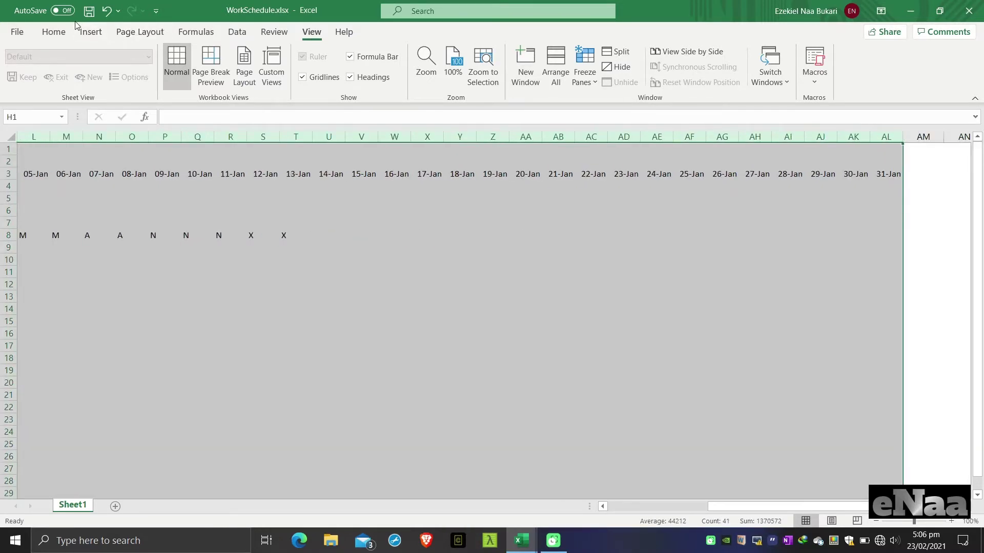
pyautogui.click(54, 32)
pyautogui.click(276, 76)
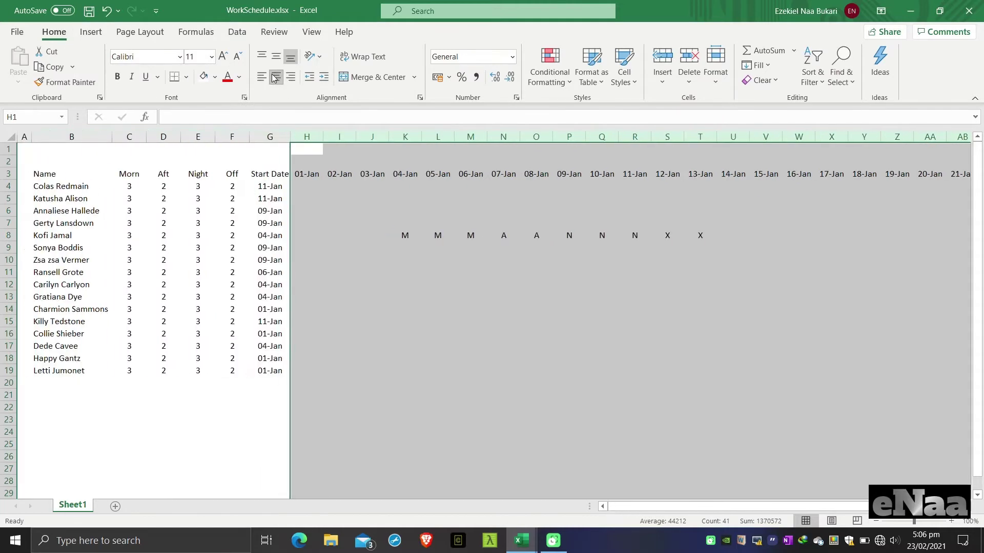
pyautogui.click(340, 220)
# Extend the ten-day shift pattern in K8:T8 along row 8 to AE8, under 24-Jan.
pyautogui.click(406, 239)
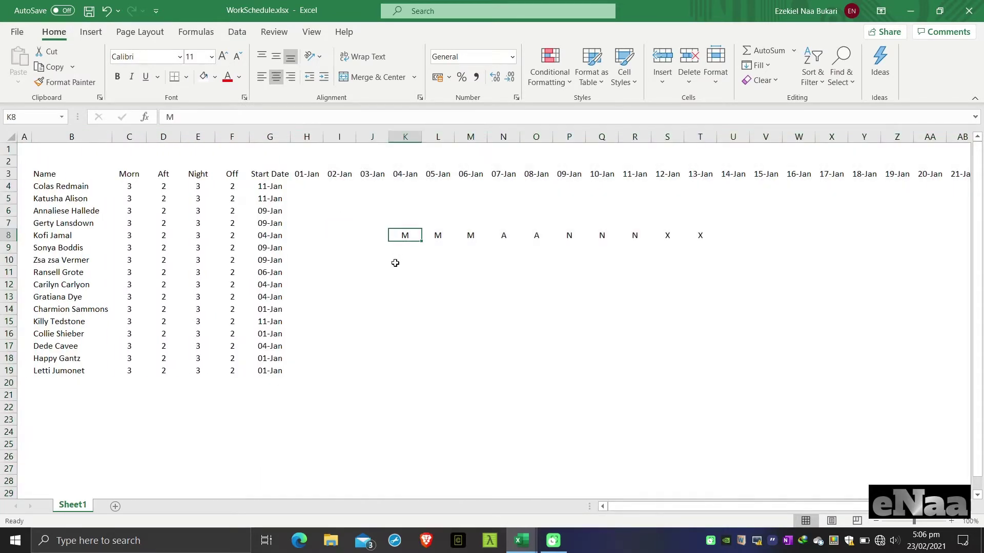
pyautogui.hotkey('shift', 'Right')
pyautogui.hotkey('shift', 'Right')
pyautogui.hotkey('shift', 'Right')
pyautogui.hotkey('shift', 'Right')
pyautogui.hotkey('shift', 'Right')
pyautogui.hotkey('shift', 'Right')
pyautogui.hotkey('shift', 'Right')
pyautogui.hotkey('shift', 'Right')
pyautogui.hotkey('shift', 'Right')
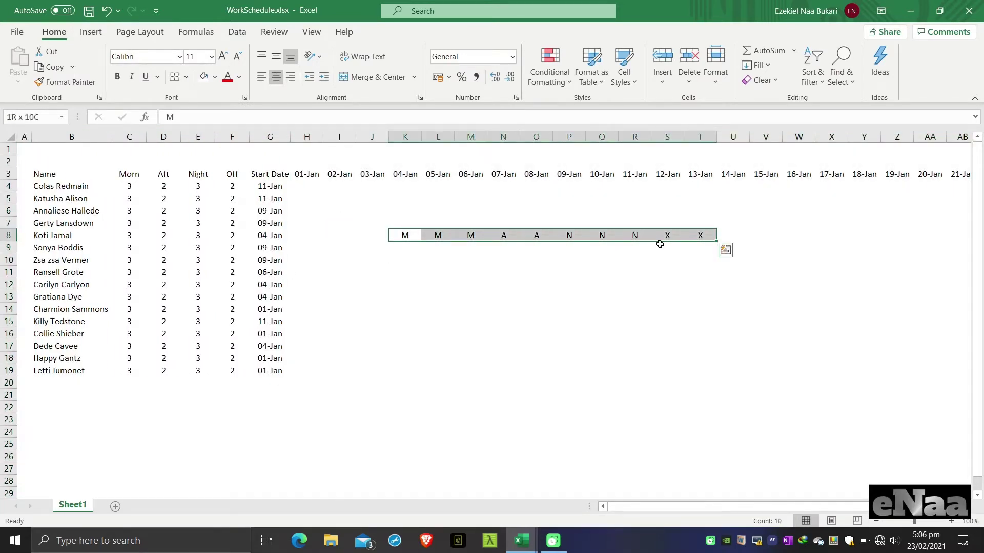
pyautogui.moveTo(716, 241); pyautogui.dragTo(781, 229)
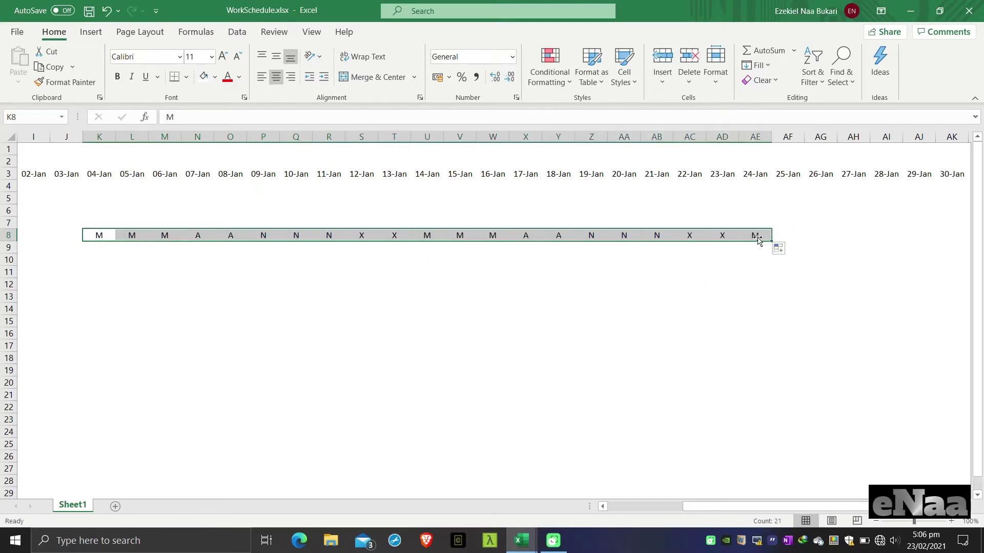
# Fill the three morning-shift cells K8:M8 with light green.
pyautogui.click(81, 235)
pyautogui.hscroll(-5, 81, 235)
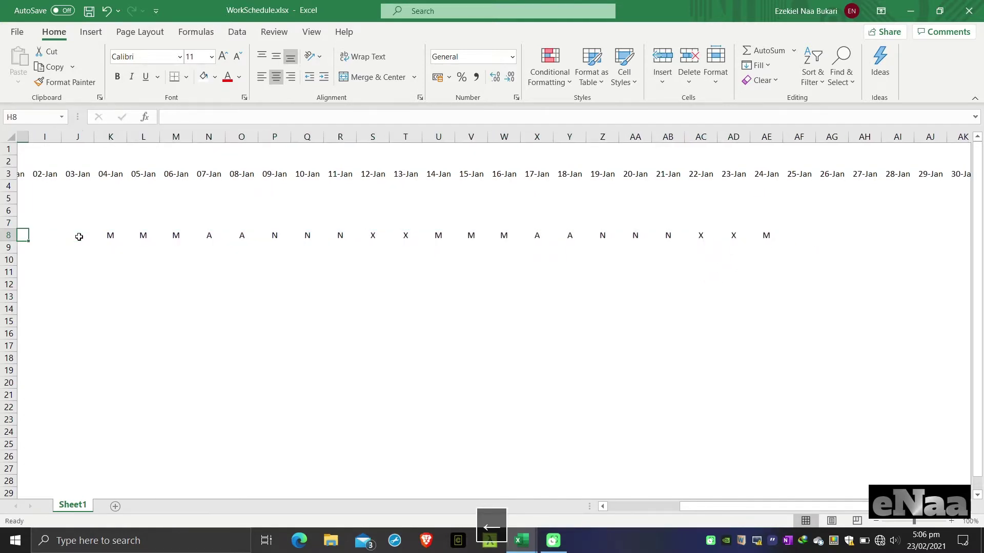
pyautogui.click(79, 237)
pyautogui.press('Right')
pyautogui.press('Right')
pyautogui.press('Right')
pyautogui.press('Right')
pyautogui.press('Right')
pyautogui.press('Right')
pyautogui.press('Right')
pyautogui.press('Right')
pyautogui.press('Right')
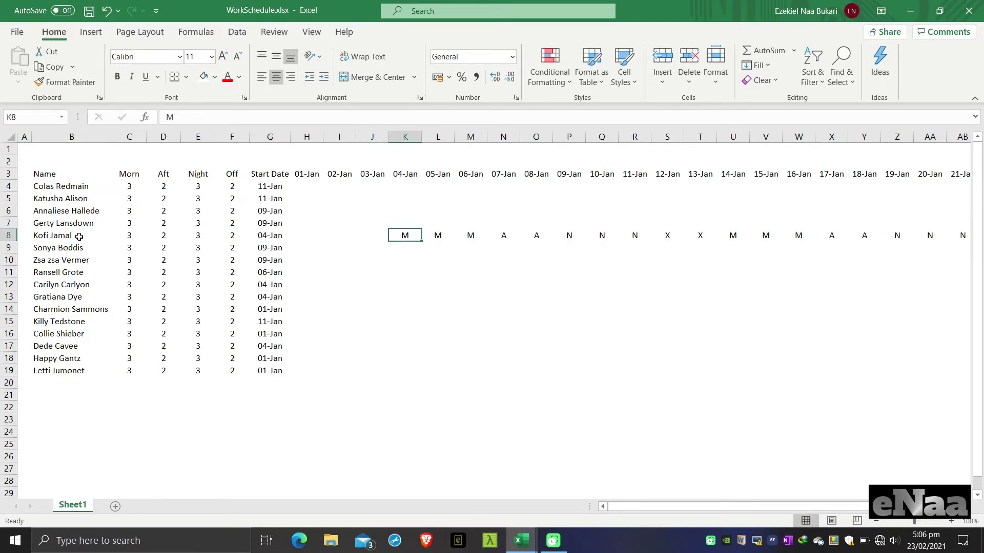
pyautogui.hotkey('shift', 'Right')
pyautogui.hotkey('shift', 'Right')
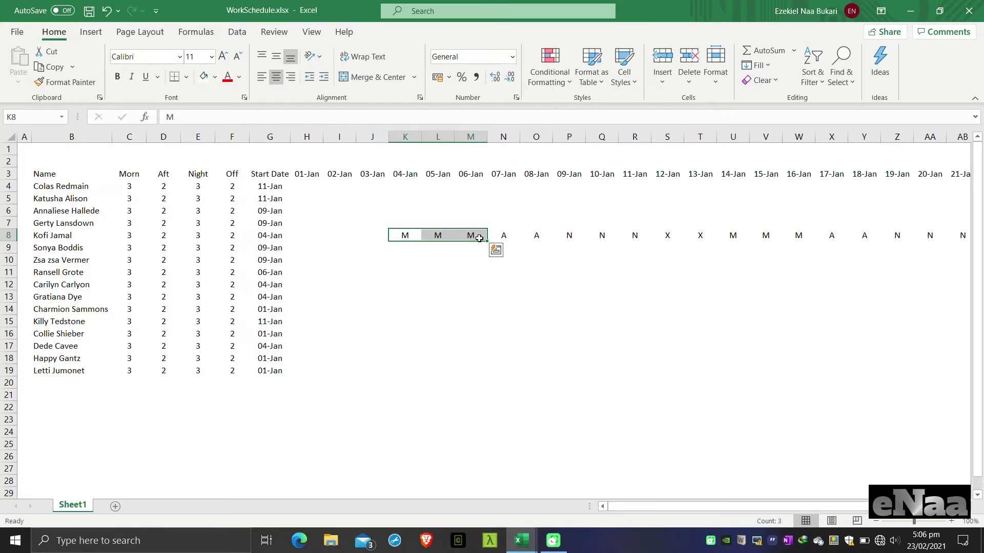
pyautogui.click(214, 77)
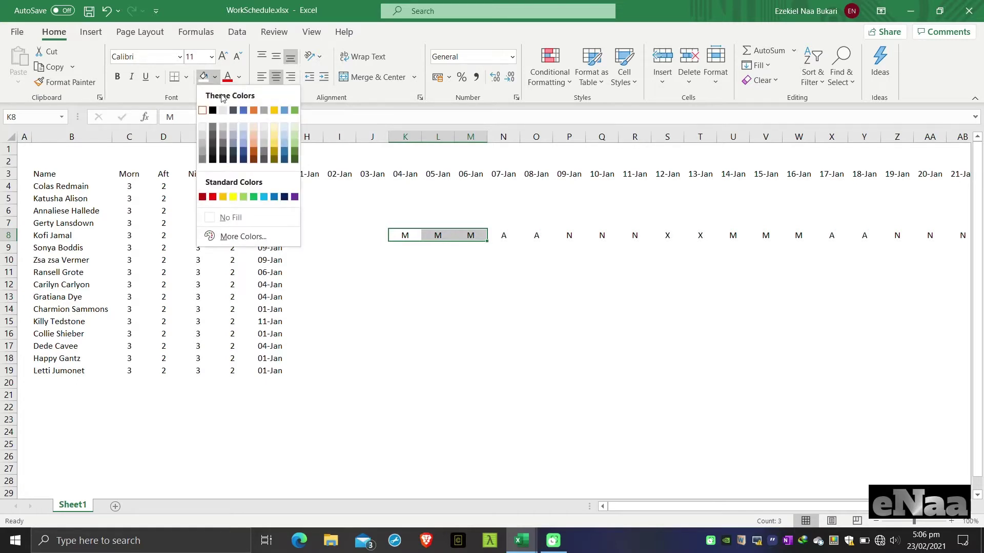
pyautogui.click(295, 136)
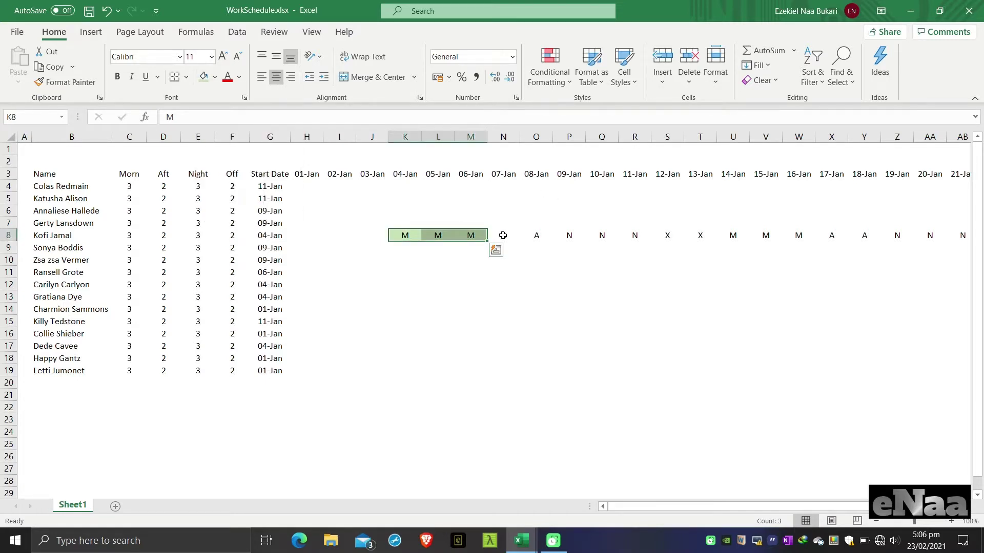
# Fill the two afternoon-shift cells N8:O8 with yellow.
pyautogui.moveTo(503, 235); pyautogui.dragTo(536, 235)
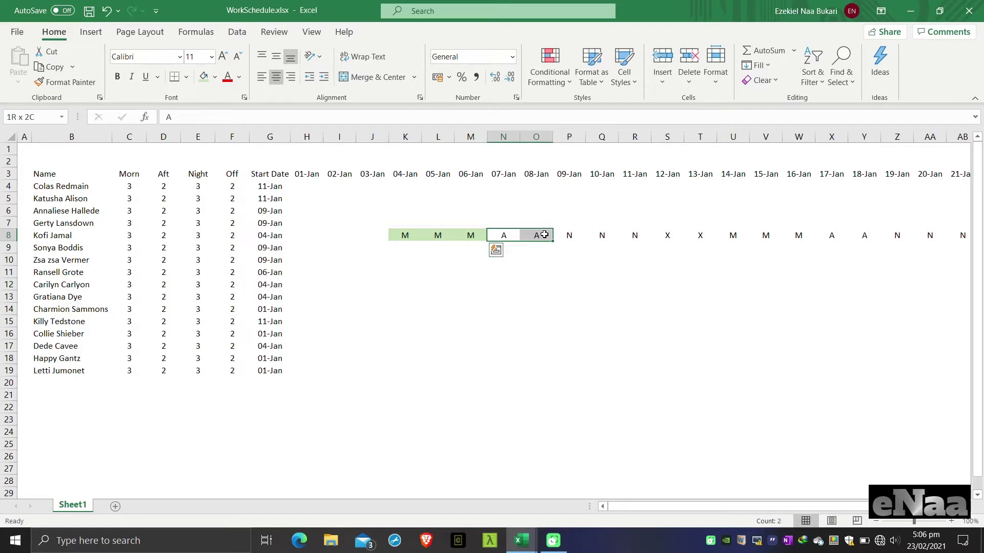
pyautogui.click(215, 81)
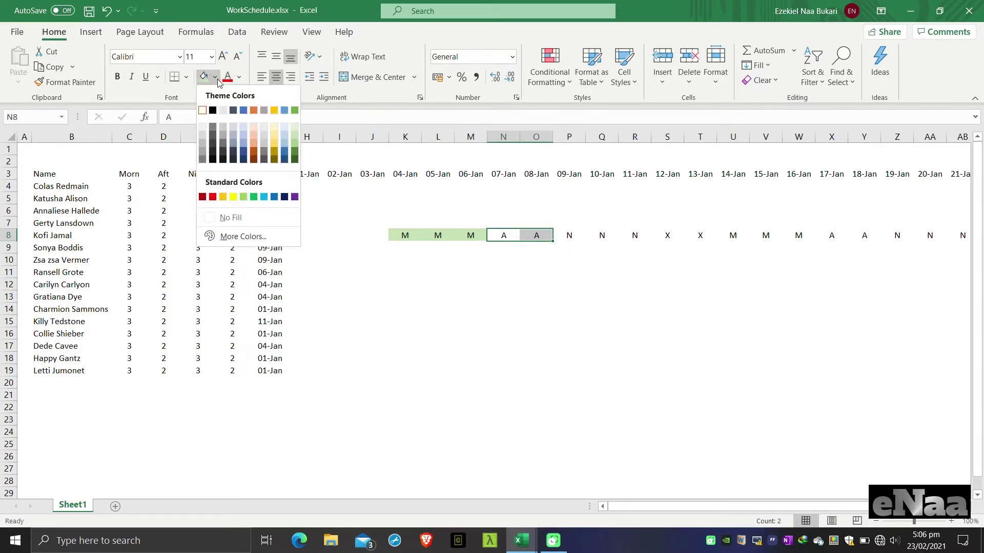
pyautogui.click(204, 196)
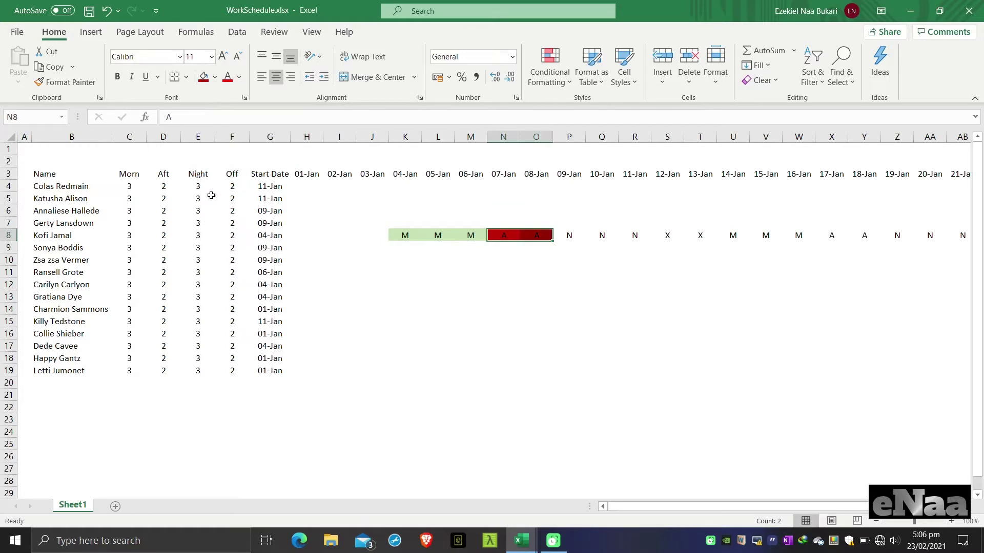
pyautogui.click(216, 81)
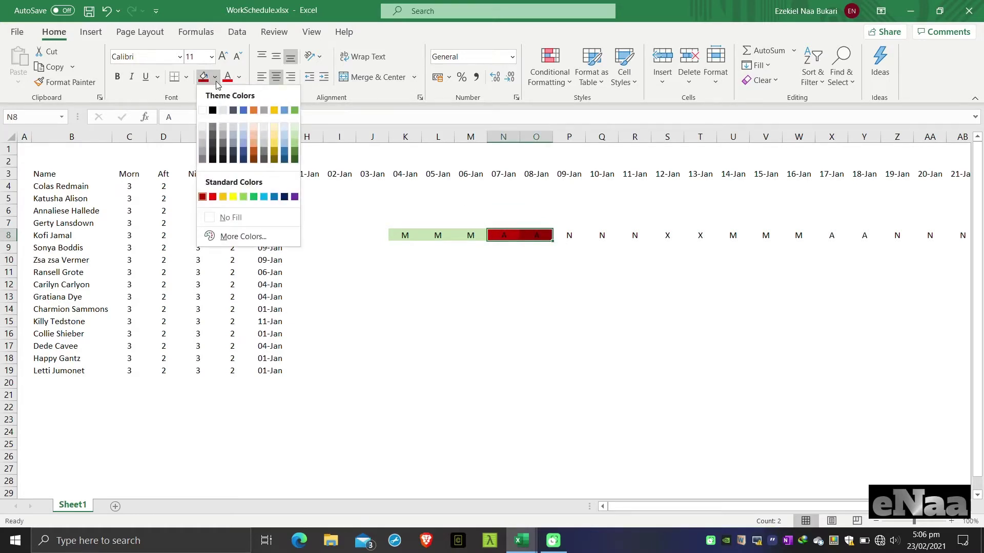
pyautogui.click(231, 198)
# Fill the night-shift cells P8:R8 with light grey and the off-day cells S8:T8 with light blue.
pyautogui.moveTo(569, 237); pyautogui.dragTo(627, 232)
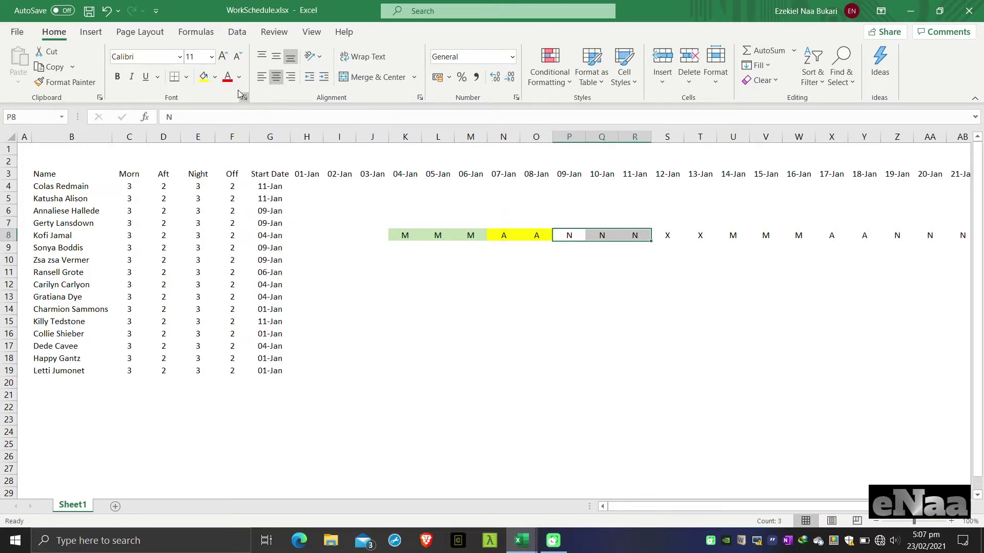
pyautogui.click(215, 78)
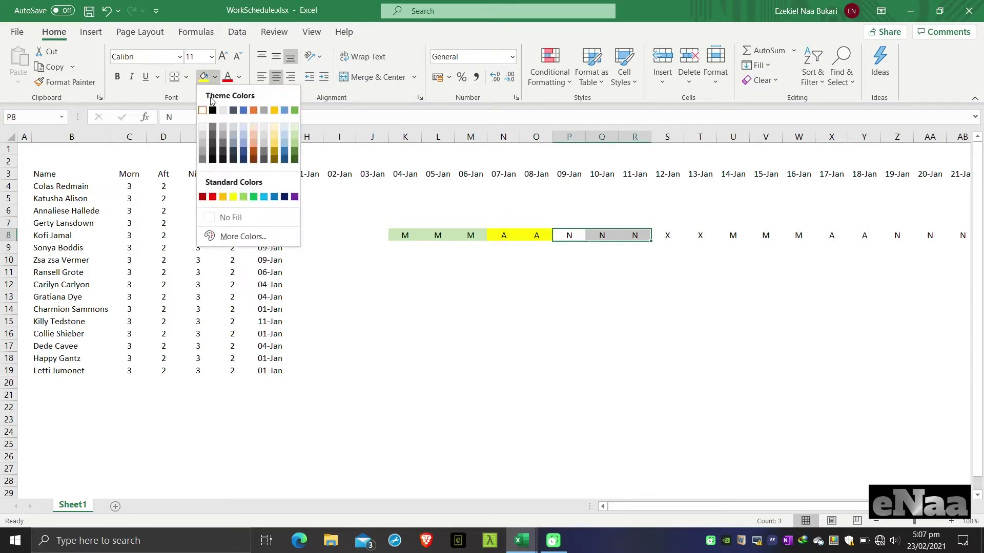
pyautogui.click(203, 142)
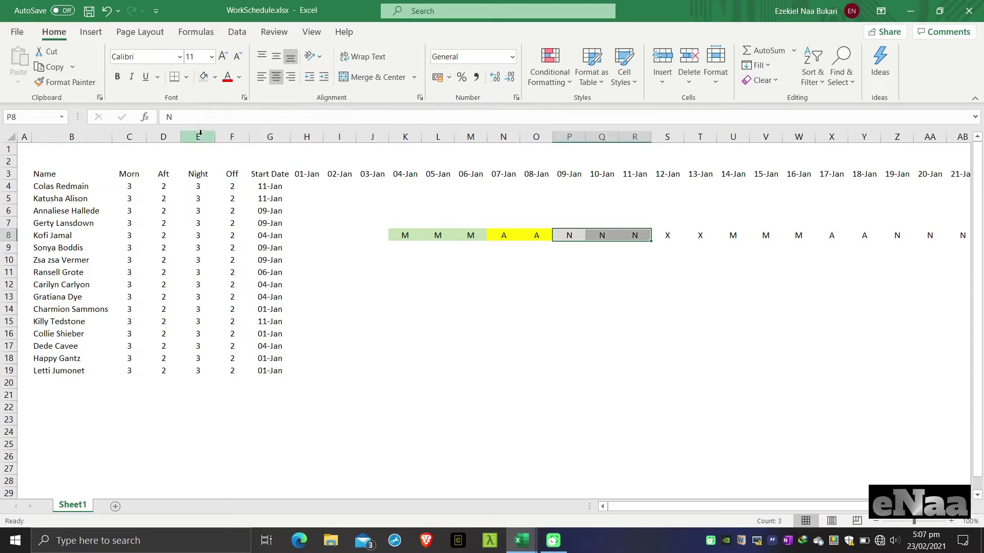
pyautogui.moveTo(665, 235); pyautogui.dragTo(696, 235)
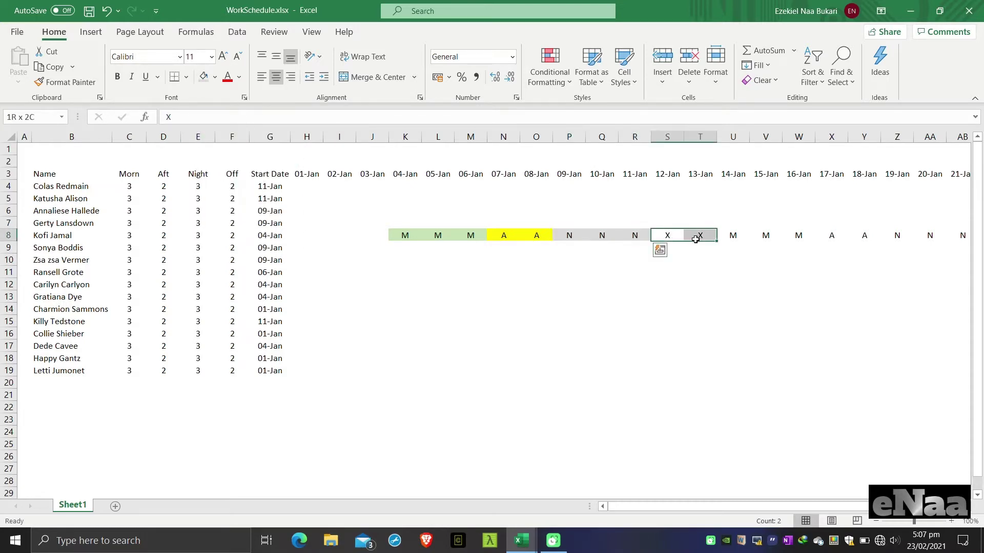
pyautogui.click(215, 77)
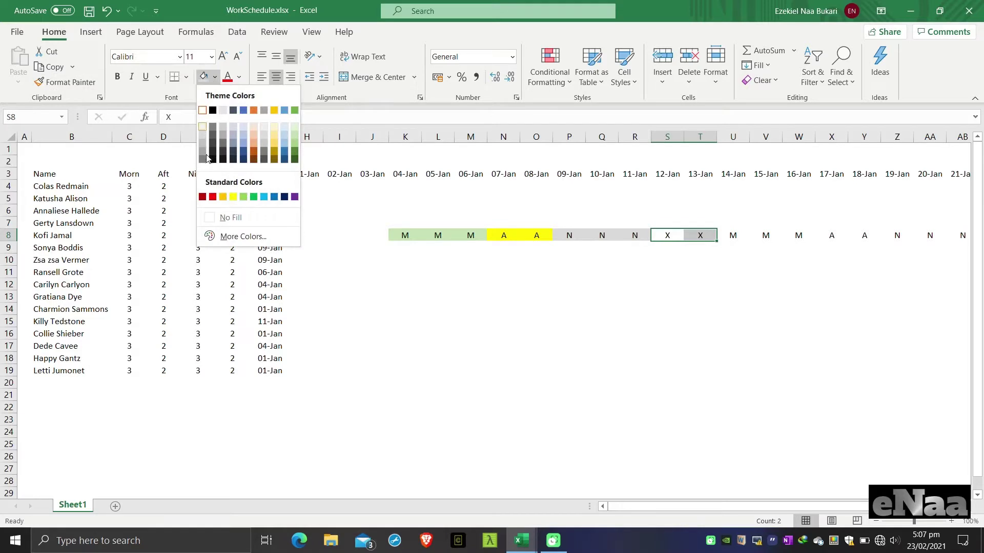
pyautogui.click(264, 197)
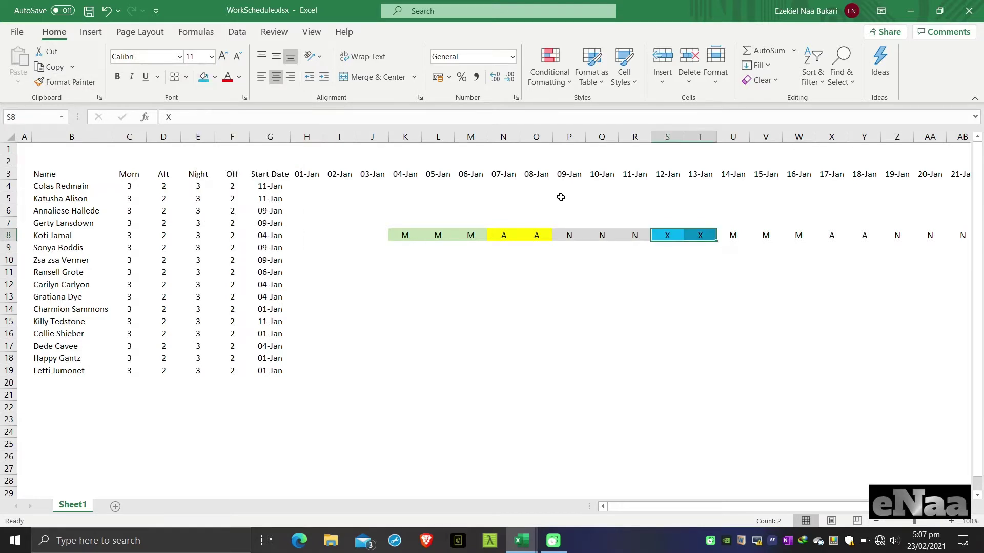
# Extend the coloured ten-day pattern in K8:T8 along row 8 to AL8, under 31-Jan.
pyautogui.moveTo(413, 235); pyautogui.dragTo(905, 261)
pyautogui.press('Left')
pyautogui.press('Left')
pyautogui.press('Left')
pyautogui.press('Left')
pyautogui.press('Left')
pyautogui.press('Left')
pyautogui.press('Left')
pyautogui.press('Left')
pyautogui.press('Left')
pyautogui.press('Left')
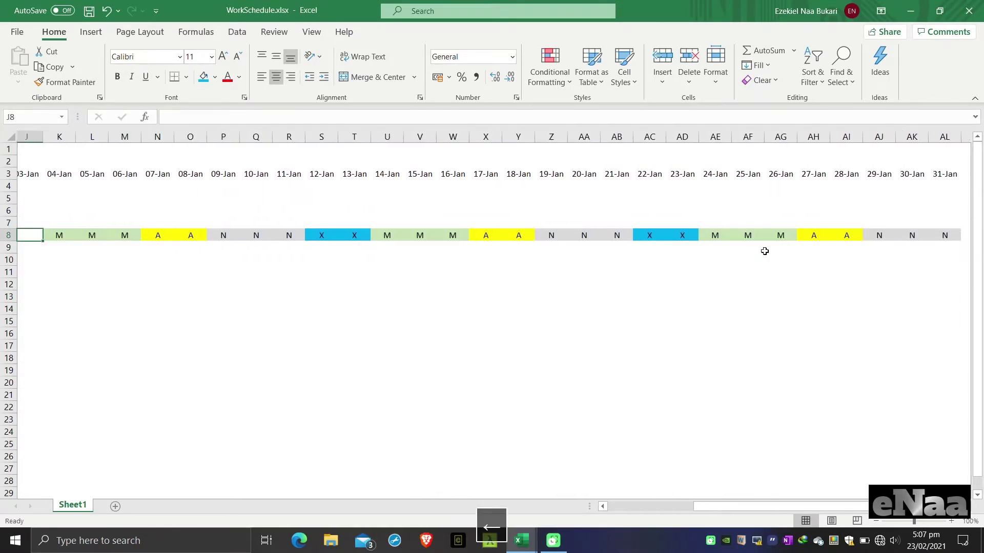
# Clear the shift letters from K8 to AL8, leaving the cell fill colours in place.
pyautogui.press('Right')
pyautogui.press('Right')
pyautogui.press('Right')
pyautogui.press('Right')
pyautogui.press('Right')
pyautogui.press('Right')
pyautogui.press('Right')
pyautogui.press('Right')
pyautogui.press('Right')
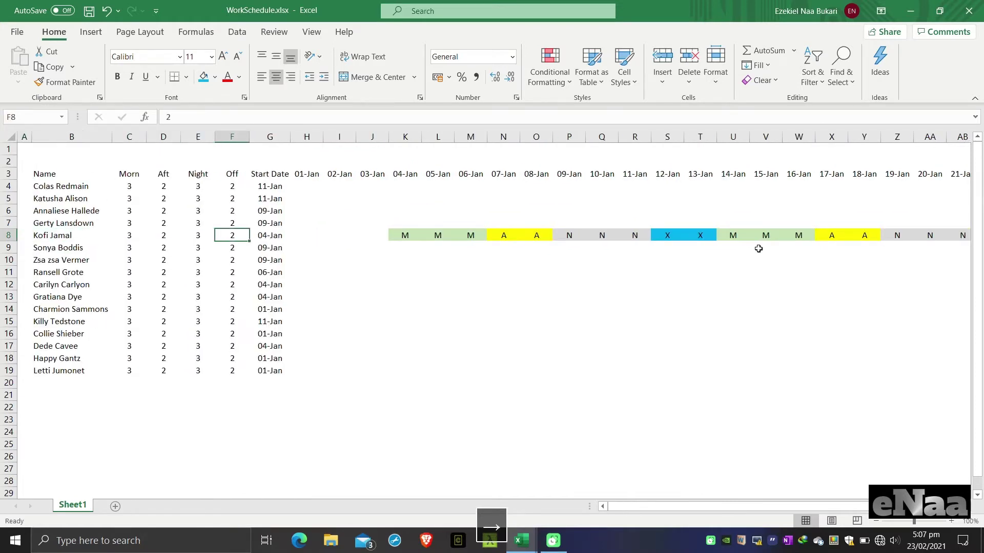
pyautogui.press('Right')
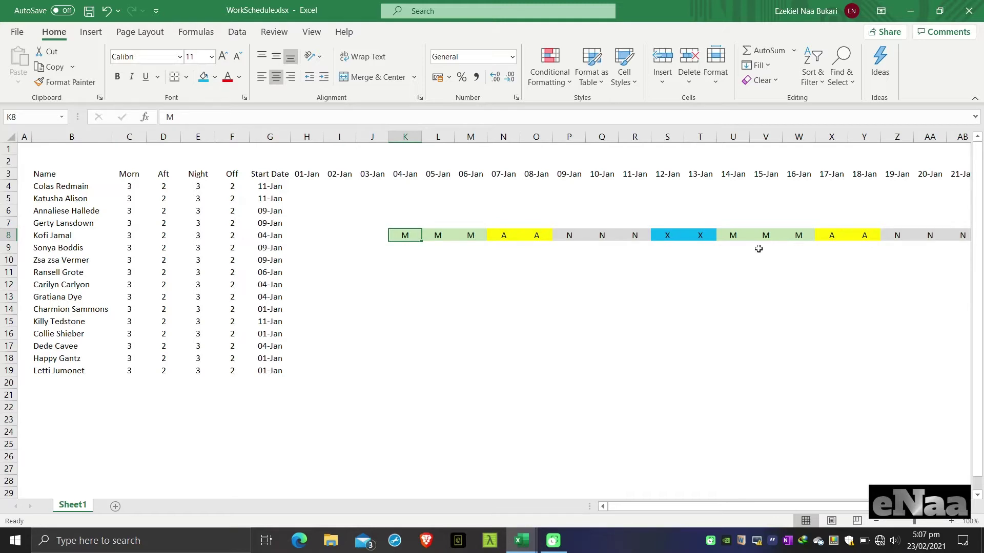
pyautogui.hotkey('ctrl', 'shift', 'Right')
pyautogui.press('Delete')
pyautogui.press('Left')
pyautogui.press('Left')
pyautogui.press('Left')
pyautogui.press('Left')
pyautogui.press('Left')
pyautogui.press('Left')
pyautogui.press('Left')
pyautogui.press('Left')
pyautogui.press('Left')
pyautogui.press('Left')
pyautogui.press('Right')
pyautogui.press('Right')
pyautogui.press('Right')
pyautogui.press('Right')
pyautogui.press('Right')
pyautogui.press('Right')
pyautogui.press('Right')
pyautogui.press('Right')
pyautogui.press('Right')
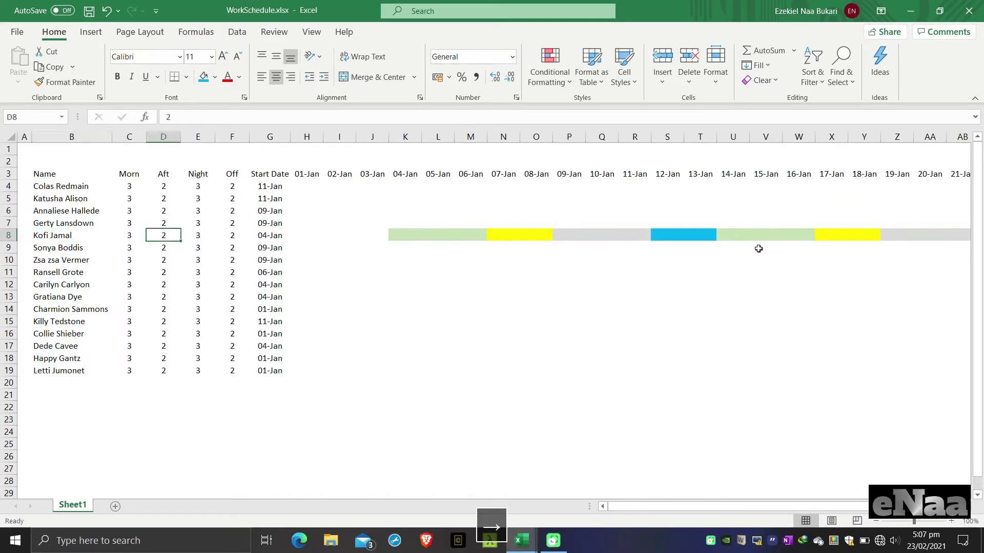
pyautogui.press('Right')
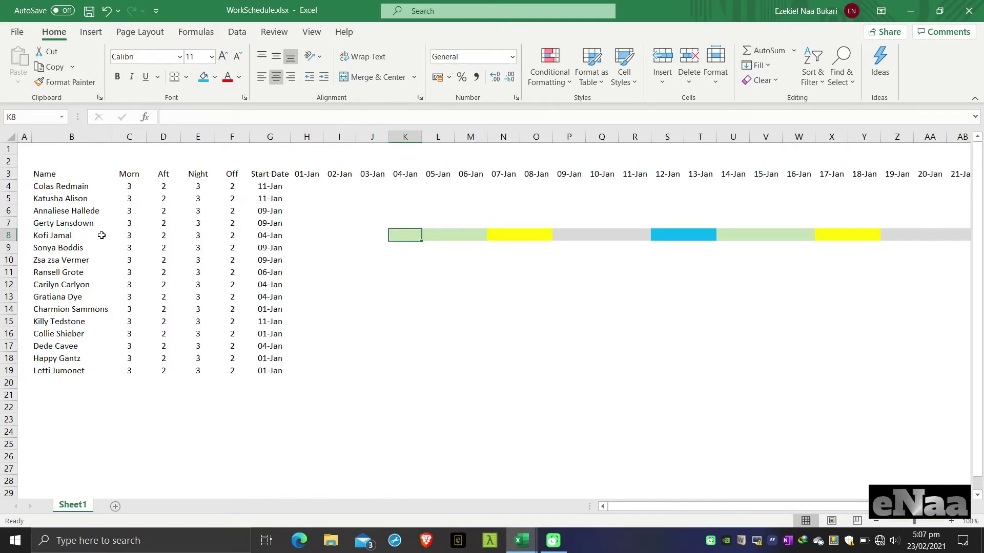
# Examine how the shift counts in C8:F8 and the start date in G8 relate to header date K3 and schedule cell K8.
pyautogui.moveTo(130, 235); pyautogui.dragTo(228, 235)
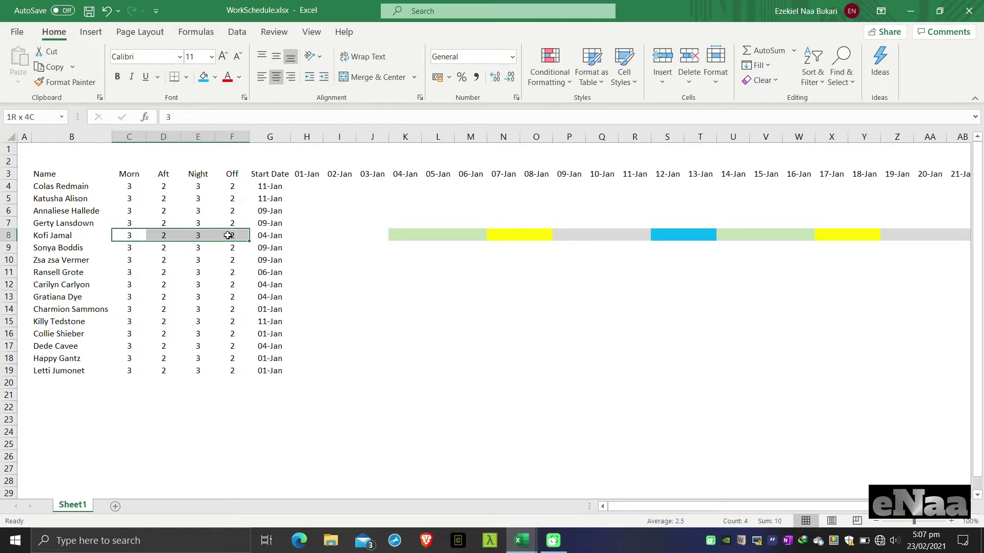
pyautogui.moveTo(228, 235); pyautogui.dragTo(227, 235)
pyautogui.click(398, 235)
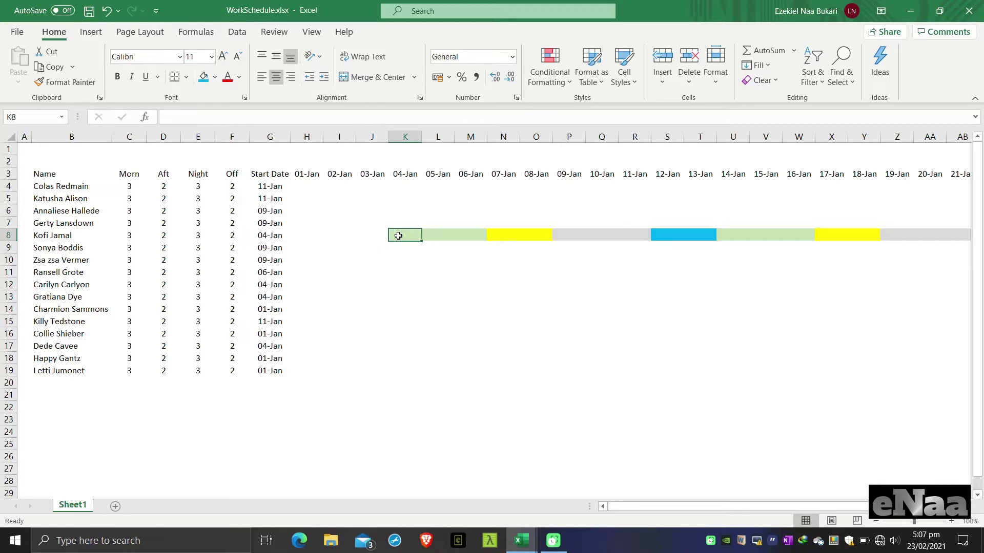
pyautogui.click(405, 176)
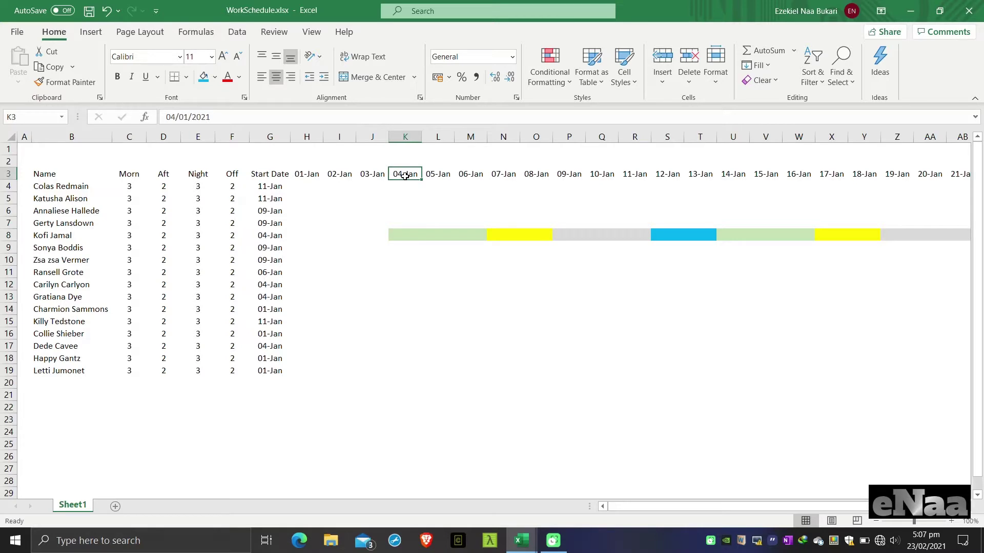
pyautogui.click(261, 236)
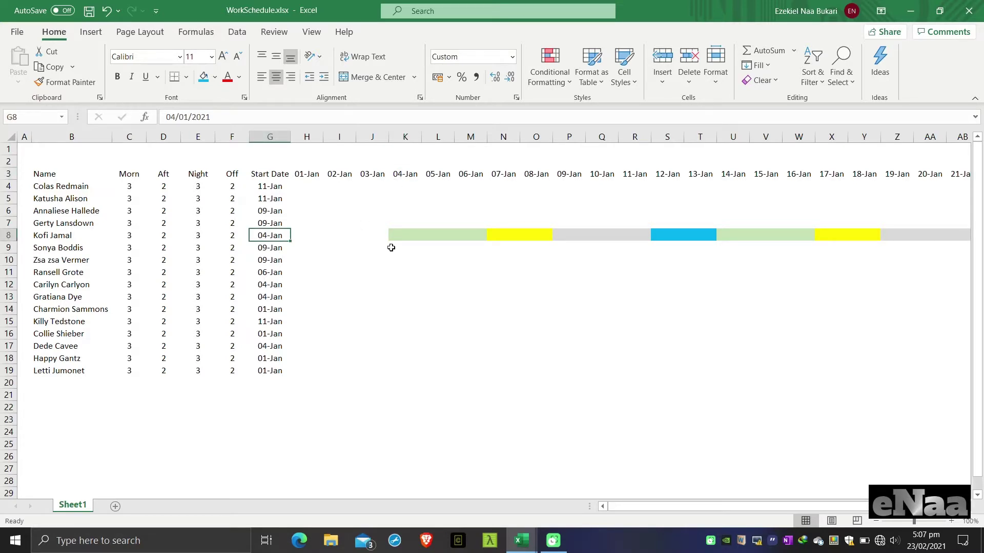
pyautogui.click(399, 235)
pyautogui.moveTo(402, 177); pyautogui.dragTo(401, 243)
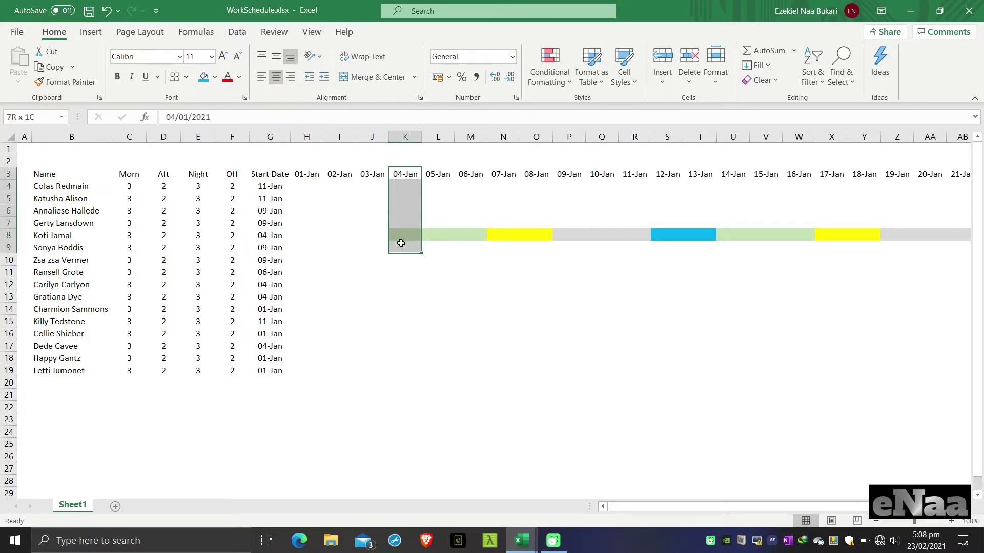
pyautogui.click(403, 236)
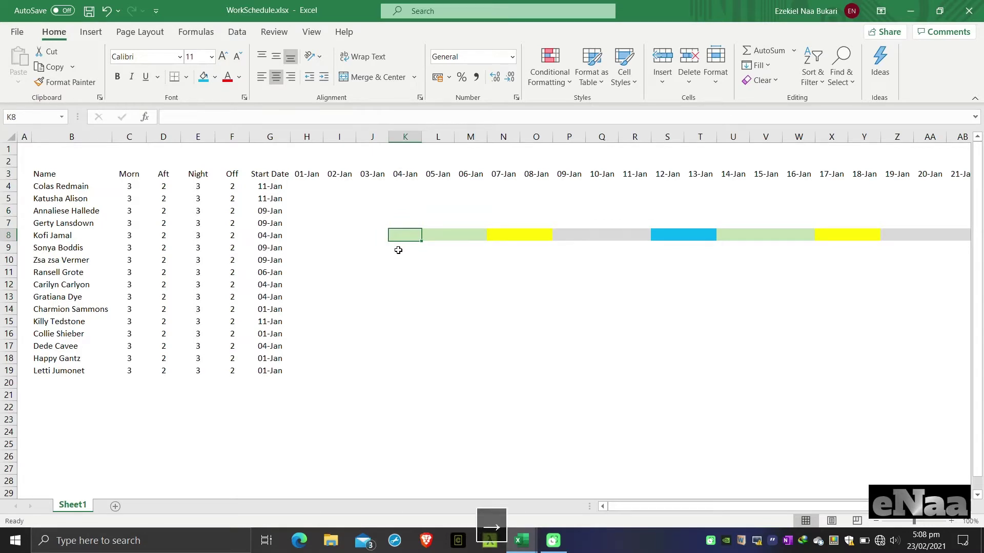
pyautogui.press('Right')
pyautogui.press('Right')
pyautogui.press('Left')
pyautogui.press('Left')
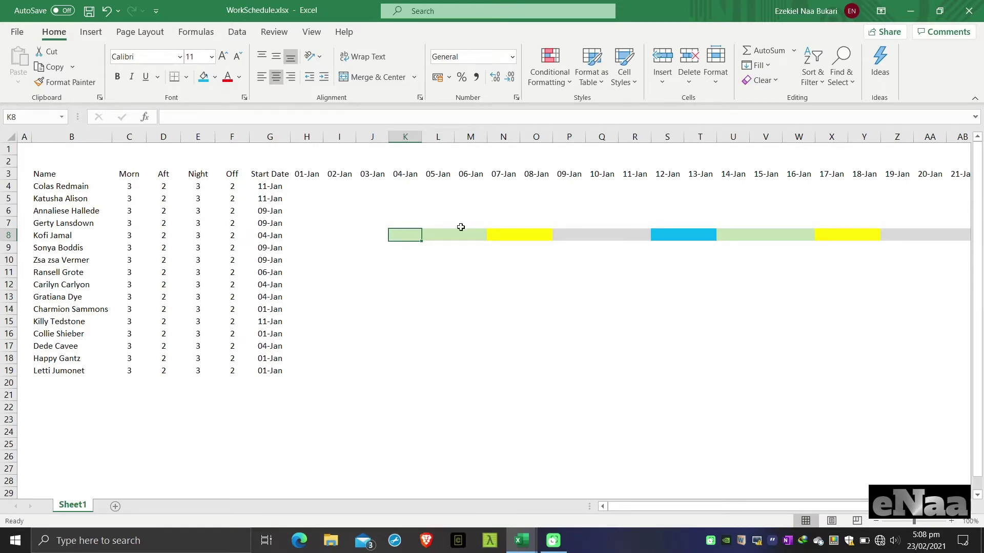
# Enter a formula in K8 that subtracts the start date in G8 from header date K3: =K3-G8.
pyautogui.write('=')
pyautogui.click(400, 174)
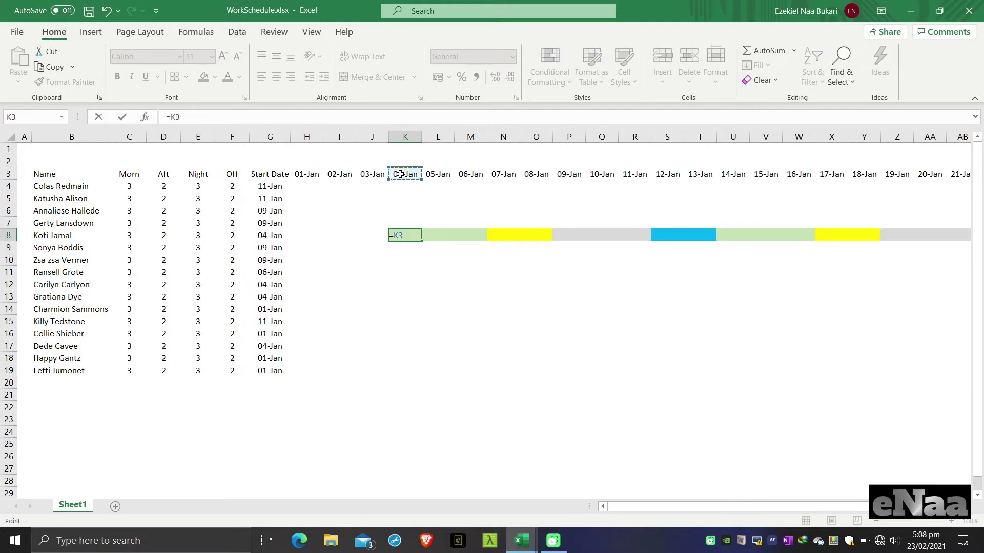
pyautogui.write('-')
pyautogui.click(267, 237)
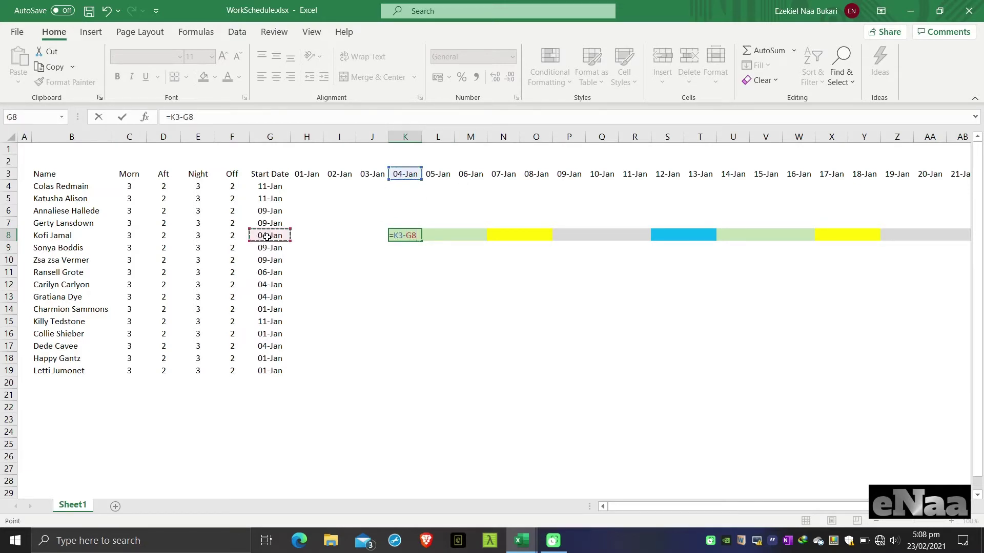
pyautogui.press('Return')
pyautogui.press('Up')
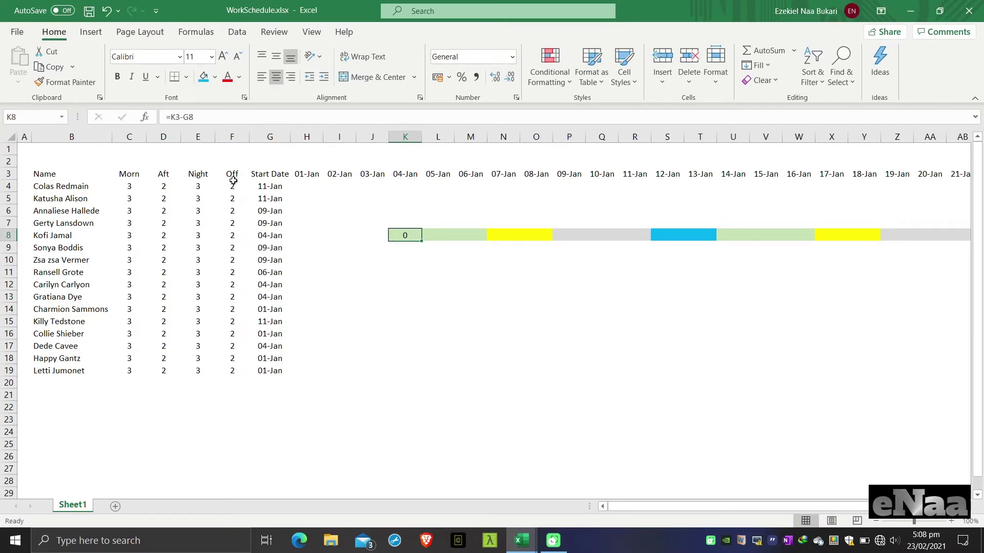
# Add 1 to the day-difference formula in K8 so it reads =K3-G8+1.
pyautogui.click(225, 115)
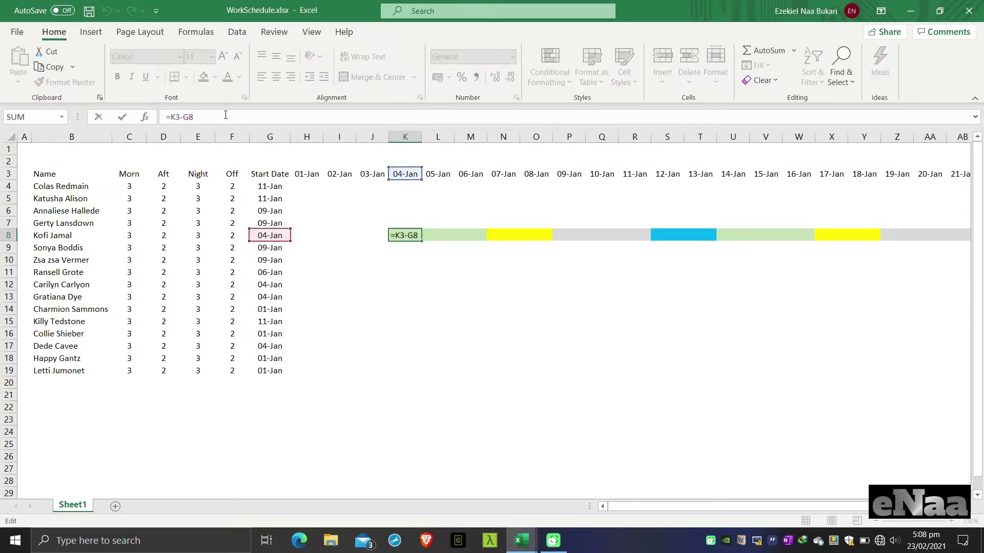
pyautogui.write('+')
pyautogui.press('Return')
# Fill the K8 formula along row 8 to AL8 without copying its formatting.
pyautogui.click(412, 236)
pyautogui.moveTo(421, 241); pyautogui.dragTo(900, 241)
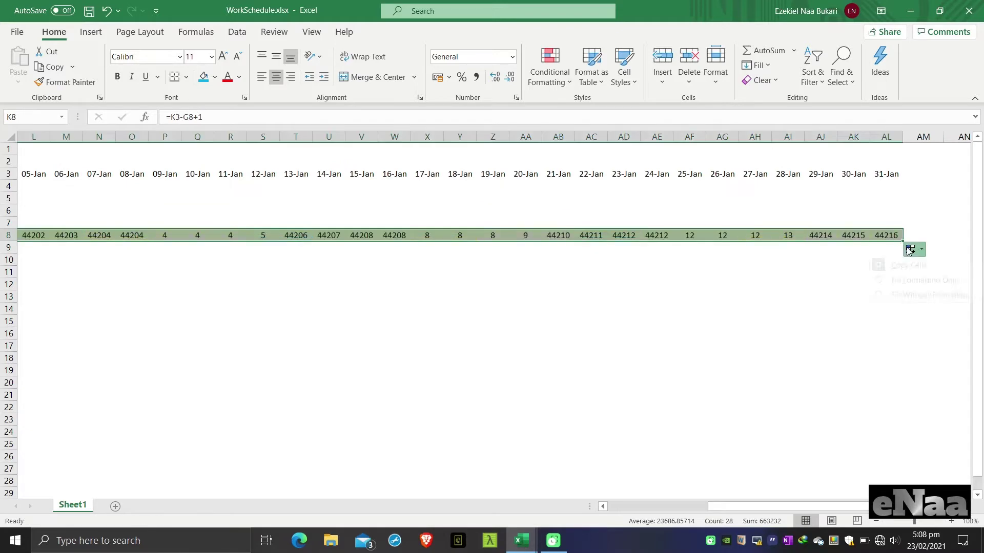
pyautogui.click(910, 249)
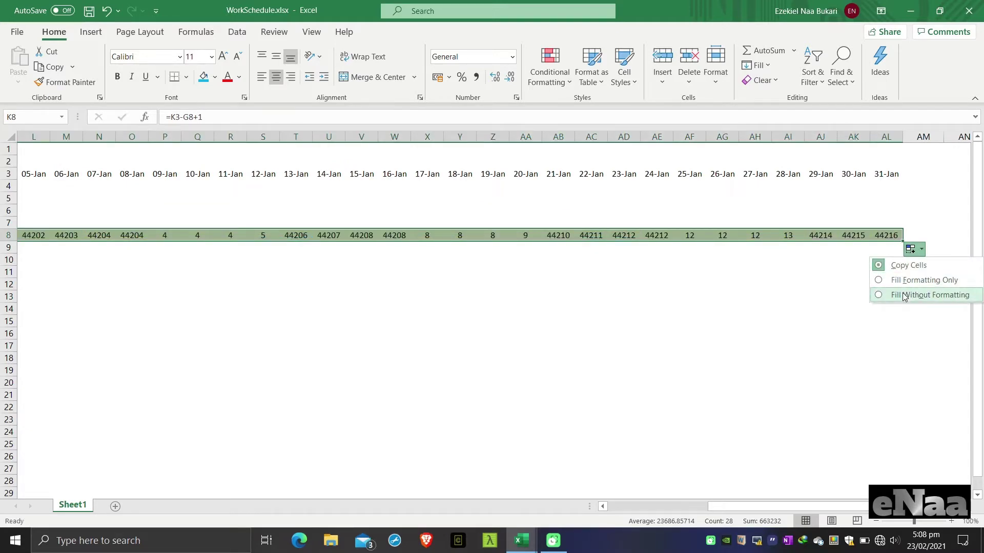
pyautogui.click(904, 296)
# Compare the formulas in K8 and L8 to see how their header-date and start-date references shift across row 8.
pyautogui.press('Left')
pyautogui.press('Left')
pyautogui.press('Left')
pyautogui.press('Left')
pyautogui.press('Left')
pyautogui.press('Left')
pyautogui.press('Left')
pyautogui.press('Left')
pyautogui.press('Left')
pyautogui.hotkey('ctrl', 'Right')
pyautogui.press('Right')
pyautogui.press('Right')
pyautogui.press('Right')
pyautogui.press('Right')
pyautogui.press('Right')
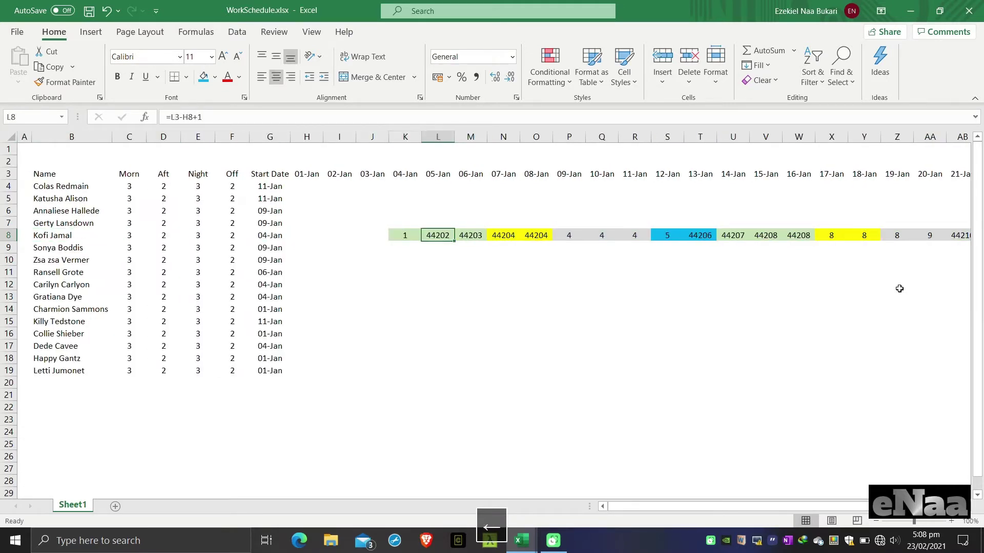
pyautogui.press('Left')
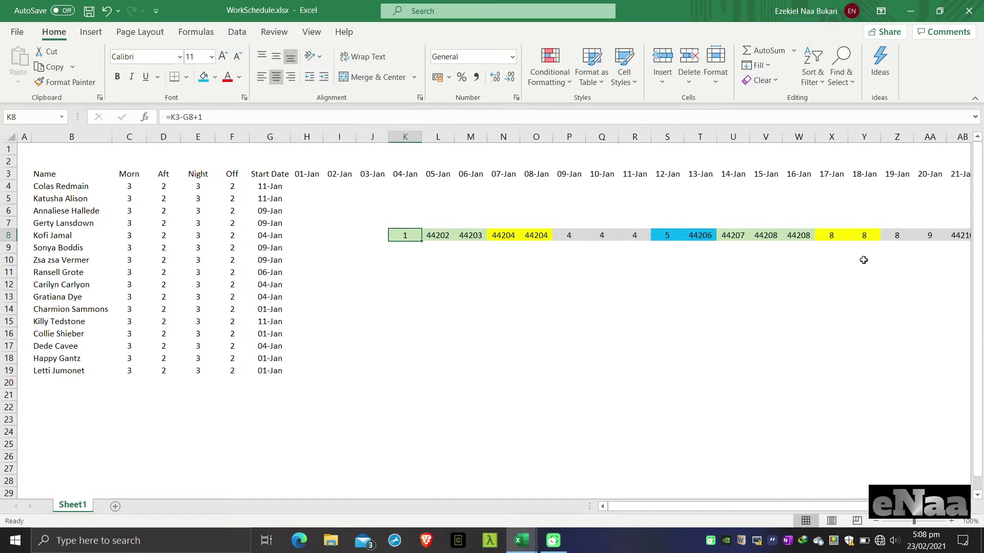
pyautogui.press('F2')
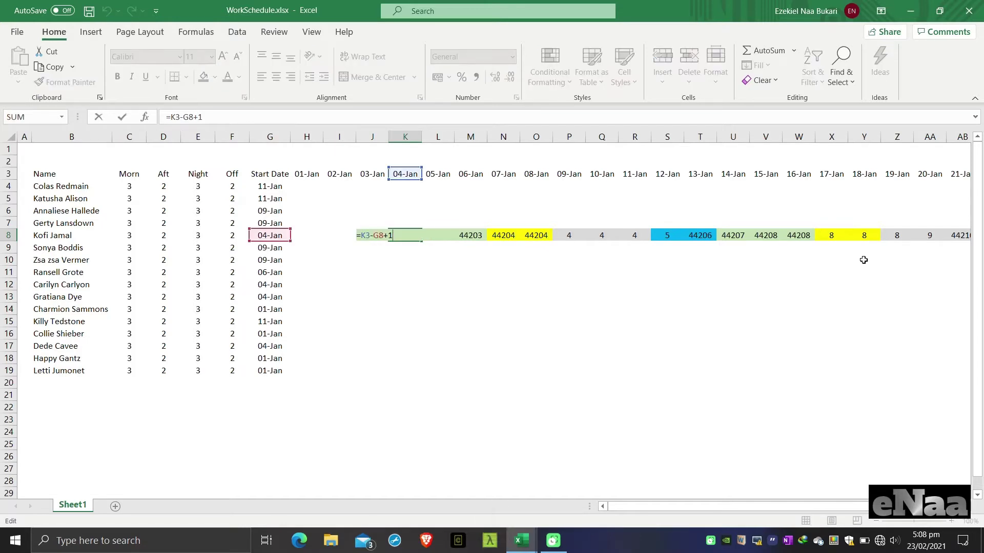
pyautogui.press('Tab')
pyautogui.press('F2')
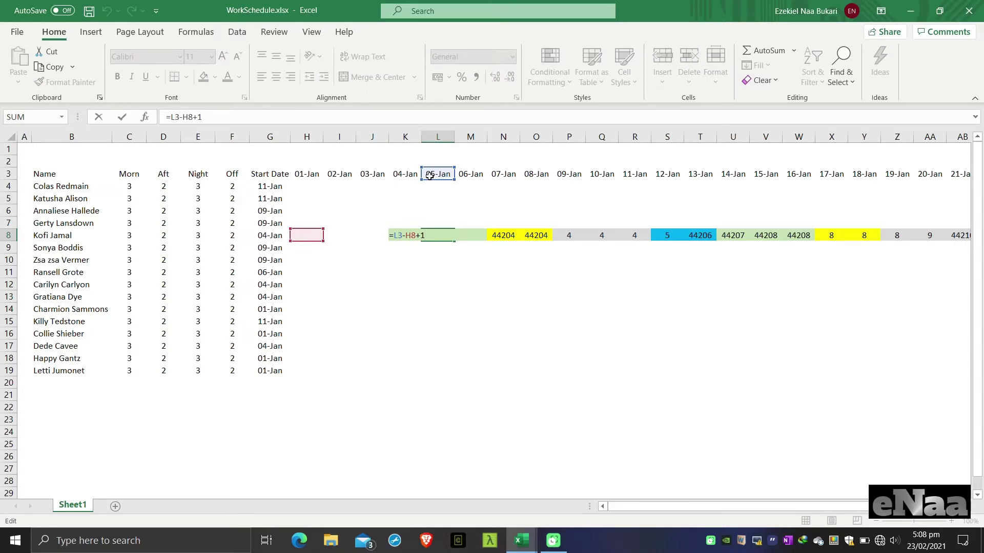
pyautogui.press('Escape')
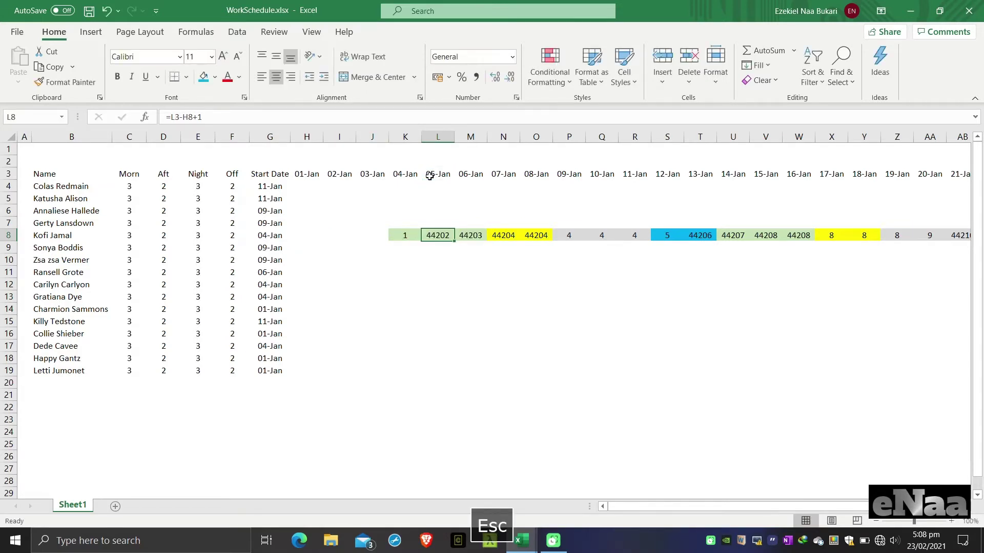
pyautogui.click(295, 234)
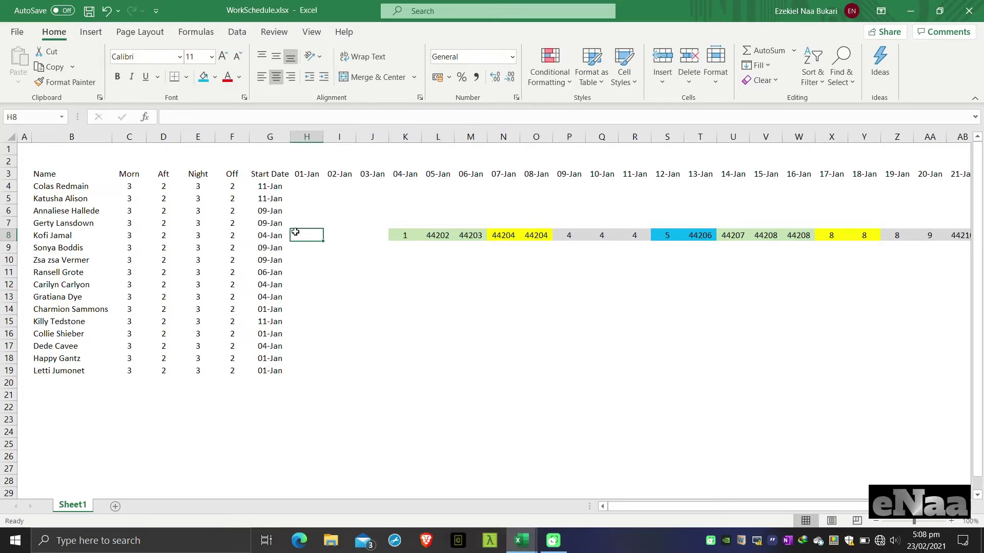
pyautogui.click(404, 236)
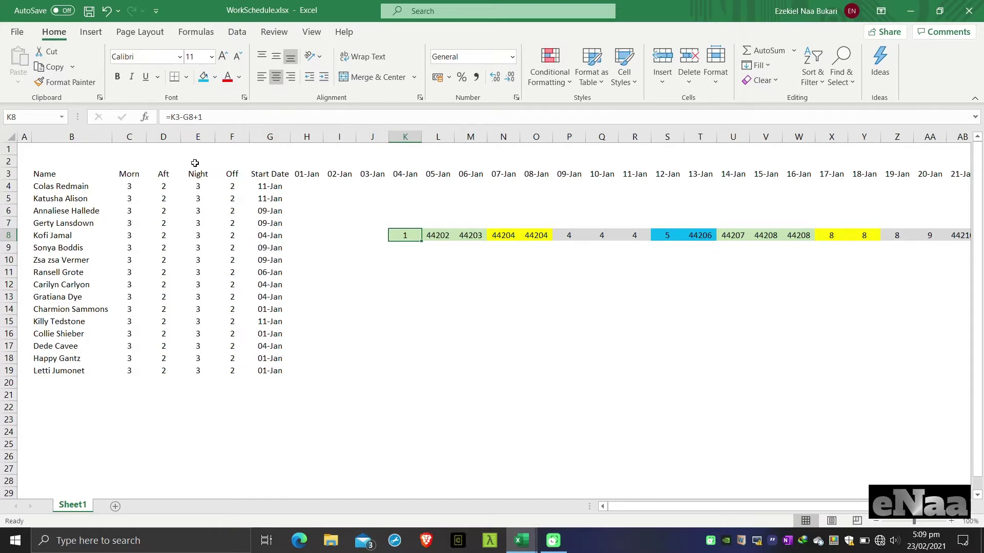
# Lock the start-date column in the K8 formula so it reads =K3-$G8+1.
pyautogui.click(188, 117)
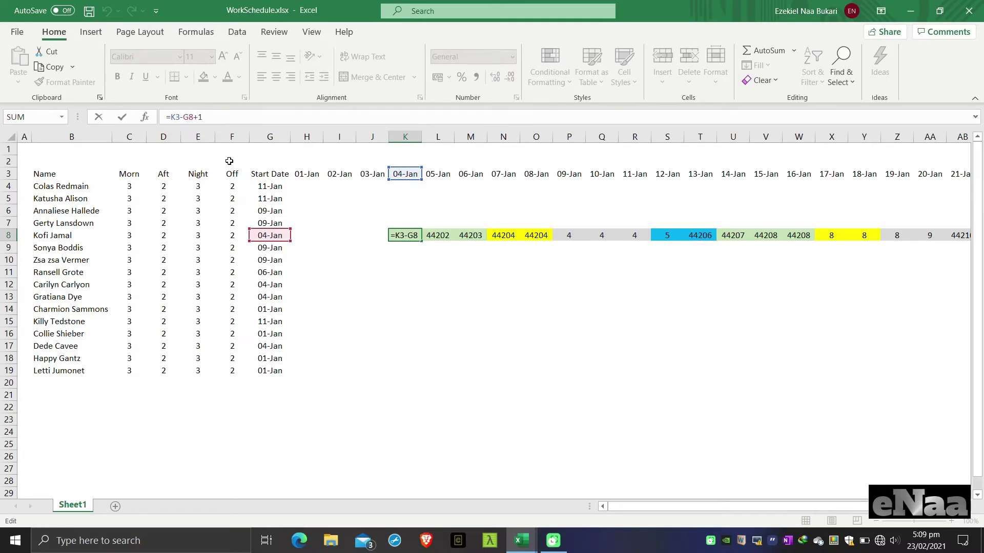
pyautogui.press('F4')
pyautogui.press('F4')
pyautogui.press('F4')
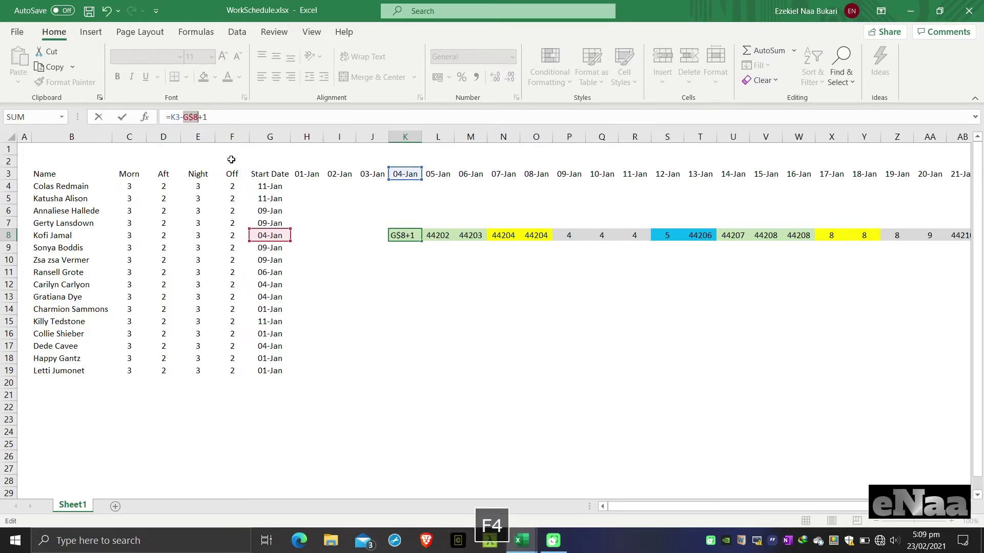
pyautogui.press('F4')
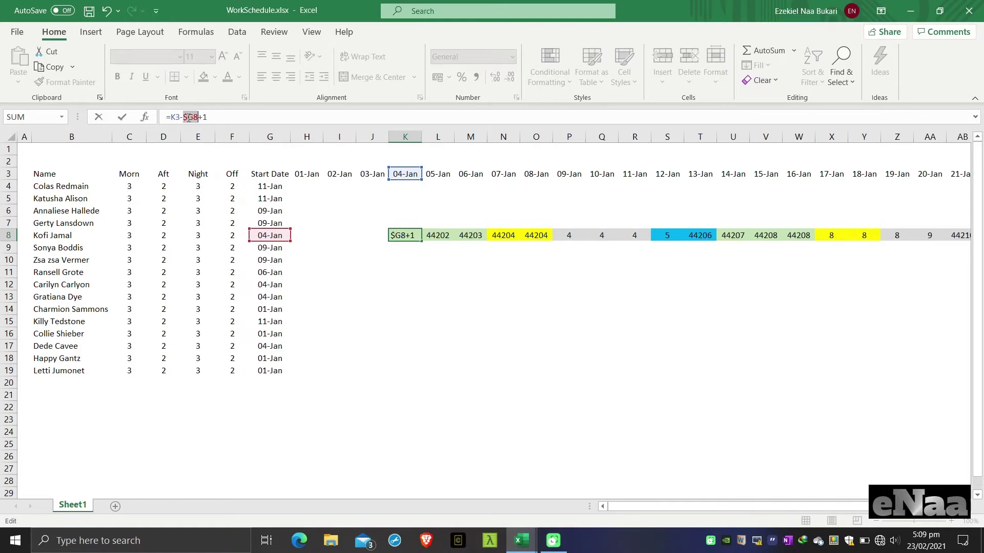
pyautogui.press('Return')
pyautogui.press('Up')
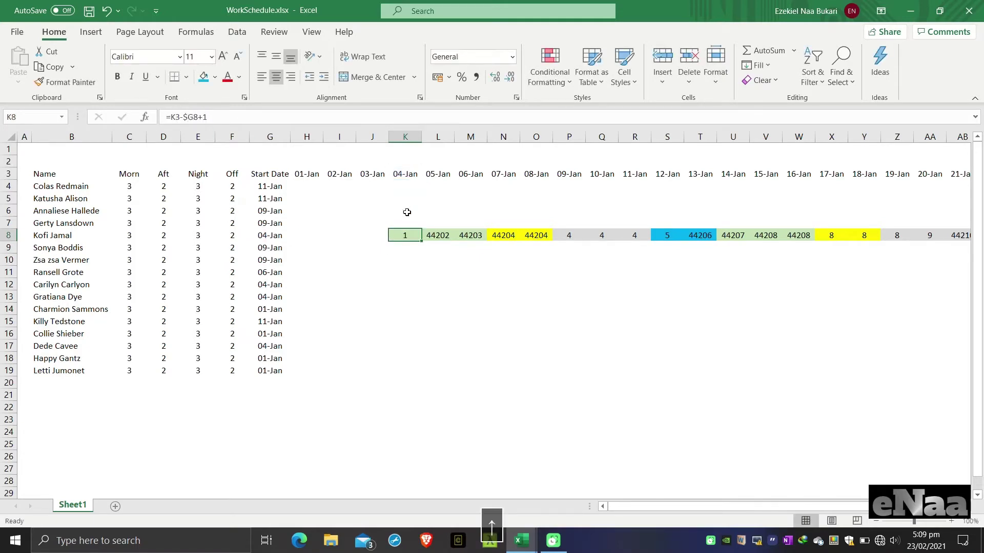
# Copy the K8 formula down to K9 and check its references against the dates in header row 3.
pyautogui.moveTo(423, 243); pyautogui.dragTo(419, 257)
pyautogui.click(407, 248)
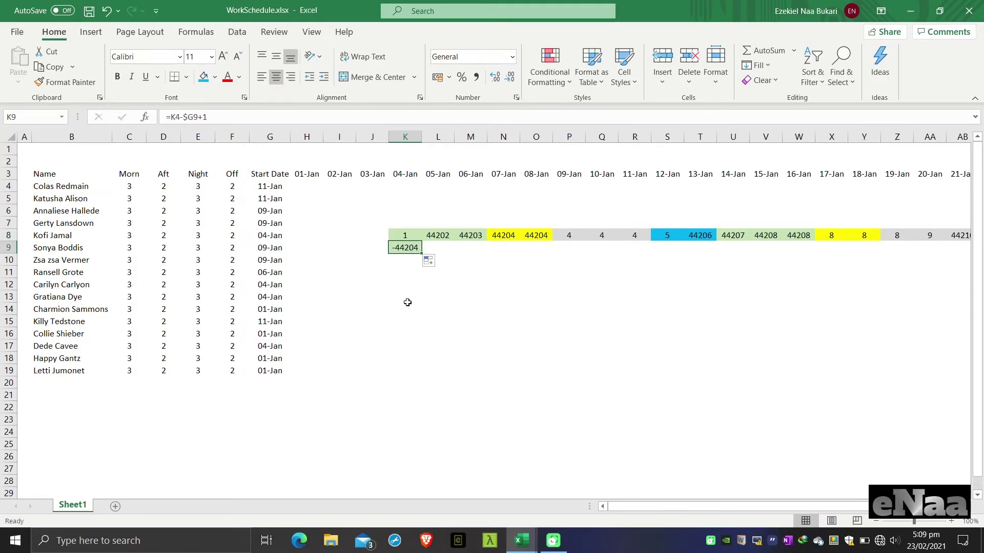
pyautogui.press('F3')
pyautogui.press('F2')
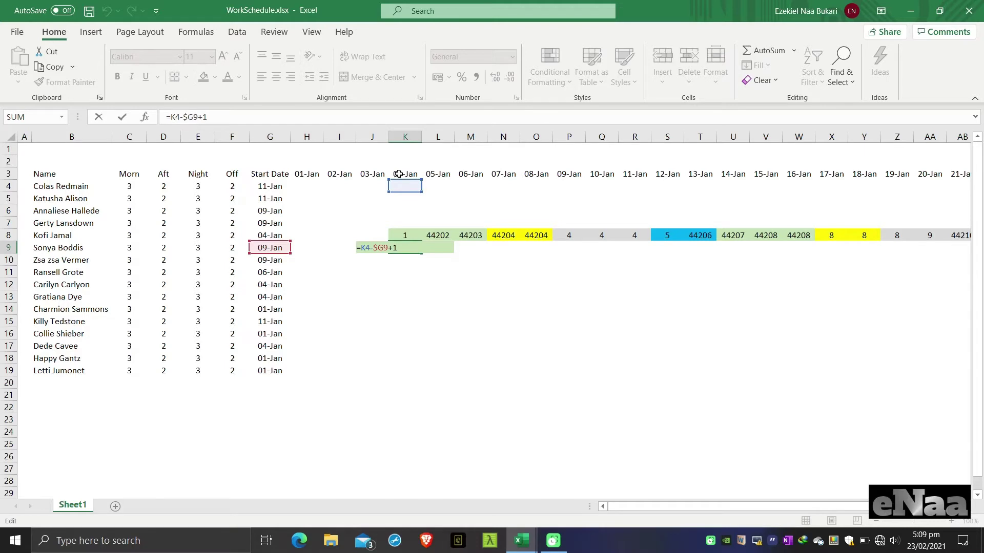
pyautogui.press('Escape')
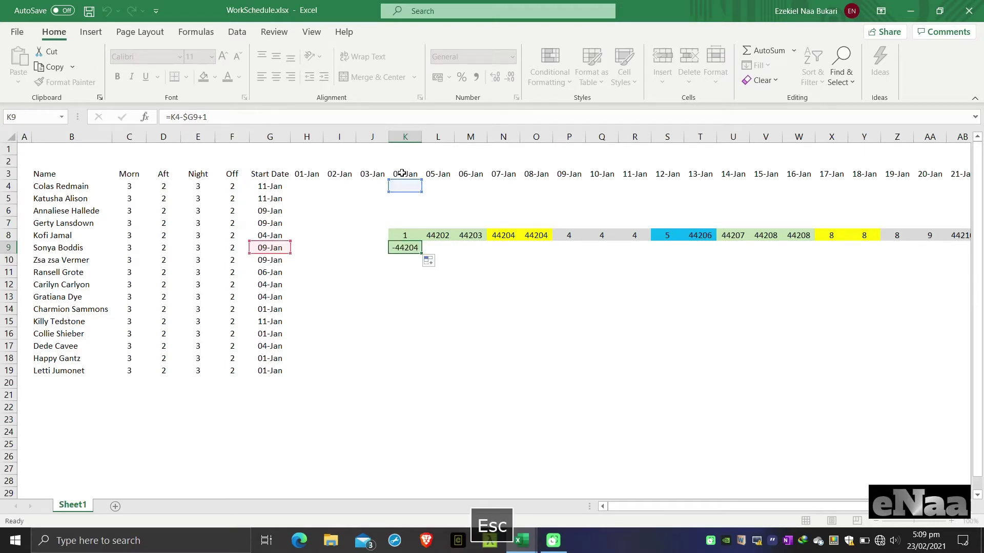
pyautogui.click(401, 174)
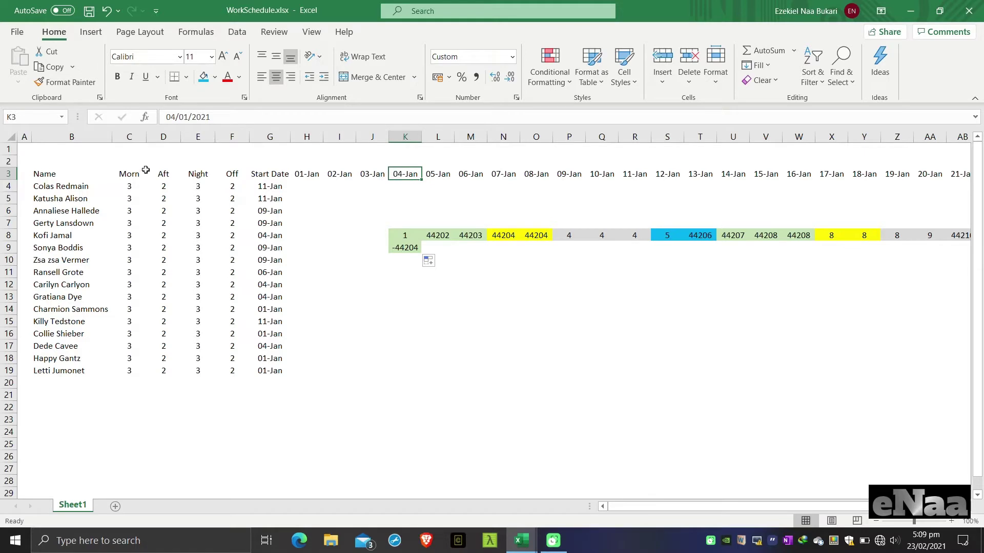
pyautogui.click(9, 174)
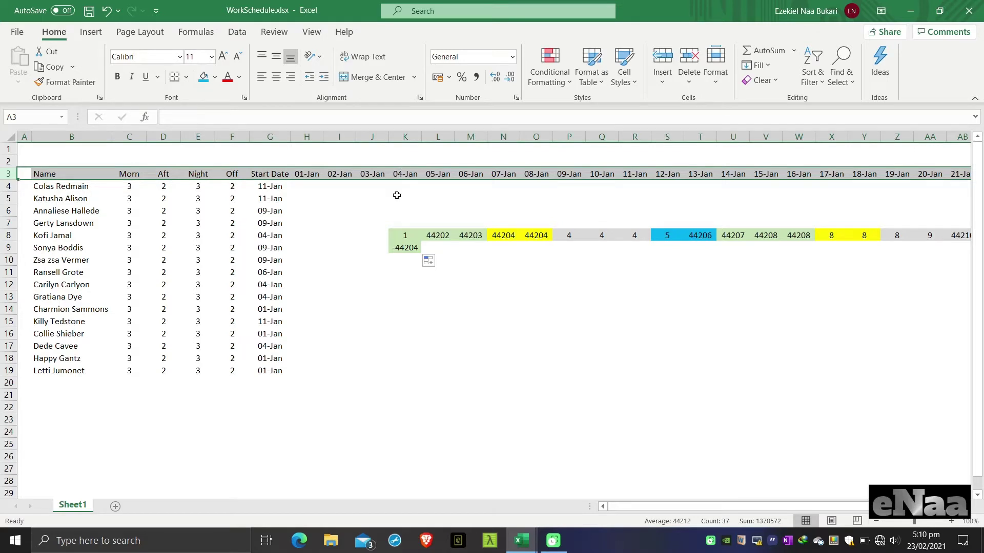
pyautogui.click(403, 233)
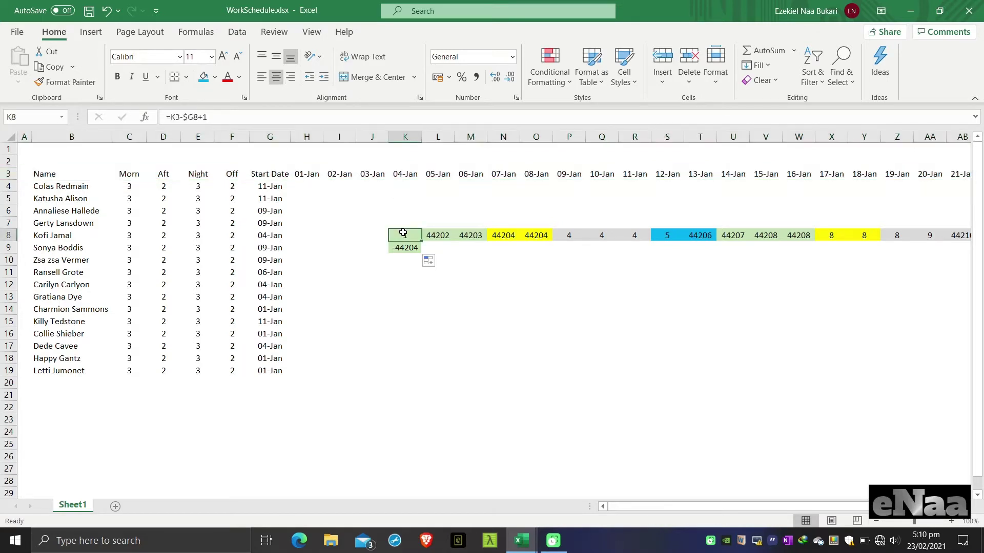
# Lock the header-date row in the K8 formula so it reads =K$3-$G8+1.
pyautogui.click(177, 118)
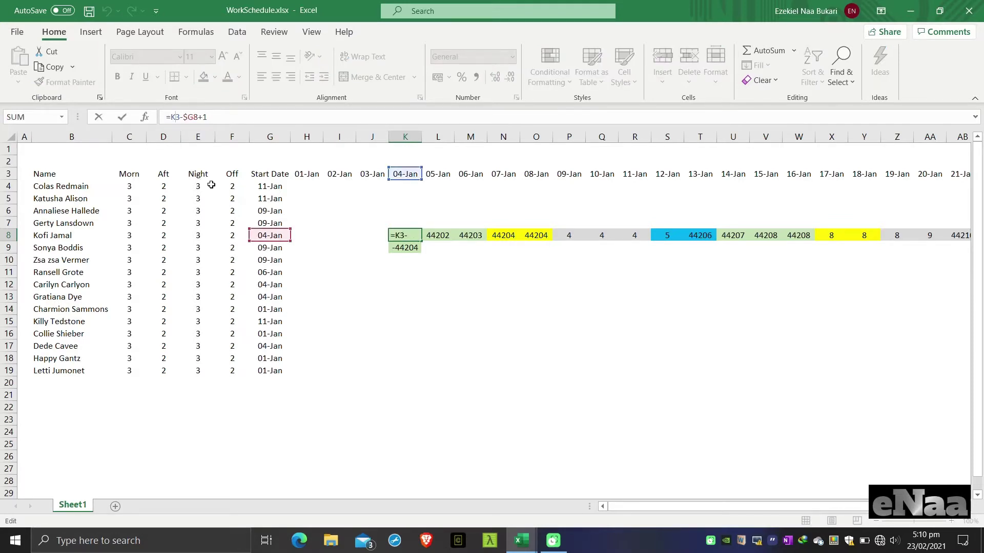
pyautogui.press('F4')
pyautogui.press('F4')
pyautogui.press('Return')
pyautogui.press('Up')
# Copy the K8 formula down to K9 and extend it across row 9 to P9 as a test.
pyautogui.moveTo(421, 242); pyautogui.dragTo(422, 255)
pyautogui.click(403, 249)
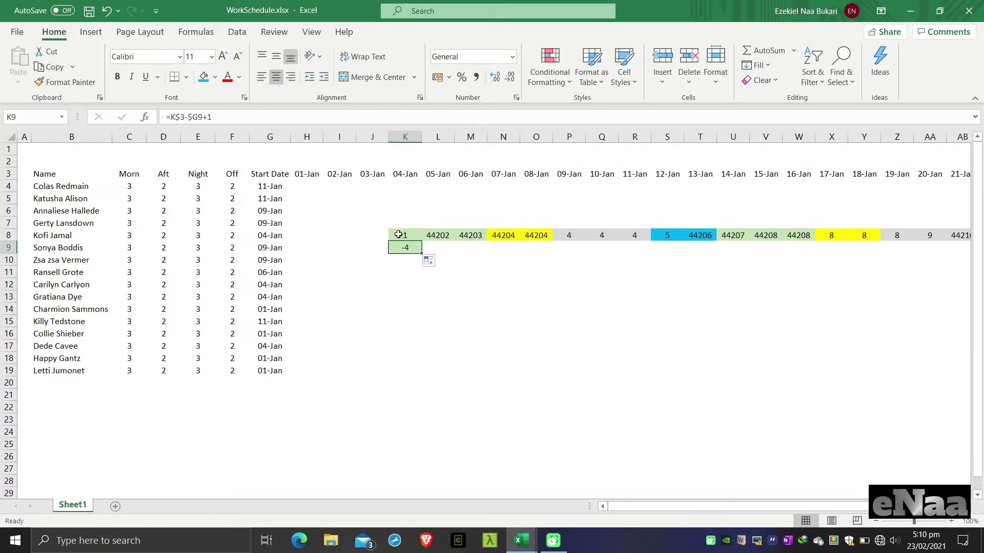
pyautogui.moveTo(426, 254); pyautogui.dragTo(568, 255)
pyautogui.click(567, 249)
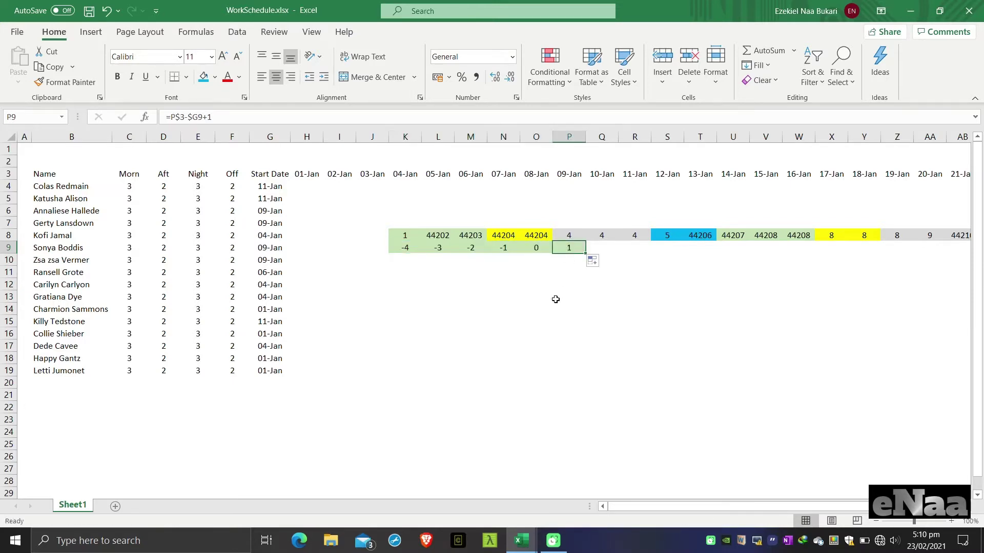
pyautogui.press('Left')
pyautogui.press('Left')
pyautogui.press('Left')
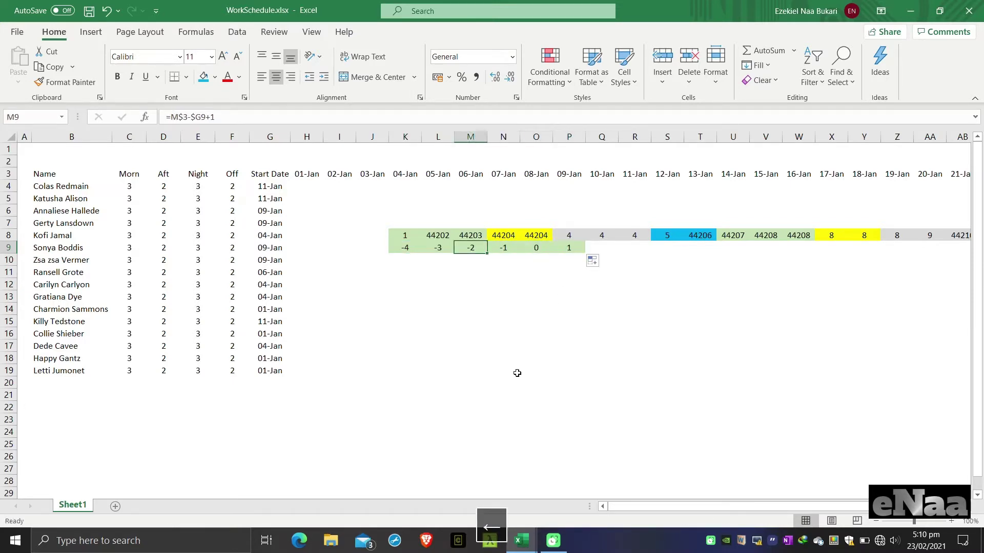
# Undo the test fill across row 9 and clear the formula from K9.
pyautogui.hotkey('ctrl', 'z')
pyautogui.press('Delete')
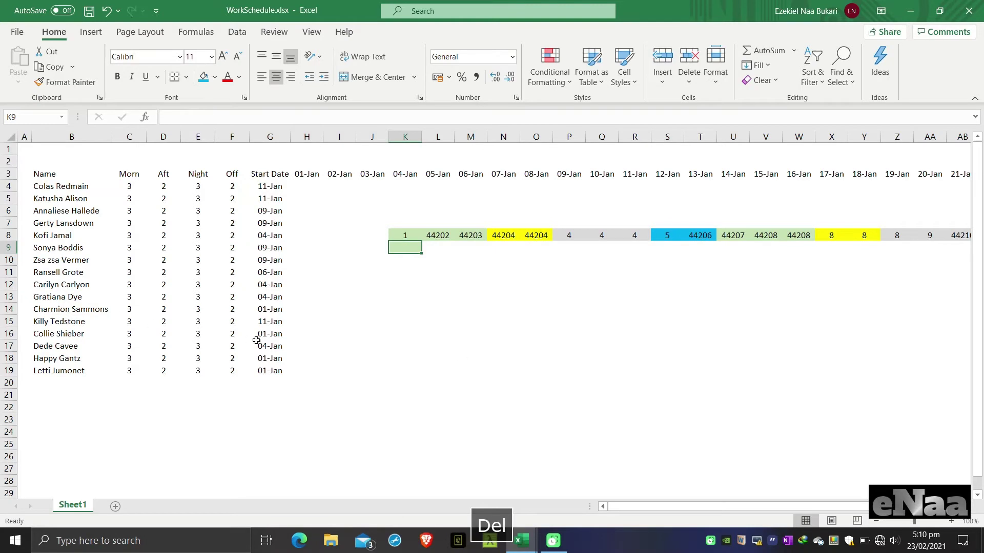
pyautogui.press('Down')
pyautogui.press('Down')
# Fill the corrected K8 formula along row 8 to AL8 without formatting, keeping the existing cell colours.
pyautogui.press('Up')
pyautogui.press('Up')
pyautogui.press('Up')
pyautogui.moveTo(422, 241); pyautogui.dragTo(902, 237)
pyautogui.click(911, 250)
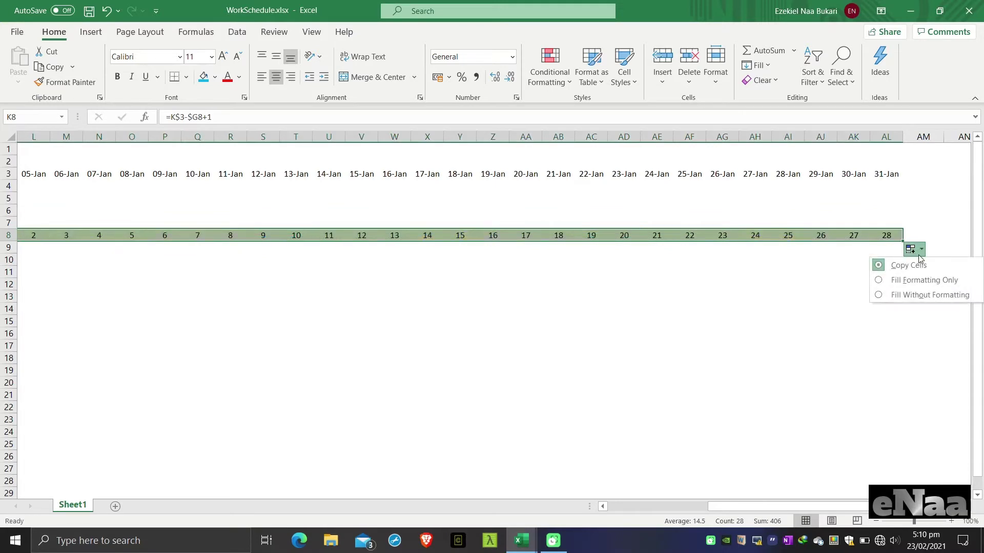
pyautogui.click(902, 280)
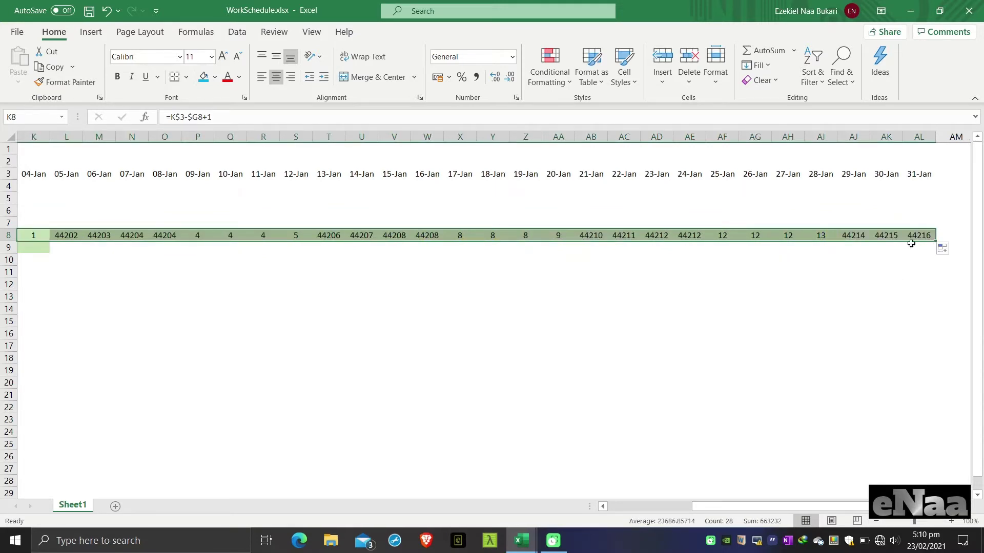
pyautogui.click(943, 248)
pyautogui.click(945, 293)
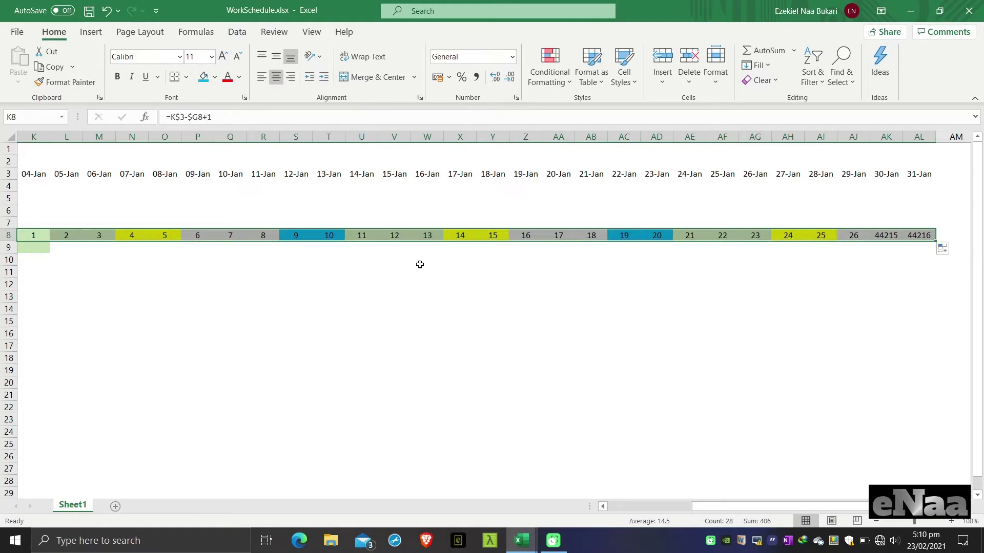
# Examine how the day numbers along row 8 line up with the coloured ten-day shift pattern.
pyautogui.press('Left')
pyautogui.press('Left')
pyautogui.press('Left')
pyautogui.press('Left')
pyautogui.press('Right')
pyautogui.press('Right')
pyautogui.press('Right')
pyautogui.press('Right')
pyautogui.press('Right')
pyautogui.press('Right')
pyautogui.press('Right')
pyautogui.press('Right')
pyautogui.press('Right')
pyautogui.press('Right')
pyautogui.press('Right')
pyautogui.press('Right')
pyautogui.press('Right')
pyautogui.press('Right')
pyautogui.press('Left')
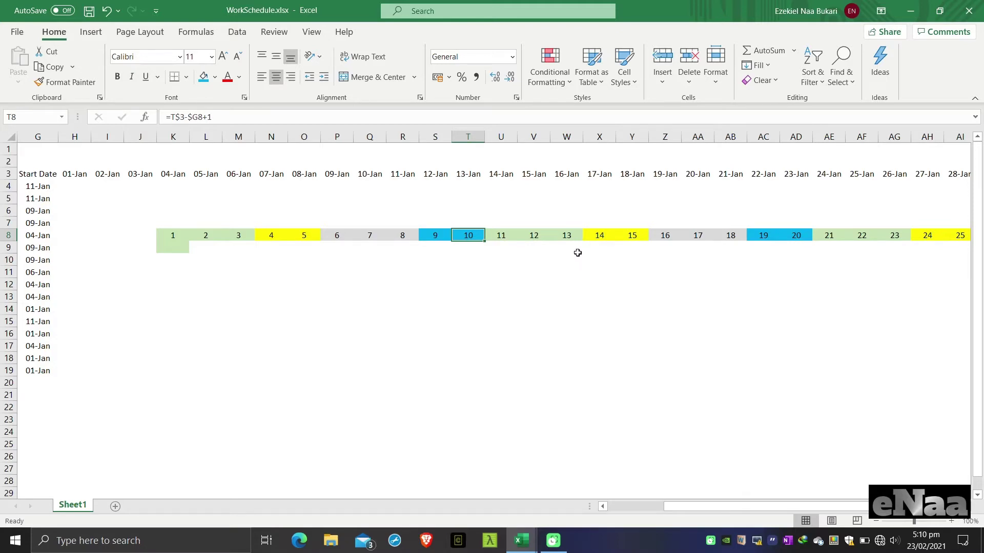
# Check the shift counts and start date in row 8 against the day numbering that begins in K8.
pyautogui.click(183, 234)
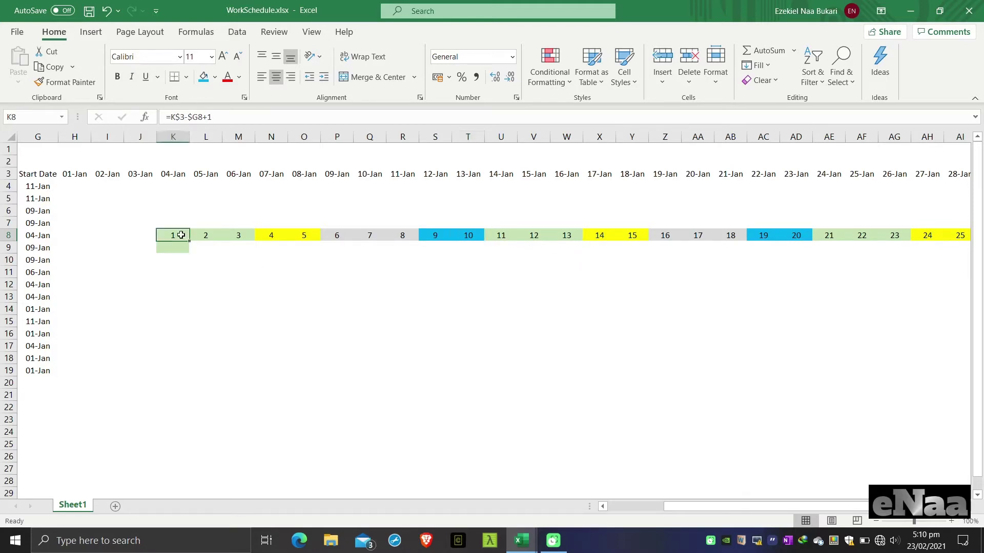
pyautogui.press('Left')
pyautogui.press('Left')
pyautogui.press('Left')
pyautogui.press('Left')
pyautogui.press('Left')
pyautogui.press('Left')
pyautogui.press('Left')
pyautogui.press('Left')
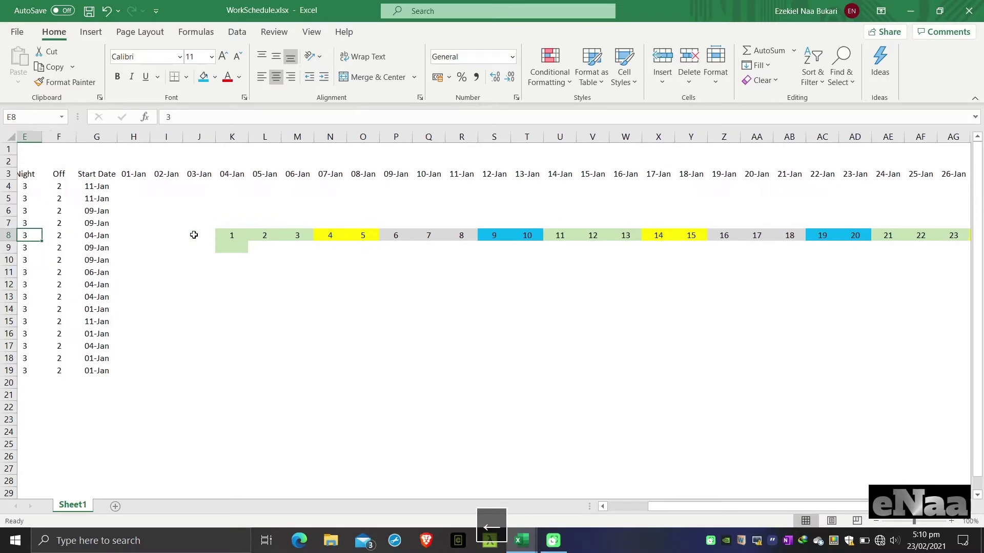
pyautogui.press('Right')
pyautogui.press('Right')
pyautogui.press('Right')
pyautogui.press('Right')
pyautogui.press('Right')
pyautogui.press('Right')
pyautogui.press('Right')
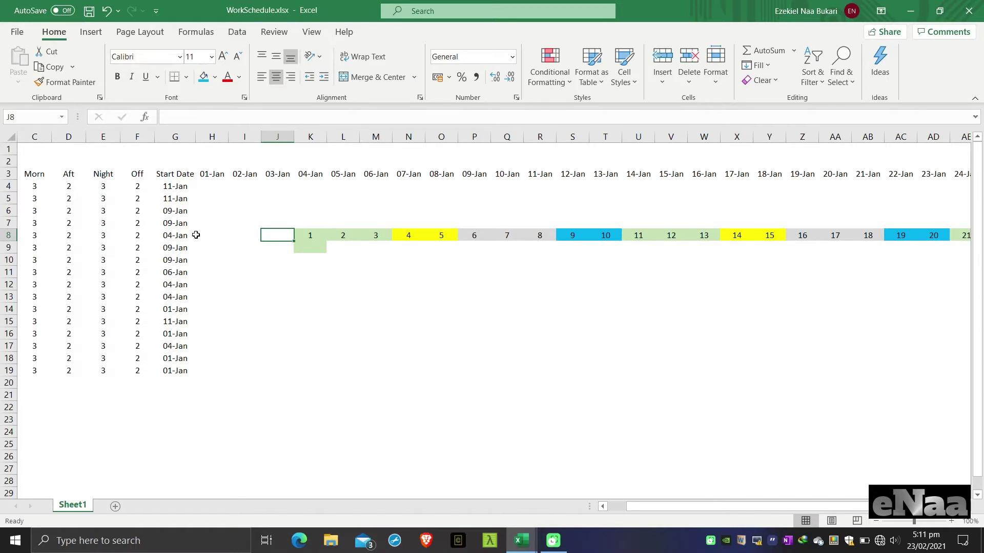
# Wrap the day-number formula in K8 in MOD with divisor 10, giving =MOD(K$3-$G8+1,10).
pyautogui.press('capslock')
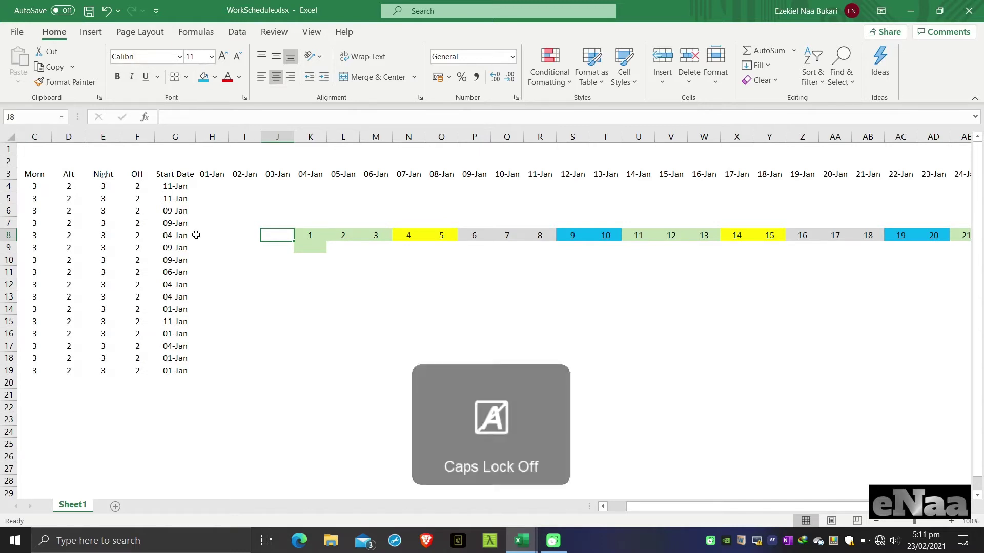
pyautogui.press('Right')
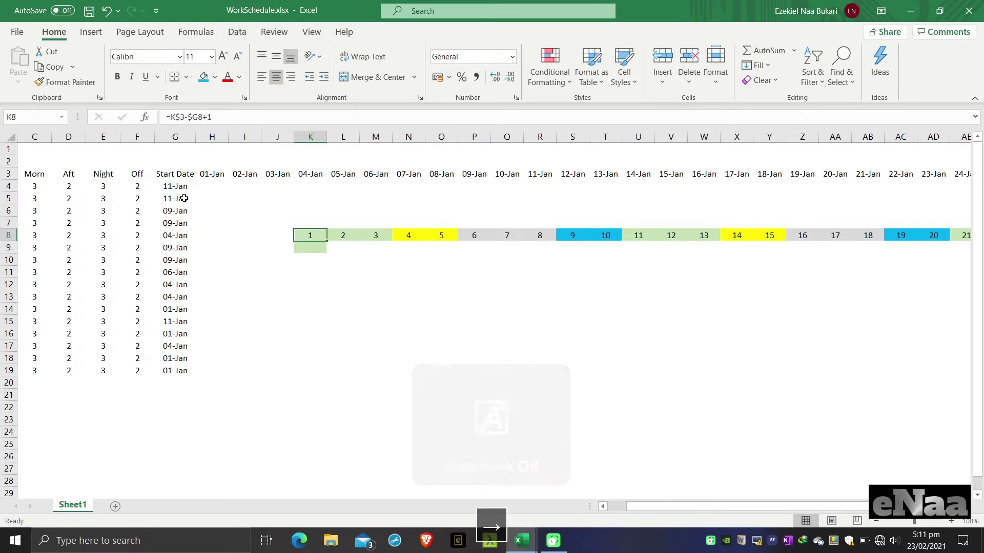
pyautogui.click(170, 116)
pyautogui.press('capslock')
pyautogui.write('MO')
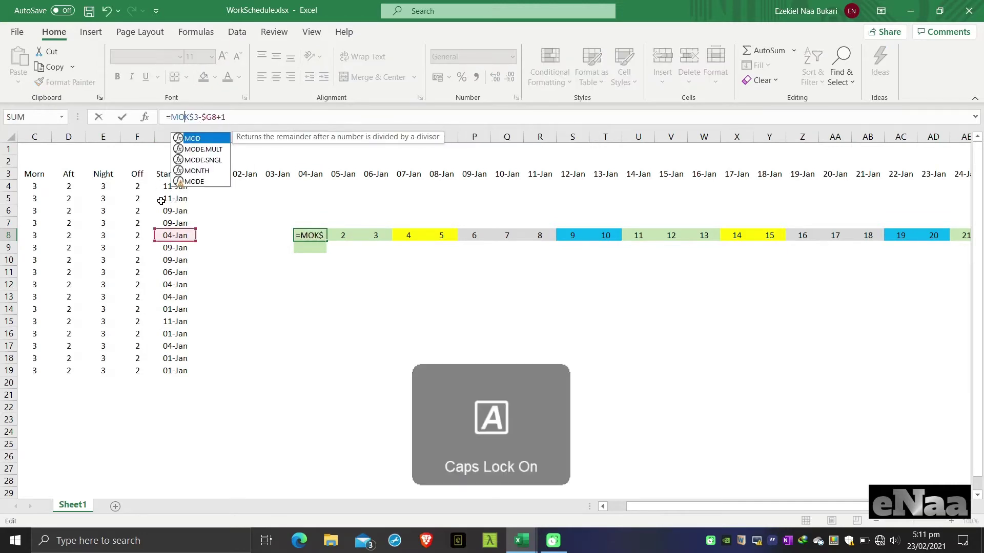
pyautogui.press('Tab')
pyautogui.click(266, 116)
pyautogui.write(')')
pyautogui.press('Return')
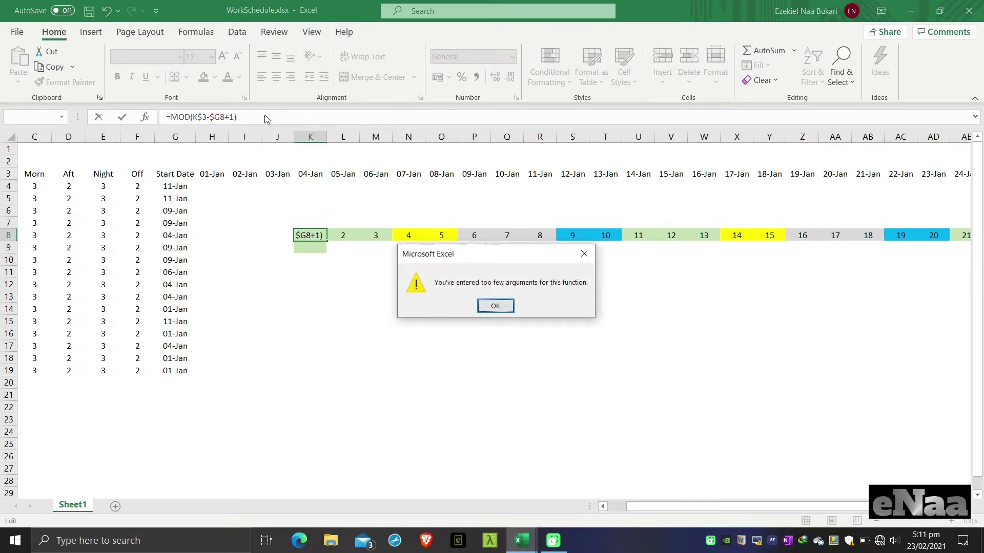
pyautogui.press('Return')
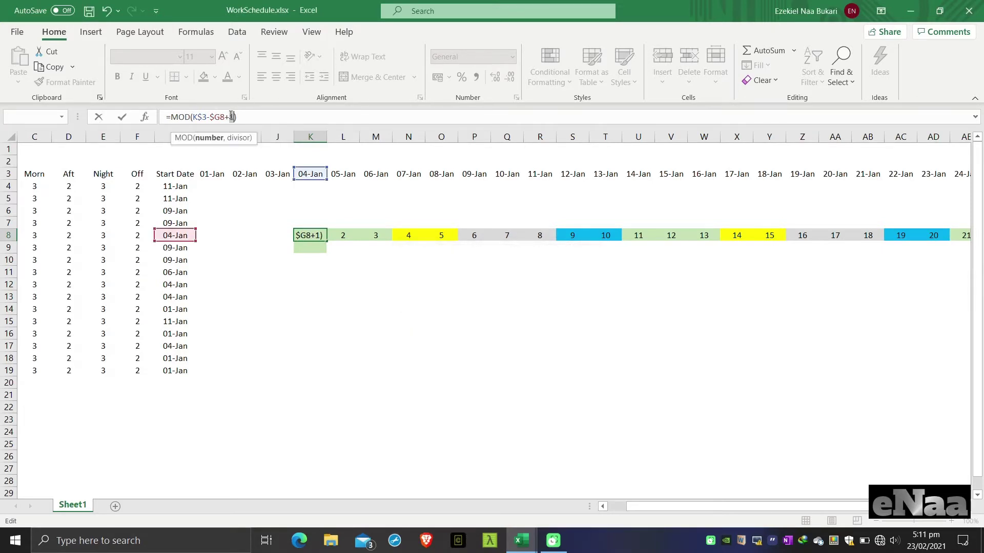
pyautogui.write(',10')
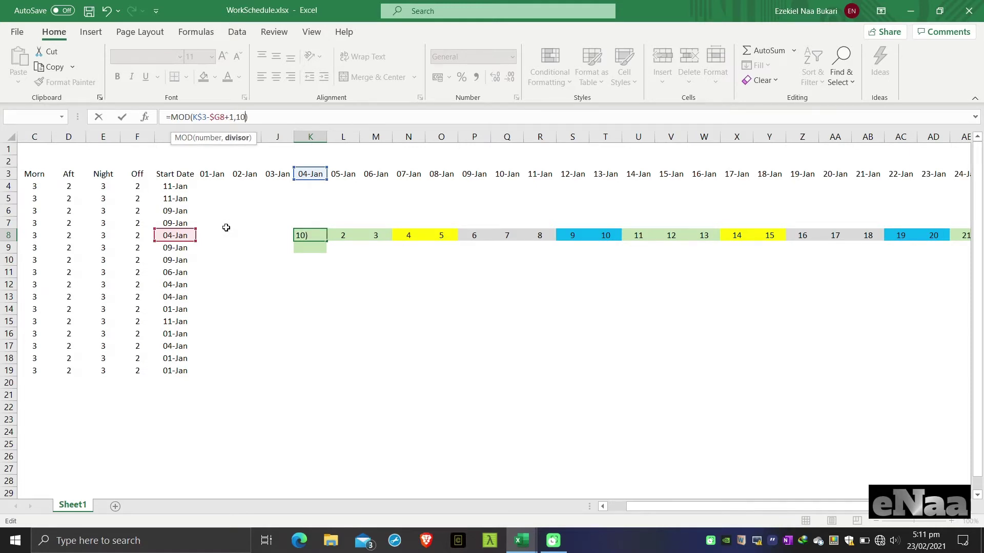
pyautogui.hotkey('ctrl', 'Return')
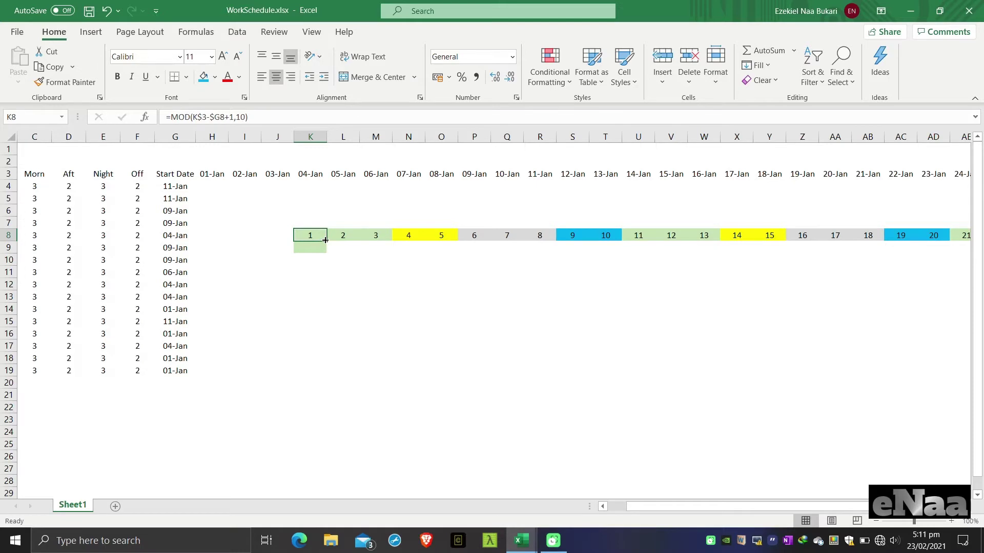
# Fill the K8 formula along row 8 to Z8 without formatting.
pyautogui.moveTo(325, 240); pyautogui.dragTo(815, 241)
pyautogui.click(829, 250)
pyautogui.click(842, 296)
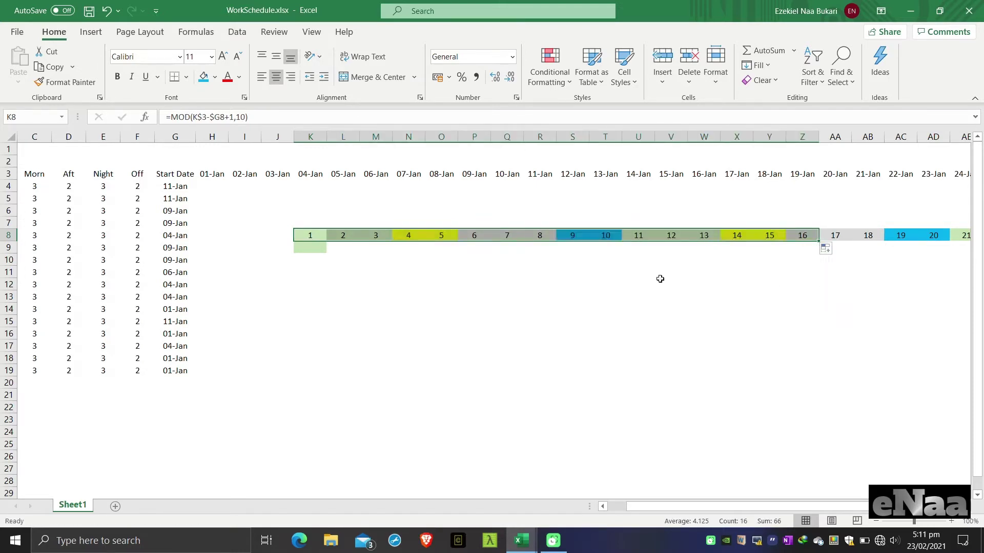
# Examine the MOD results along row 8, comparing the off-day cells S8 and T8 with the start of the cycle at K8.
pyautogui.click(578, 238)
pyautogui.press('Right')
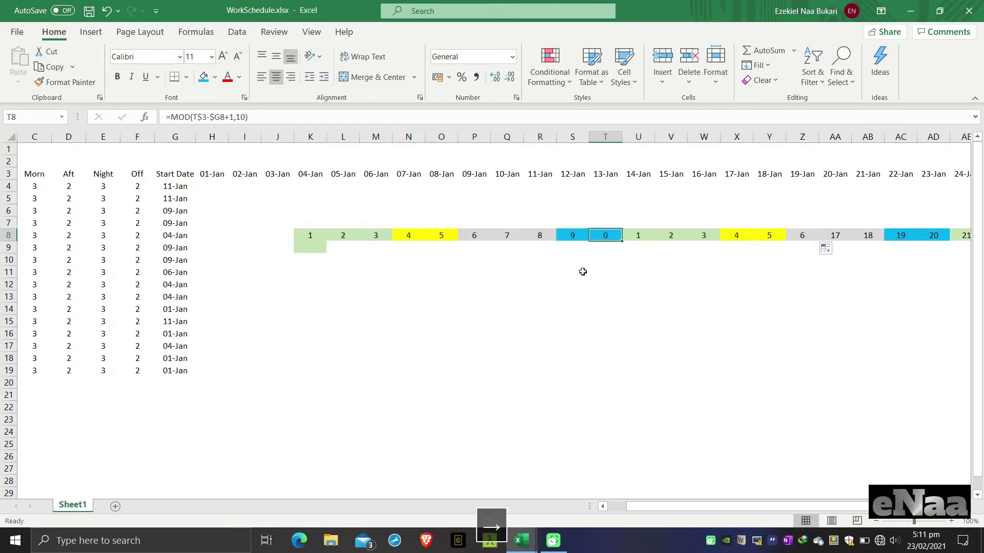
pyautogui.press('Left')
pyautogui.press('Right')
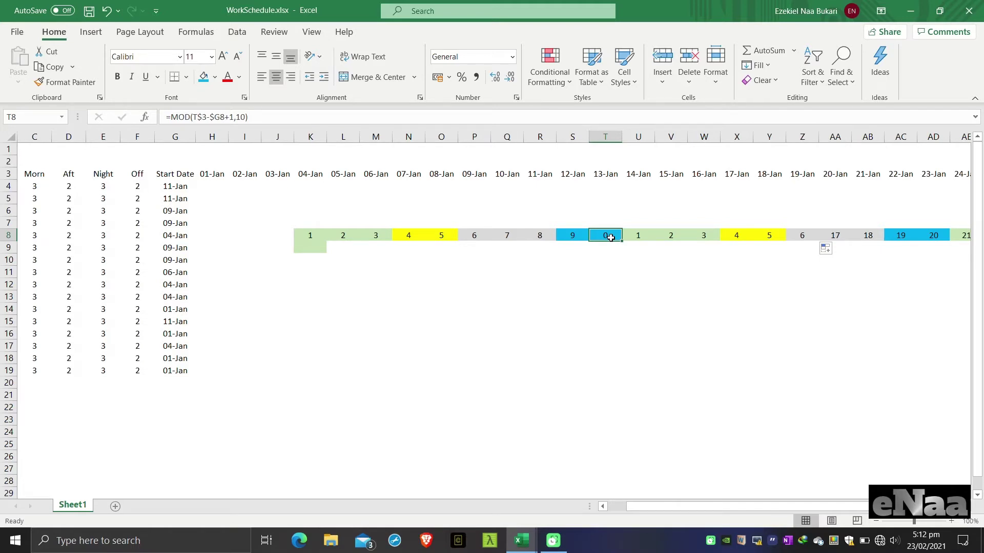
pyautogui.press('Left')
pyautogui.press('Left')
pyautogui.press('Left')
pyautogui.press('Left')
pyautogui.press('Left')
pyautogui.press('Left')
pyautogui.press('Left')
pyautogui.press('Left')
pyautogui.press('Left')
pyautogui.press('Left')
pyautogui.press('Right')
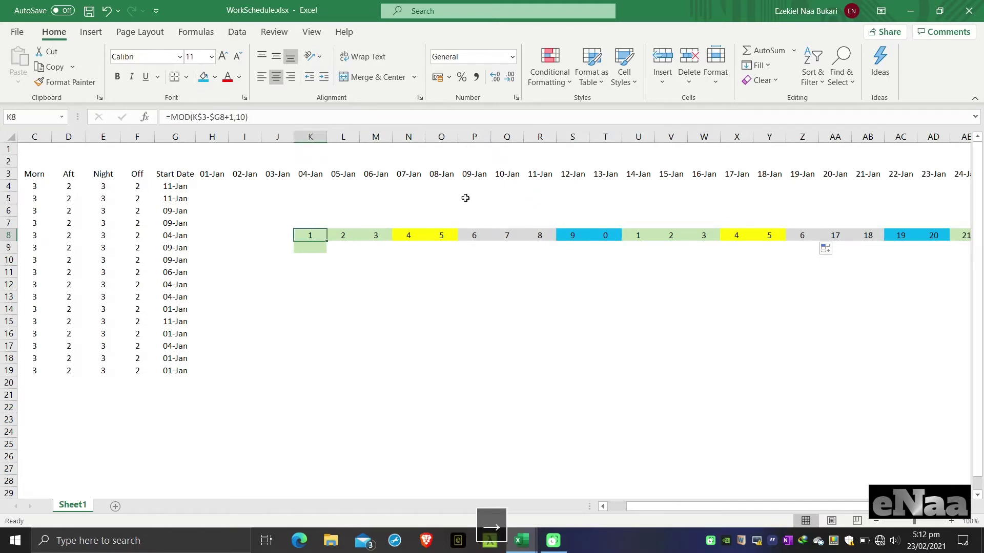
# Move the +1 outside the MOD function so that K8 reads =MOD(K$3-$G8,10)+1.
pyautogui.click(238, 118)
pyautogui.press('BackSpace')
pyautogui.press('BackSpace')
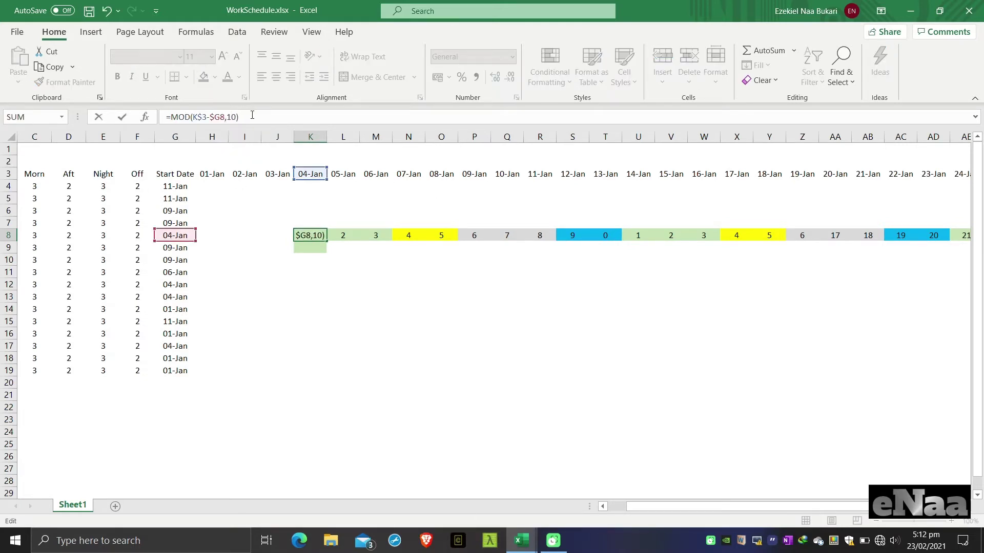
pyautogui.press('Return')
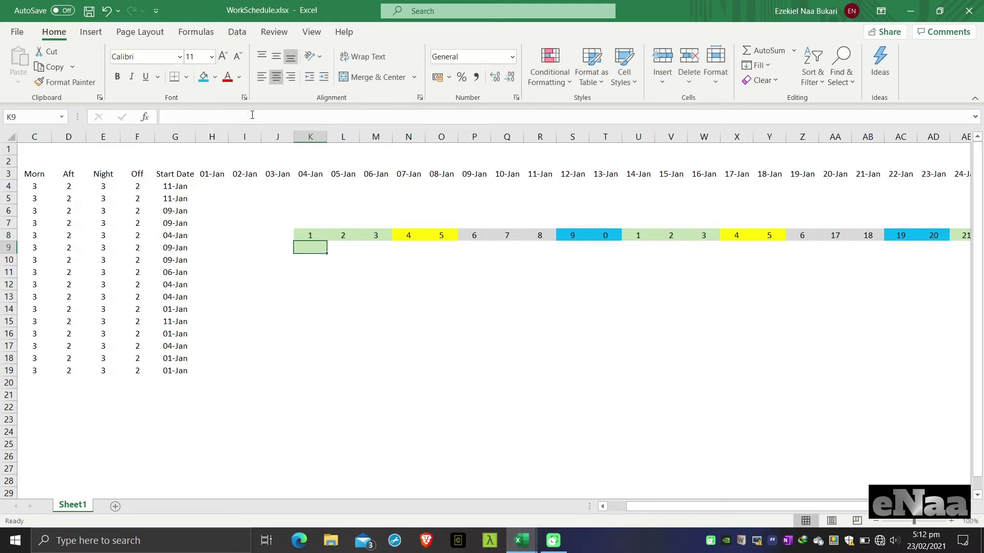
# Fill the revised K8 formula along row 8 to AL8 without formatting, preserving the shift colours.
pyautogui.click(310, 237)
pyautogui.moveTo(327, 240); pyautogui.dragTo(899, 248)
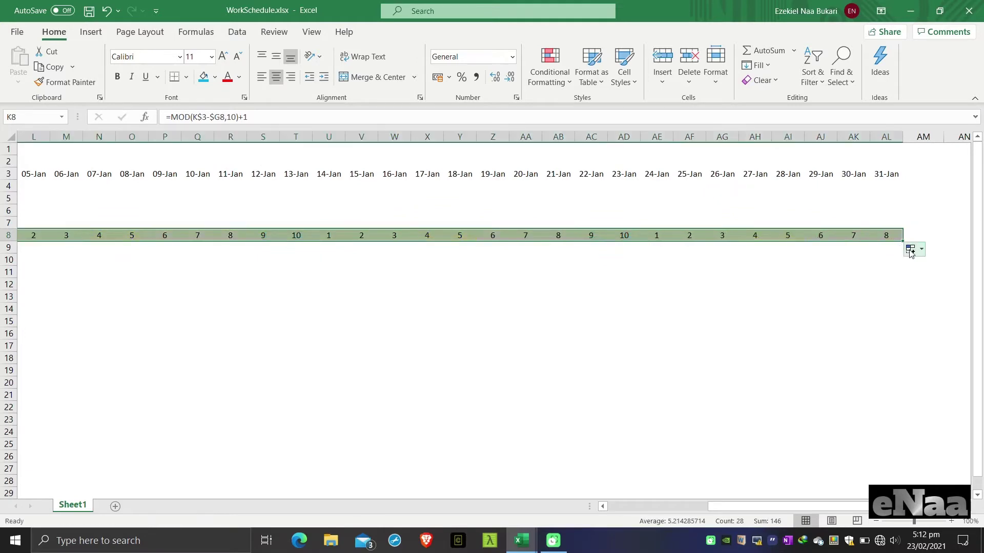
pyautogui.click(911, 249)
pyautogui.click(910, 296)
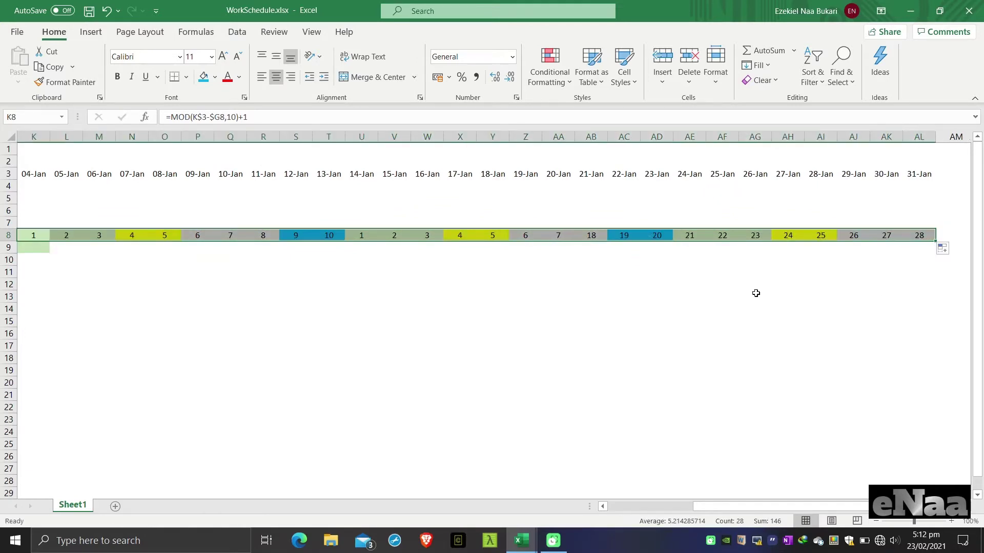
# Examine how the day numbers along row 8 repeat against the shift colours, comparing the yellow afternoon cells of successive cycles.
pyautogui.press('Left')
pyautogui.press('Right')
pyautogui.press('Right')
pyautogui.press('Right')
pyautogui.press('Right')
pyautogui.press('Right')
pyautogui.press('Right')
pyautogui.press('Right')
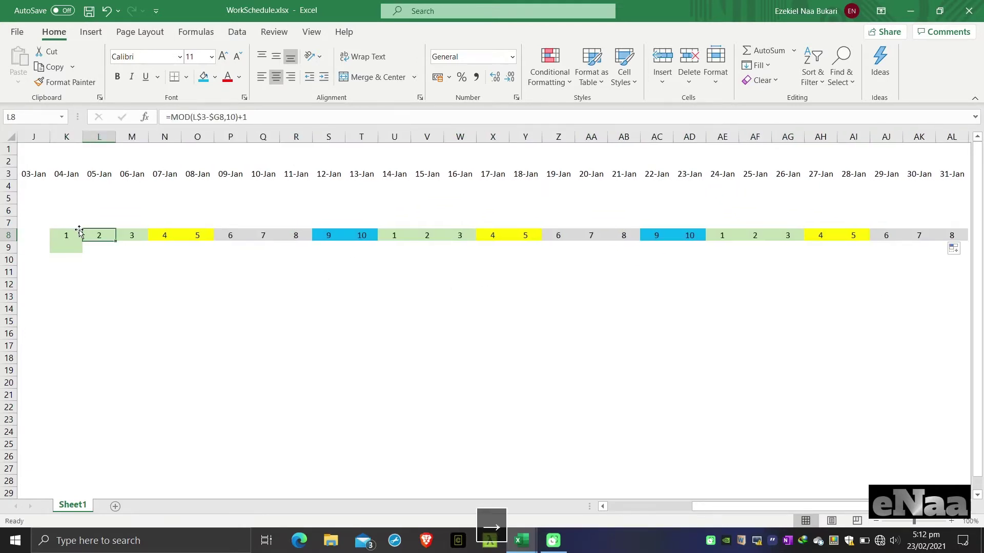
pyautogui.click(75, 235)
pyautogui.press('Right')
pyautogui.press('Right')
pyautogui.press('Right')
pyautogui.press('Right')
pyautogui.press('Right')
pyautogui.press('Right')
pyautogui.press('Right')
pyautogui.press('Right')
pyautogui.press('Right')
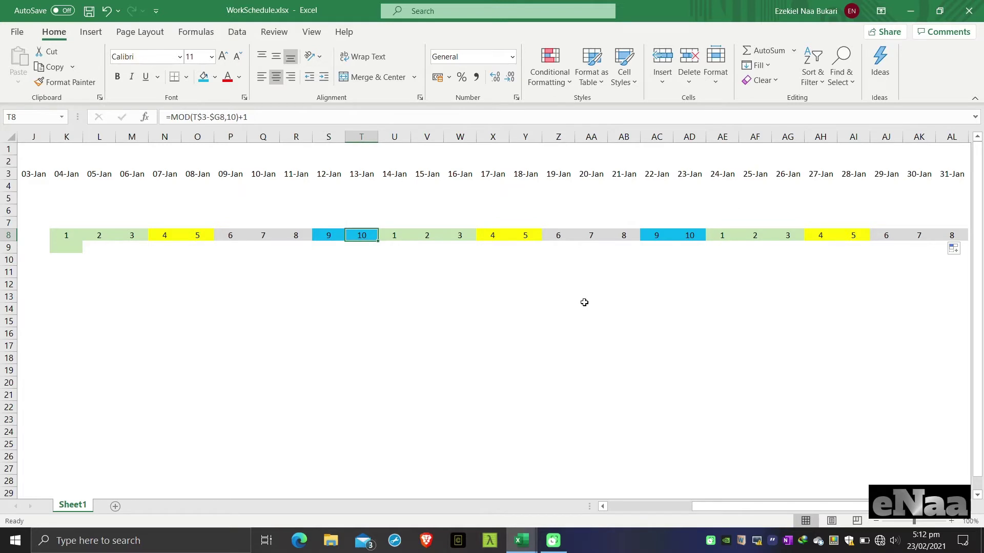
pyautogui.click(163, 237)
pyautogui.moveTo(176, 234); pyautogui.dragTo(187, 234)
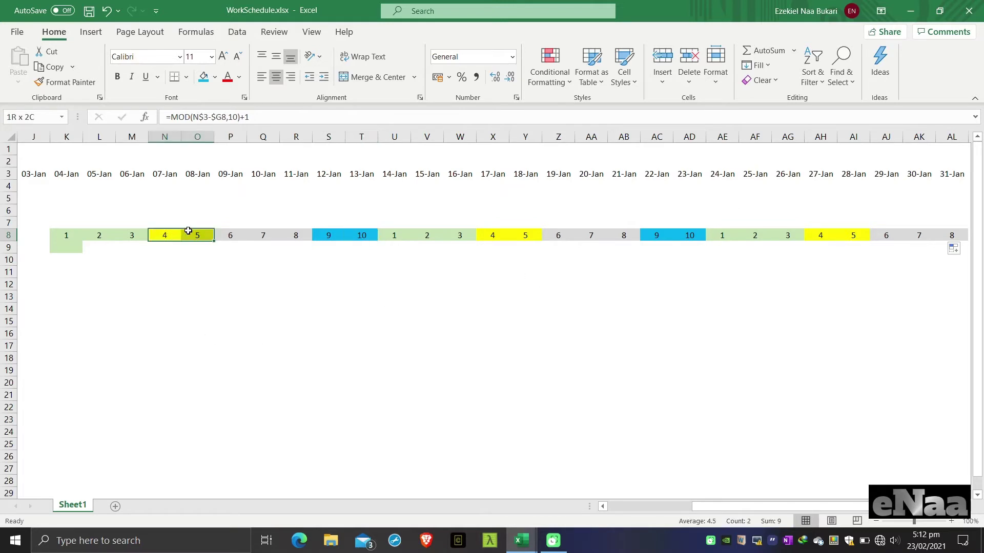
pyautogui.moveTo(488, 236); pyautogui.dragTo(516, 224)
pyautogui.click(518, 224)
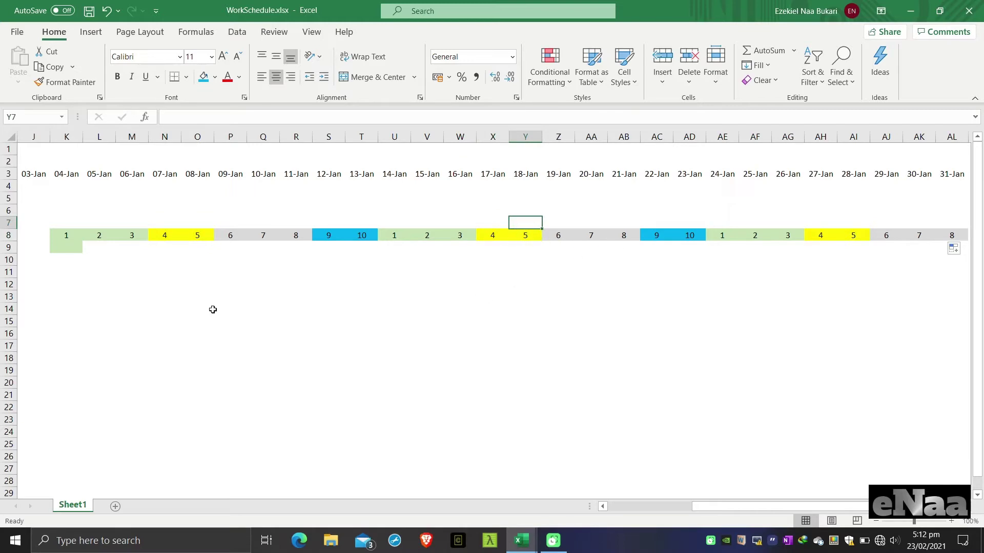
# Look across the date columns and down past the employee list to see which headings and names scroll out of view.
pyautogui.press('Left')
pyautogui.press('Left')
pyautogui.press('Left')
pyautogui.press('Left')
pyautogui.press('Left')
pyautogui.press('Left')
pyautogui.press('Left')
pyautogui.press('Left')
pyautogui.press('Left')
pyautogui.press('Left')
pyautogui.press('Left')
pyautogui.press('Left')
pyautogui.press('Left')
pyautogui.press('Left')
pyautogui.press('Left')
pyautogui.press('Left')
pyautogui.press('Left')
pyautogui.press('Left')
pyautogui.press('Left')
pyautogui.press('Left')
pyautogui.press('Left')
pyautogui.press('Left')
pyautogui.press('Left')
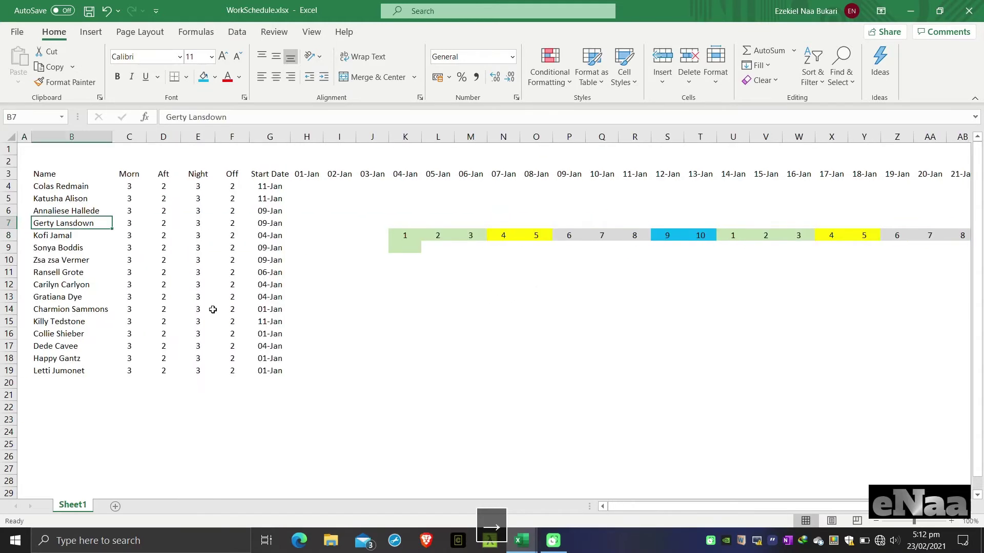
pyautogui.press('Right')
pyautogui.press('Right')
pyautogui.press('Right')
pyautogui.press('Right')
pyautogui.press('Right')
pyautogui.click(305, 184)
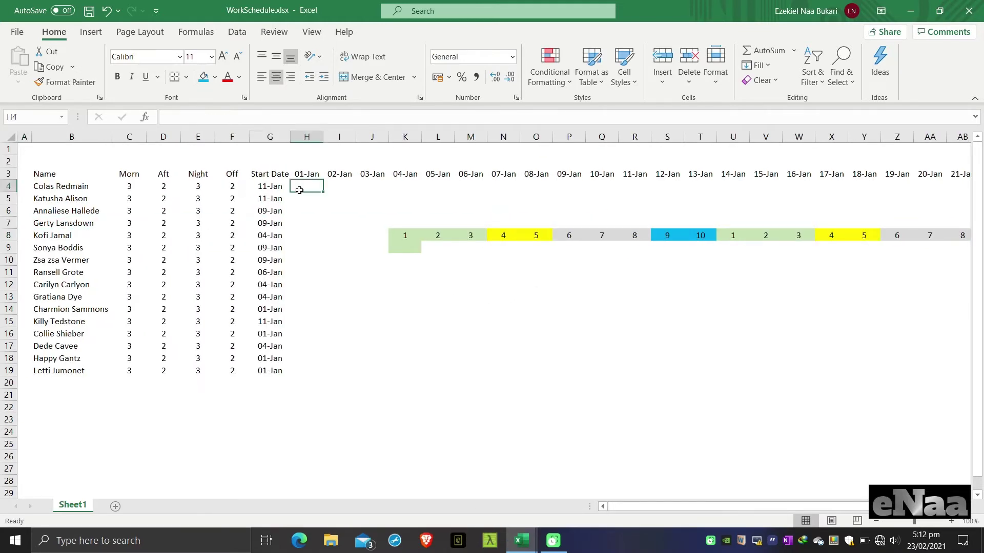
pyautogui.press('Right')
pyautogui.press('Right')
pyautogui.press('Right')
pyautogui.press('Right')
pyautogui.press('Right')
pyautogui.press('Right')
pyautogui.press('Right')
pyautogui.press('Right')
pyautogui.press('Right')
pyautogui.press('Right')
pyautogui.press('Right')
pyautogui.press('Right')
pyautogui.press('Right')
pyautogui.press('Right')
pyautogui.press('Right')
pyautogui.press('Right')
pyautogui.press('Right')
pyautogui.press('Right')
pyautogui.press('Right')
pyautogui.press('Right')
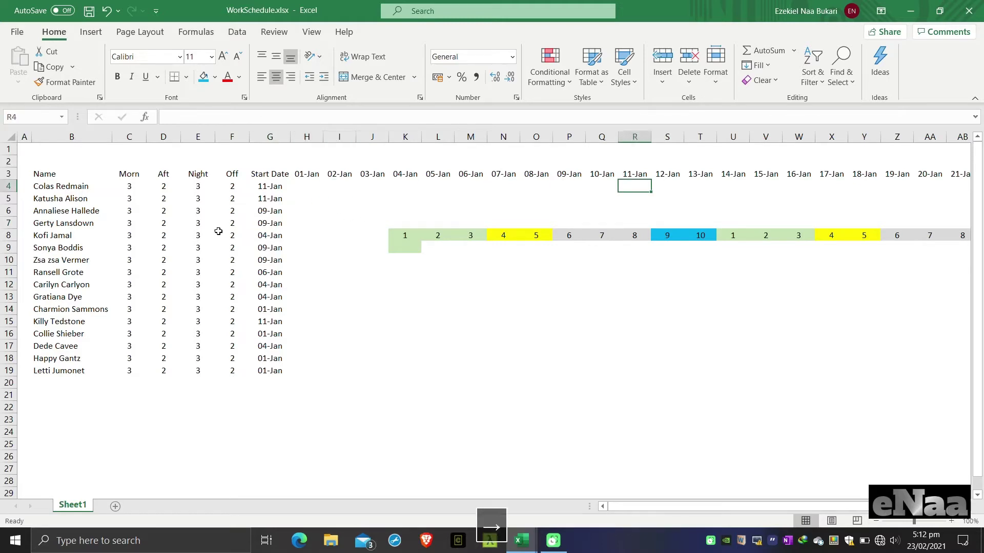
pyautogui.press('Right')
pyautogui.press('Right')
pyautogui.press('Right')
pyautogui.press('Right')
pyautogui.press('Right')
pyautogui.press('Right')
pyautogui.press('Left')
pyautogui.press('Left')
pyautogui.press('Left')
pyautogui.press('Left')
pyautogui.press('Left')
pyautogui.press('Left')
pyautogui.press('Left')
pyautogui.press('Left')
pyautogui.press('Left')
pyautogui.press('Left')
pyautogui.press('Left')
pyautogui.press('Left')
pyautogui.press('Left')
pyautogui.press('Left')
pyautogui.press('Left')
pyautogui.press('Left')
pyautogui.press('Left')
pyautogui.press('Left')
pyautogui.press('Left')
pyautogui.press('Left')
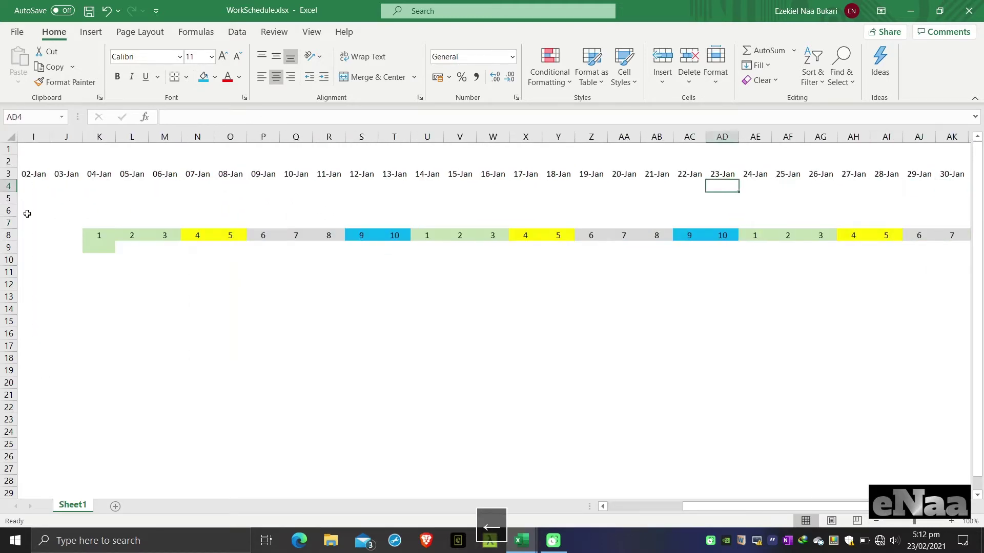
pyautogui.press('Left')
pyautogui.scroll(-7, 186, 275)
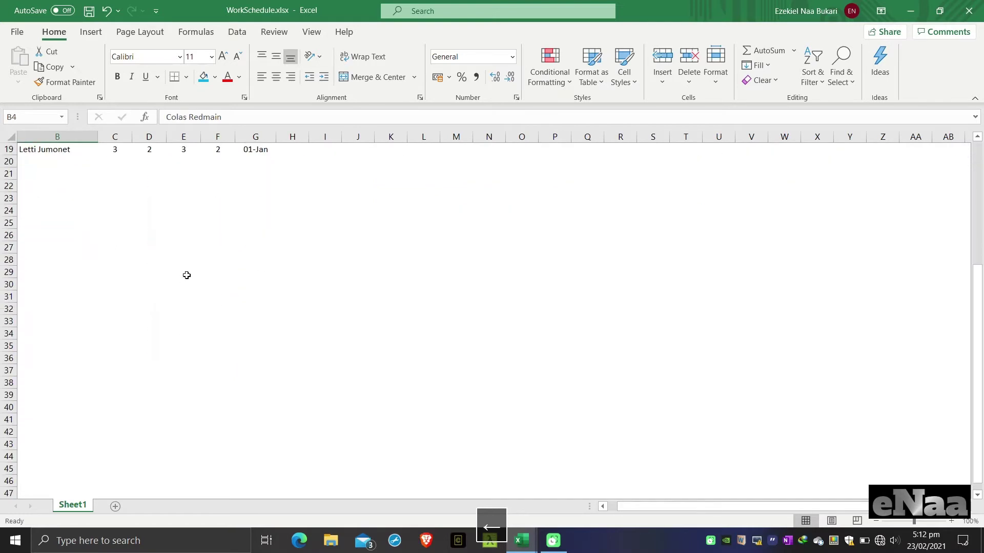
pyautogui.scroll(7, 187, 274)
# Freeze the panes at H4 so the header rows 1 to 3 and the columns up to G stay fixed.
pyautogui.click(289, 186)
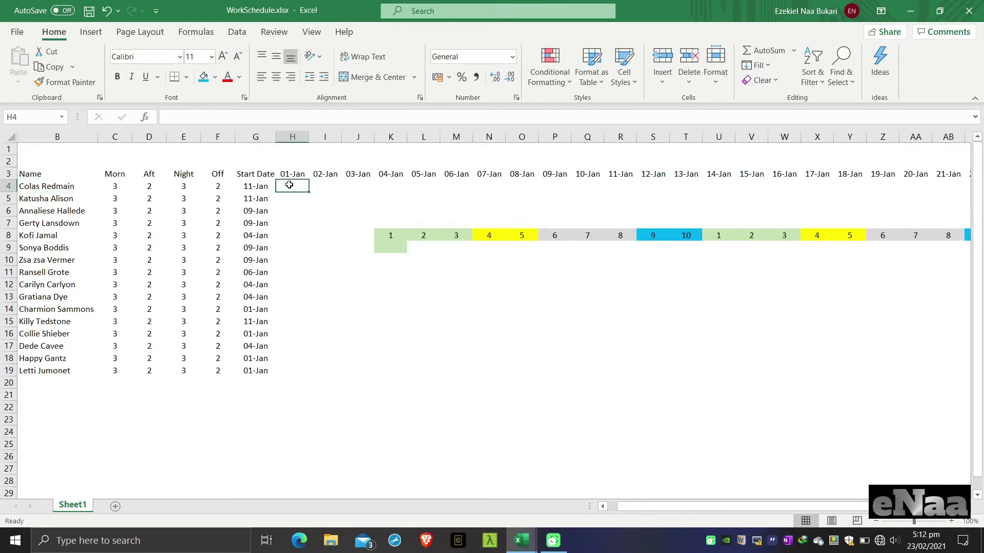
pyautogui.click(310, 33)
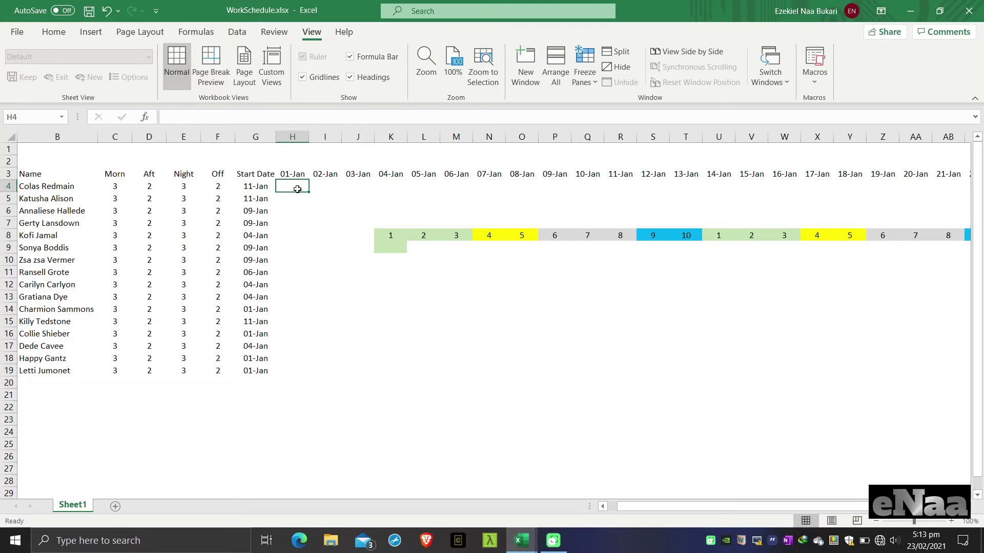
pyautogui.click(582, 67)
pyautogui.click(594, 105)
# Look down the rows and across the date columns to check whether the date headings and employee details stay in view.
pyautogui.scroll(-10, 350, 288)
pyautogui.scroll(10, 351, 288)
pyautogui.press('Right')
pyautogui.press('Right')
pyautogui.press('Right')
pyautogui.press('Right')
pyautogui.press('Right')
pyautogui.press('Right')
pyautogui.press('Right')
pyautogui.press('Right')
pyautogui.press('Right')
pyautogui.press('Right')
pyautogui.press('Right')
pyautogui.press('Right')
pyautogui.press('Right')
pyautogui.press('Right')
pyautogui.press('Right')
pyautogui.press('Right')
pyautogui.press('Right')
pyautogui.press('Right')
pyautogui.press('Right')
pyautogui.press('Right')
pyautogui.press('Right')
pyautogui.press('Right')
pyautogui.press('Right')
pyautogui.press('Right')
pyautogui.press('Left')
pyautogui.press('Left')
pyautogui.press('Left')
pyautogui.press('Left')
pyautogui.press('Left')
pyautogui.press('Left')
pyautogui.press('Left')
pyautogui.press('Left')
pyautogui.press('Left')
pyautogui.press('Left')
pyautogui.press('Left')
pyautogui.press('Left')
pyautogui.press('Left')
pyautogui.press('Left')
pyautogui.press('Left')
pyautogui.press('Left')
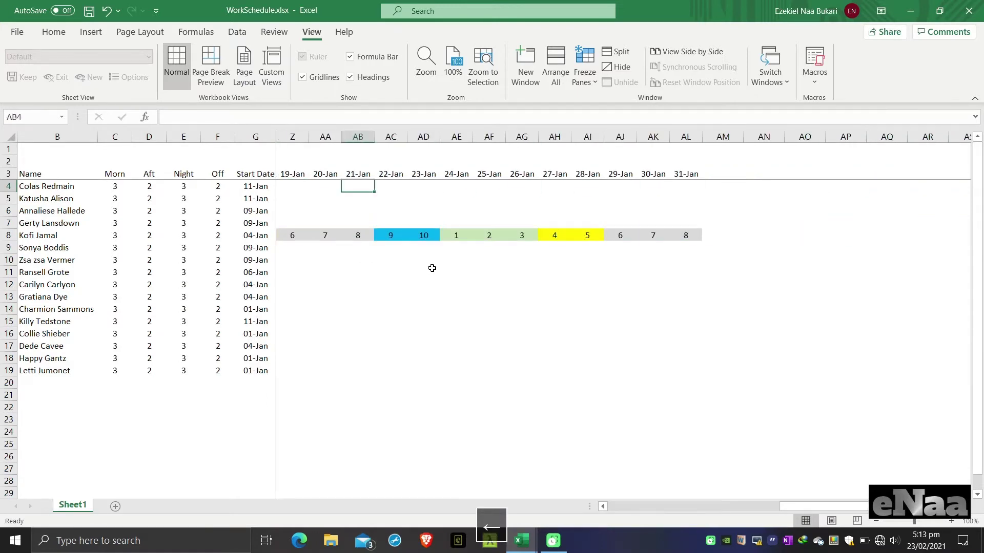
pyautogui.press('Left')
pyautogui.press('Left')
pyautogui.press('Left')
pyautogui.press('Left')
pyautogui.press('Left')
pyautogui.press('Left')
pyautogui.press('Left')
pyautogui.press('Left')
pyautogui.press('Left')
pyautogui.press('Left')
pyautogui.press('Left')
pyautogui.press('Left')
pyautogui.press('Left')
pyautogui.press('Left')
pyautogui.press('Left')
pyautogui.press('Left')
pyautogui.press('Left')
pyautogui.press('Left')
pyautogui.press('Left')
pyautogui.press('Left')
pyautogui.press('Right')
pyautogui.click(420, 249)
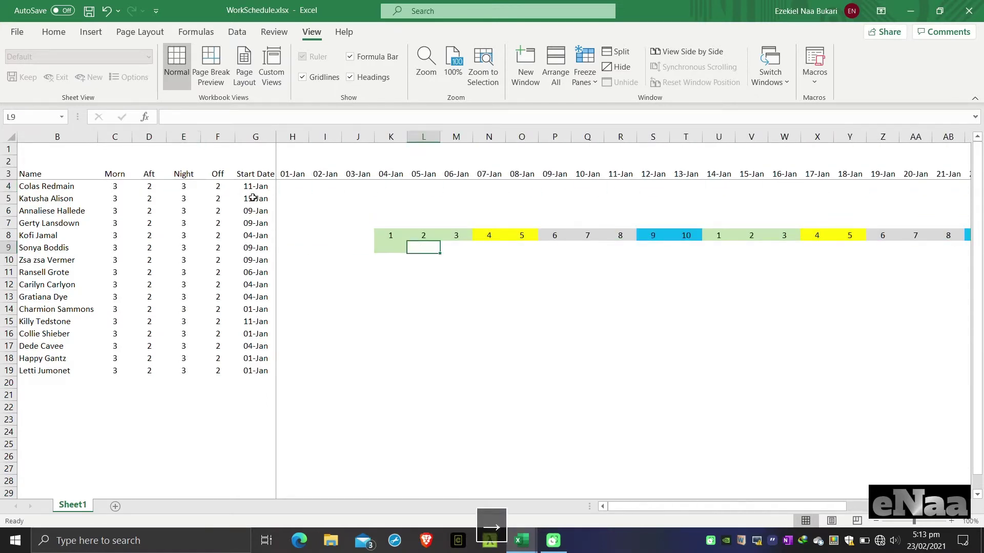
# Examine the K8 formula and the day numbers in the morning cells K8:M8 and the afternoon cells N8:O8.
pyautogui.click(54, 35)
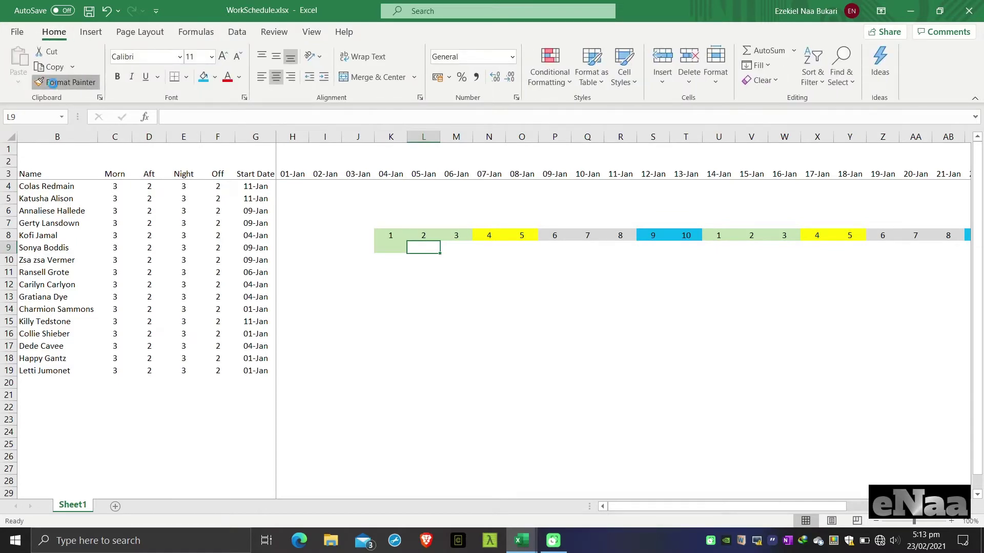
pyautogui.press('Left')
pyautogui.press('capslock')
pyautogui.press('Up')
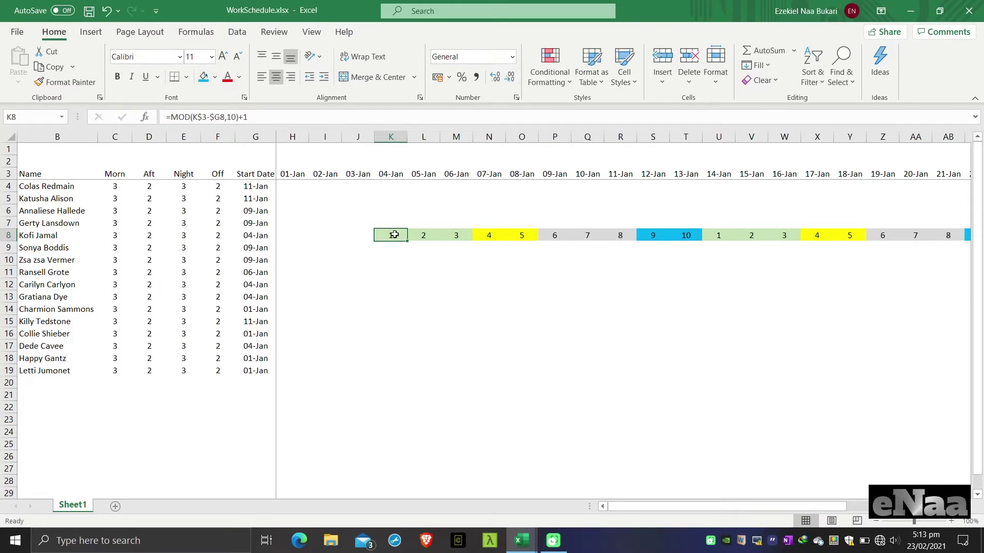
pyautogui.click(462, 236)
pyautogui.moveTo(462, 236); pyautogui.dragTo(397, 236)
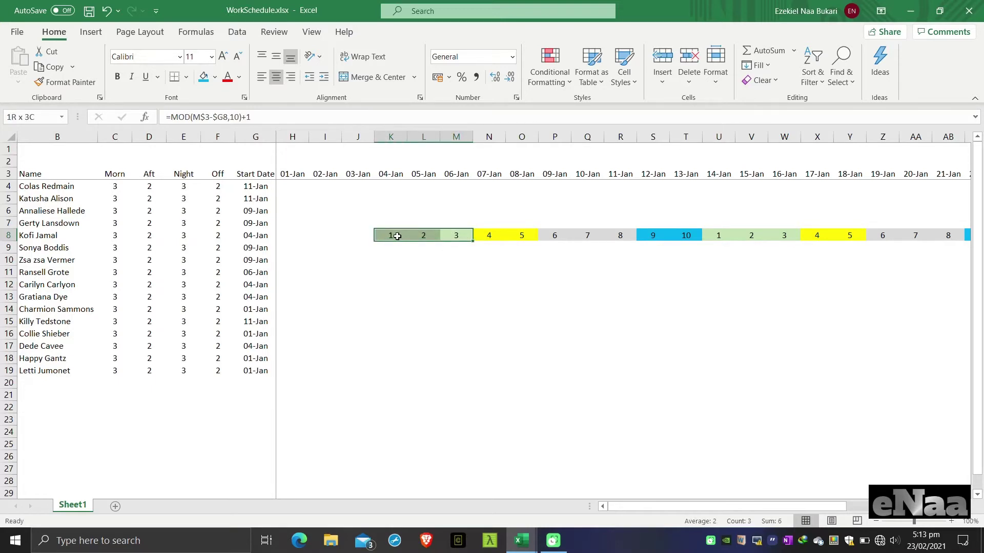
pyautogui.moveTo(397, 236); pyautogui.dragTo(396, 236)
pyautogui.moveTo(484, 233); pyautogui.dragTo(520, 234)
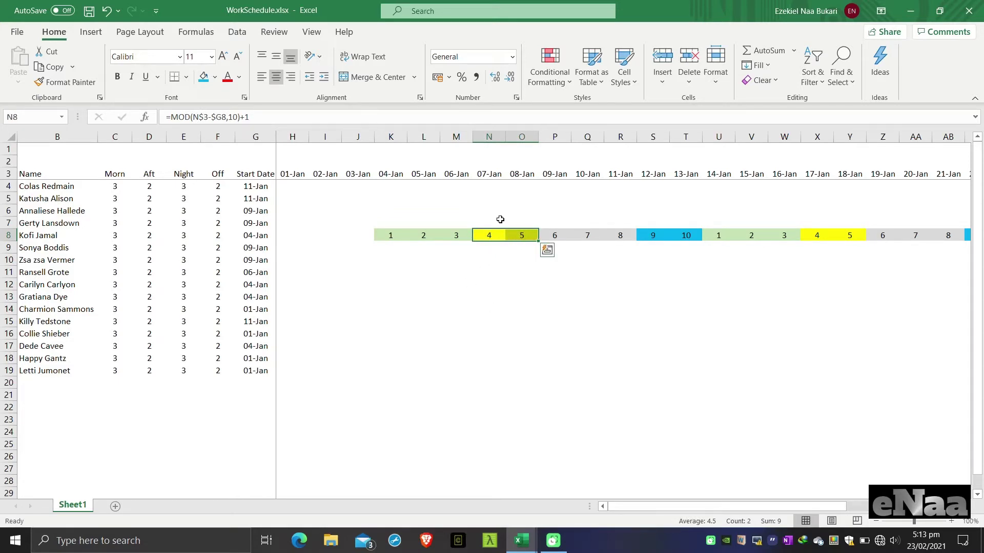
# Expand the formula bar to show several lines and select K8 to display its formula.
pyautogui.click(391, 233)
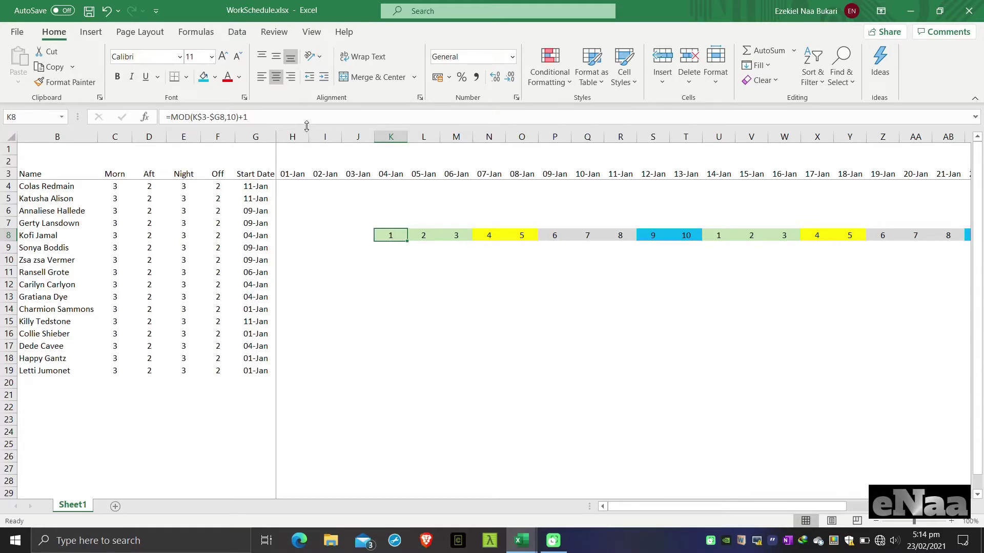
pyautogui.moveTo(308, 125)
pyautogui.mouseDown()
pyautogui.moveTo(308, 188)
pyautogui.moveTo(315, 130)
pyautogui.mouseUp()
pyautogui.click(334, 257)
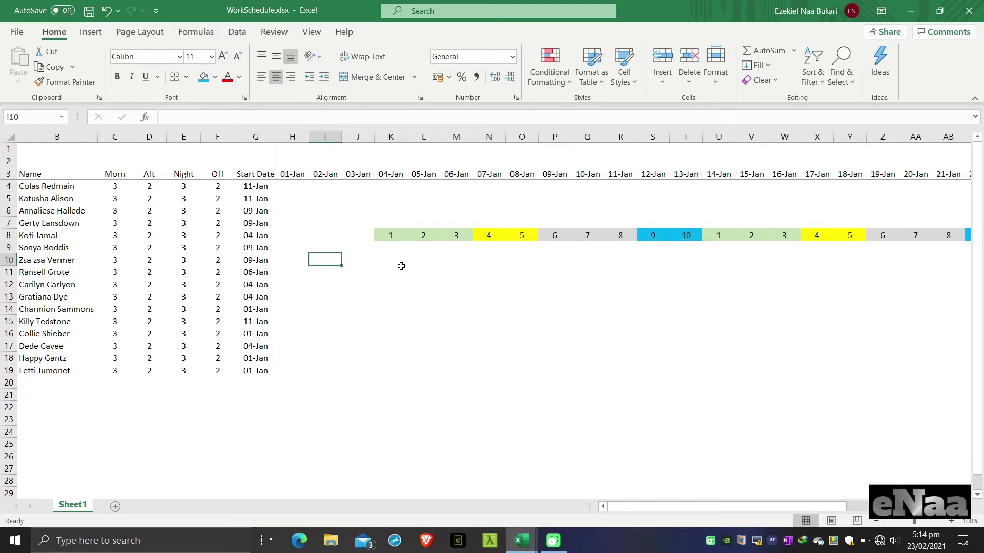
pyautogui.hotkey('ctrl', 'shift', 'u')
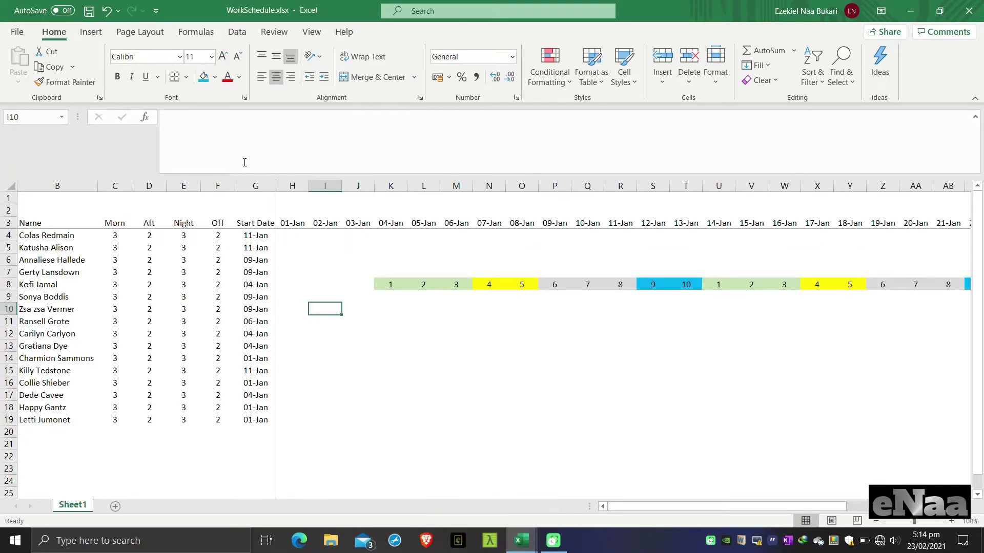
pyautogui.press('F2')
pyautogui.click(390, 283)
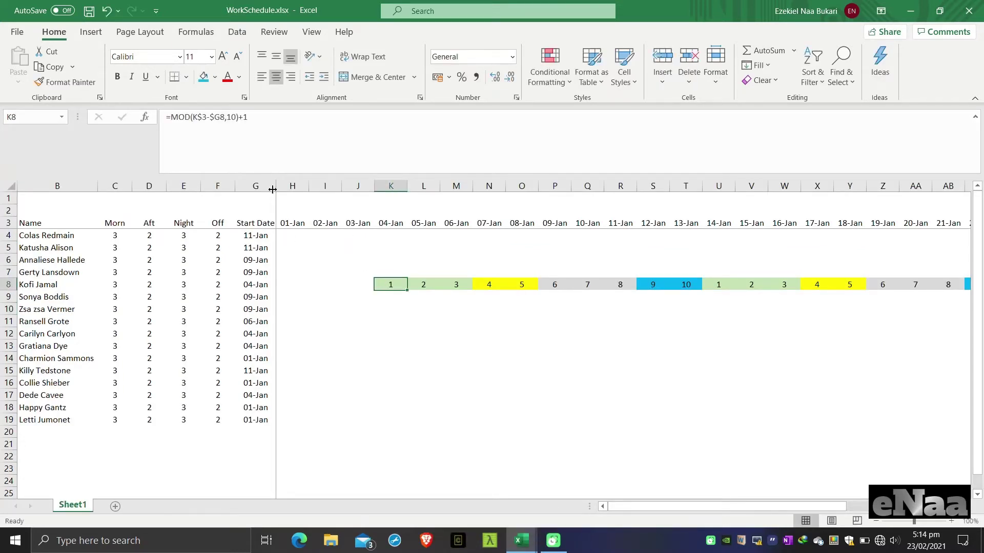
# Insert an opening IFS( in front of the MOD expression in the K8 formula.
pyautogui.click(169, 156)
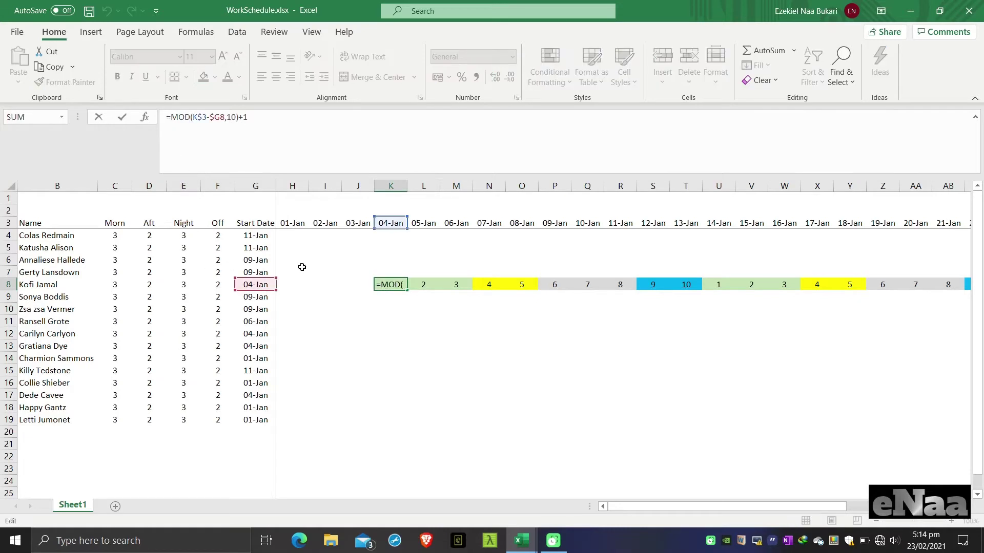
pyautogui.press('capslock')
pyautogui.write('IFS')
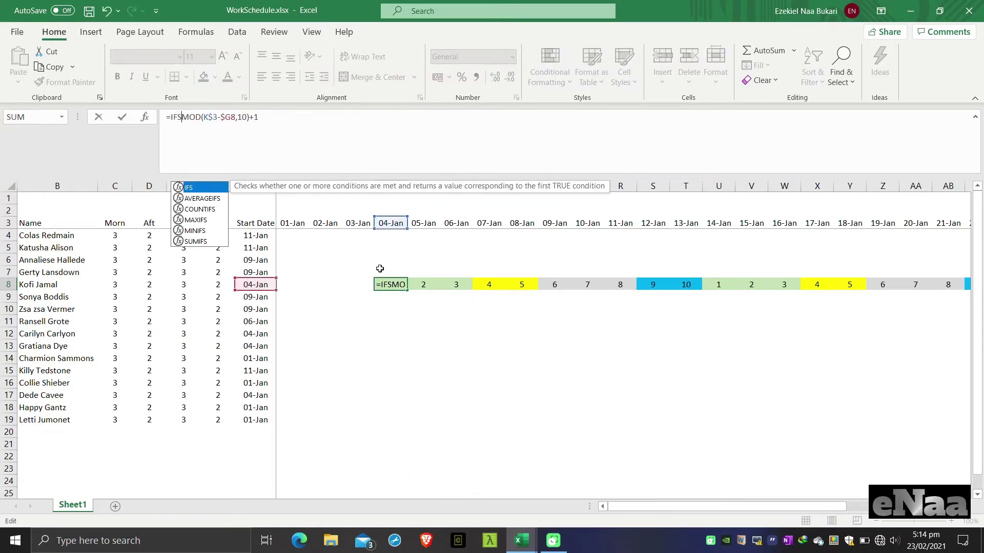
pyautogui.press('Tab')
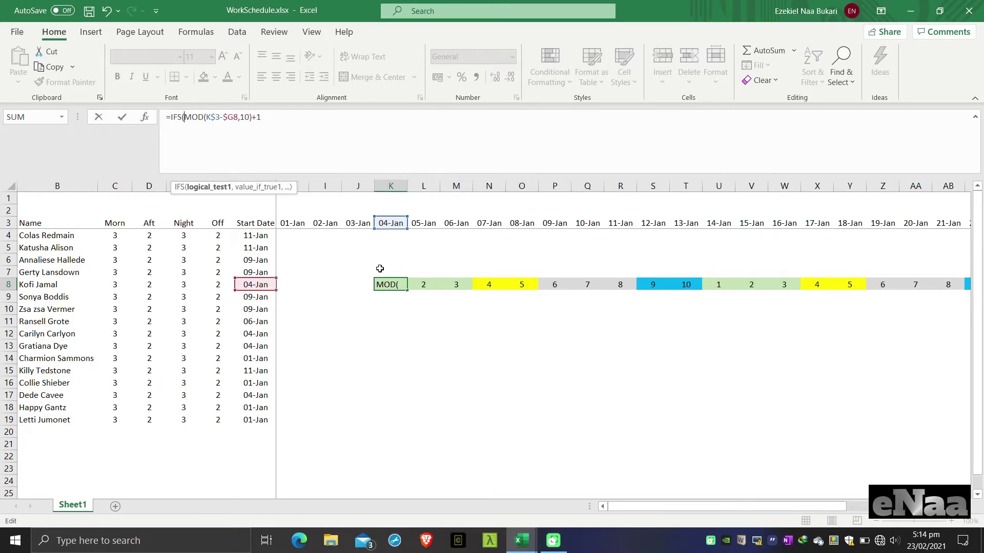
pyautogui.hotkey('alt', 'Return')
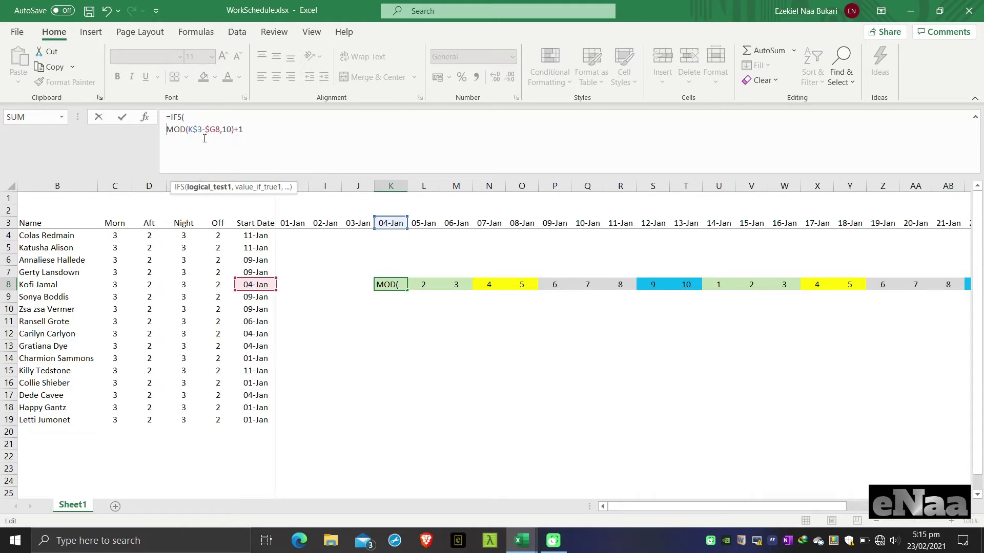
pyautogui.press('Left')
pyautogui.press('Delete')
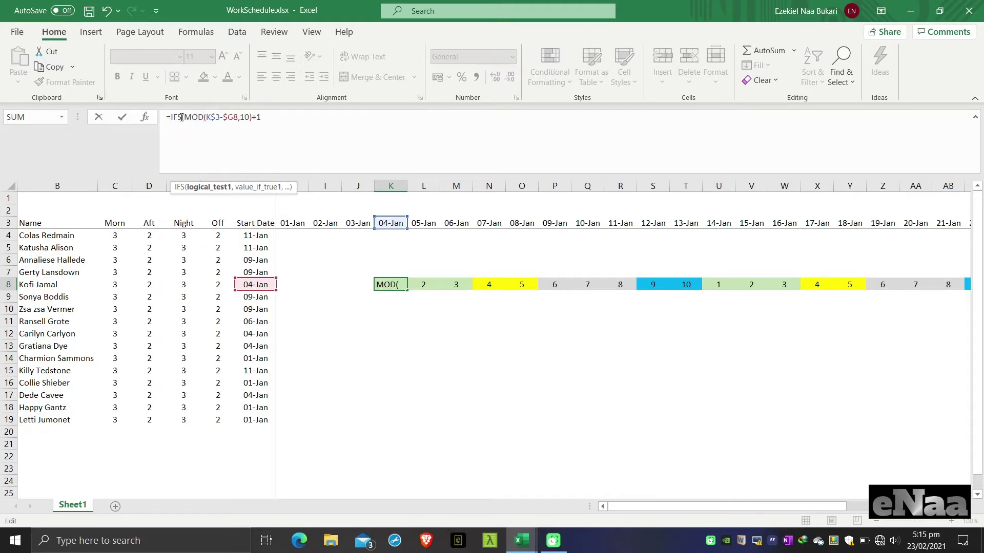
pyautogui.press('Right')
pyautogui.click(264, 117)
pyautogui.write(',')
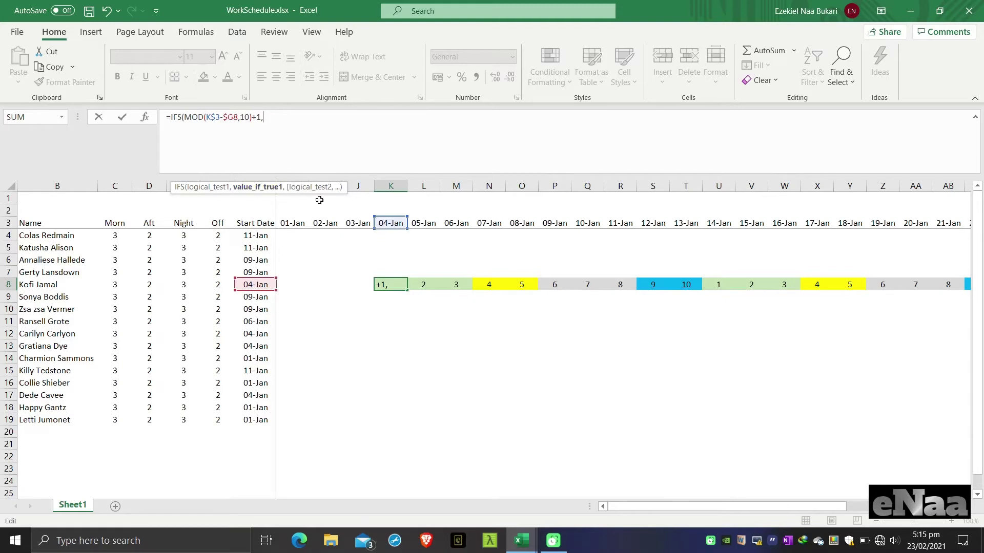
pyautogui.write(',')
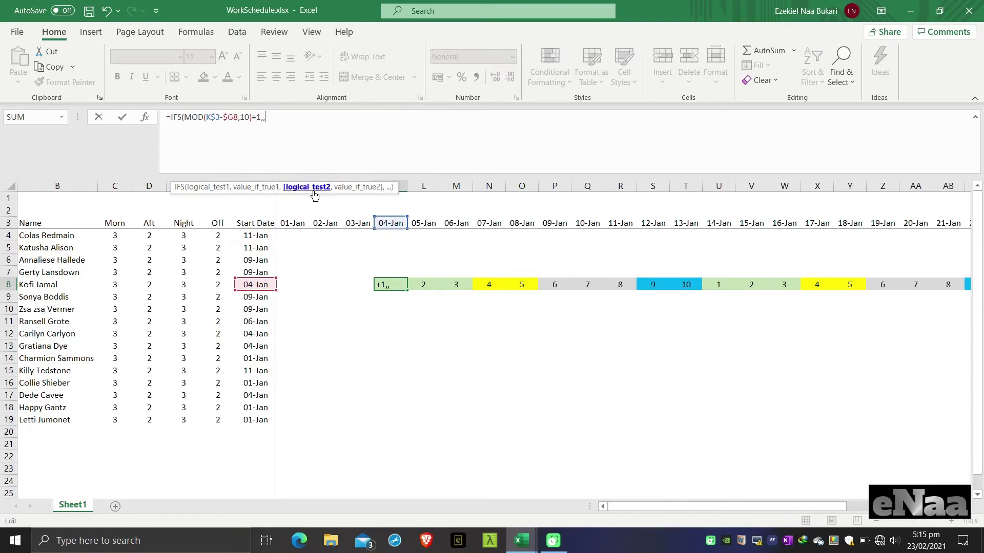
pyautogui.write(',')
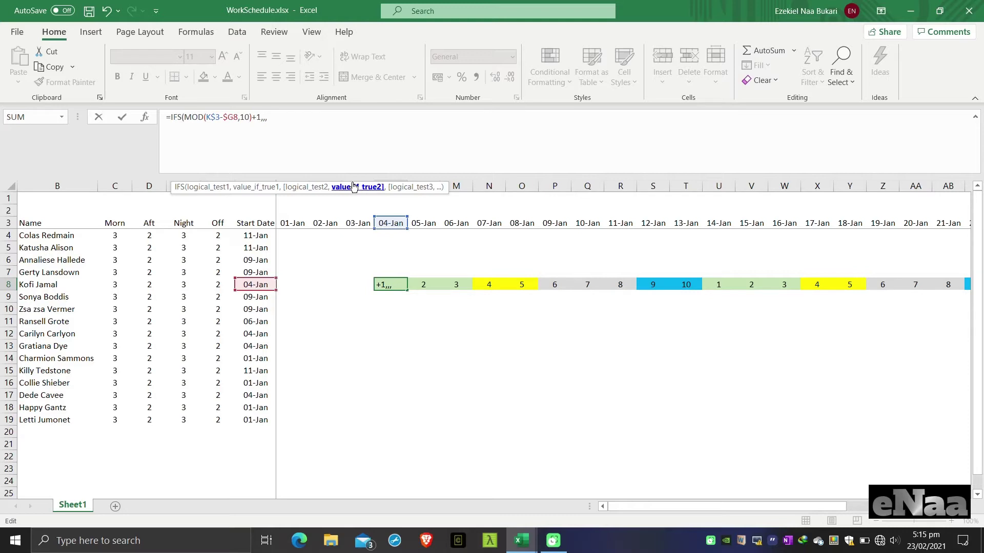
pyautogui.press('BackSpace')
pyautogui.press('BackSpace')
pyautogui.press('BackSpace')
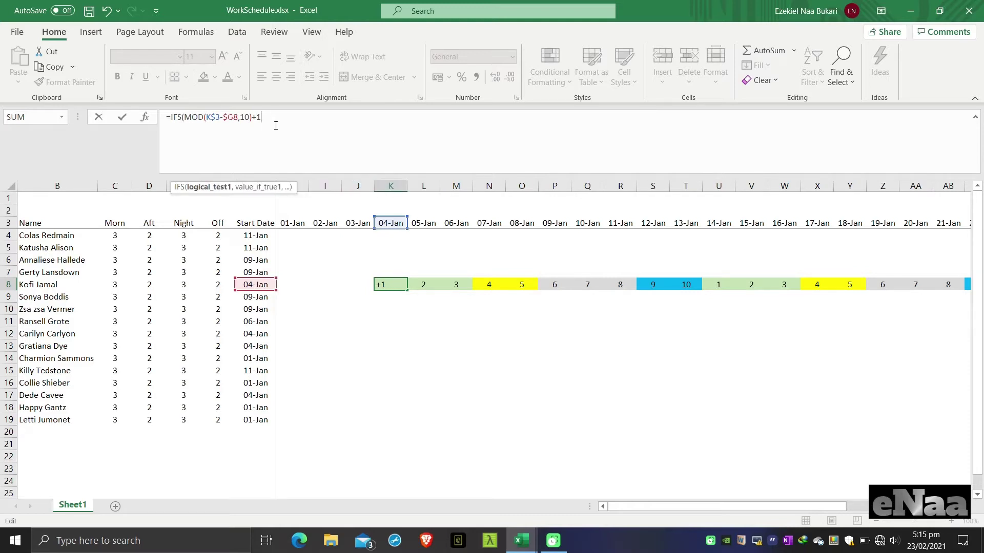
# Put the first IFS condition on its own line in K8 as MOD(K$3-$G8,10)+1<=3,"M" and enter the formula with its closing bracket.
pyautogui.click(183, 117)
pyautogui.hotkey('alt', 'Return')
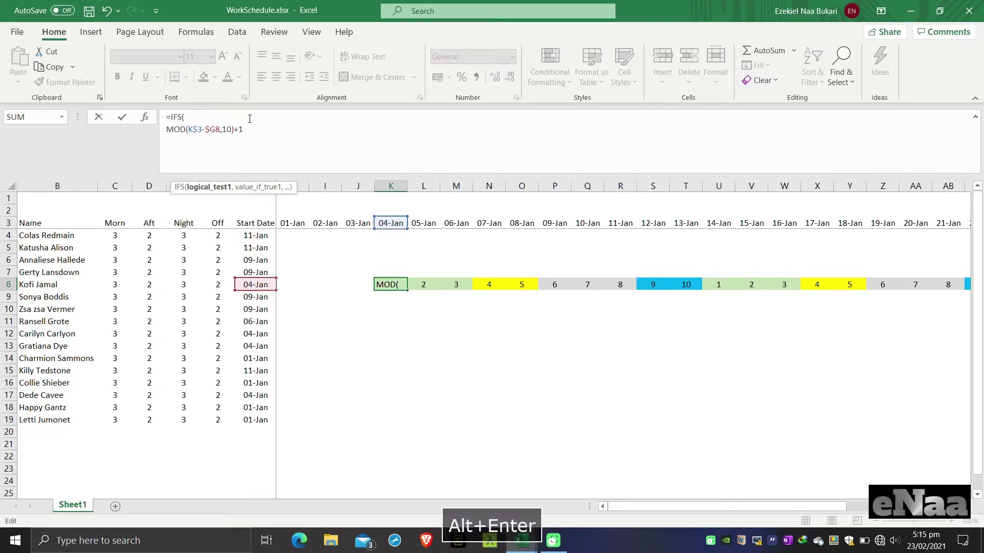
pyautogui.click(249, 119)
pyautogui.click(278, 130)
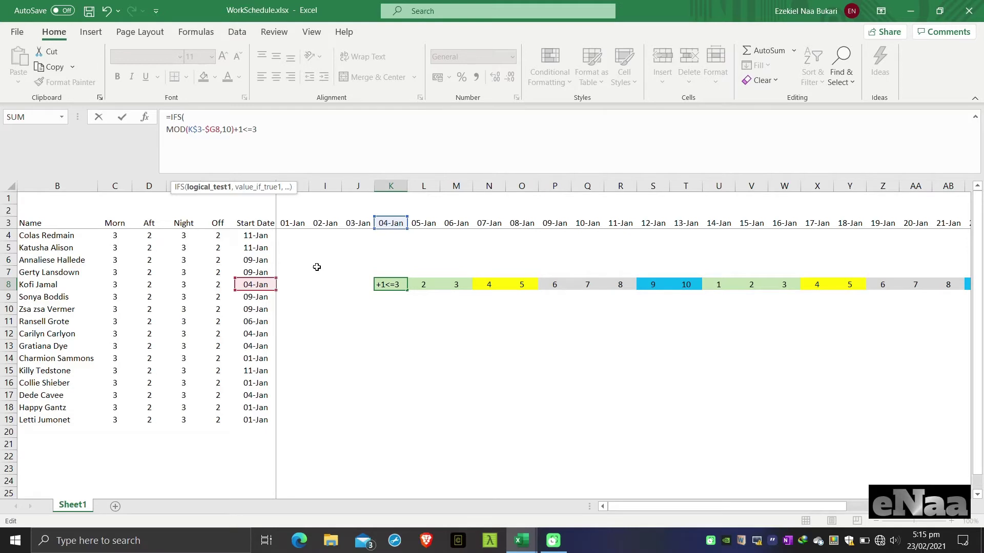
pyautogui.write(',')
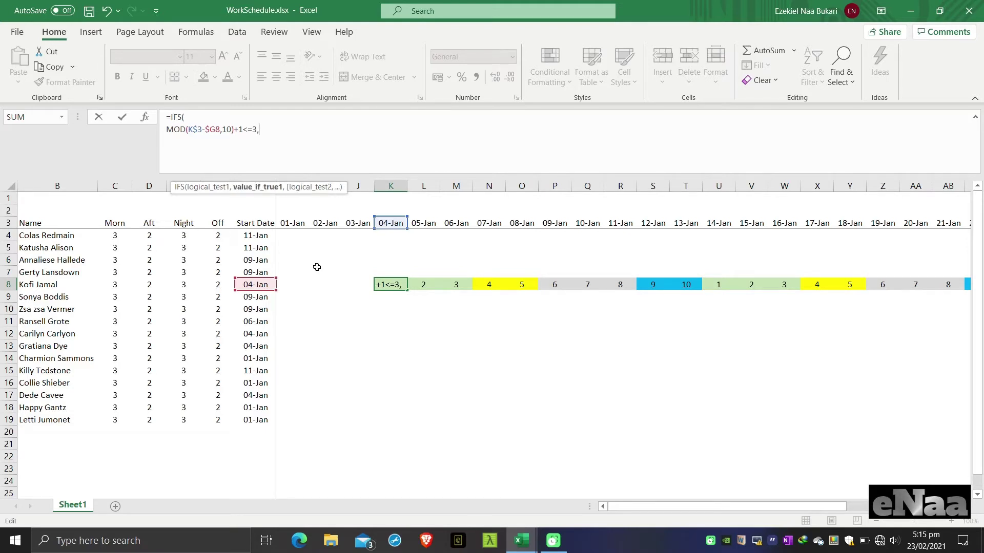
pyautogui.write('"M"')
pyautogui.press('Return')
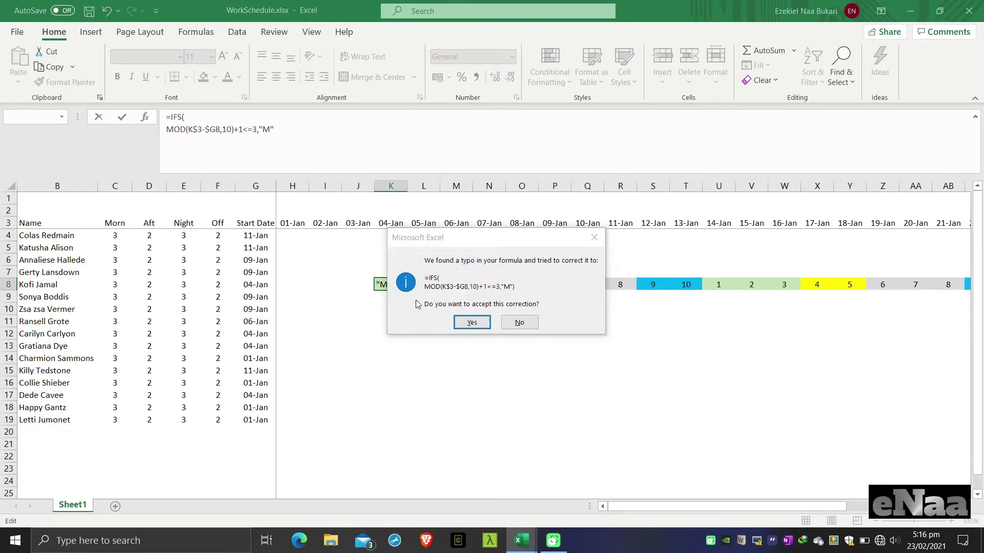
pyautogui.press('Return')
pyautogui.press('Up')
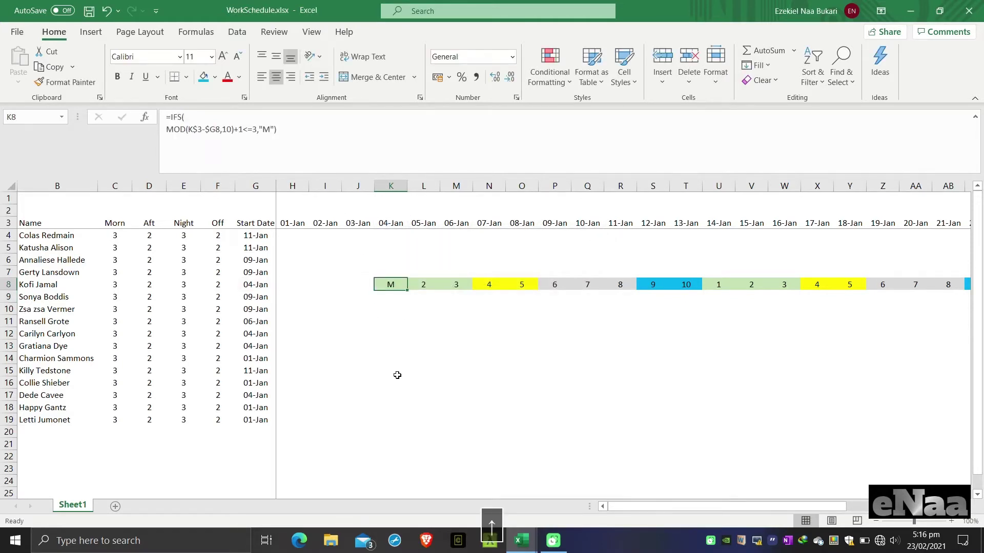
# Move the closing bracket of the K8 IFS formula onto its own line.
pyautogui.click(278, 129)
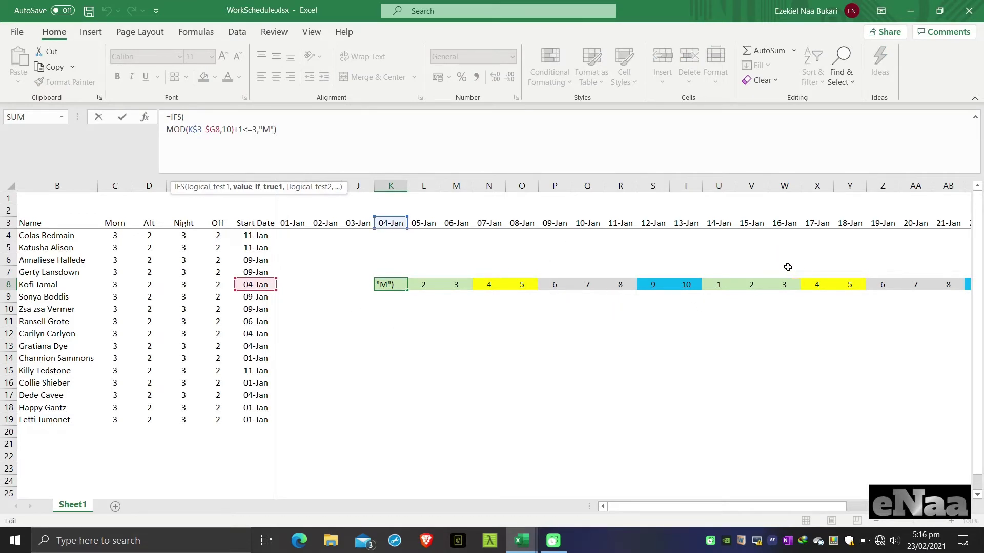
pyautogui.hotkey('alt', 'Return')
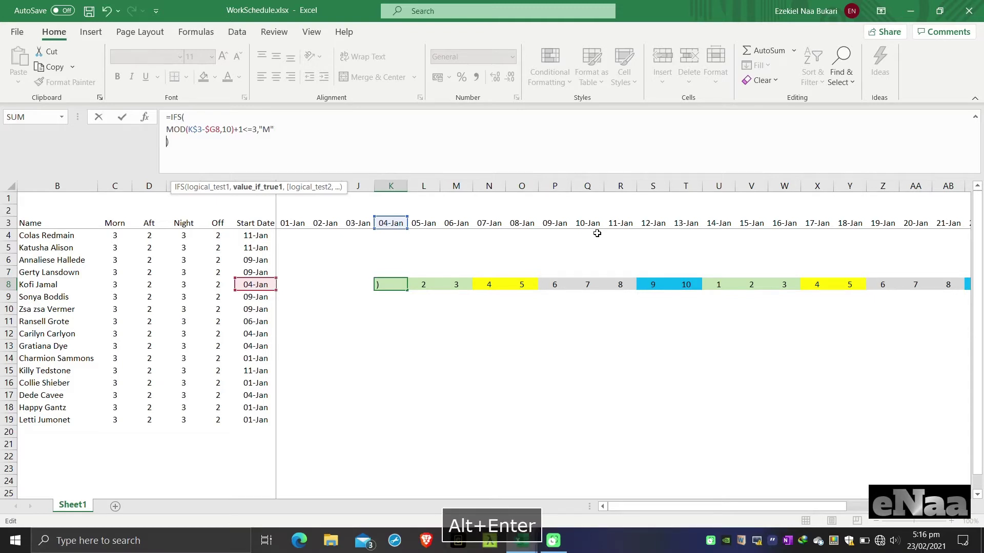
pyautogui.click(597, 234)
pyautogui.click(398, 284)
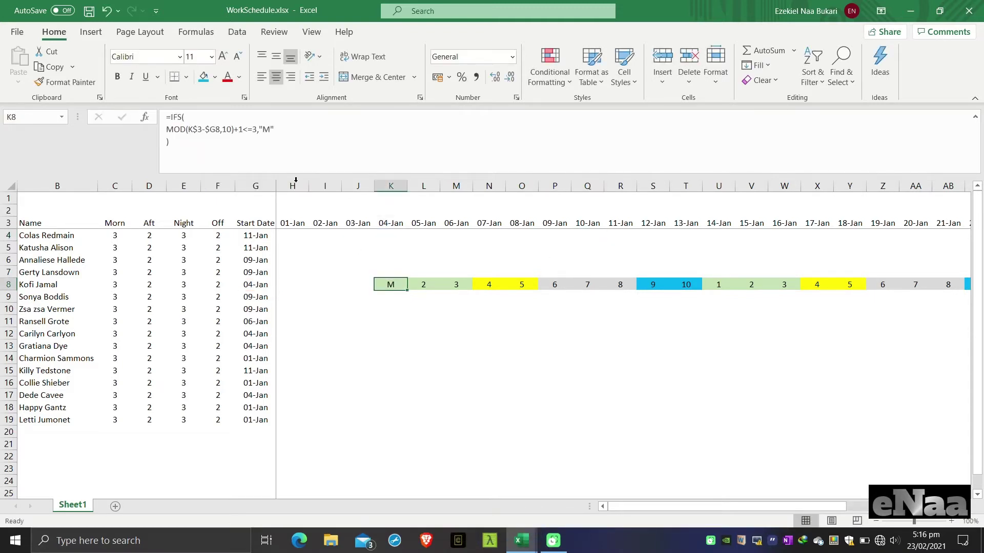
# Add a comma after "M" in K8 and duplicate the whole MOD condition line on a new line below it.
pyautogui.moveTo(279, 131); pyautogui.dragTo(162, 132)
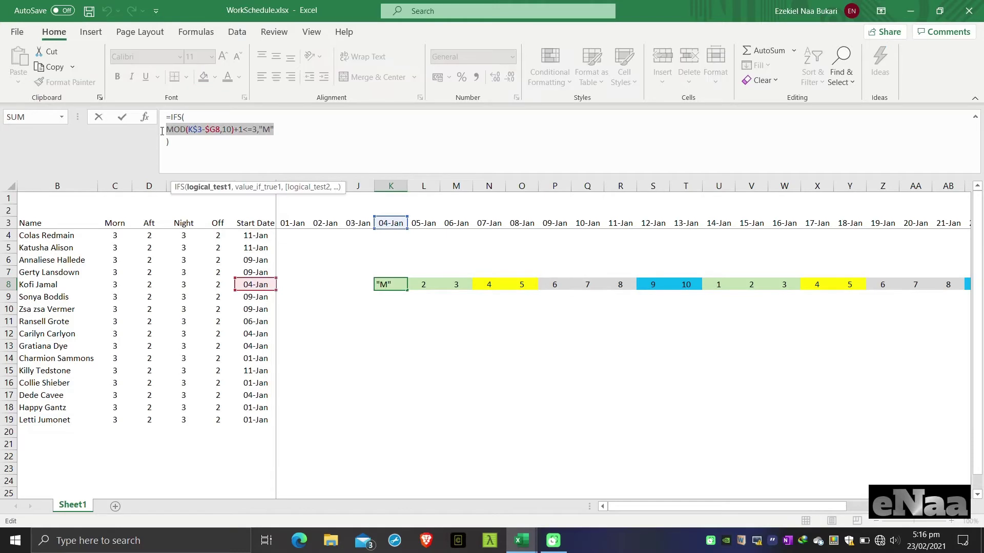
pyautogui.hotkey('ctrl', 'c')
pyautogui.click(280, 128)
pyautogui.write(',')
pyautogui.moveTo(277, 129); pyautogui.dragTo(161, 129)
pyautogui.hotkey('ctrl', 'c')
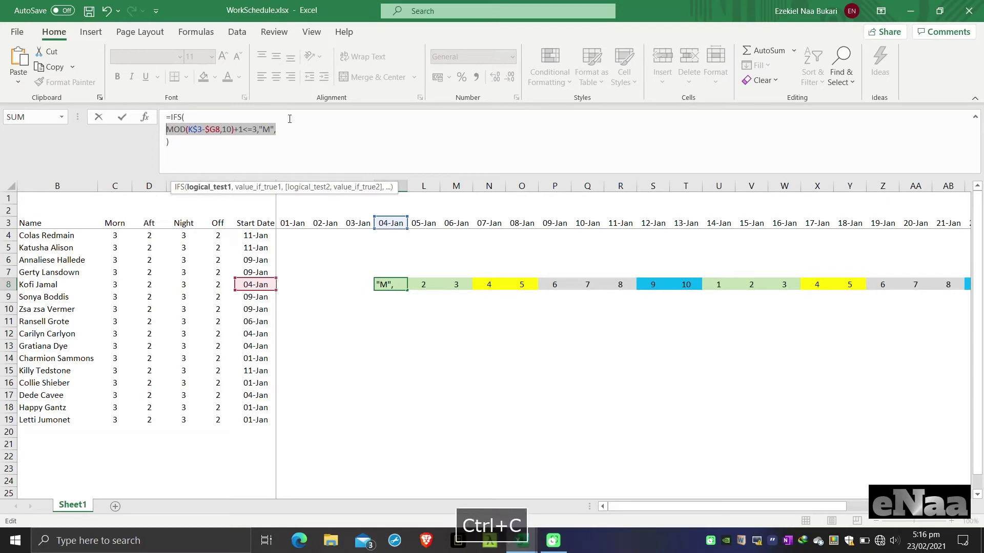
pyautogui.click(292, 133)
pyautogui.press('Return')
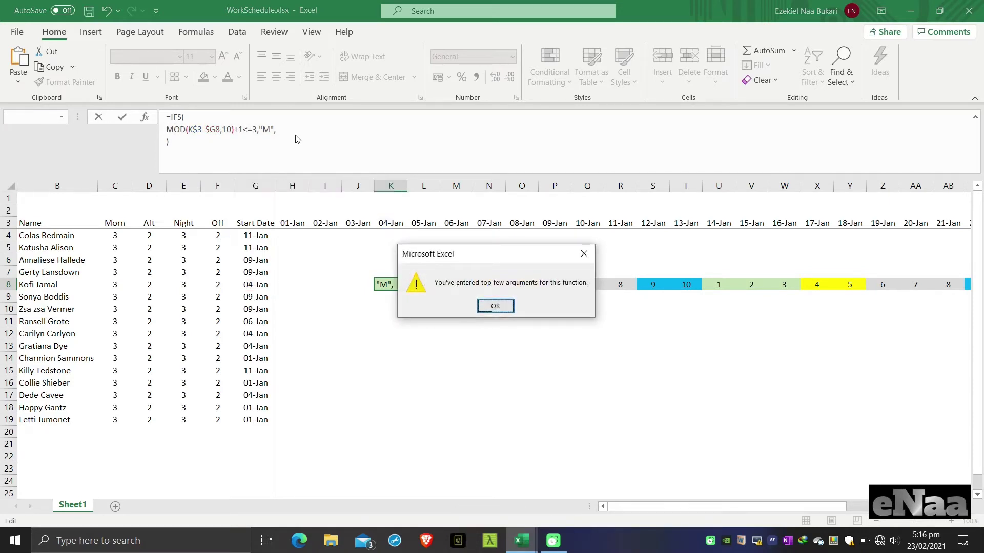
pyautogui.press('Return')
pyautogui.click(290, 134)
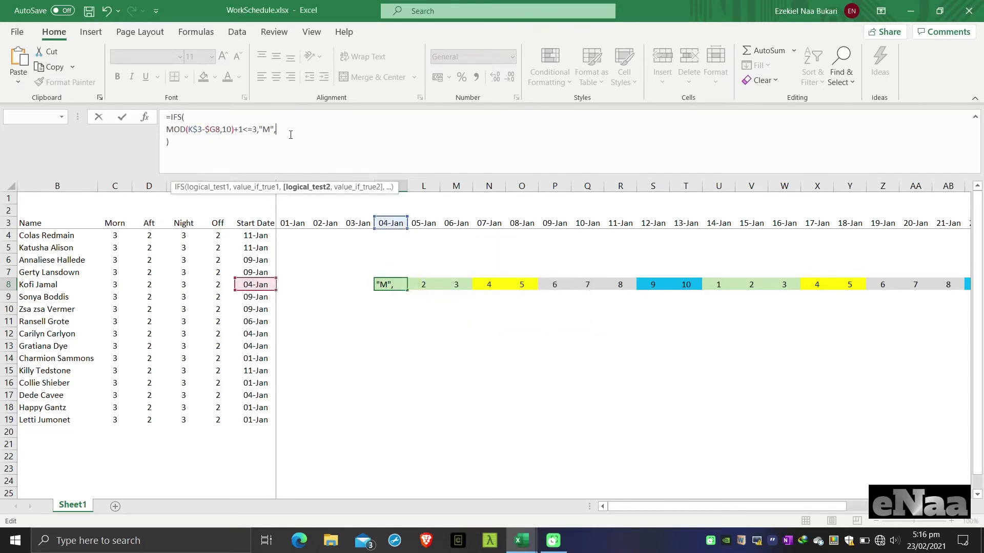
pyautogui.hotkey('alt', 'Return')
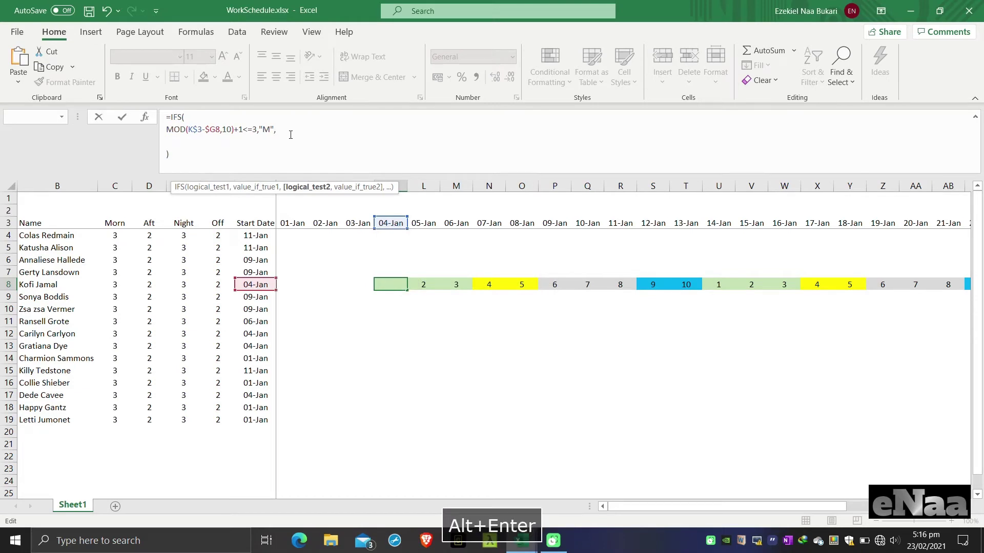
pyautogui.hotkey('ctrl', 'v')
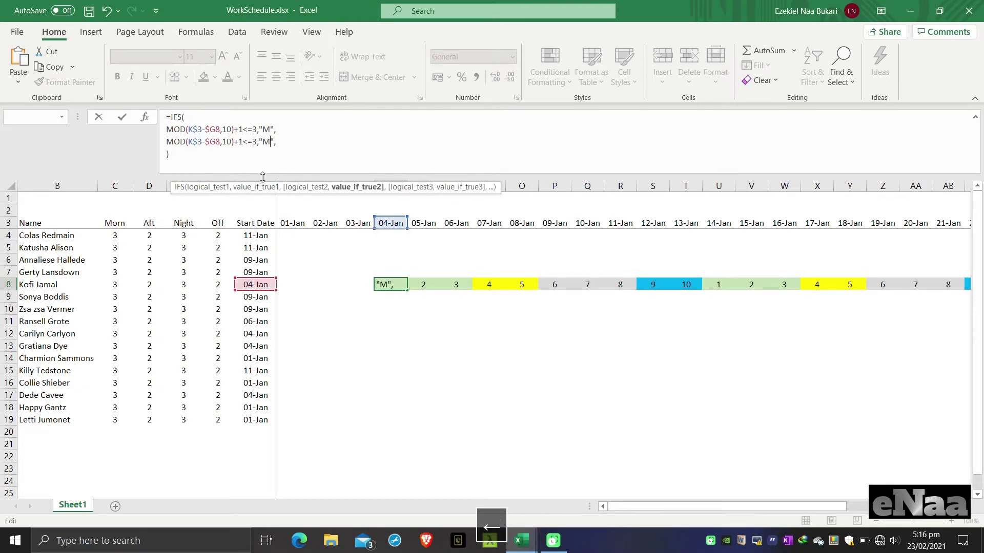
# Change the second IFS condition in K8 to test <=5 and return "A".
pyautogui.press('Left')
pyautogui.press('Left')
pyautogui.press('Left')
pyautogui.press('Left')
pyautogui.press('BackSpace')
pyautogui.write('5')
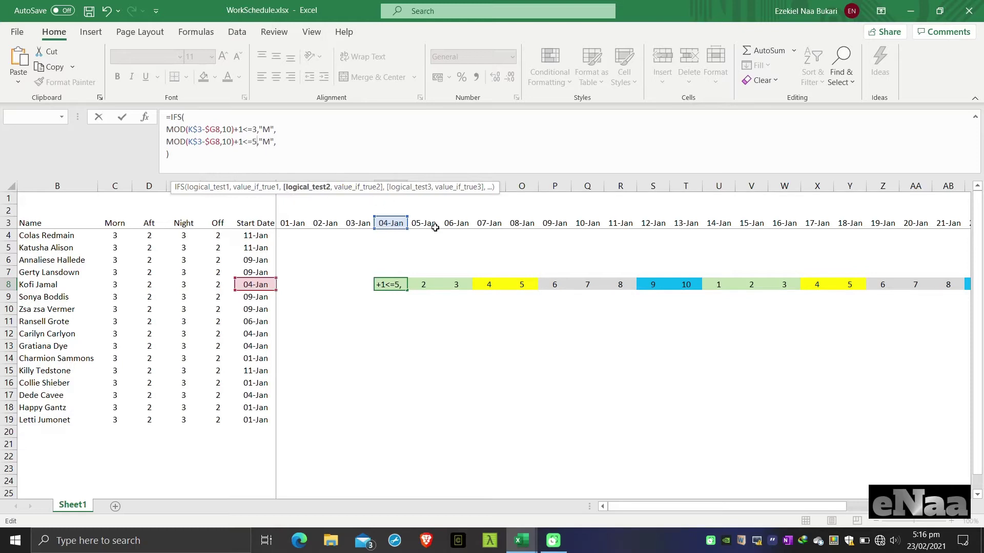
pyautogui.click(269, 139)
pyautogui.press('BackSpace')
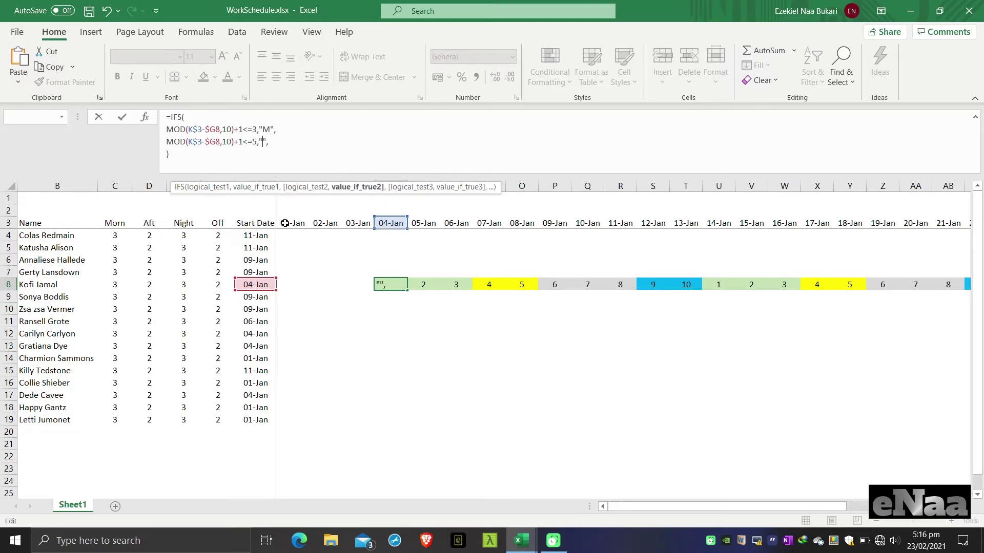
pyautogui.write('A')
pyautogui.click(275, 129)
pyautogui.write(',')
# Duplicate the "A" condition line of the K8 formula on a new line below it.
pyautogui.moveTo(279, 144); pyautogui.dragTo(166, 144)
pyautogui.hotkey('ctrl', 'c')
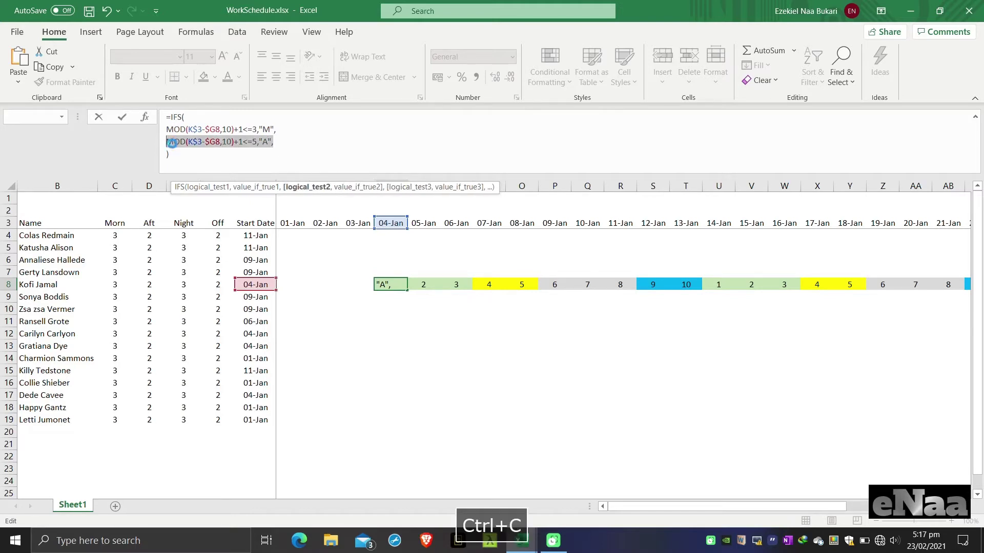
pyautogui.click(304, 143)
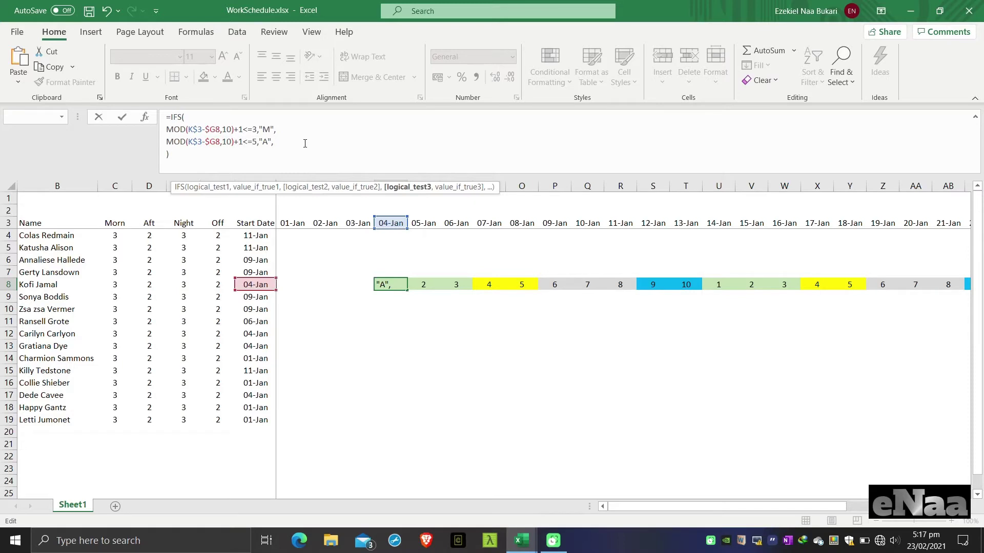
pyautogui.hotkey('alt', 'Return')
pyautogui.hotkey('ctrl', 'v')
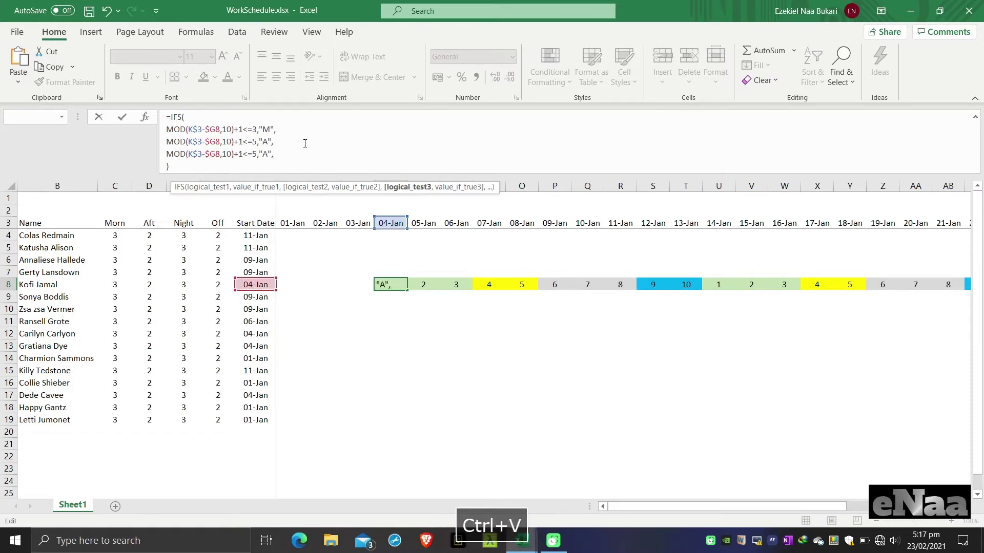
# Change the third IFS condition in K8 to test <=8 and return "N".
pyautogui.click(256, 154)
pyautogui.press('BackSpace')
pyautogui.write('8')
pyautogui.press('Right')
pyautogui.press('Right')
pyautogui.press('Delete')
pyautogui.write('N')
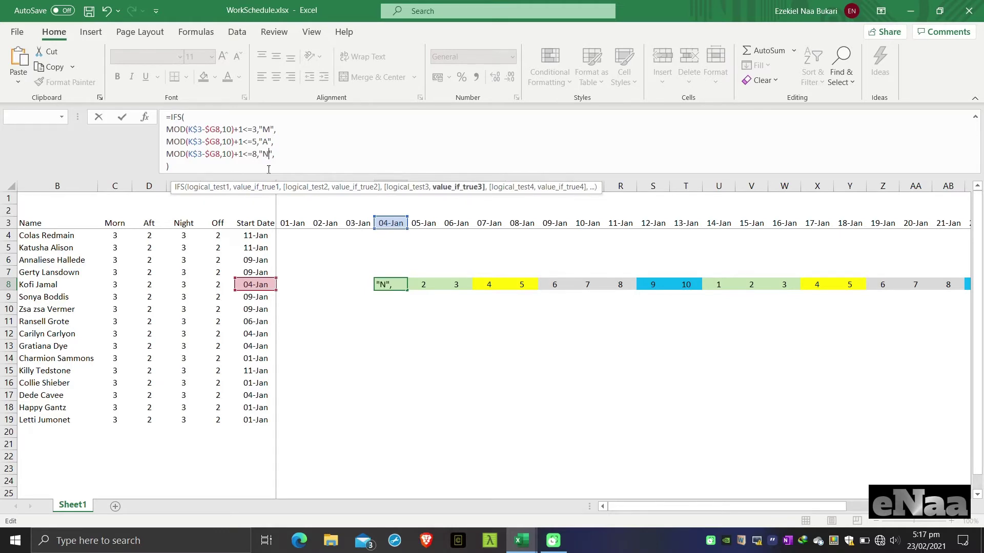
# Add a fourth condition line MOD(K$3-$G8,10)+1<=10,"A" directly before the closing bracket in K8, without a trailing comma, and enter the formula.
pyautogui.click(277, 155)
pyautogui.hotkey('alt', 'Return')
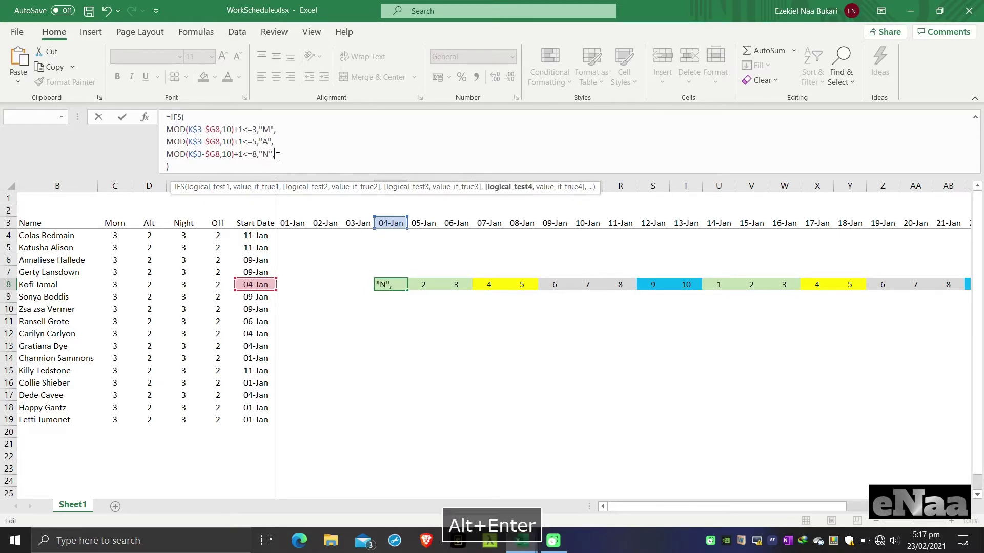
pyautogui.hotkey('ctrl', 'v')
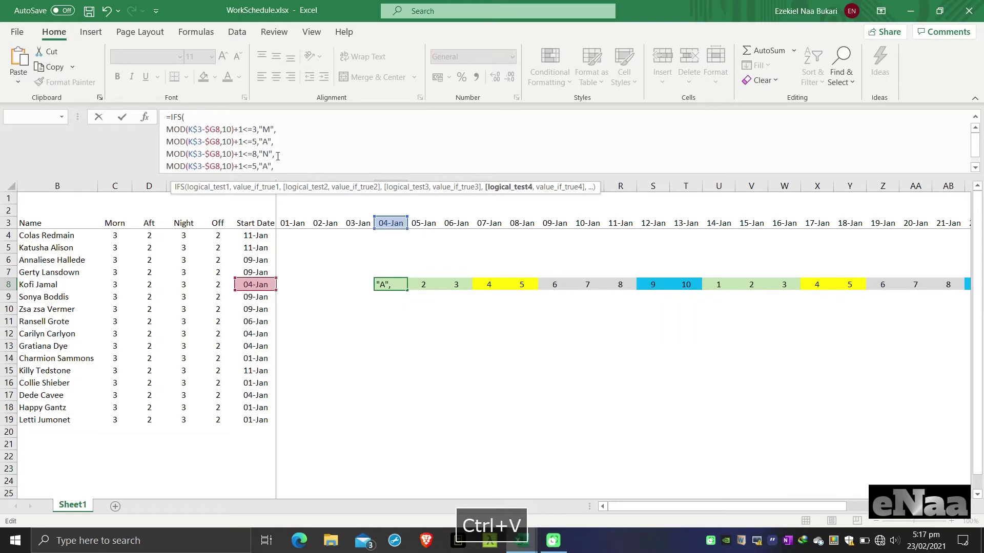
pyautogui.press('Delete')
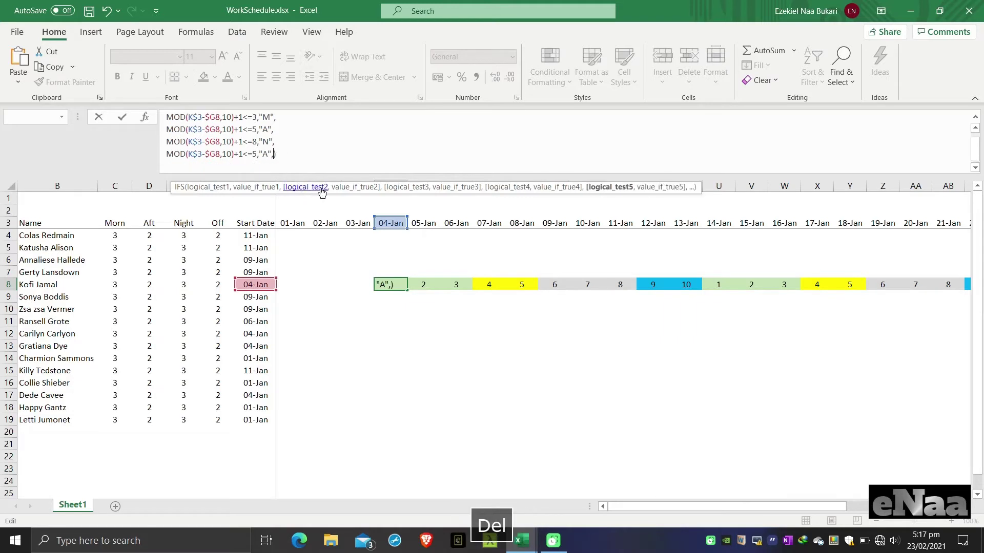
pyautogui.click(255, 154)
pyautogui.press('BackSpace')
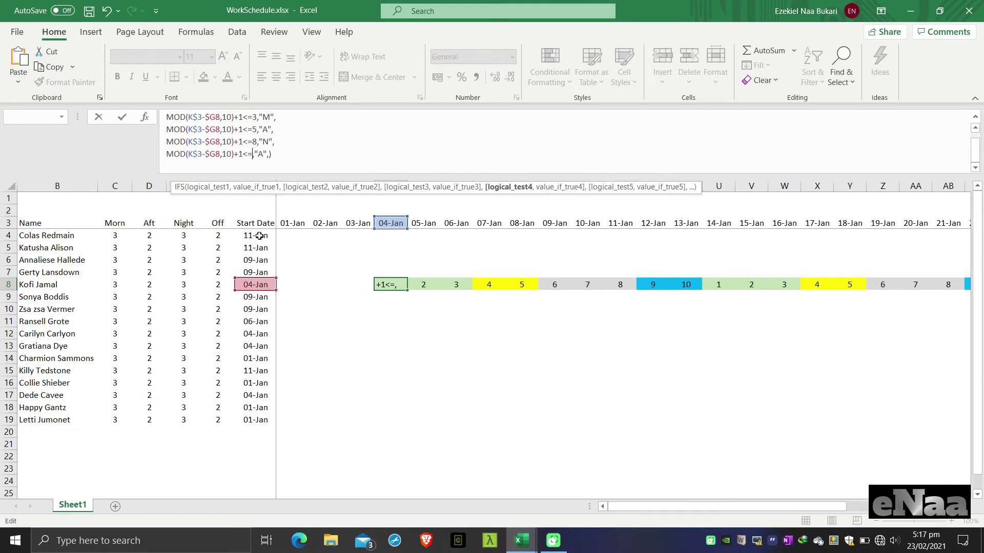
pyautogui.write('10')
pyautogui.click(280, 154)
pyautogui.press('BackSpace')
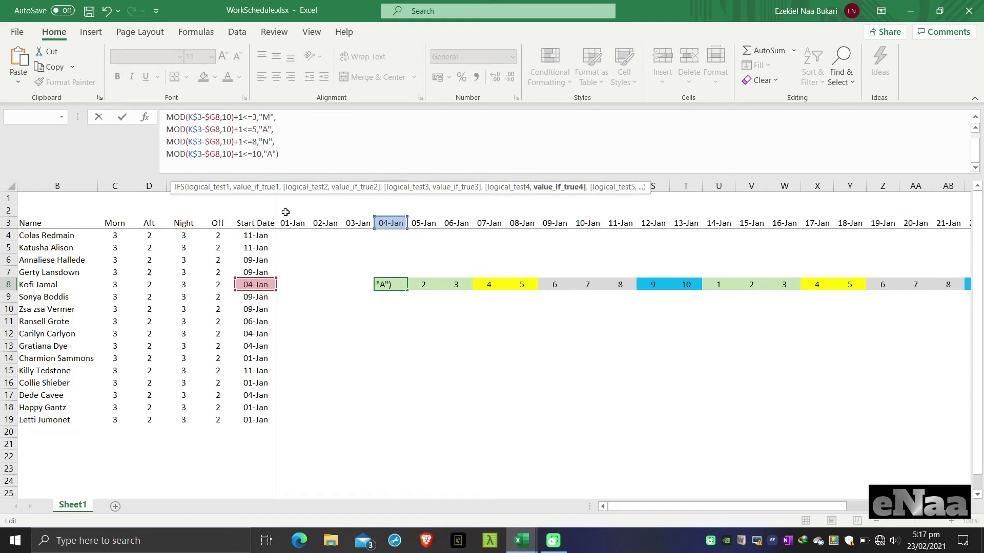
pyautogui.press('Return')
# Fill the K8 IFS formula across row 8 to the 31-Jan column without copying the formatting.
pyautogui.click(394, 286)
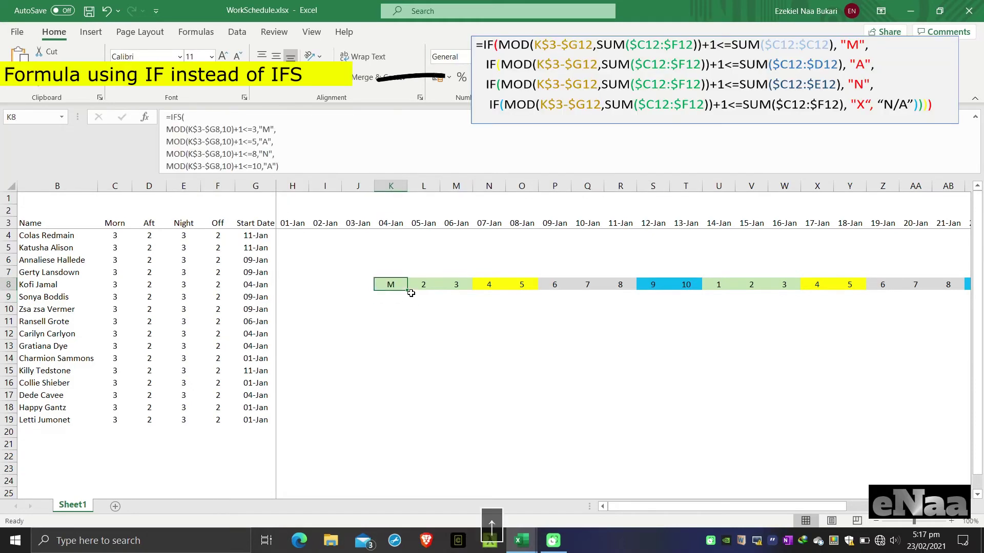
pyautogui.moveTo(410, 292); pyautogui.dragTo(903, 289)
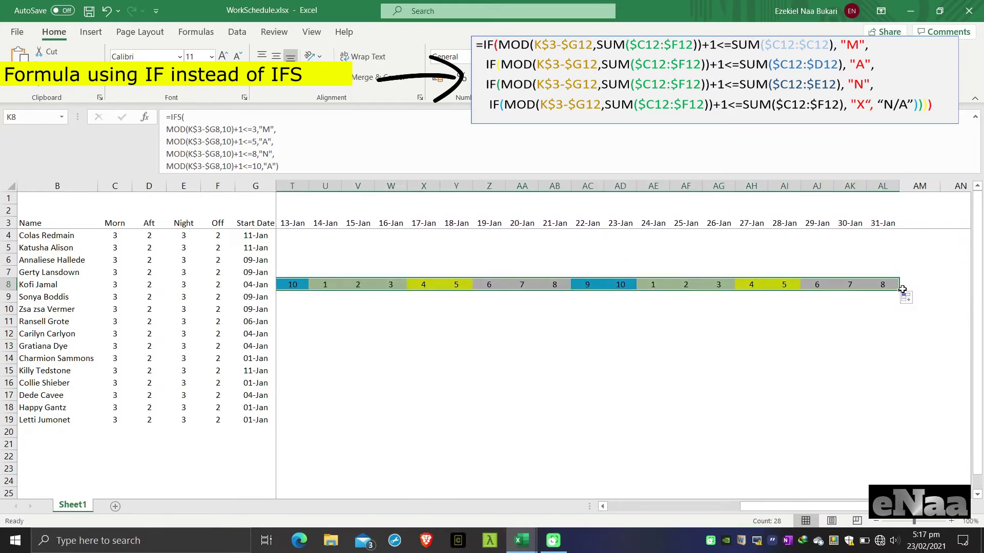
pyautogui.click(906, 298)
pyautogui.click(893, 339)
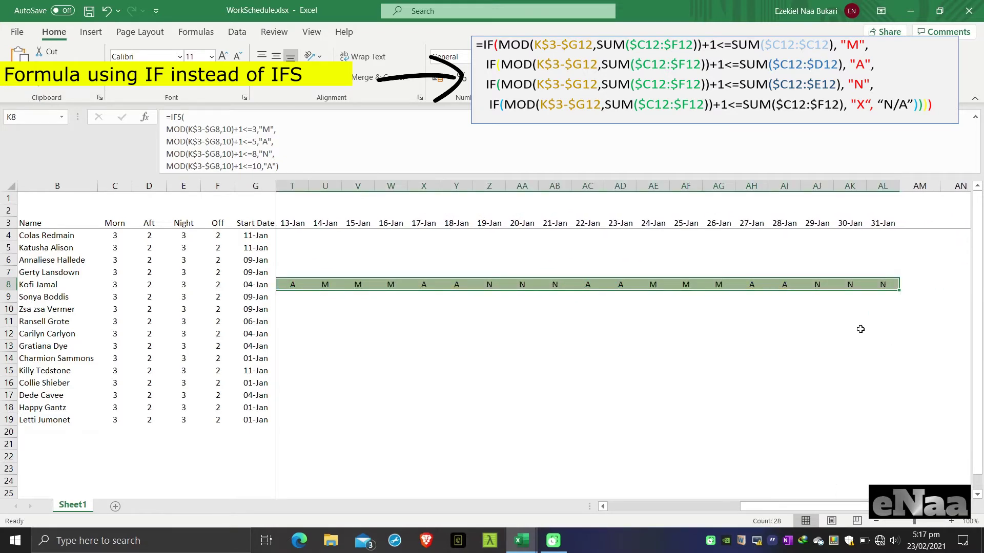
# Compare the shift letters along row 8 with the coloured morning, afternoon, night and off blocks.
pyautogui.press('Left')
pyautogui.press('Left')
pyautogui.press('Left')
pyautogui.press('Left')
pyautogui.press('Left')
pyautogui.press('Right')
pyautogui.press('Right')
pyautogui.press('Right')
pyautogui.press('Right')
pyautogui.press('Right')
pyautogui.press('Right')
pyautogui.press('Right')
pyautogui.press('Right')
pyautogui.press('Right')
pyautogui.press('Right')
pyautogui.press('Left')
pyautogui.press('Left')
pyautogui.press('Left')
pyautogui.press('Right')
pyautogui.press('Right')
pyautogui.press('Right')
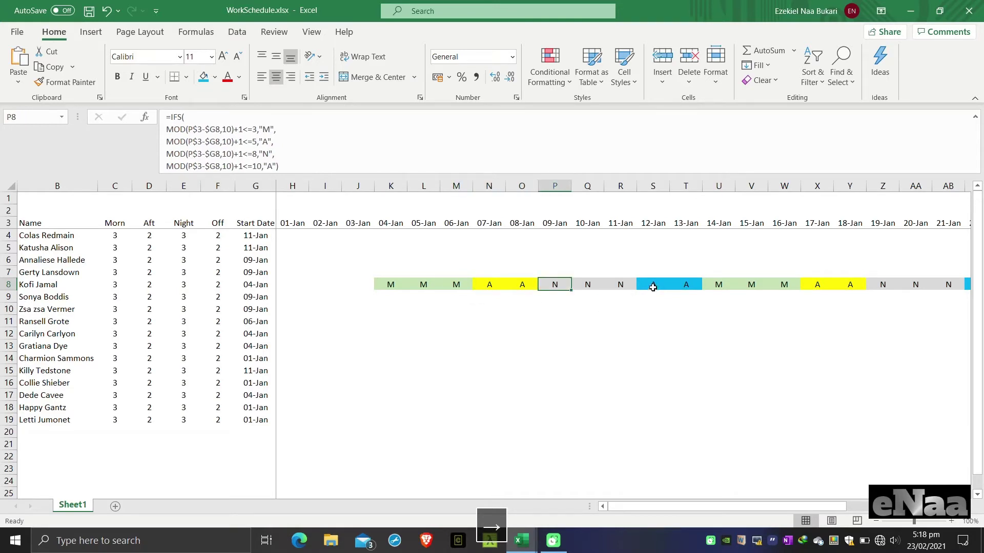
pyautogui.press('Left')
pyautogui.click(653, 285)
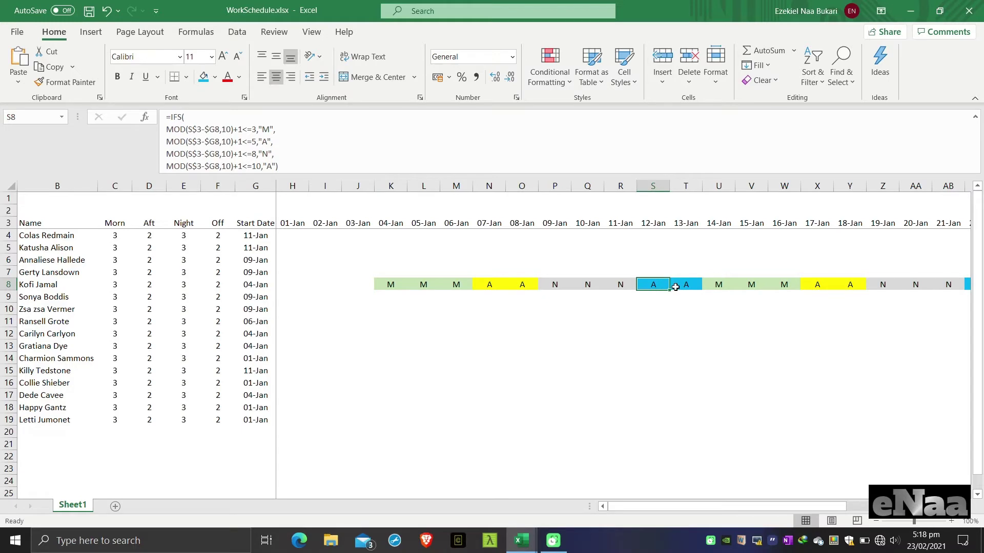
# Change the result of the fourth IFS condition in K8 to "X" and enter the formula.
pyautogui.press('Left')
pyautogui.press('Left')
pyautogui.press('Left')
pyautogui.press('Left')
pyautogui.press('Left')
pyautogui.press('Left')
pyautogui.press('Left')
pyautogui.press('Left')
pyautogui.press('Left')
pyautogui.press('Right')
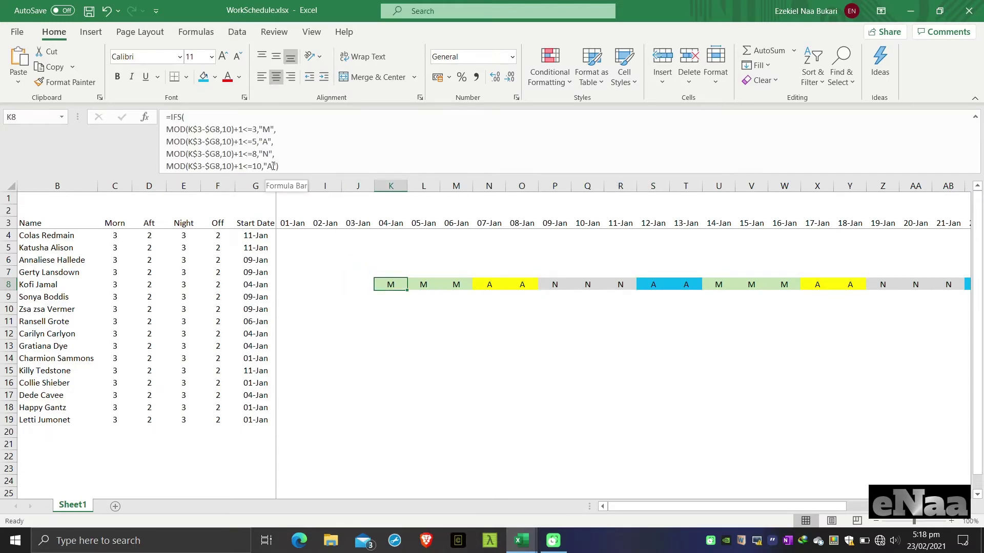
pyautogui.click(273, 166)
pyautogui.press('BackSpace')
pyautogui.write('X')
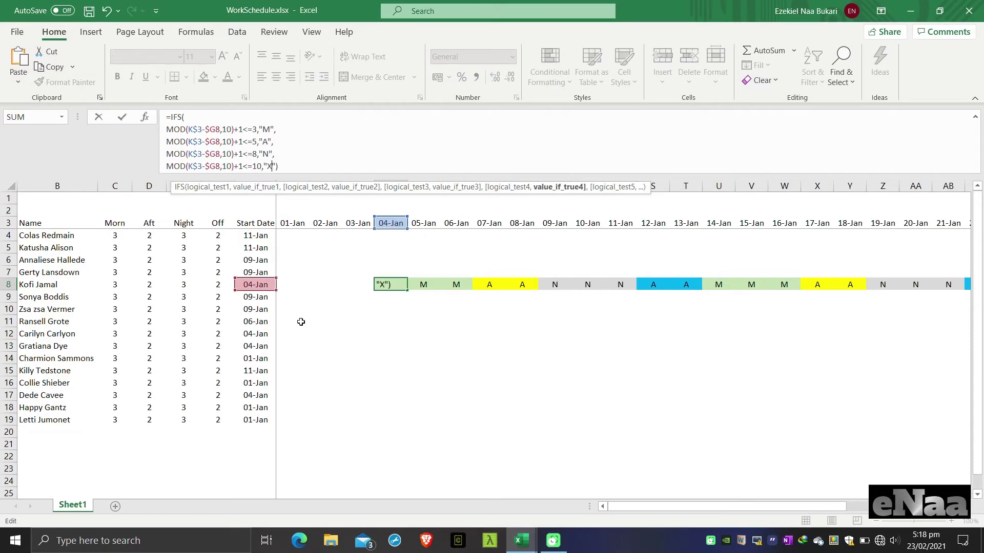
pyautogui.press('Return')
pyautogui.press('Up')
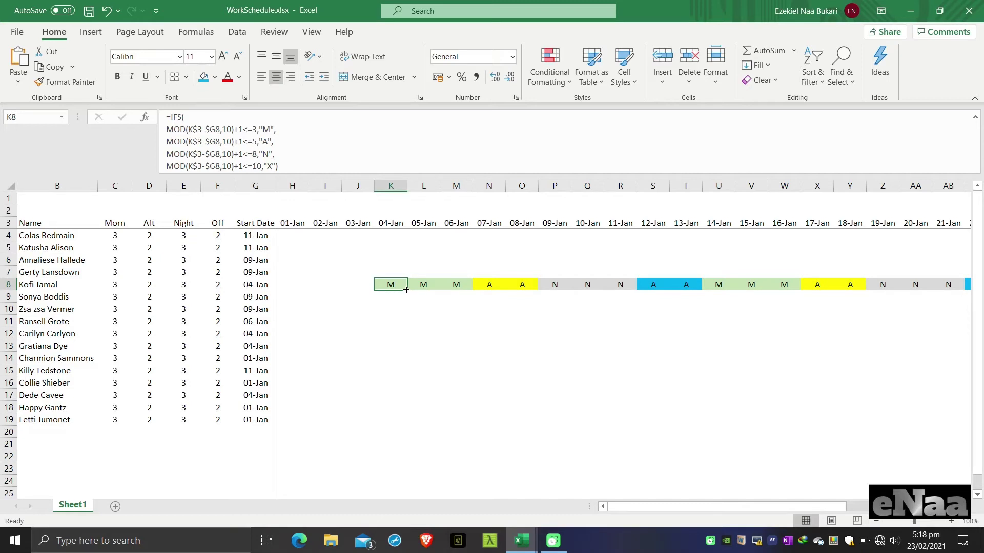
# Fill the corrected K8 formula across row 8 to the 31-Jan column without copying the formatting.
pyautogui.moveTo(406, 290); pyautogui.dragTo(637, 301)
pyautogui.click(643, 298)
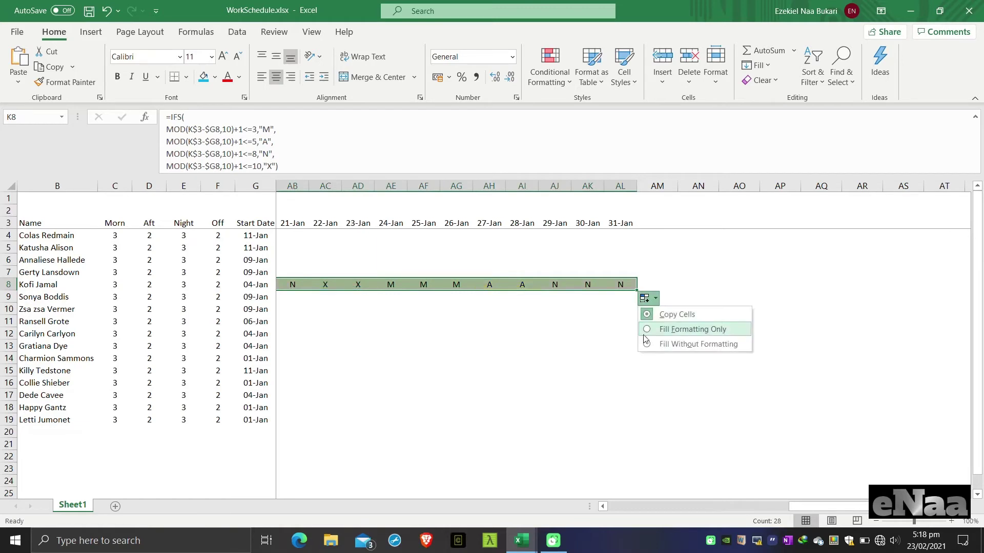
pyautogui.click(647, 345)
pyautogui.click(287, 282)
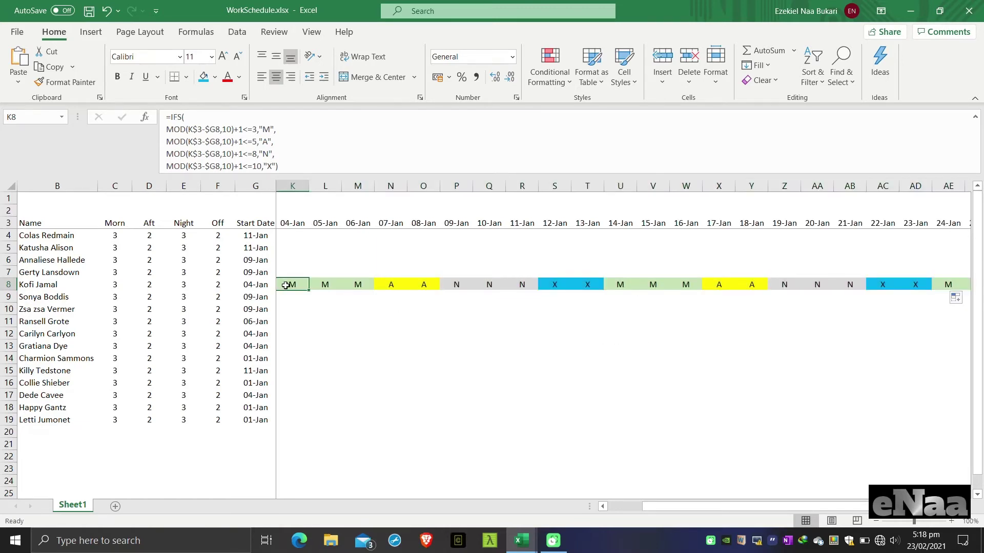
pyautogui.press('Left')
pyautogui.press('Left')
pyautogui.press('Left')
pyautogui.press('Right')
pyautogui.press('Right')
pyautogui.press('Right')
pyautogui.press('Right')
pyautogui.press('Left')
pyautogui.press('Left')
pyautogui.press('Right')
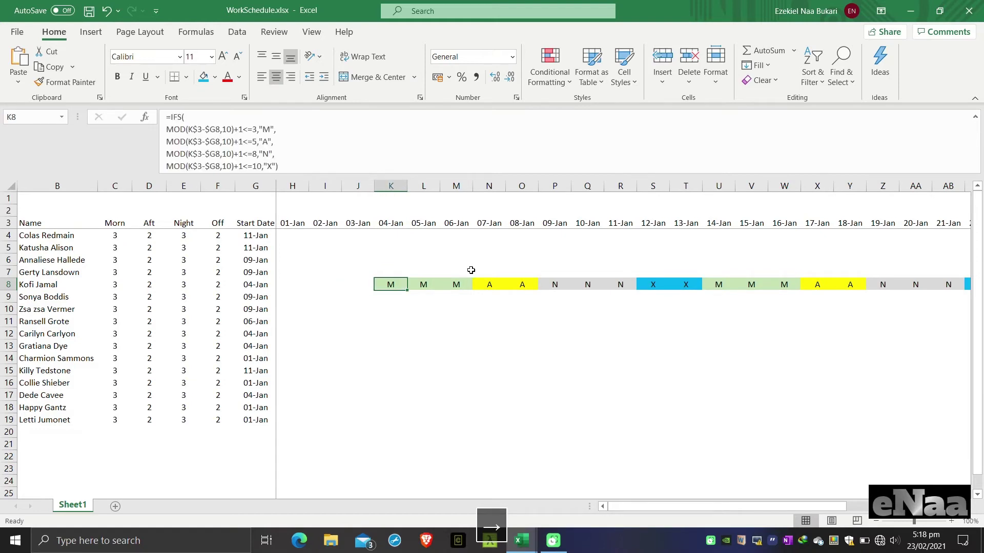
pyautogui.press('Up')
pyautogui.press('Down')
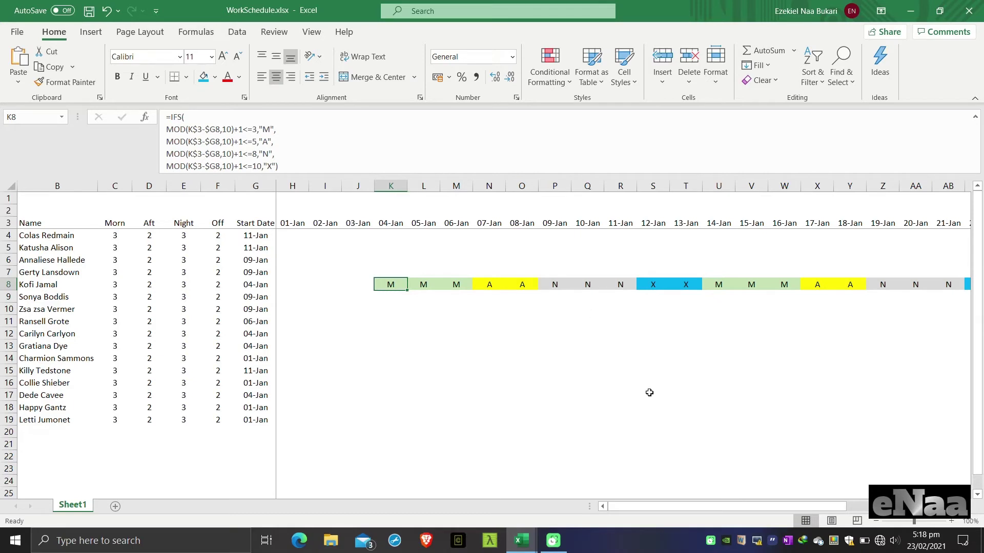
# Remove the coloured fills from the shift cells K8:AL8.
pyautogui.moveTo(682, 505); pyautogui.dragTo(825, 506)
pyautogui.keyDown('shift'); pyautogui.click(954, 286); pyautogui.keyUp('shift')
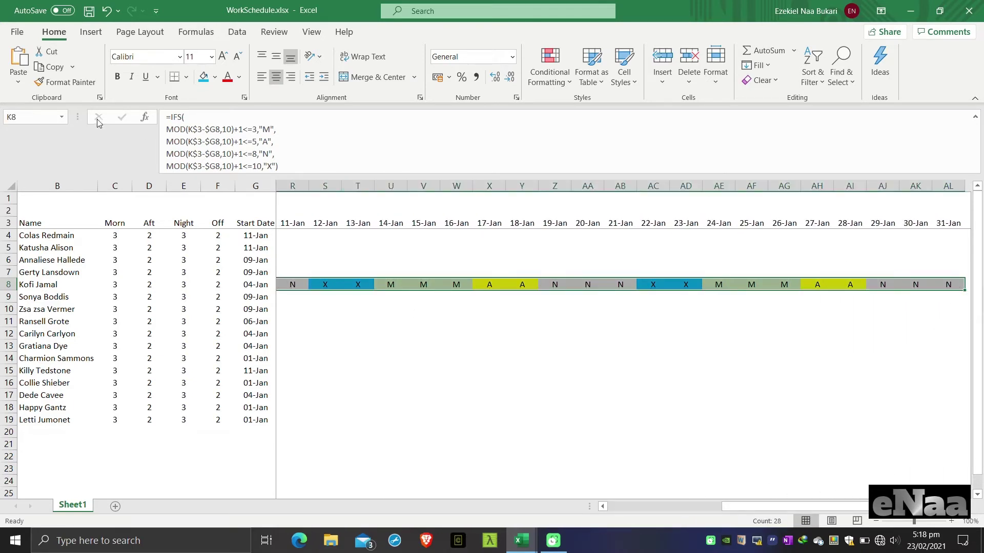
pyautogui.click(215, 77)
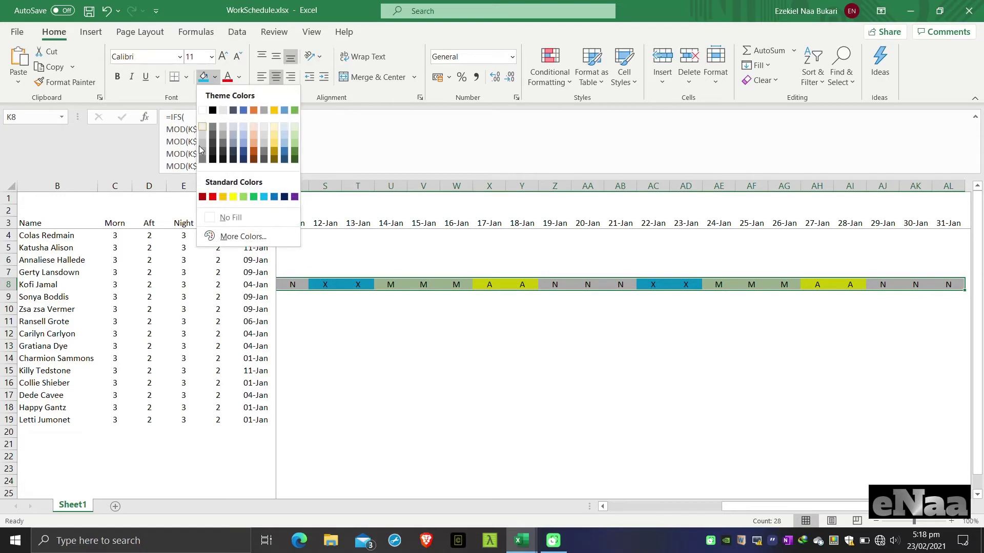
pyautogui.click(217, 212)
pyautogui.click(215, 77)
pyautogui.click(207, 111)
# Review the shift letters and their formulas along row 8 back to the 04-Jan start date.
pyautogui.click(379, 286)
pyautogui.press('Left')
pyautogui.press('Left')
pyautogui.press('Left')
pyautogui.press('Left')
pyautogui.press('Left')
pyautogui.press('Left')
pyautogui.press('Left')
pyautogui.press('Left')
pyautogui.press('Left')
pyautogui.press('Left')
pyautogui.press('Left')
pyautogui.press('Left')
pyautogui.press('Left')
pyautogui.press('Left')
pyautogui.press('Left')
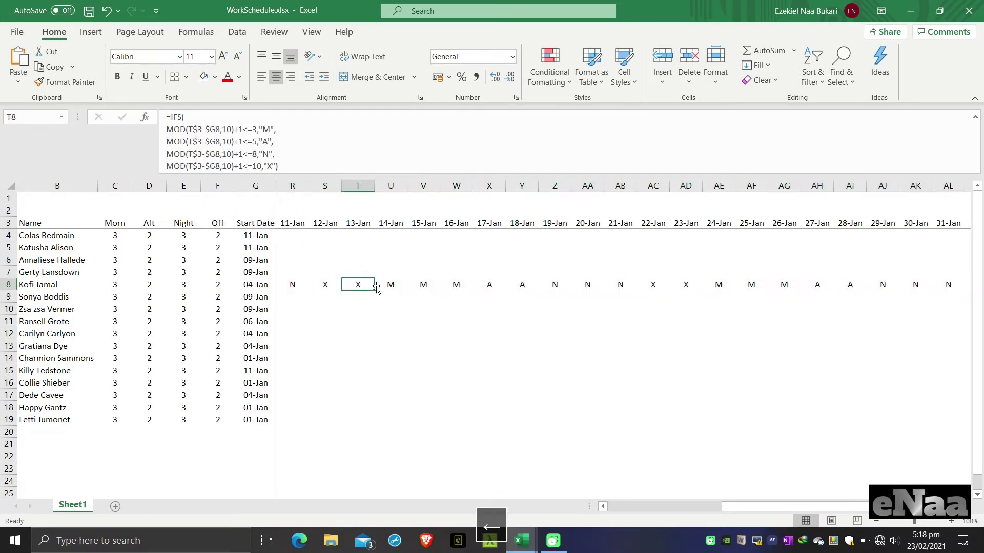
pyautogui.press('Left')
pyautogui.press('Left')
pyautogui.press('Left')
pyautogui.press('Left')
pyautogui.press('Right')
pyautogui.press('Right')
pyautogui.press('Right')
pyautogui.press('Right')
pyautogui.press('Right')
pyautogui.press('Right')
pyautogui.press('Right')
pyautogui.press('Right')
pyautogui.press('Right')
pyautogui.press('Right')
pyautogui.press('Left')
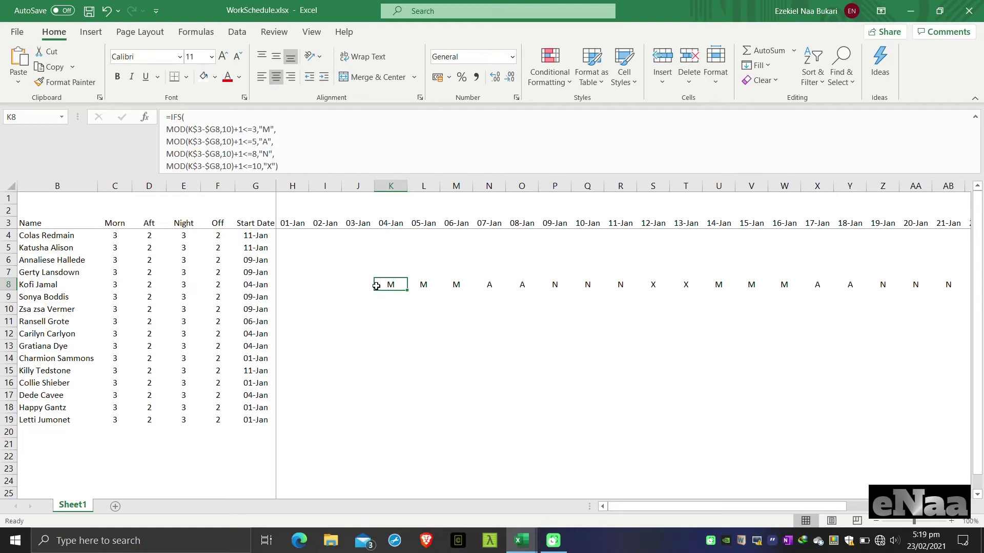
# Examine the cells just before and after the 04-Jan start date in row 8.
pyautogui.press('Left')
pyautogui.press('Left')
pyautogui.press('Left')
pyautogui.press('Left')
pyautogui.press('Right')
pyautogui.press('Right')
pyautogui.press('Right')
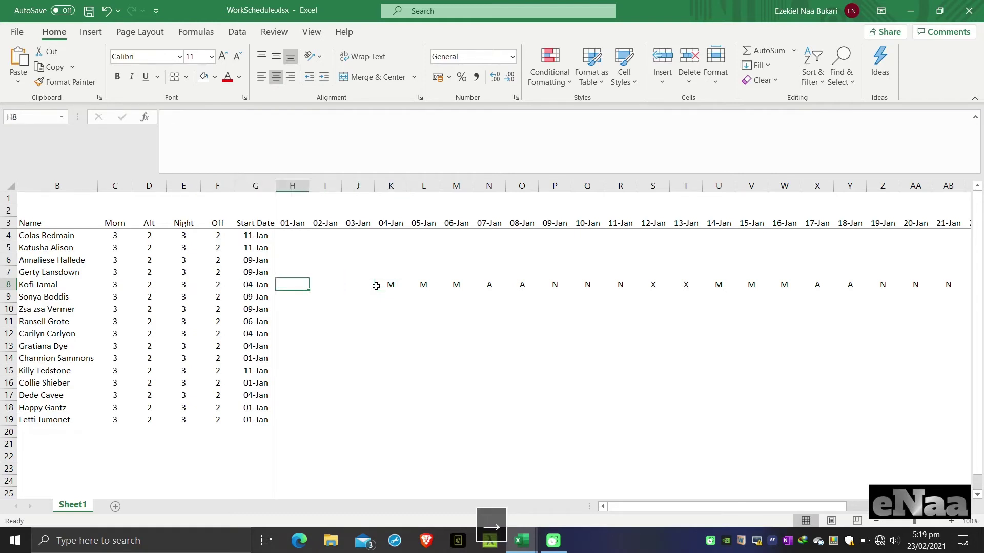
pyautogui.press('Right')
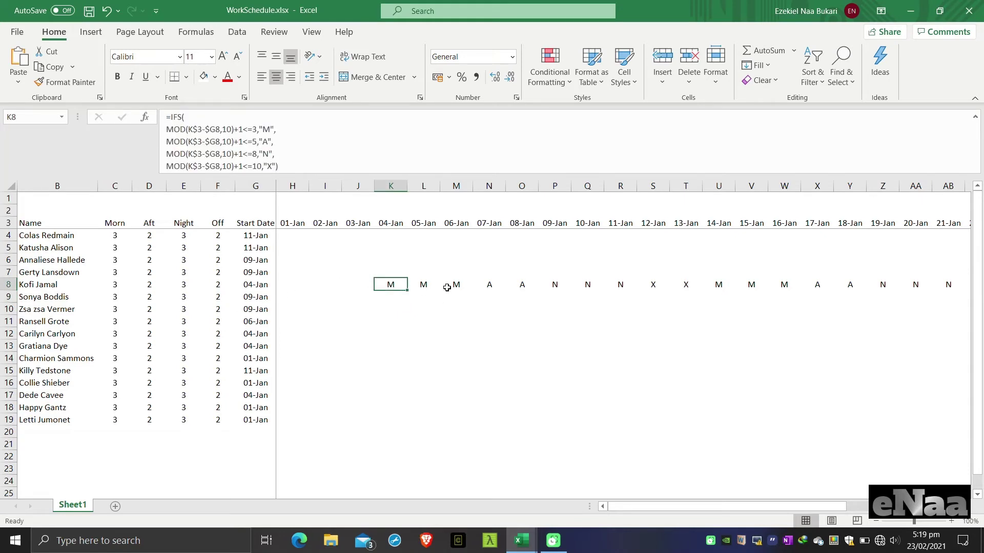
pyautogui.press('Right')
pyautogui.press('Right')
pyautogui.press('Left')
pyautogui.press('Left')
pyautogui.press('Down')
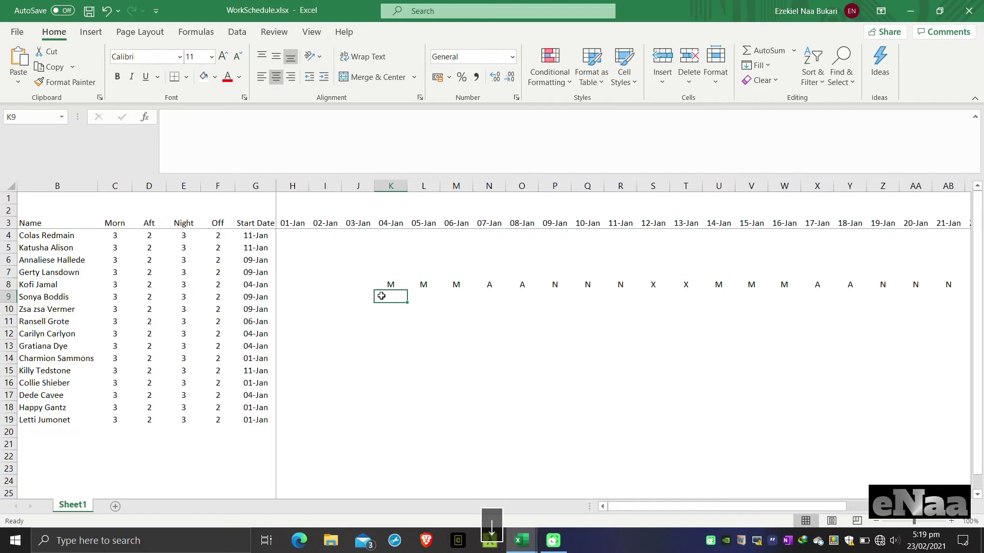
# Set the afternoon shift count in D8 to 3.
pyautogui.click(175, 289)
pyautogui.press('Left')
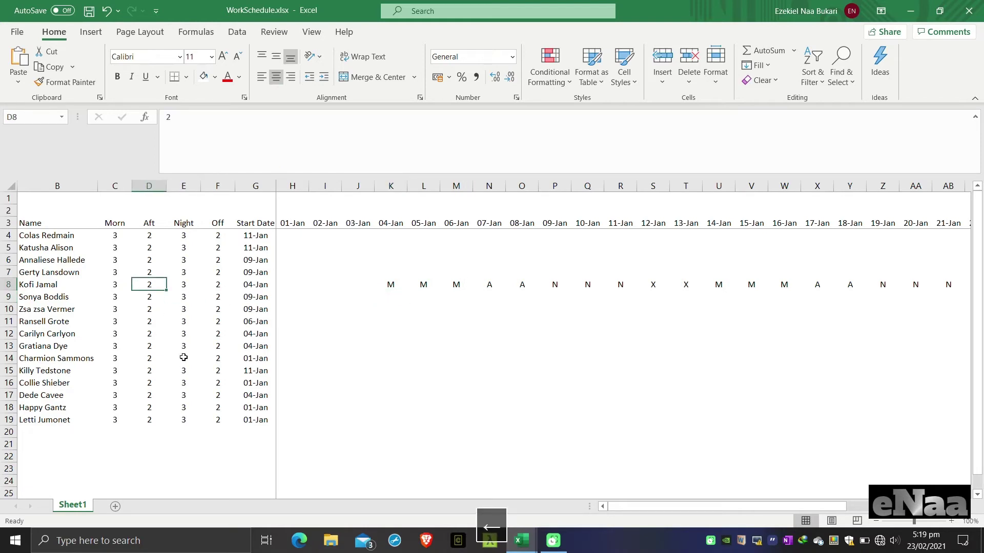
pyautogui.write('3')
pyautogui.press('Right')
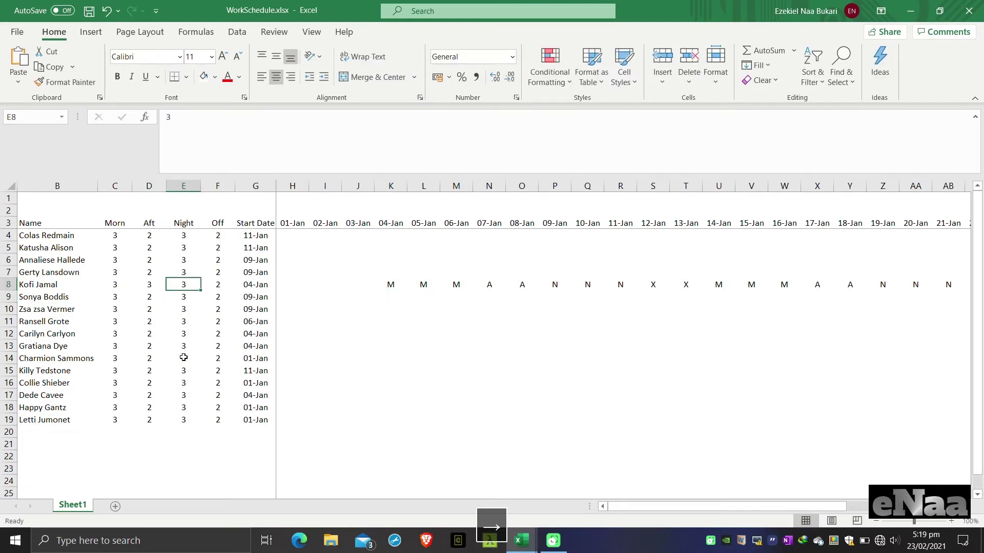
# Check whether the row 8 shift pattern up to 12-Jan follows the changed afternoon count.
pyautogui.press('Right')
pyautogui.press('Right')
pyautogui.press('Right')
pyautogui.press('Right')
pyautogui.press('Right')
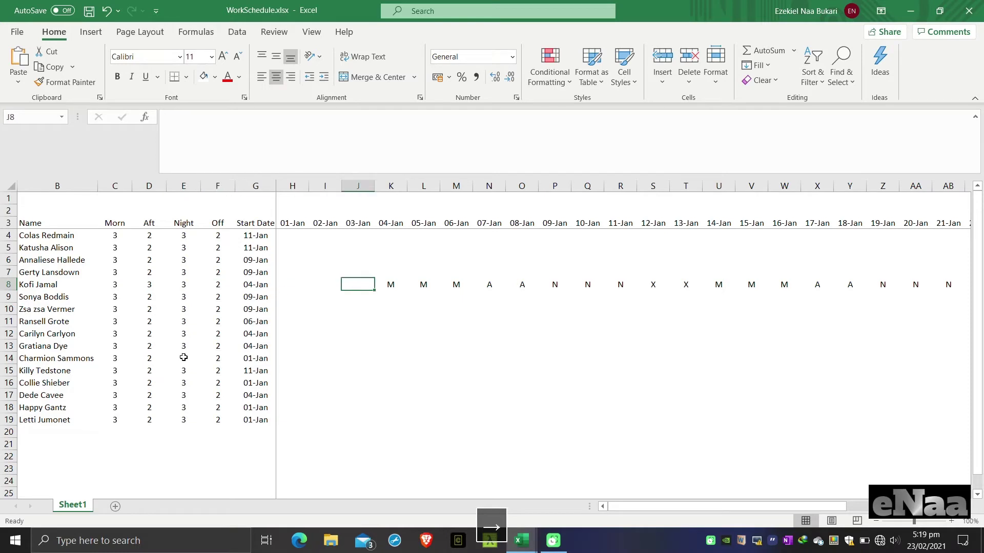
pyautogui.press('Right')
pyautogui.press('Right')
pyautogui.press('Right')
pyautogui.press('Right')
pyautogui.press('Right')
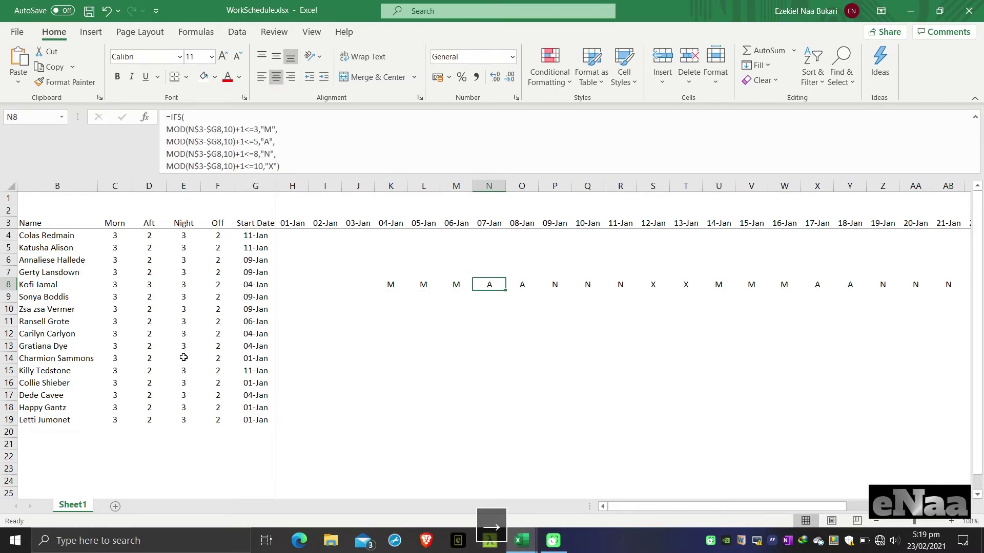
pyautogui.press('Right')
pyautogui.press('Right')
pyautogui.press('Right')
pyautogui.press('Right')
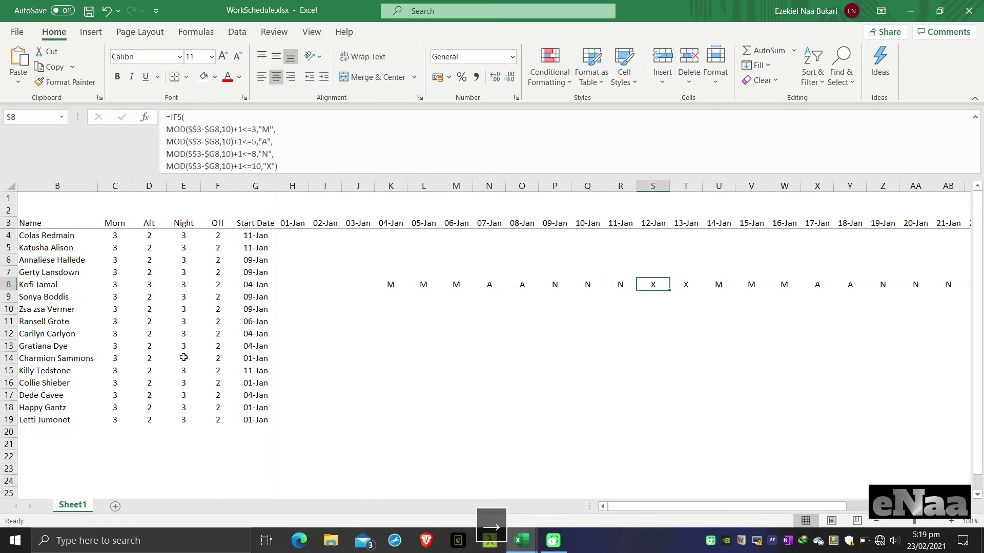
# Check the afternoon shift cells in row 8 around 07-Jan and 08-Jan, along with their formulas.
pyautogui.press('Left')
pyautogui.press('Left')
pyautogui.press('Left')
pyautogui.press('Left')
pyautogui.press('Left')
pyautogui.press('Left')
pyautogui.press('Left')
pyautogui.press('Left')
pyautogui.press('Right')
pyautogui.press('Right')
pyautogui.press('Right')
pyautogui.press('Left')
pyautogui.press('Right')
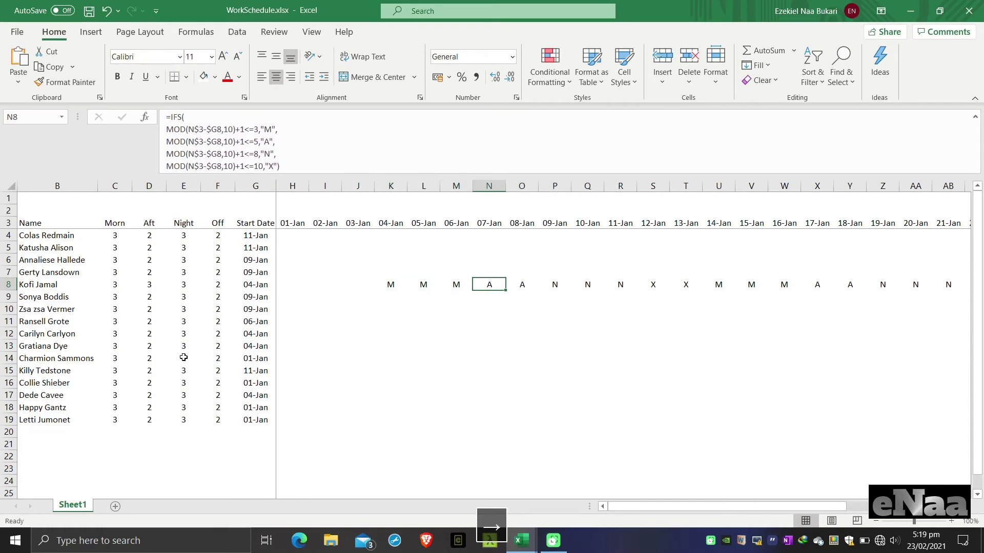
pyautogui.press('Right')
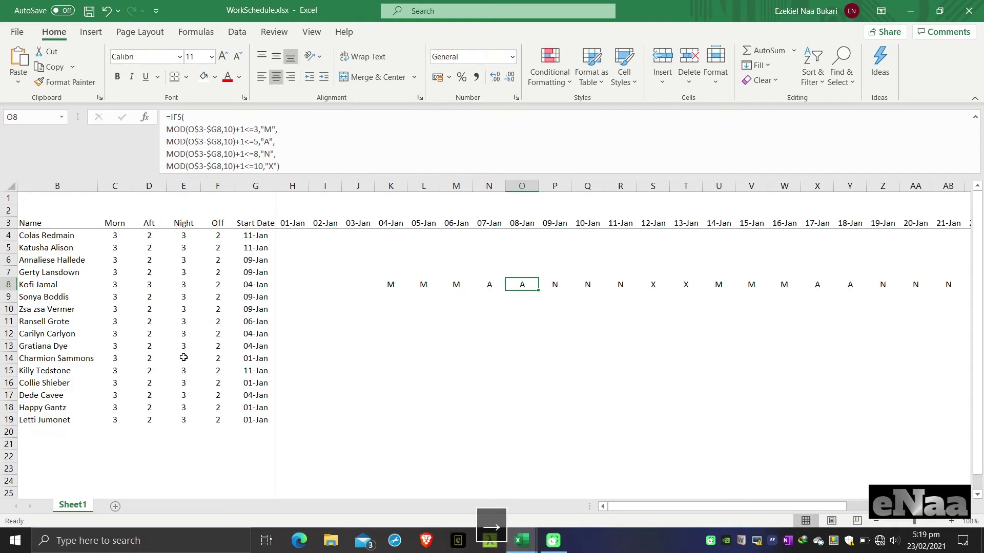
# Delete the shift counts of all employees except row 8, clearing C4:F7 and C9:F19.
pyautogui.moveTo(114, 235); pyautogui.dragTo(229, 276)
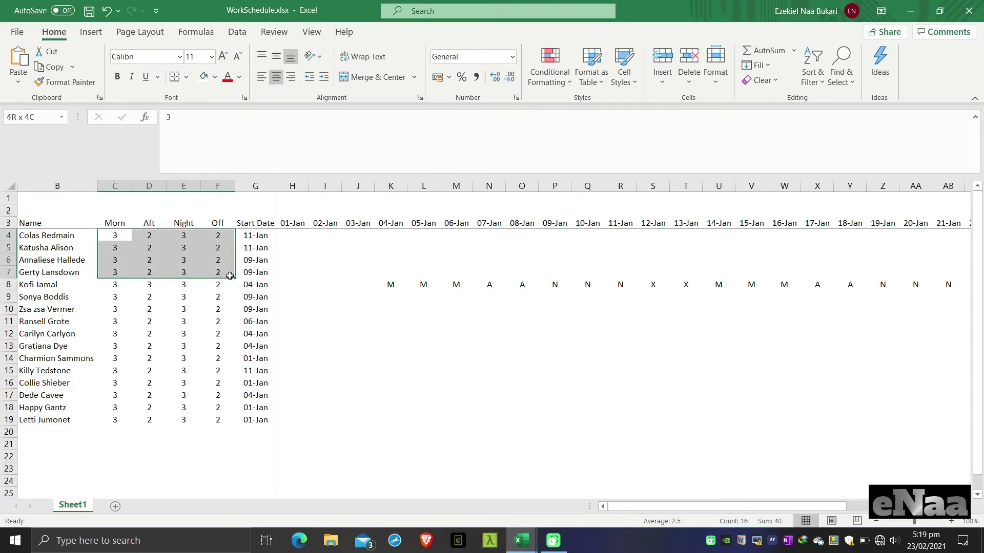
pyautogui.press('Delete')
pyautogui.moveTo(114, 298); pyautogui.dragTo(218, 418)
pyautogui.press('Delete')
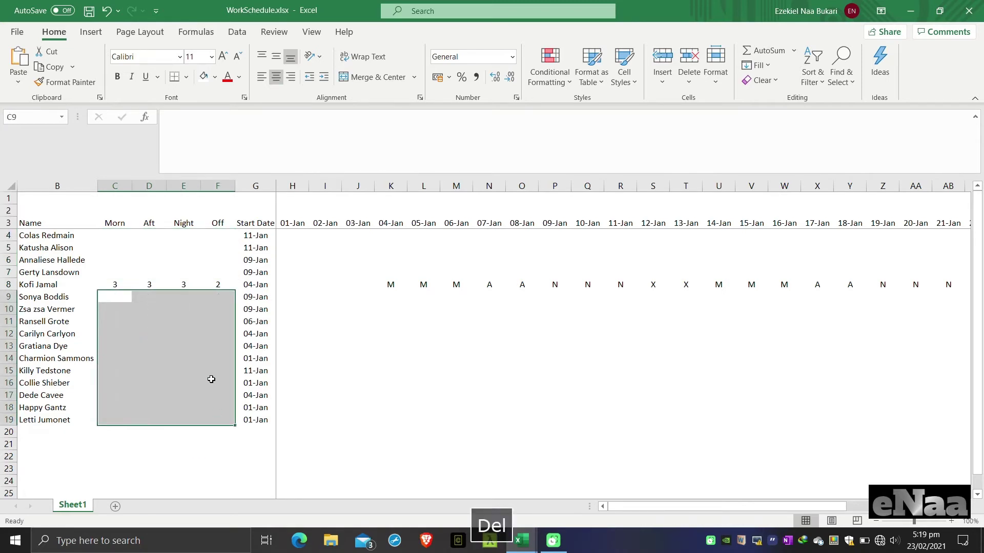
# Compare the shift counts in row 8 with the shift letters and formulas around 07-Jan.
pyautogui.click(114, 286)
pyautogui.press('Right')
pyautogui.press('Right')
pyautogui.press('Left')
pyautogui.press('Left')
pyautogui.press('Right')
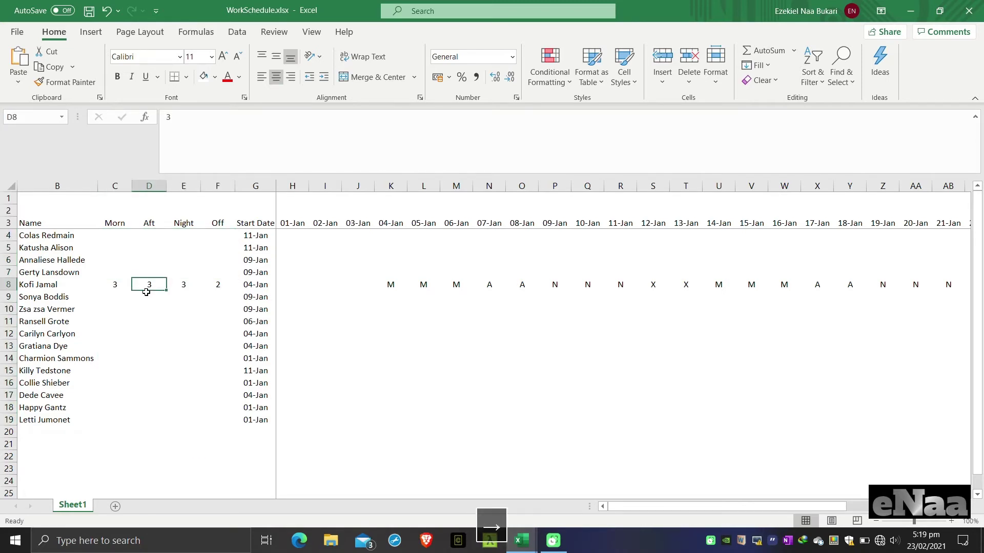
pyautogui.press('Right')
pyautogui.press('Right')
pyautogui.press('Right')
pyautogui.press('Right')
pyautogui.press('Right')
pyautogui.press('Right')
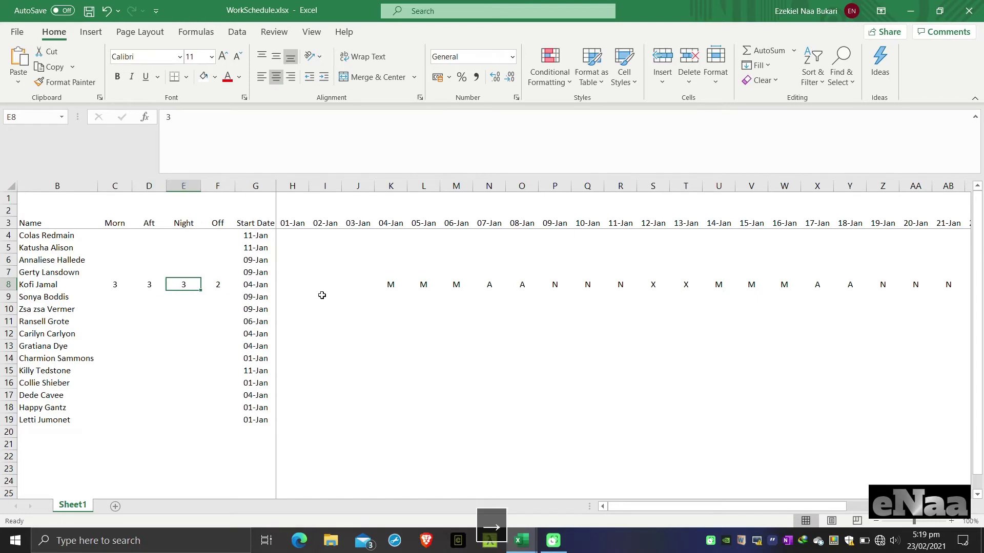
pyautogui.press('Right')
pyautogui.press('Right')
pyautogui.press('Right')
pyautogui.press('Right')
pyautogui.press('Right')
pyautogui.press('Left')
pyautogui.press('Right')
pyautogui.press('Left')
pyautogui.press('Right')
pyautogui.press('Left')
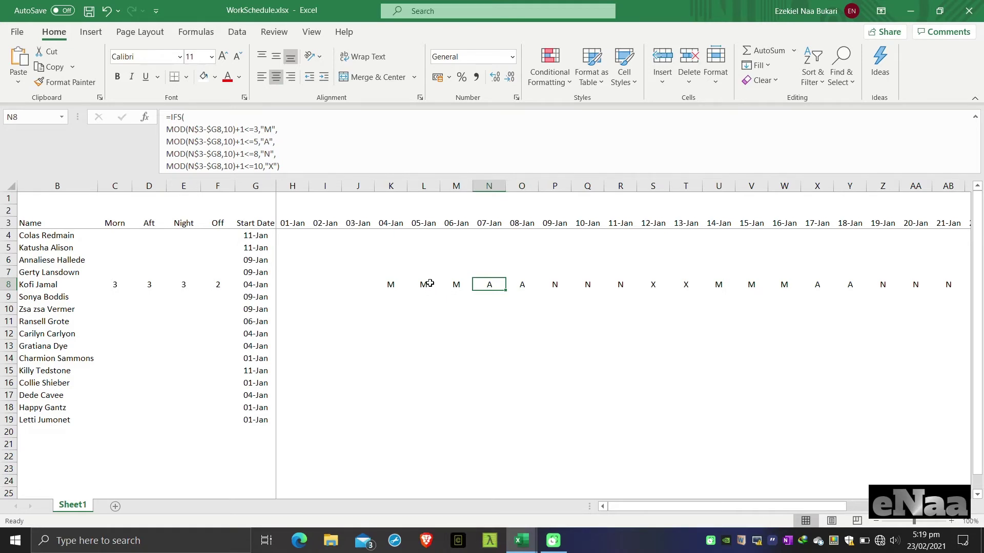
# Compare the morning and afternoon counts in C8:D8 with the limits in K8's formula.
pyautogui.click(150, 283)
pyautogui.click(117, 284)
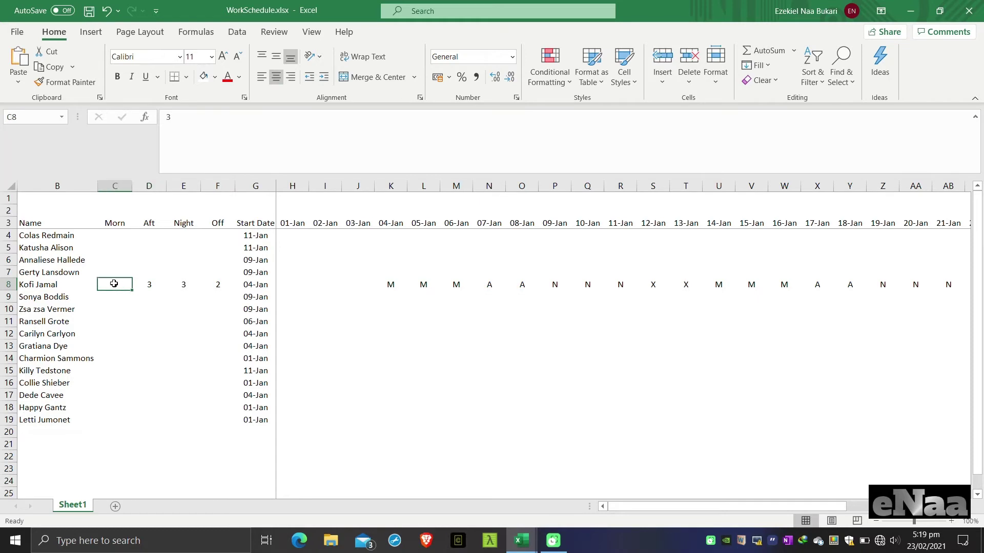
pyautogui.moveTo(133, 284); pyautogui.dragTo(145, 283)
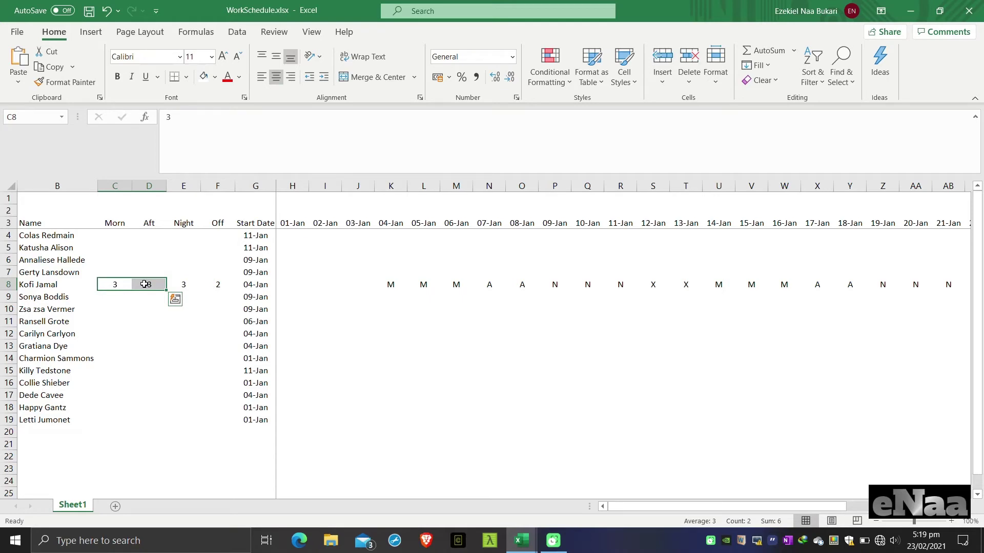
pyautogui.click(382, 284)
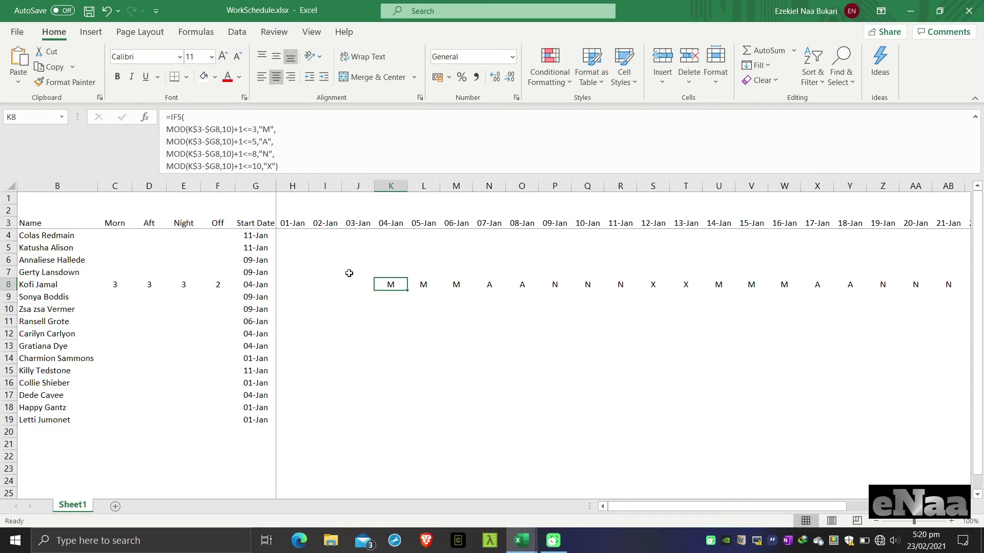
pyautogui.click(385, 343)
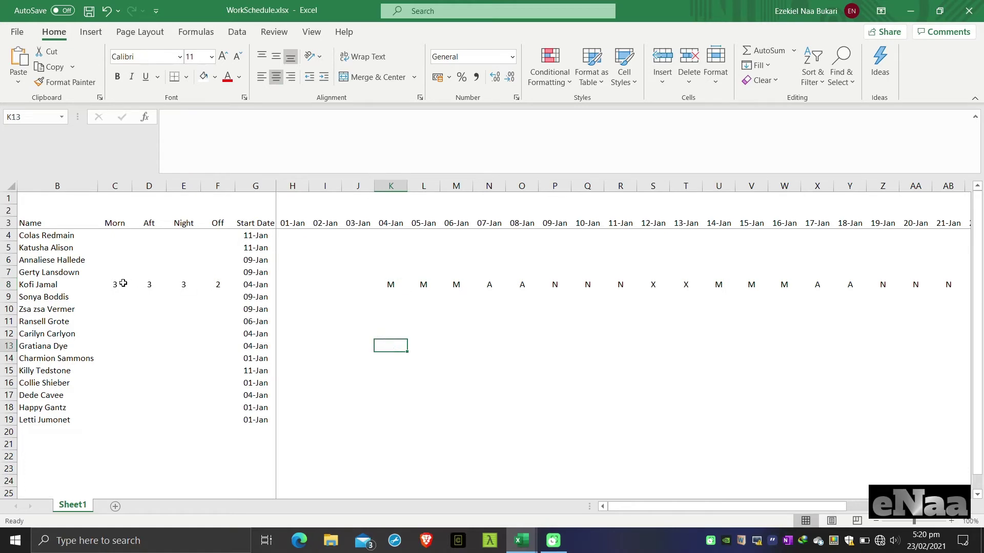
# Set the afternoon count in D8 to 8 and compare C8:D8 with the afternoon condition in K8.
pyautogui.click(145, 285)
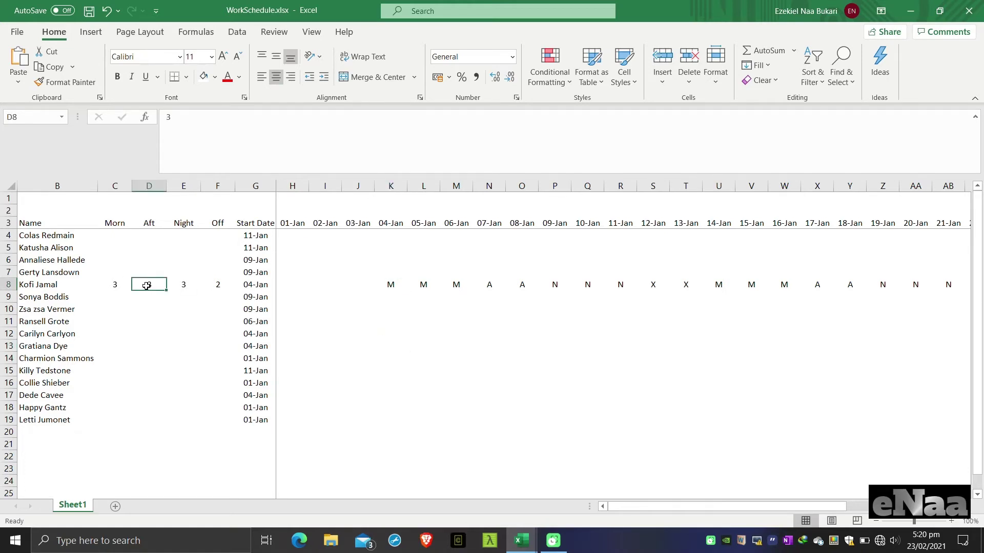
pyautogui.write('8')
pyautogui.click(155, 367)
pyautogui.click(152, 287)
pyautogui.click(388, 282)
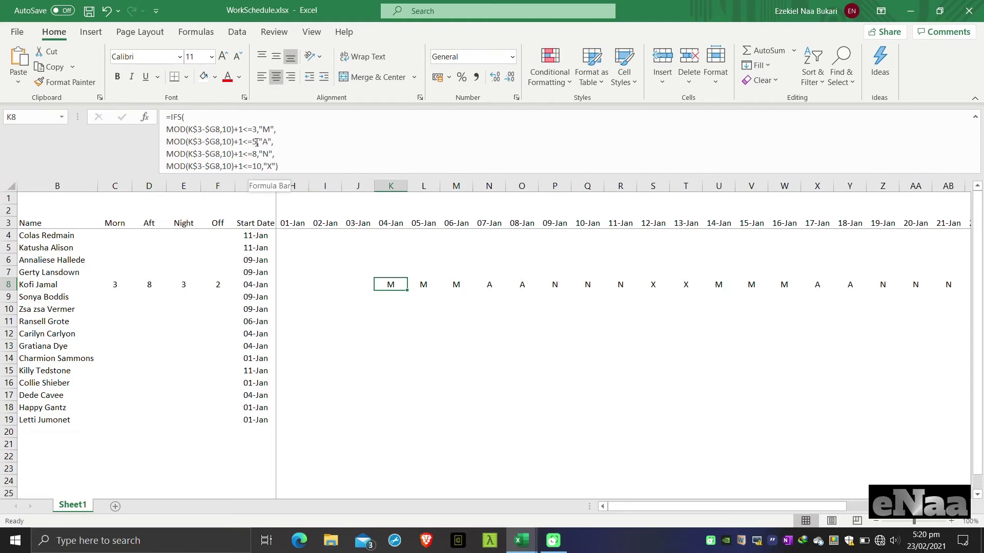
pyautogui.moveTo(114, 286); pyautogui.dragTo(147, 283)
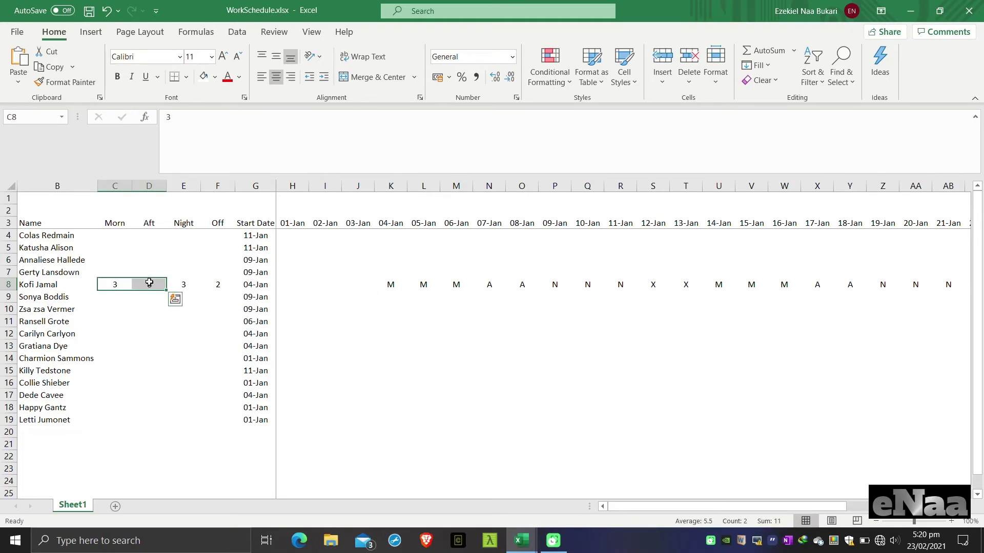
# Set the afternoon shift count in D8 to 2.
pyautogui.click(150, 283)
pyautogui.write('2')
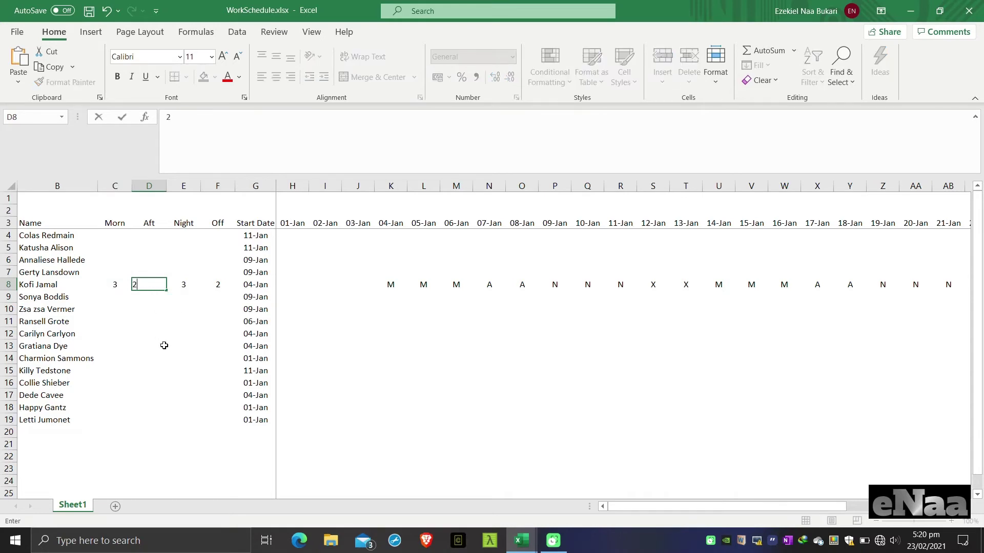
pyautogui.press('Tab')
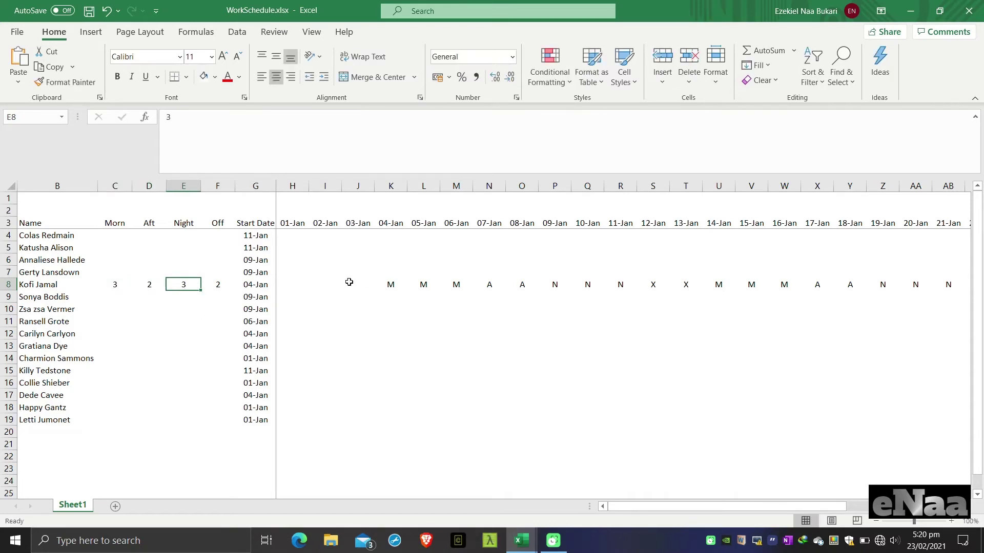
# Replace the fixed limit 5 in the "A" condition of K8's formula with a SUM over C8:D8.
pyautogui.click(389, 283)
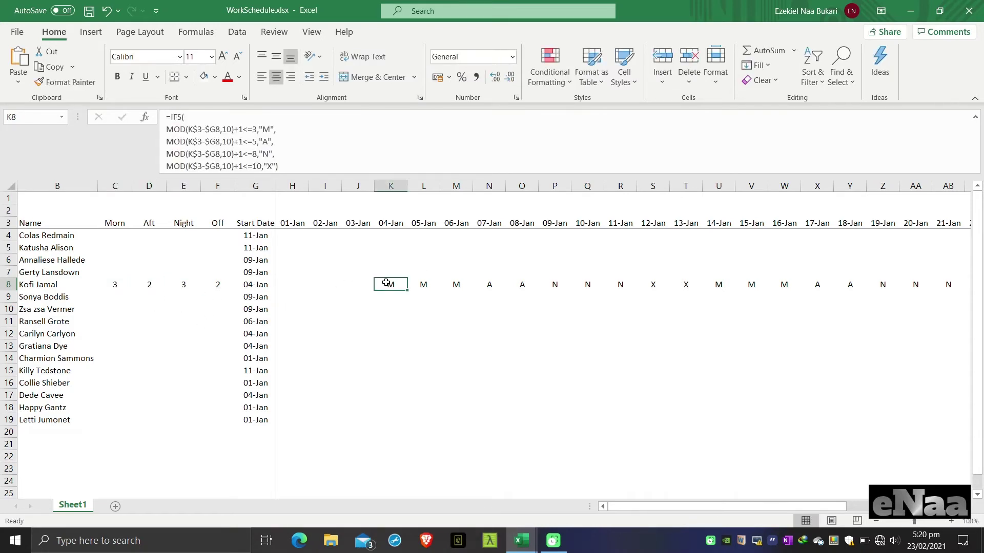
pyautogui.click(255, 141)
pyautogui.press('BackSpace')
pyautogui.write('sum')
pyautogui.press('Tab')
pyautogui.moveTo(113, 284); pyautogui.dragTo(145, 285)
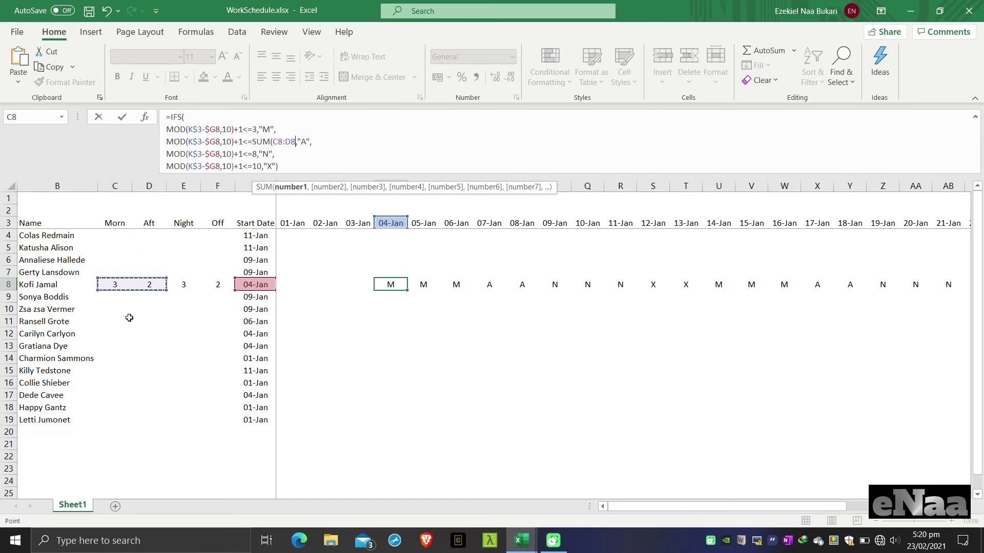
# Lock the columns of the SUM range in K8's "A" condition as $C8:$D8 and try to enter the formula.
pyautogui.moveTo(277, 141); pyautogui.dragTo(293, 140)
pyautogui.click(295, 142)
pyautogui.moveTo(277, 141); pyautogui.dragTo(292, 142)
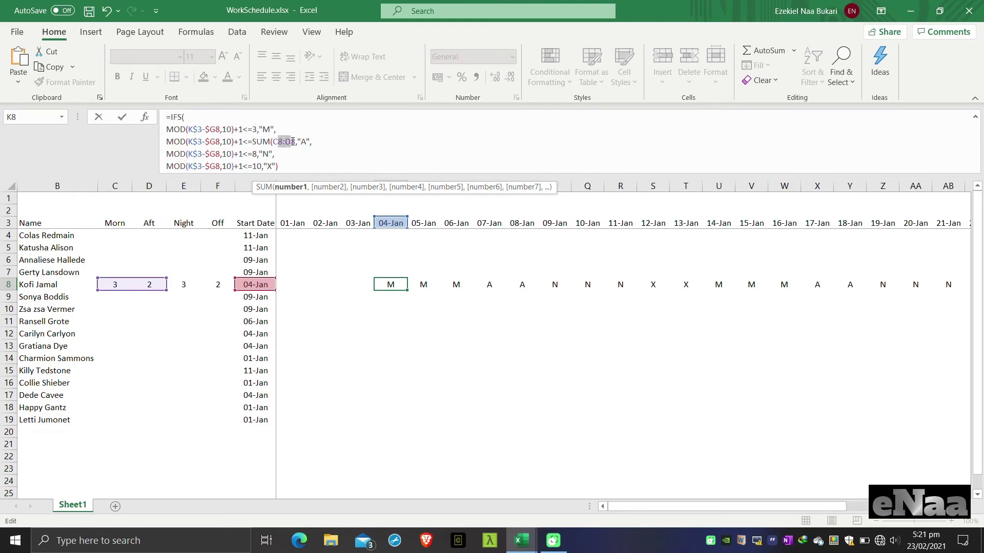
pyautogui.press('F4')
pyautogui.press('F4')
pyautogui.press('Return')
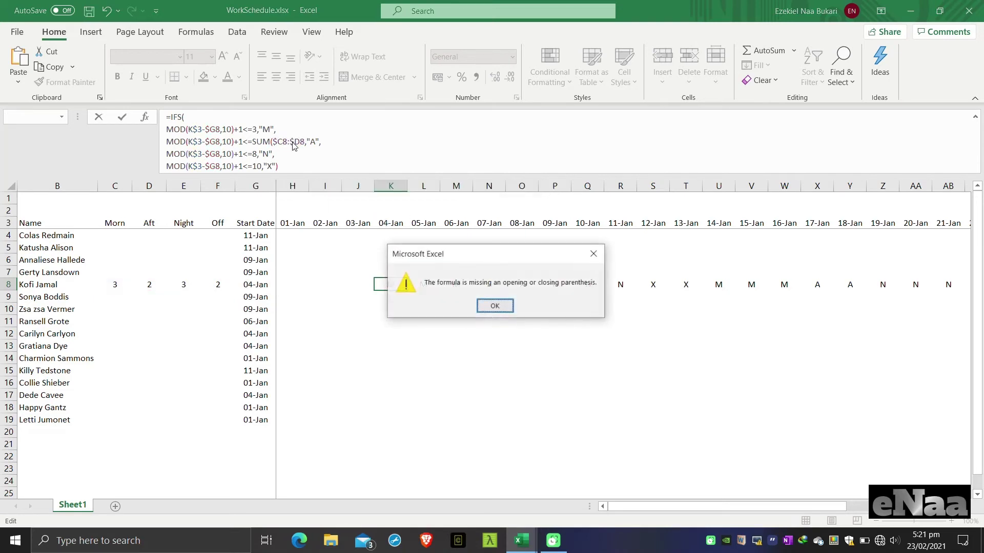
# Add the missing closing parenthesis after $D8 in K8's SUM and enter the corrected formula.
pyautogui.click(495, 306)
pyautogui.click(306, 166)
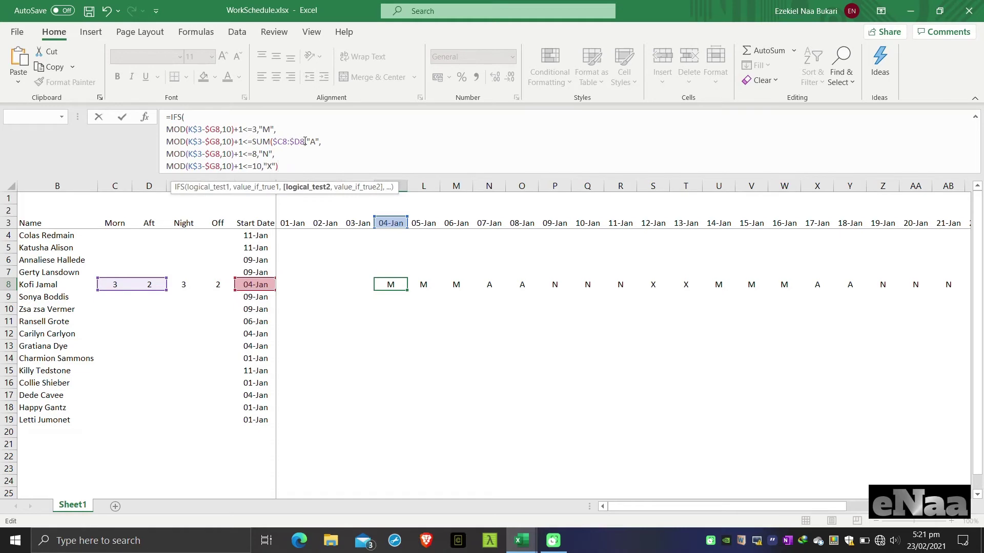
pyautogui.click(305, 141)
pyautogui.write(',10')
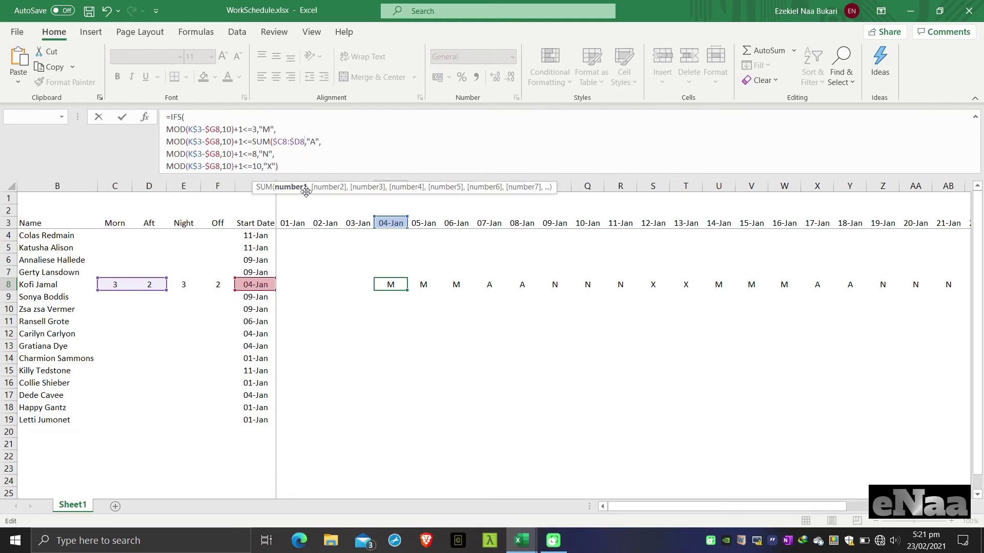
pyautogui.write(')')
pyautogui.press('Return')
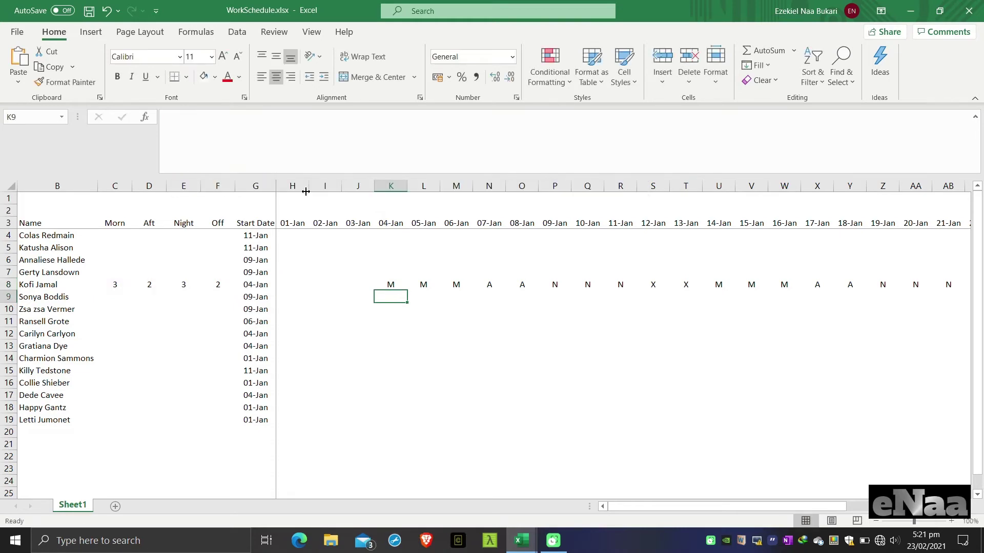
pyautogui.press('Up')
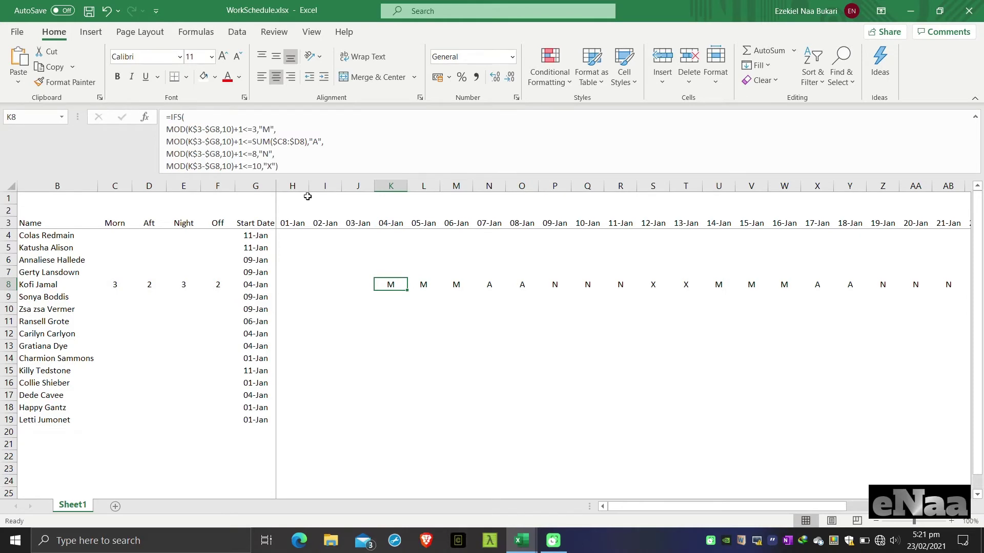
# Set row 8's afternoon shift count in D8 to 3.
pyautogui.click(155, 288)
pyautogui.write('3')
pyautogui.press('Right')
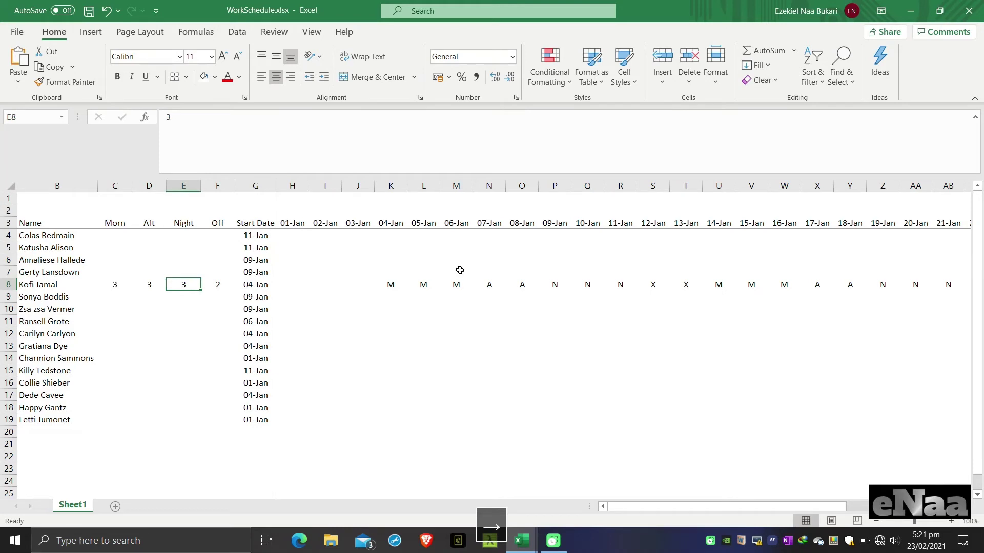
# Copy the updated formula from K8 into L8:V8, covering 05-Jan to 15-Jan.
pyautogui.click(397, 286)
pyautogui.click(405, 292)
pyautogui.click(391, 285)
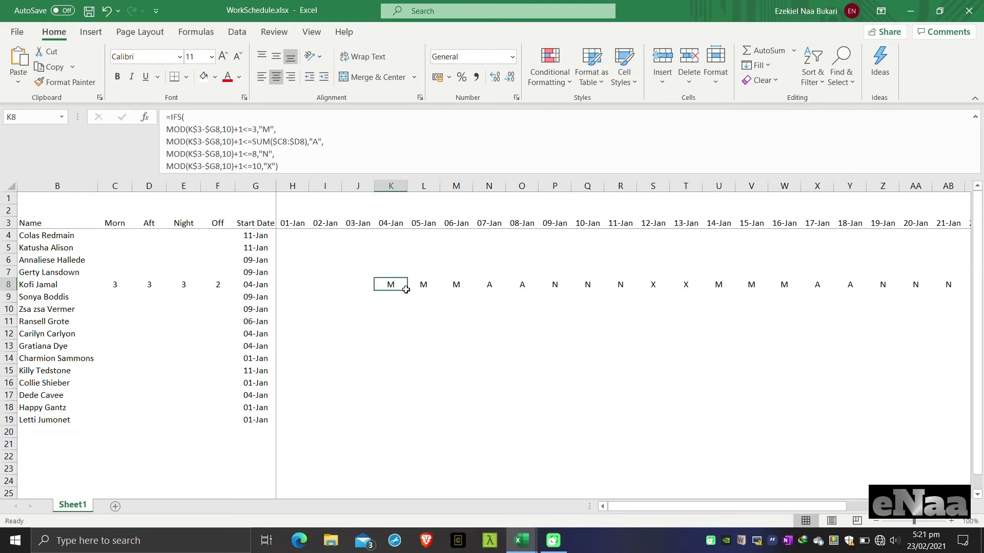
pyautogui.hotkey('ctrl', 'c')
pyautogui.press('Right')
pyautogui.hotkey('shift', 'Right')
pyautogui.hotkey('shift', 'Right')
pyautogui.hotkey('shift', 'Right')
pyautogui.hotkey('shift', 'Right')
pyautogui.hotkey('shift', 'Right')
pyautogui.hotkey('shift', 'Right')
pyautogui.hotkey('shift', 'Right')
pyautogui.hotkey('shift', 'Right')
pyautogui.hotkey('shift', 'Right')
pyautogui.hotkey('shift', 'Right')
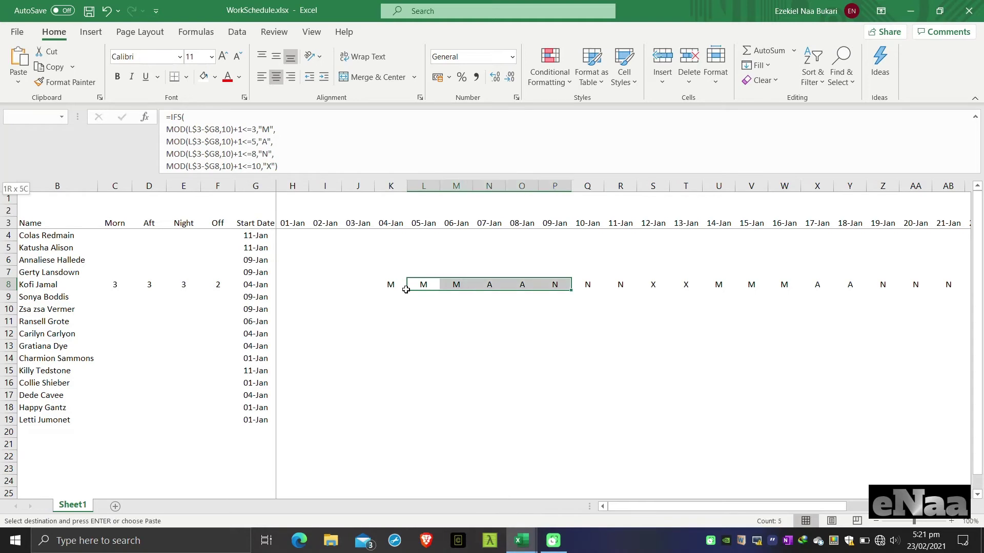
pyautogui.hotkey('ctrl', 'v')
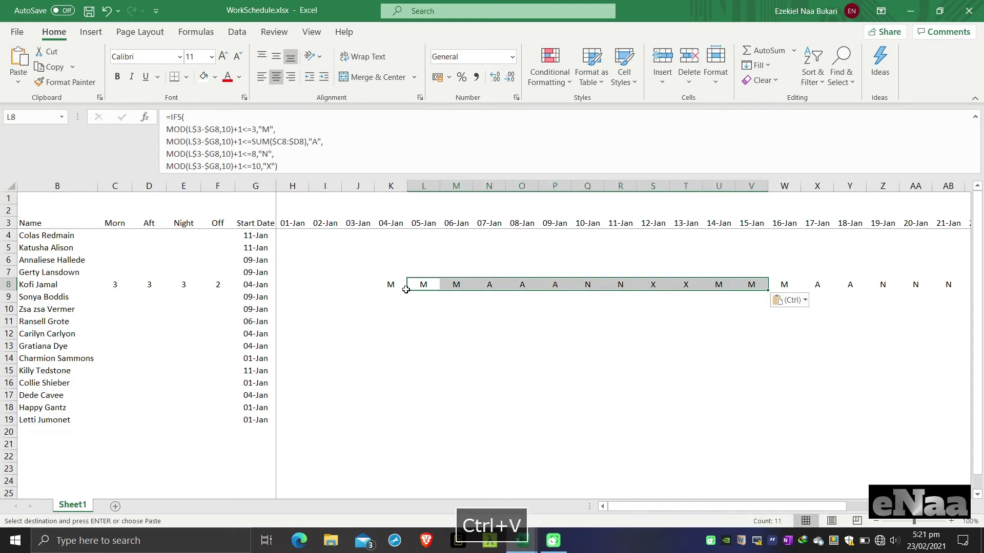
# Check the afternoon and night shift letters in row 8 up to 12-Jan against the counts in D8 and E8.
pyautogui.press('Left')
pyautogui.press('Right')
pyautogui.press('Right')
pyautogui.press('Right')
pyautogui.press('Right')
pyautogui.press('Left')
pyautogui.press('Right')
pyautogui.press('Right')
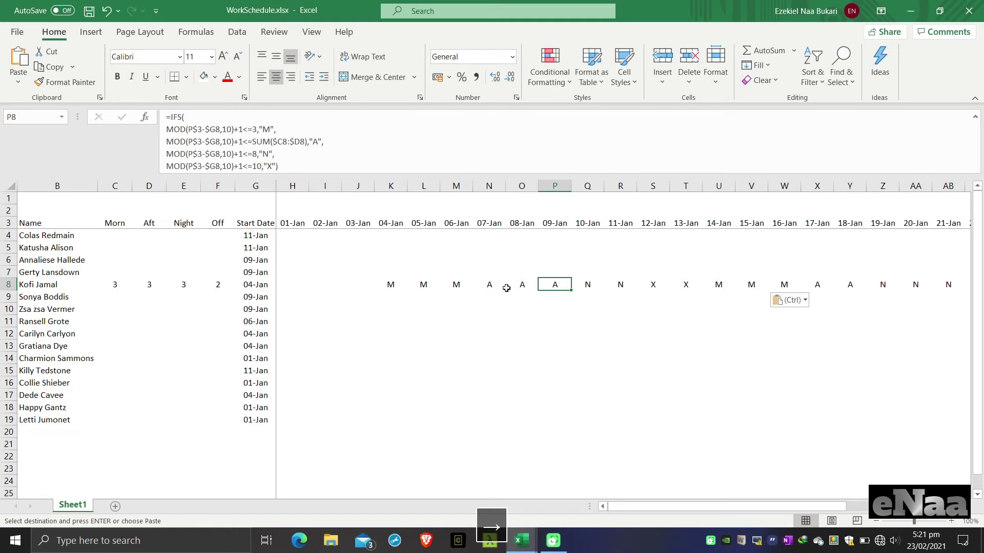
pyautogui.press('Right')
pyautogui.press('Right')
pyautogui.press('Left')
pyautogui.press('Left')
pyautogui.press('Left')
pyautogui.press('Left')
pyautogui.press('Right')
pyautogui.press('Right')
pyautogui.press('Right')
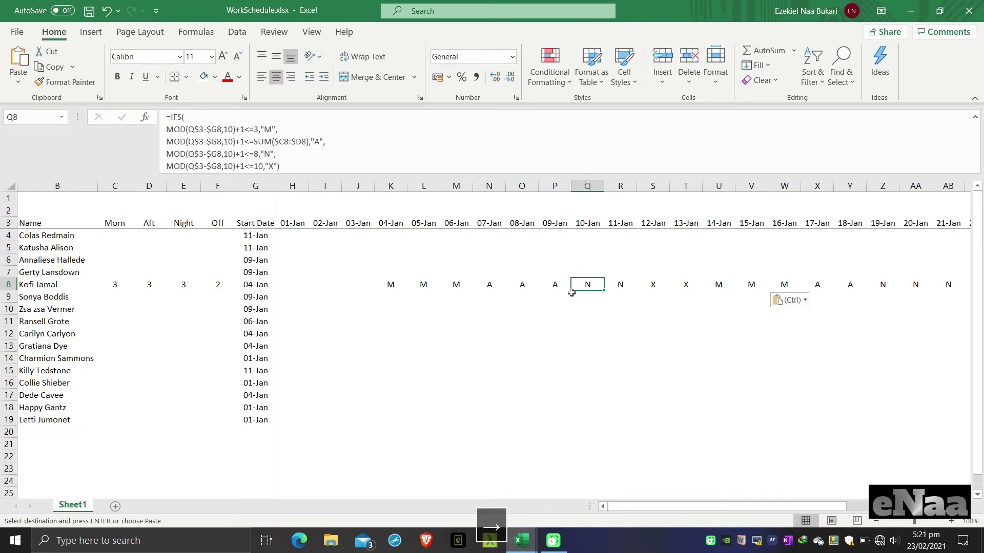
pyautogui.click(623, 290)
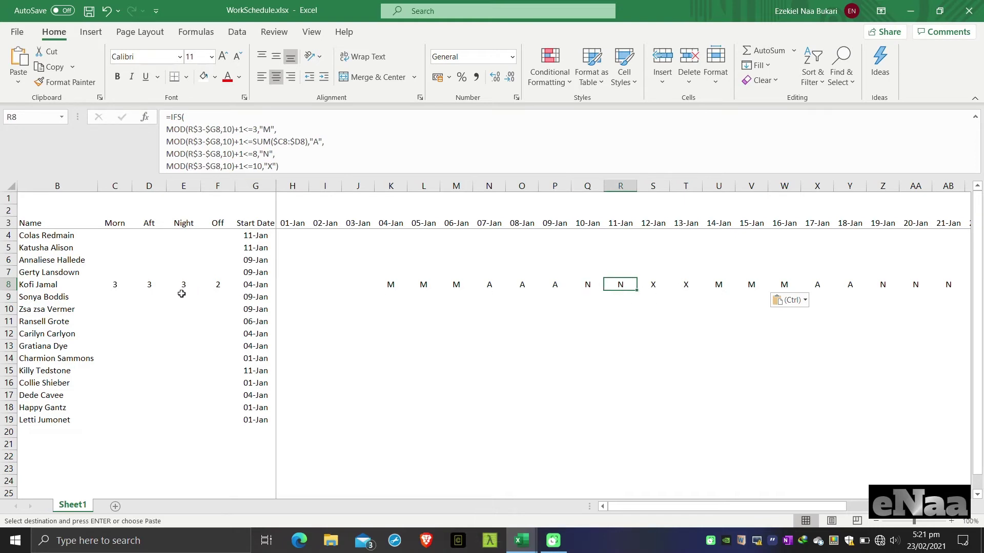
pyautogui.press('Right')
pyautogui.press('Left')
pyautogui.press('Left')
pyautogui.press('Left')
pyautogui.press('Left')
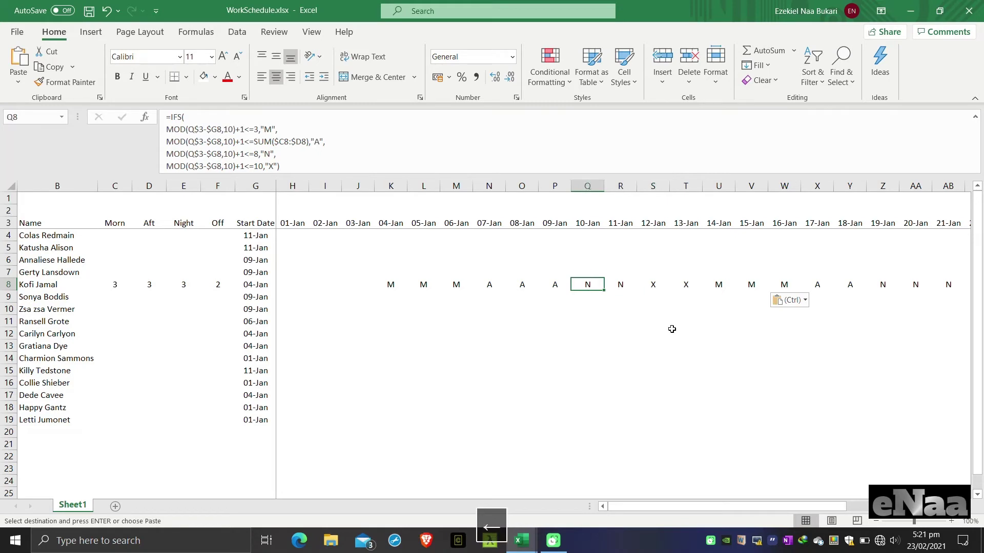
# In K8's formula, replace the fixed night-shift limit for "N" with SUM($C8:$E8).
pyautogui.press('Left')
pyautogui.press('Left')
pyautogui.press('Left')
pyautogui.press('Left')
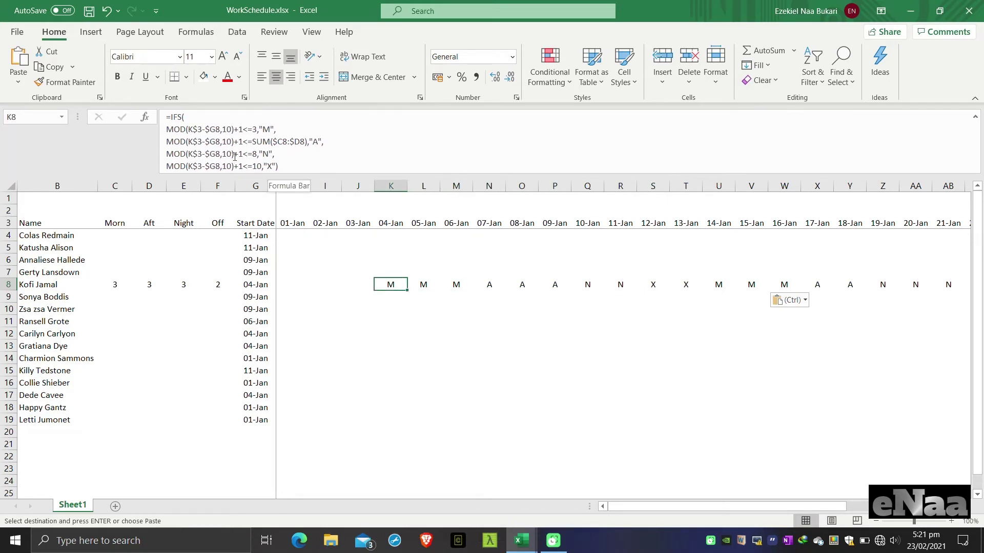
pyautogui.click(252, 152)
pyautogui.press('Delete')
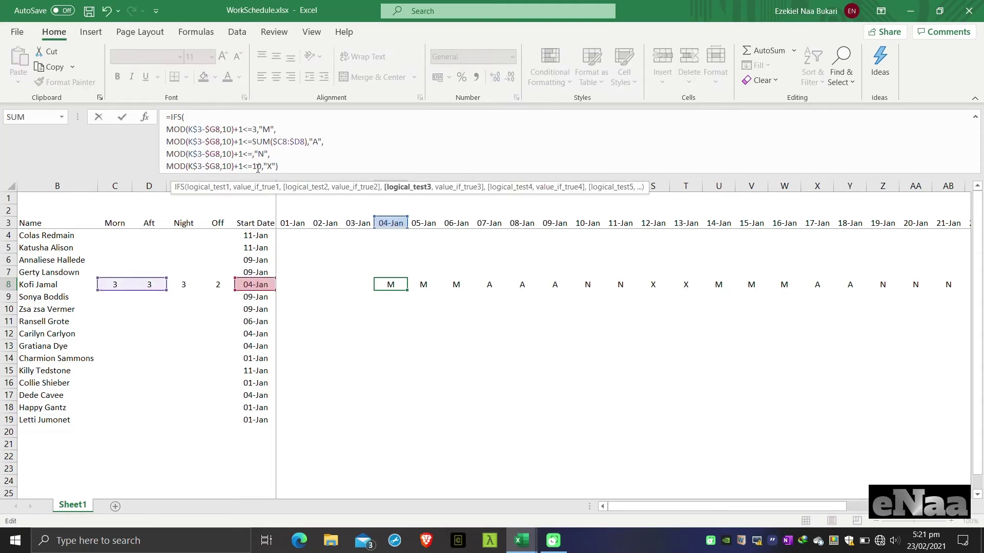
pyautogui.write('SUM')
pyautogui.press('Tab')
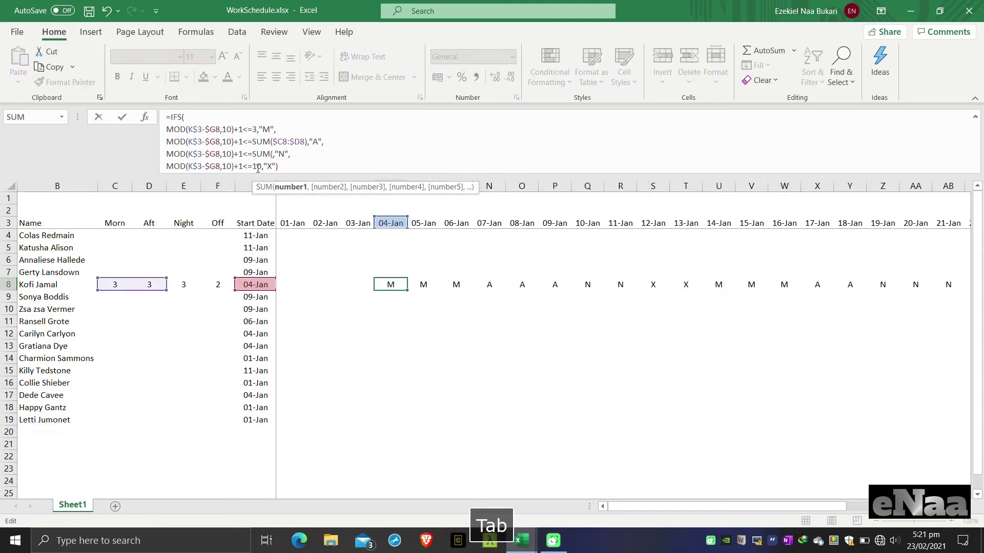
pyautogui.moveTo(114, 284); pyautogui.dragTo(183, 285)
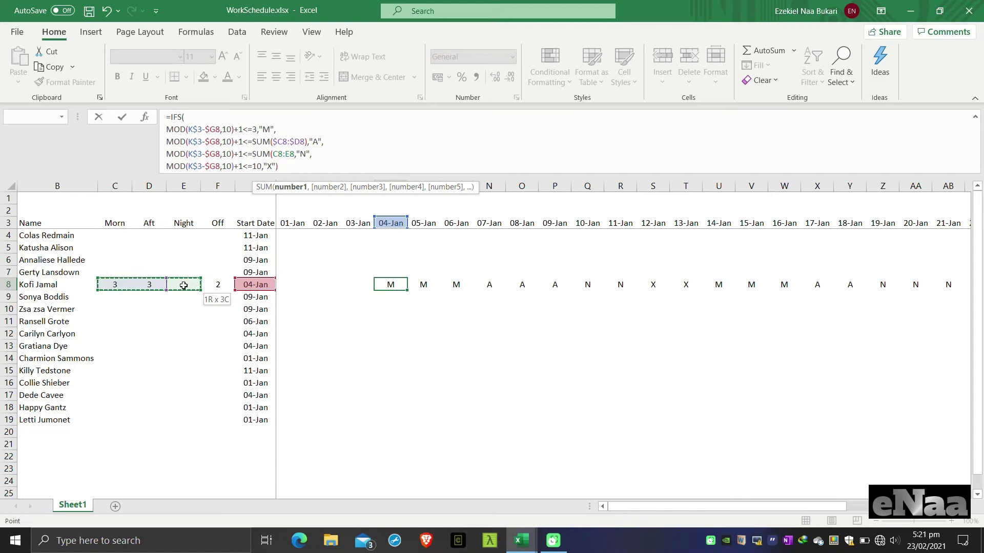
pyautogui.press('F4')
pyautogui.press('F4')
pyautogui.press('F4')
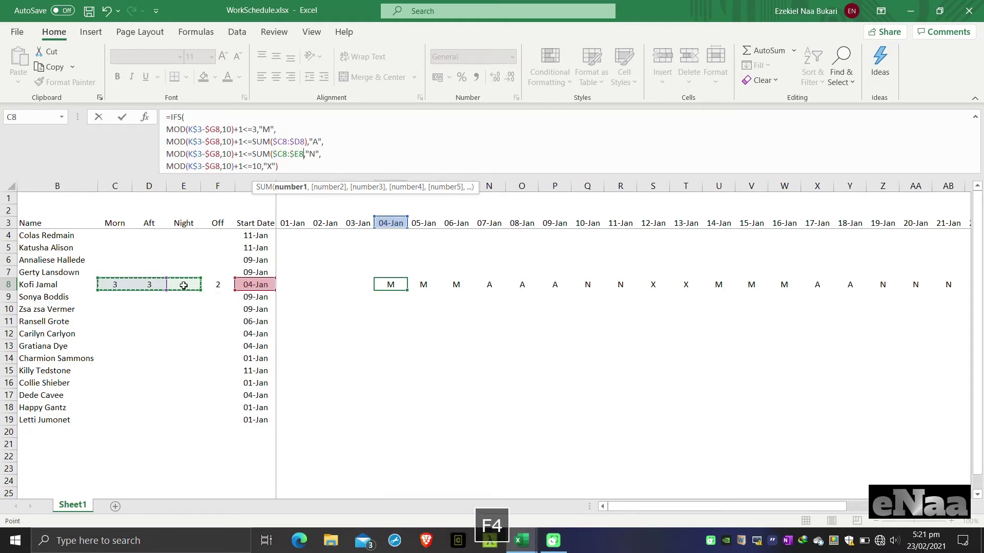
pyautogui.write(')')
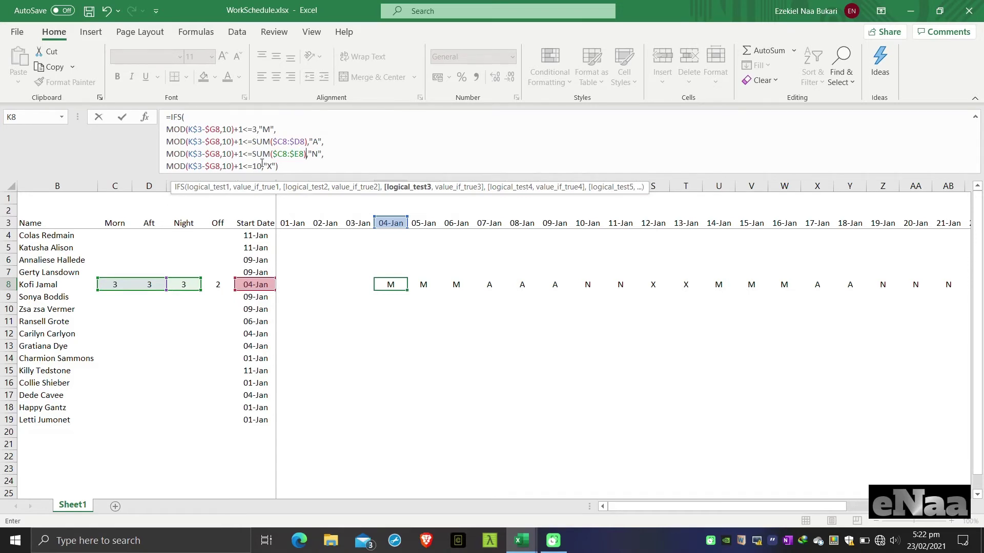
# In K8's formula, replace the fixed off-day limit for "X" with SUM($C8:$F8).
pyautogui.click(261, 165)
pyautogui.press('BackSpace')
pyautogui.press('BackSpace')
pyautogui.write('sum')
pyautogui.press('Tab')
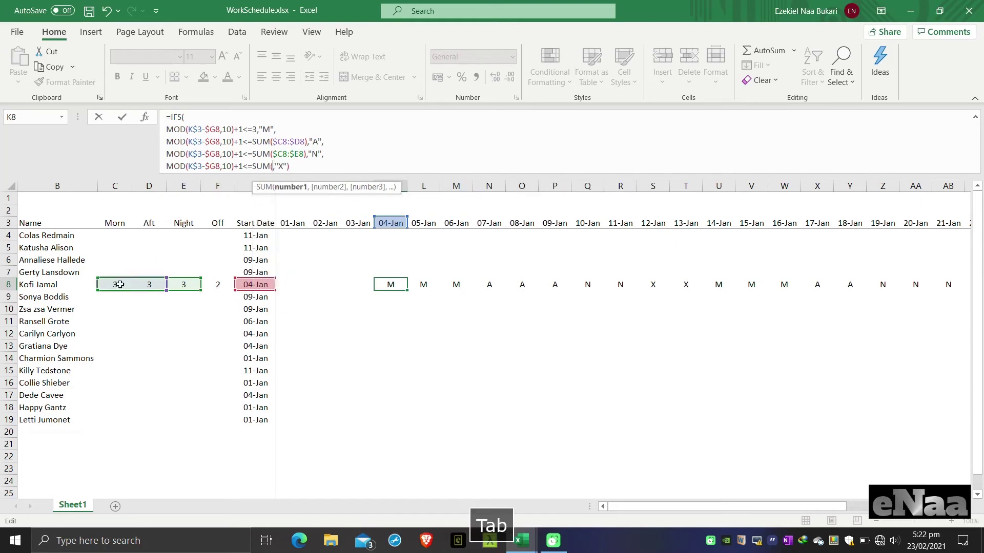
pyautogui.moveTo(110, 285); pyautogui.dragTo(214, 288)
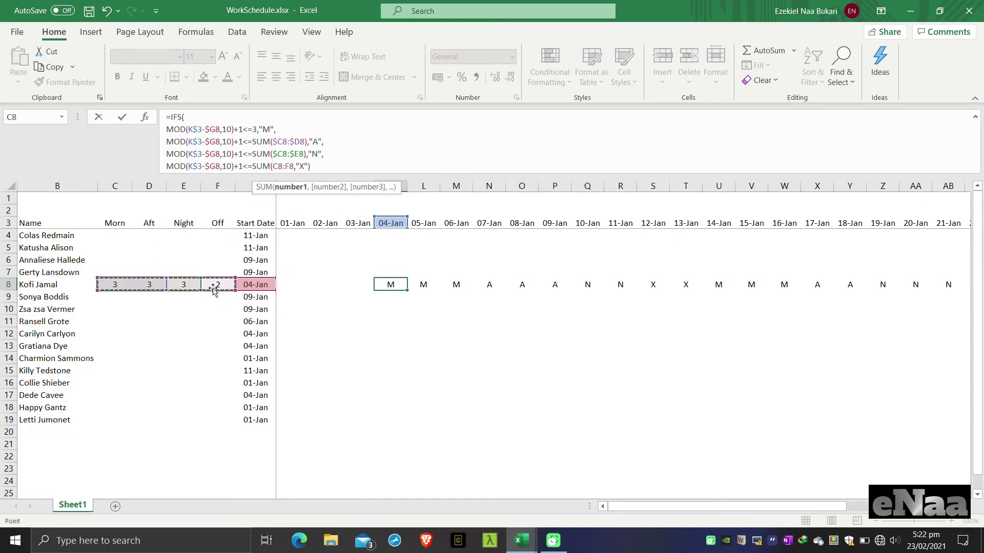
pyautogui.press('F4')
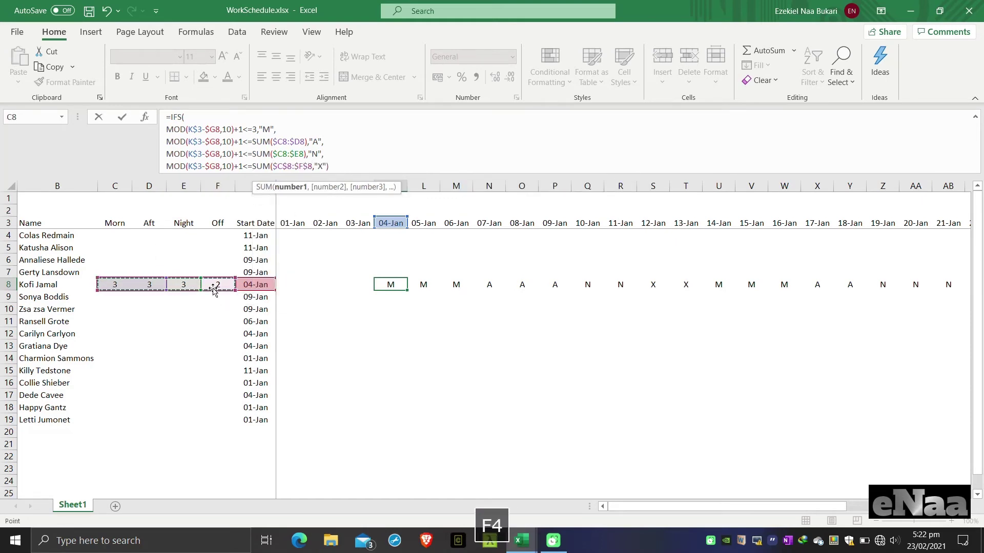
pyautogui.press('F4')
pyautogui.press('F4')
pyautogui.write('),')
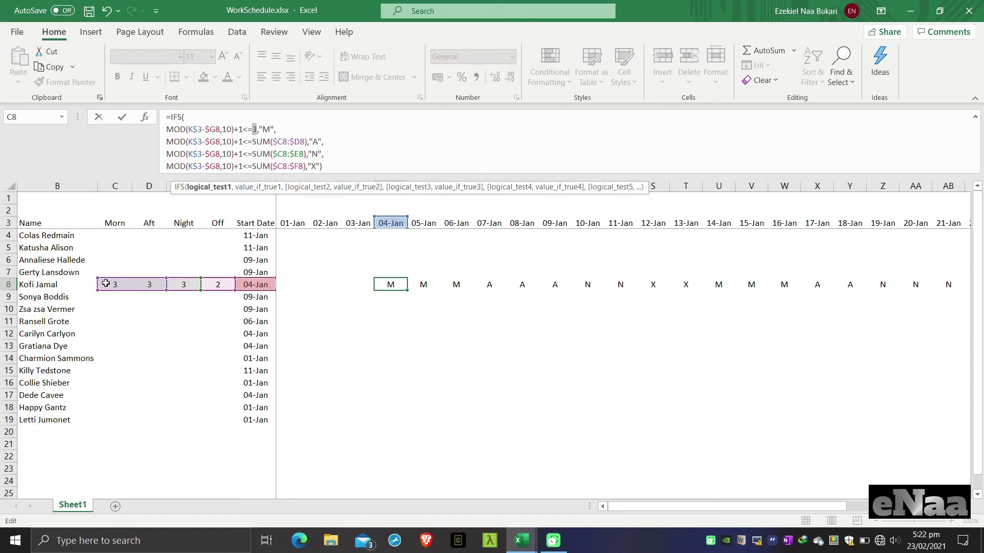
# In K8's formula, replace the fixed morning limit for "M" with SUM($C8:$C8), keeping the column references absolute.
pyautogui.write('sum')
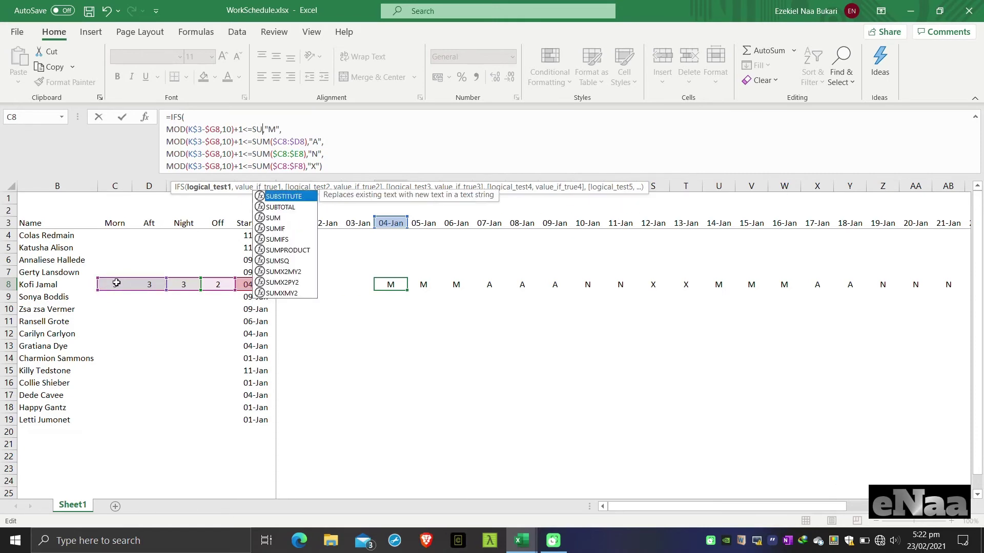
pyautogui.press('Tab')
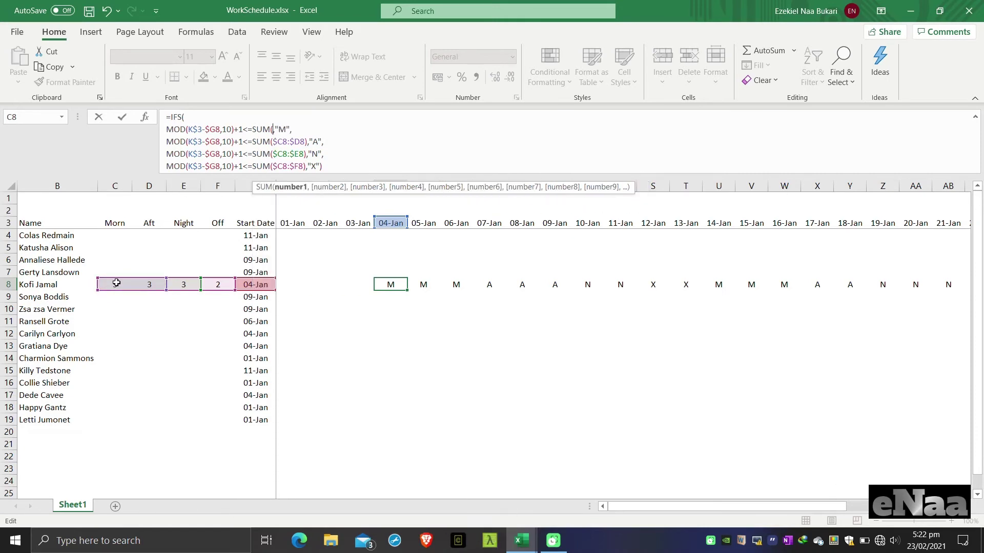
pyautogui.click(113, 285)
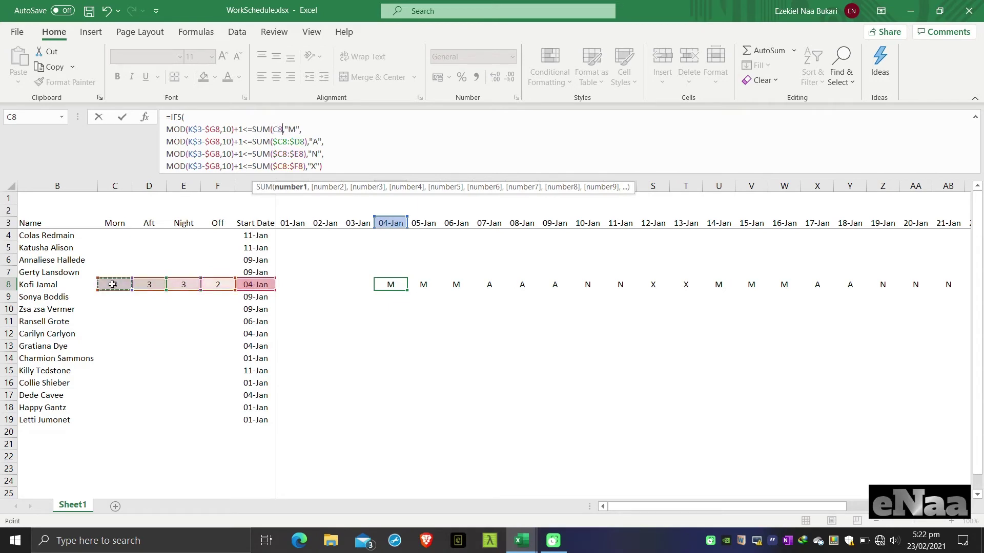
pyautogui.press('F8')
pyautogui.click(298, 129)
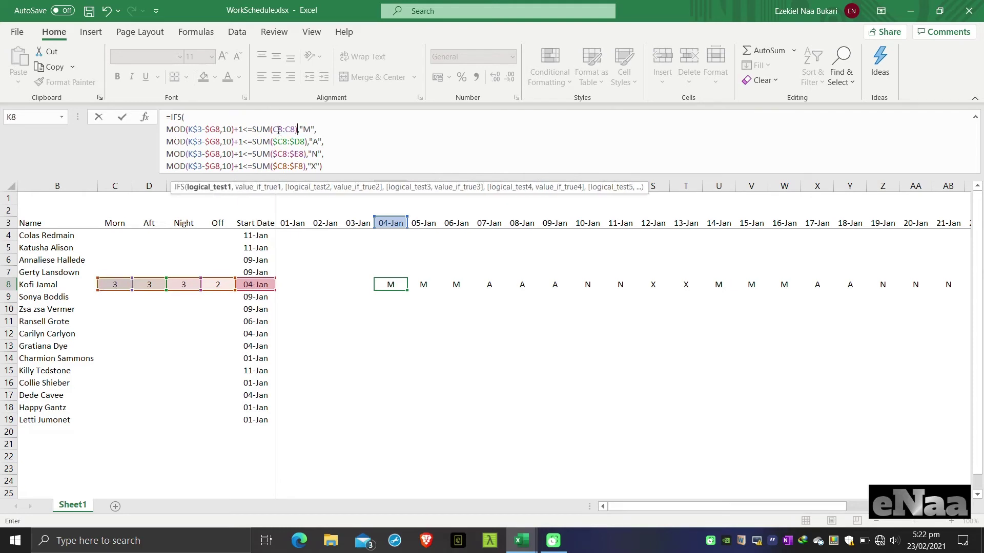
pyautogui.click(258, 143)
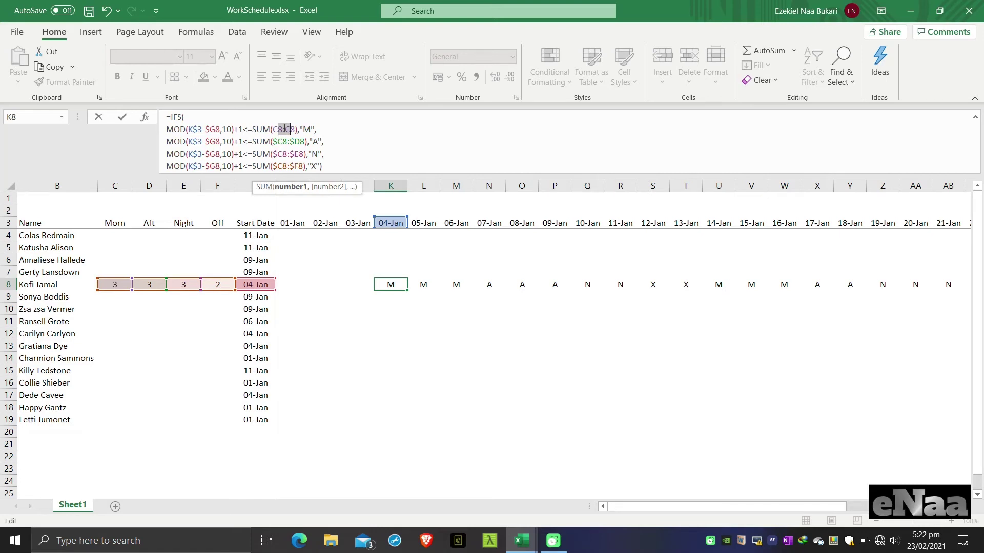
pyautogui.press('F4')
pyautogui.press('F4')
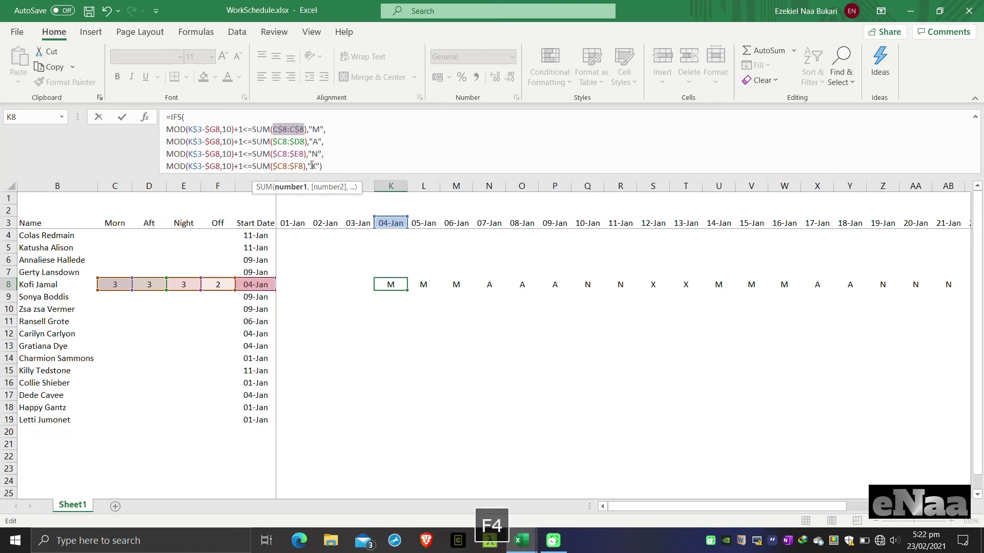
pyautogui.click(282, 142)
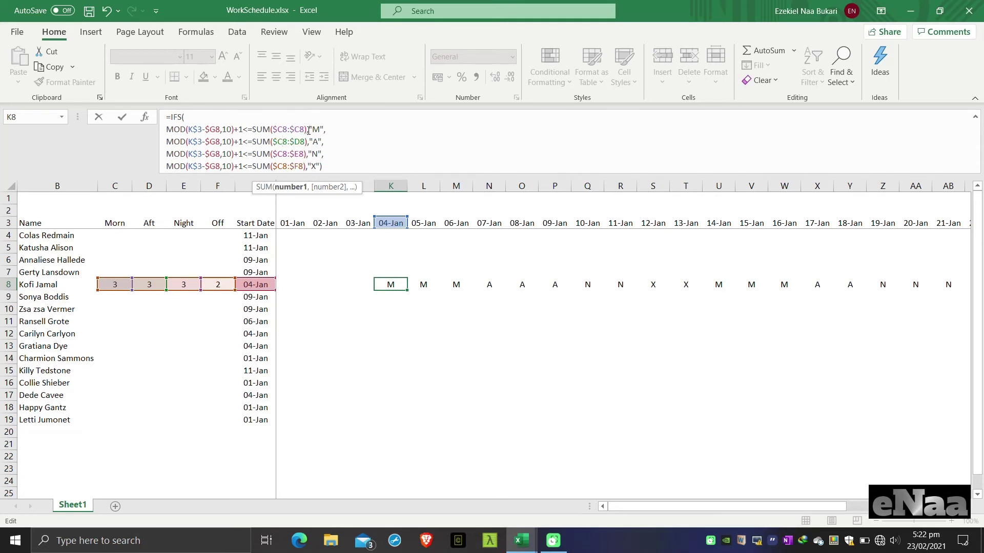
# Add a space before each of the letters "M", "A", "N" and "X" in K8's formula and enter it.
pyautogui.click(309, 130)
pyautogui.press('Down')
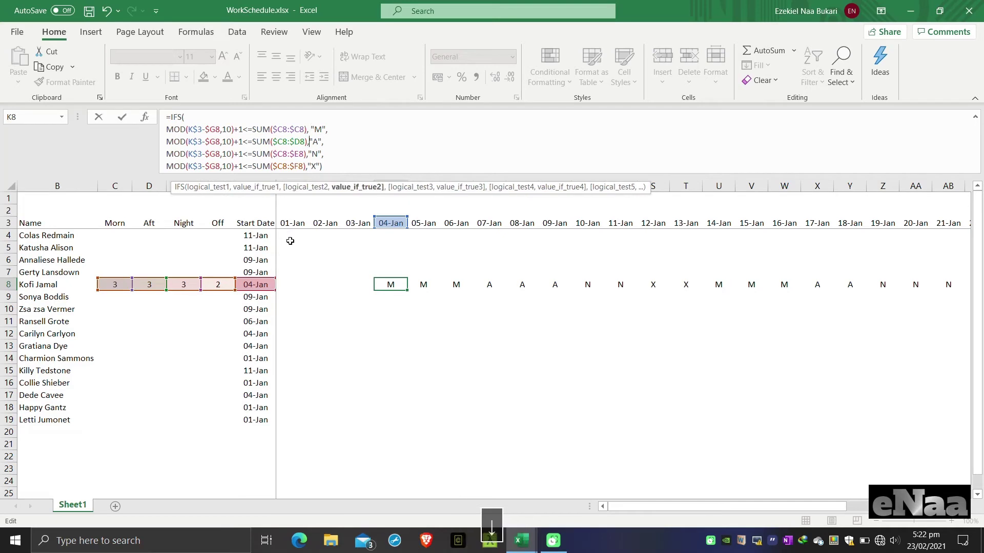
pyautogui.press('Down')
pyautogui.press('Down')
pyautogui.press('Left')
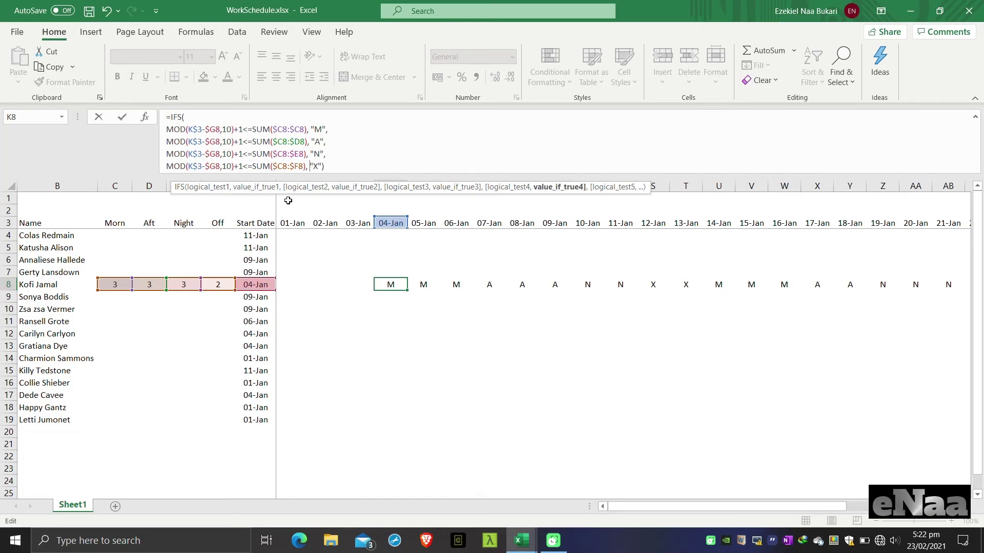
pyautogui.press('Return')
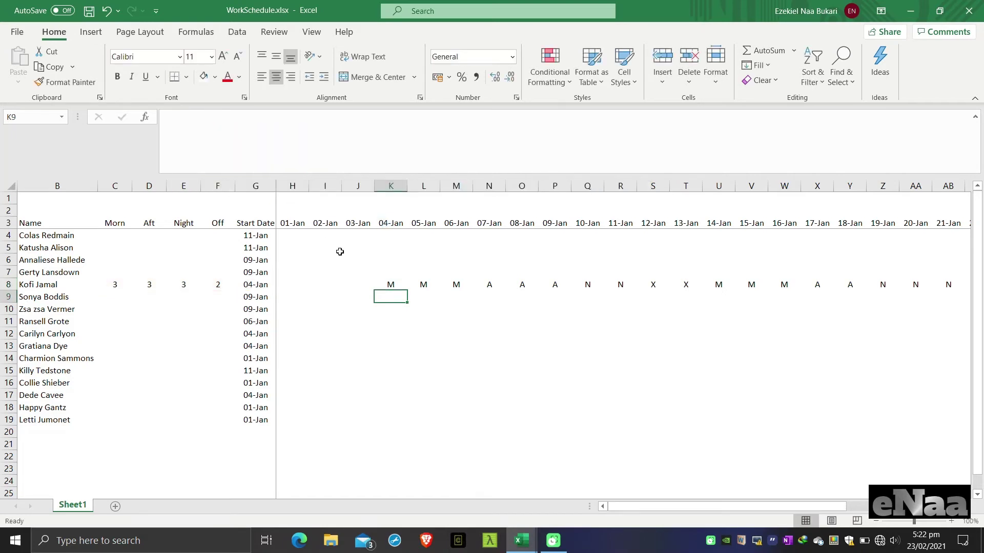
# Copy the updated formula from K8 into L8:AL8, covering 05-Jan to 31-Jan.
pyautogui.press('Up')
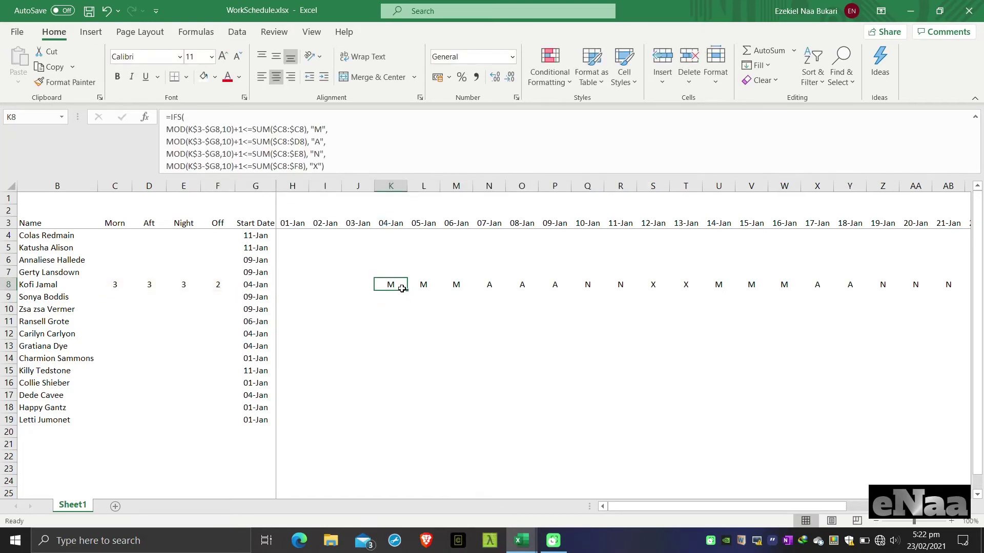
pyautogui.hotkey('ctrl', 'c')
pyautogui.press('Right')
pyautogui.hotkey('shift', 'Right')
pyautogui.hotkey('shift', 'Right')
pyautogui.hotkey('shift', 'Right')
pyautogui.hotkey('shift', 'Right')
pyautogui.hotkey('shift', 'Right')
pyautogui.hotkey('shift', 'Right')
pyautogui.hotkey('shift', 'Right')
pyautogui.hotkey('shift', 'Right')
pyautogui.hotkey('shift', 'Right')
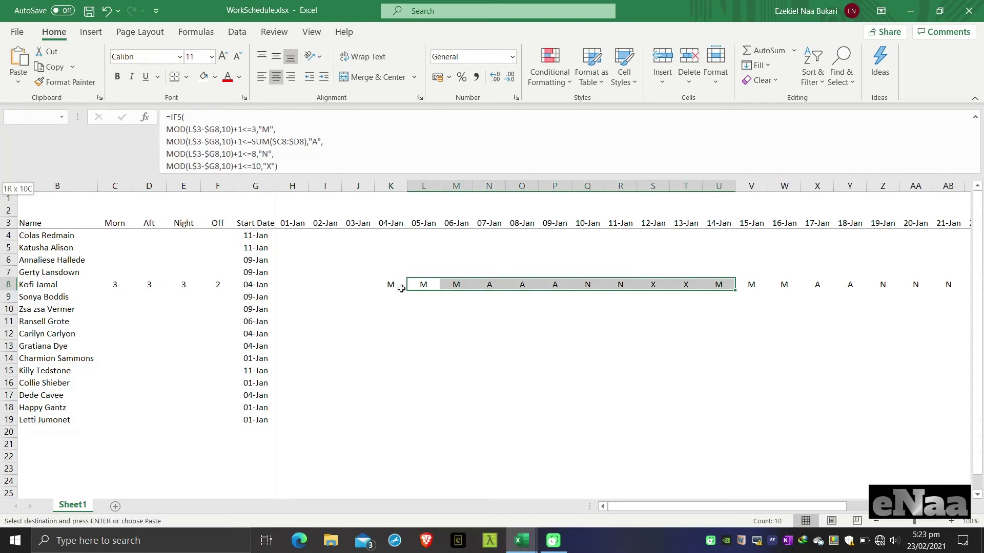
pyautogui.hotkey('shift', 'Right')
pyautogui.hotkey('shift', 'Right')
pyautogui.hotkey('shift', 'Right')
pyautogui.hotkey('shift', 'Right')
pyautogui.hotkey('shift', 'Right')
pyautogui.hotkey('shift', 'Right')
pyautogui.hotkey('shift', 'Right')
pyautogui.hotkey('shift', 'Right')
pyautogui.hotkey('shift', 'Right')
pyautogui.hotkey('shift', 'Right')
pyautogui.hotkey('shift', 'Right')
pyautogui.hotkey('shift', 'Right')
pyautogui.hotkey('shift', 'Right')
pyautogui.hotkey('shift', 'Right')
pyautogui.hotkey('shift', 'Right')
pyautogui.hotkey('shift', 'Right')
pyautogui.hotkey('shift', 'Right')
pyautogui.hotkey('shift', 'Right')
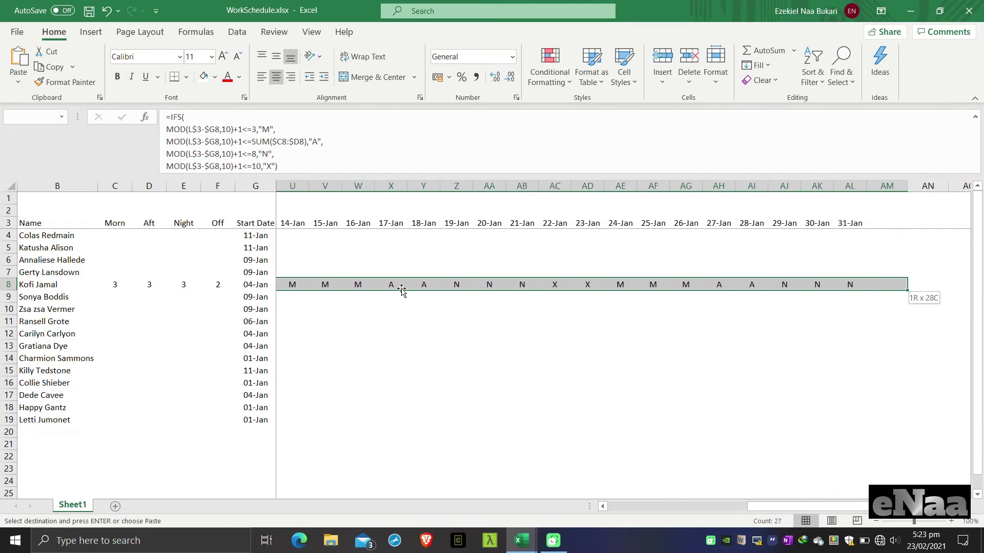
pyautogui.hotkey('shift', 'Left')
pyautogui.hotkey('ctrl', 'v')
pyautogui.hotkey('ctrl', 'v')
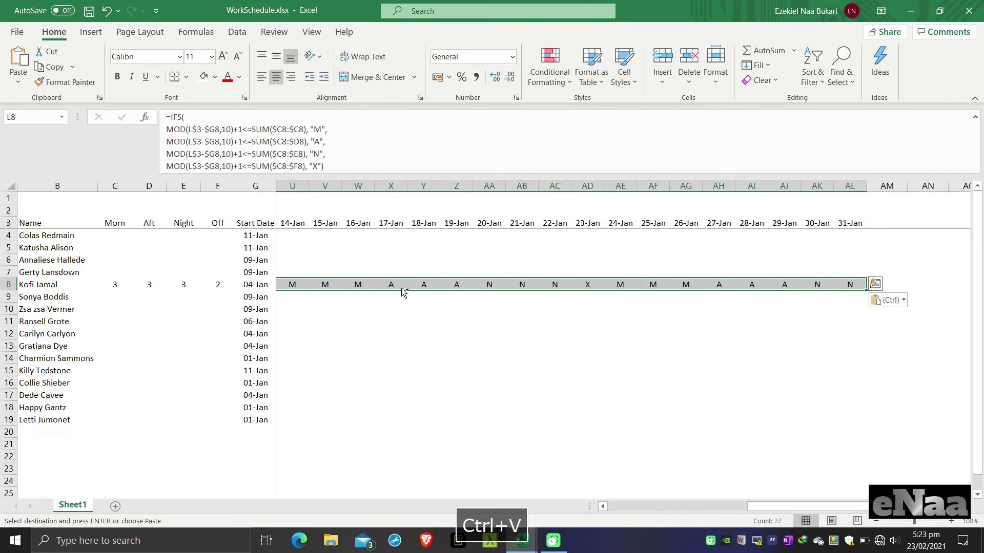
# Check row 8's shift letters from 04-Jan to 14-Jan against the morning, afternoon, night and off counts in C8:F8.
pyautogui.hotkey('ctrl', 'Left')
pyautogui.press('Right')
pyautogui.press('Right')
pyautogui.press('Right')
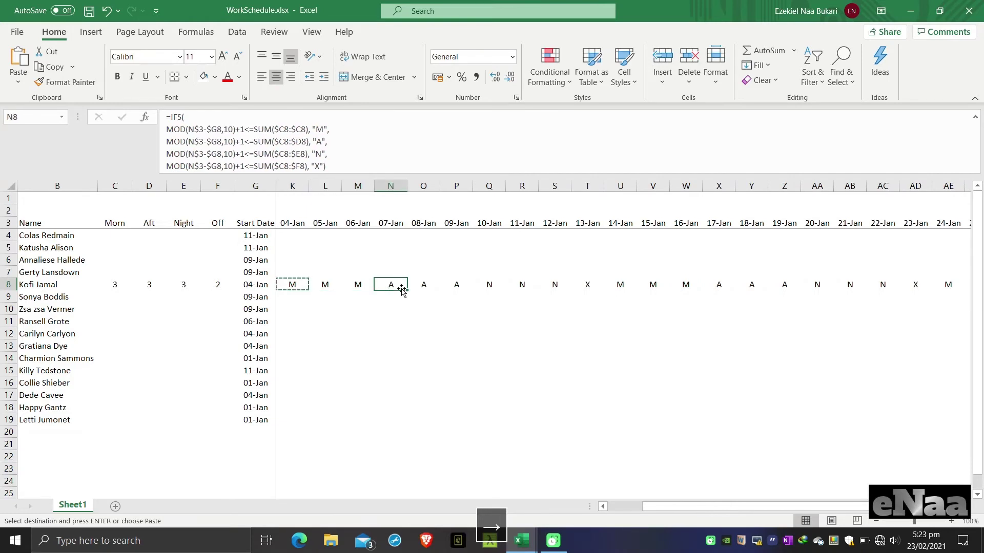
pyautogui.press('Escape')
pyautogui.press('Left')
pyautogui.press('Left')
pyautogui.press('Left')
pyautogui.press('Left')
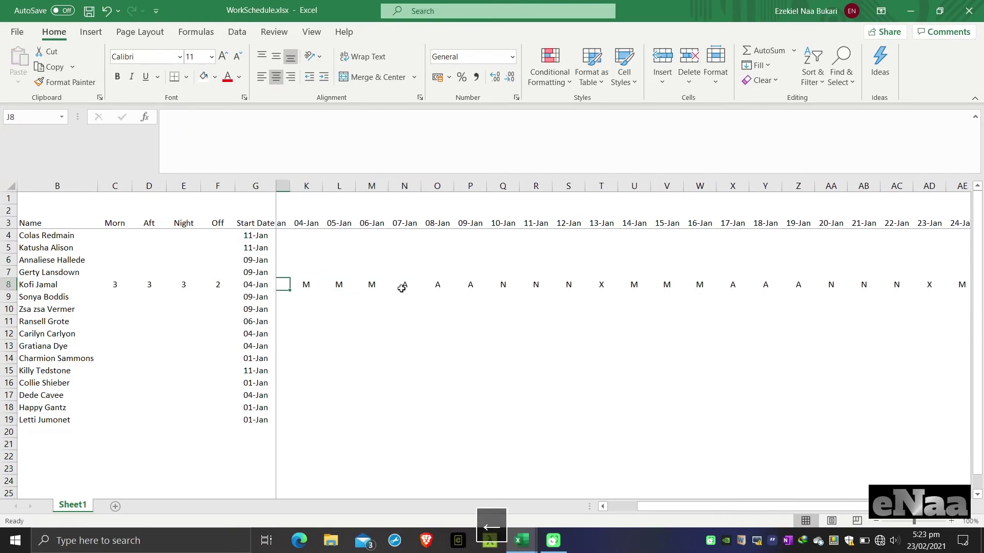
pyautogui.press('Right')
pyautogui.press('Right')
pyautogui.press('Right')
pyautogui.press('Right')
pyautogui.press('Right')
pyautogui.press('Right')
pyautogui.press('Right')
pyautogui.press('Right')
pyautogui.press('Right')
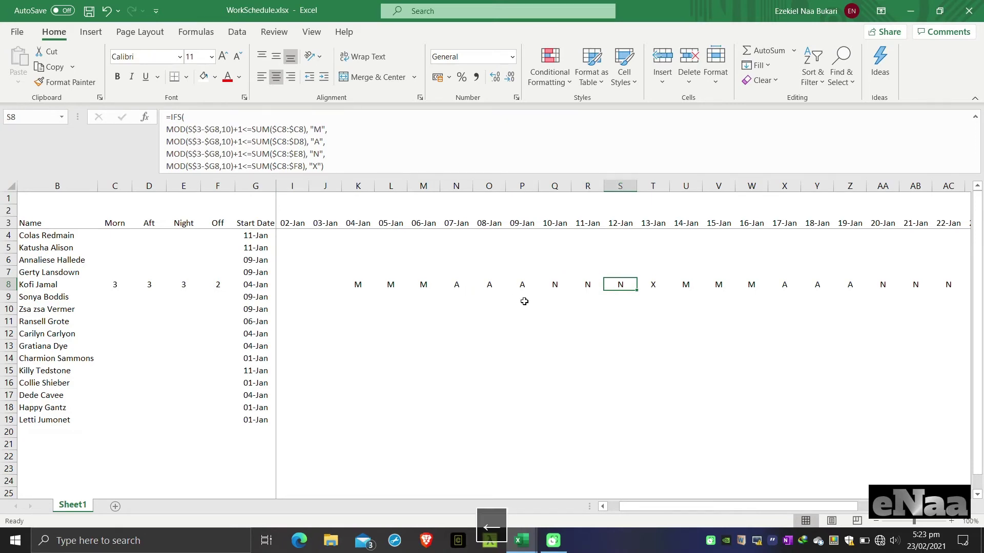
pyautogui.press('Left')
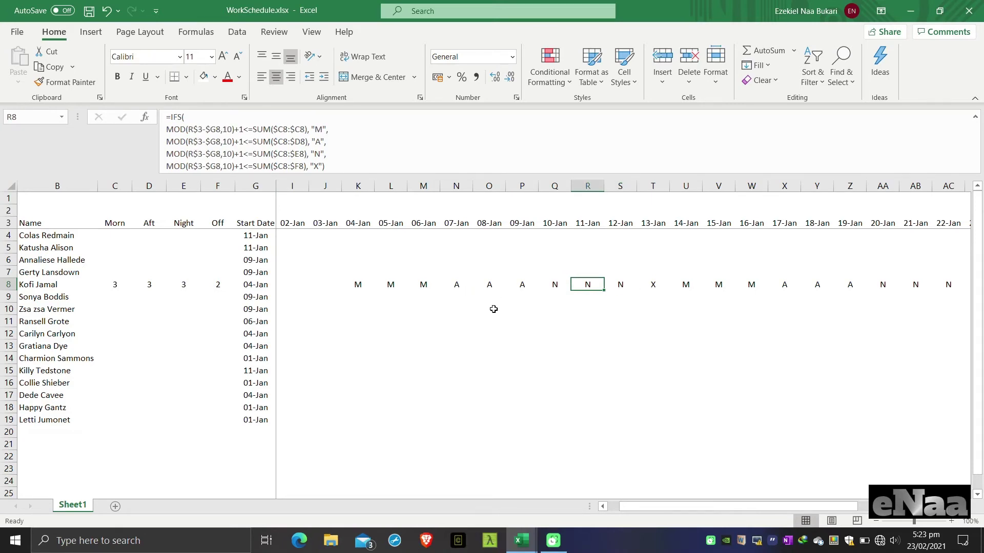
pyautogui.press('Left')
pyautogui.moveTo(470, 287); pyautogui.dragTo(524, 286)
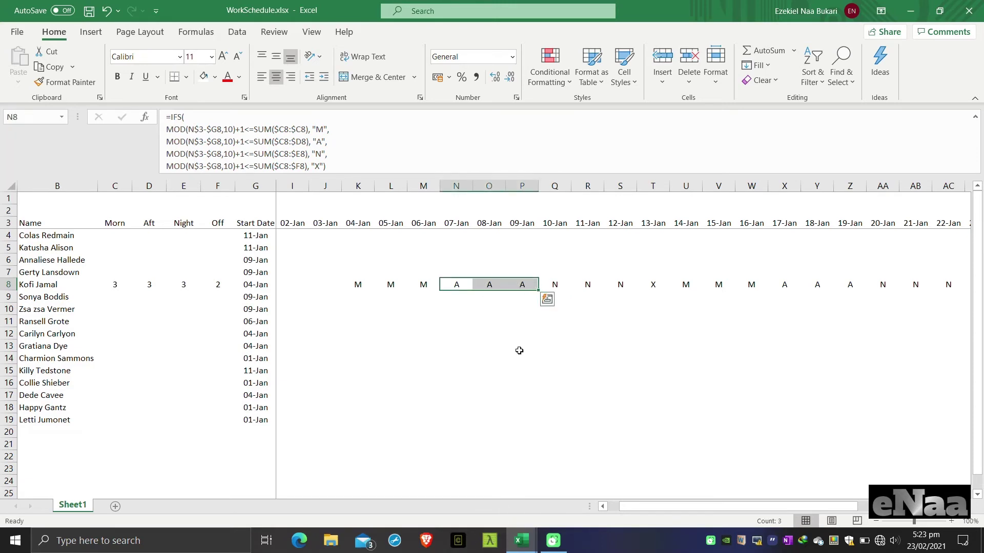
pyautogui.moveTo(558, 285); pyautogui.dragTo(623, 285)
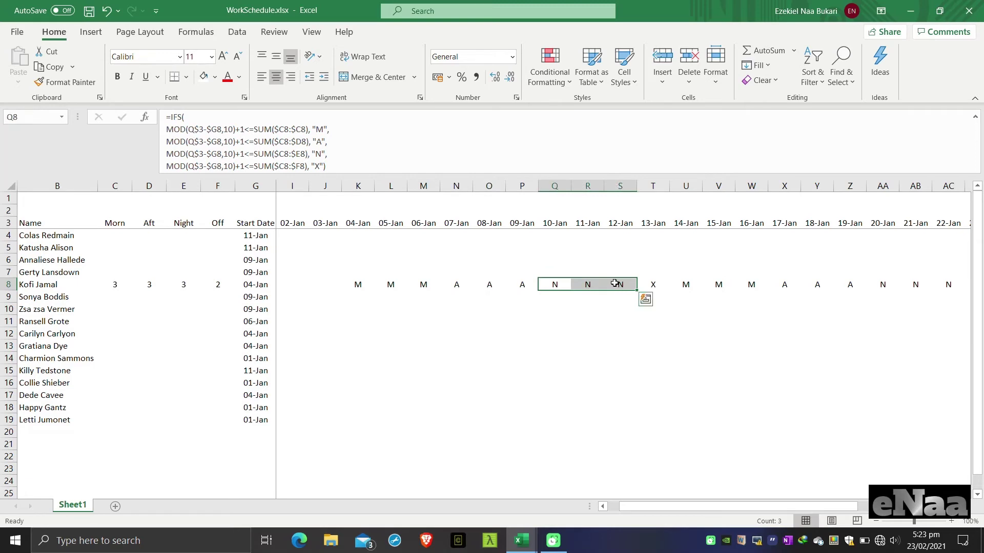
pyautogui.click(651, 283)
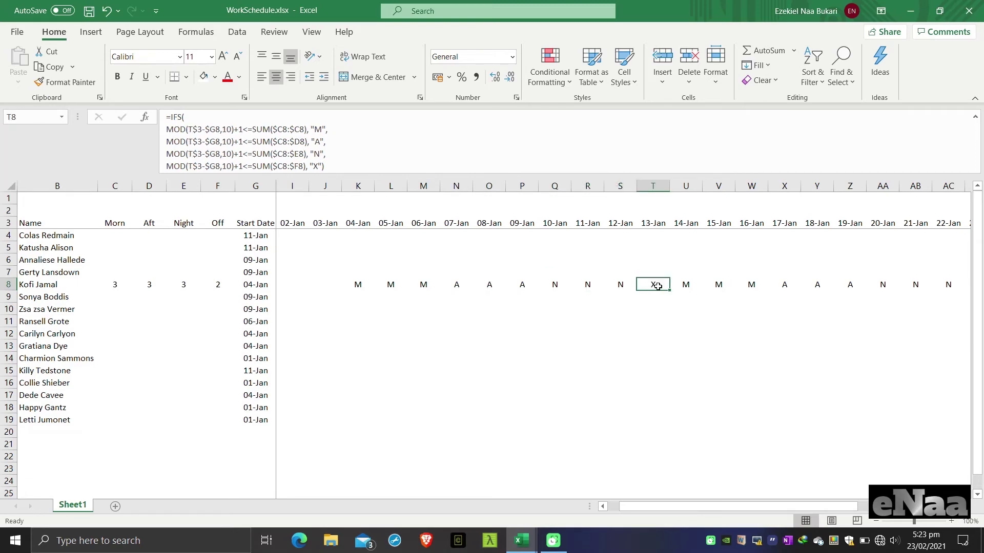
pyautogui.press('Right')
pyautogui.press('Left')
# Open Evaluate Formula for the 14-Jan cell U8 and move its dialog below row 8 so the shift letters are uncovered.
pyautogui.press('Right')
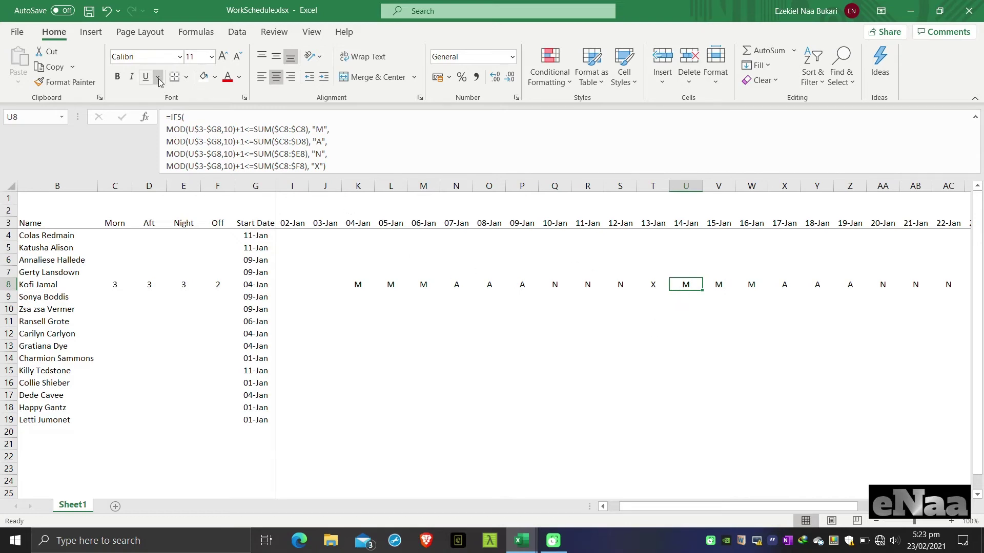
pyautogui.click(194, 32)
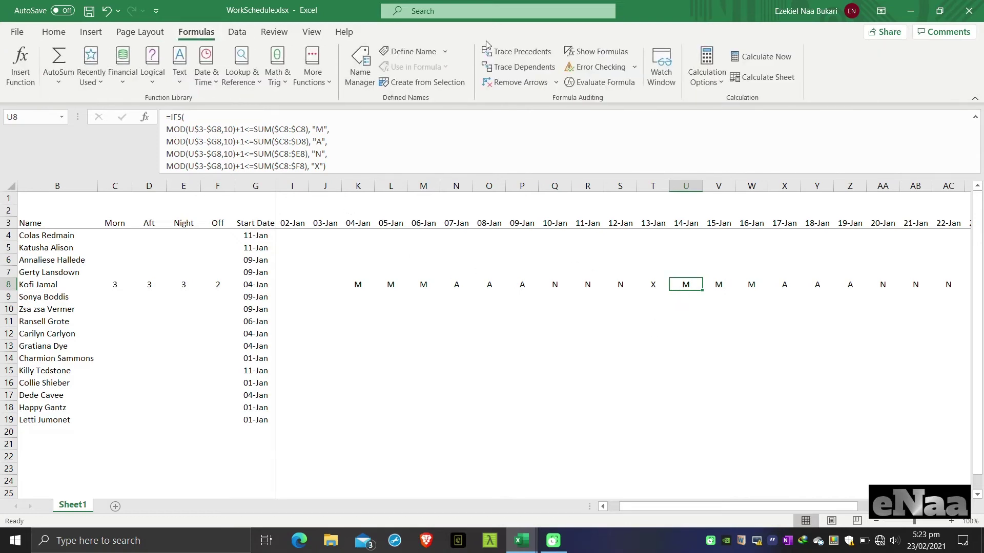
pyautogui.click(605, 83)
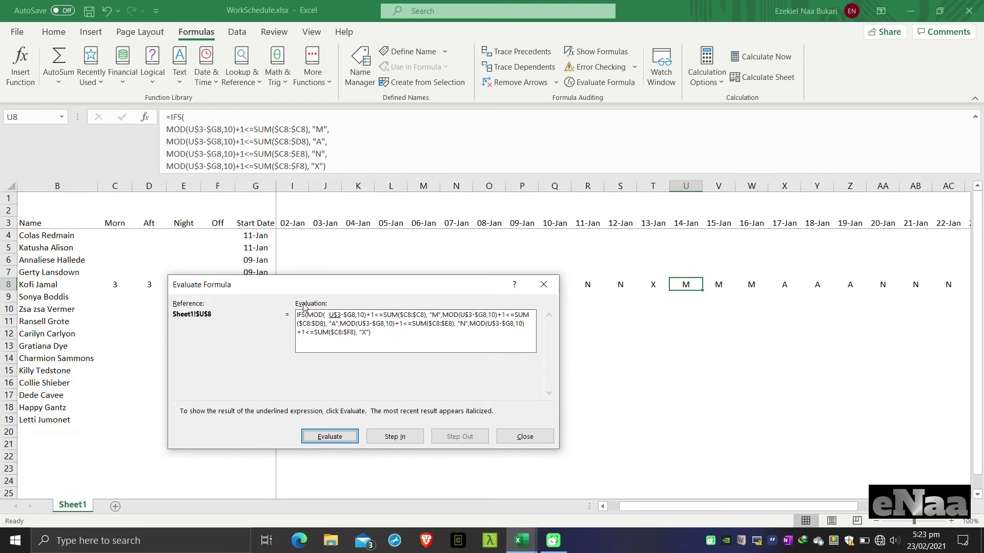
pyautogui.moveTo(295, 292); pyautogui.dragTo(386, 320)
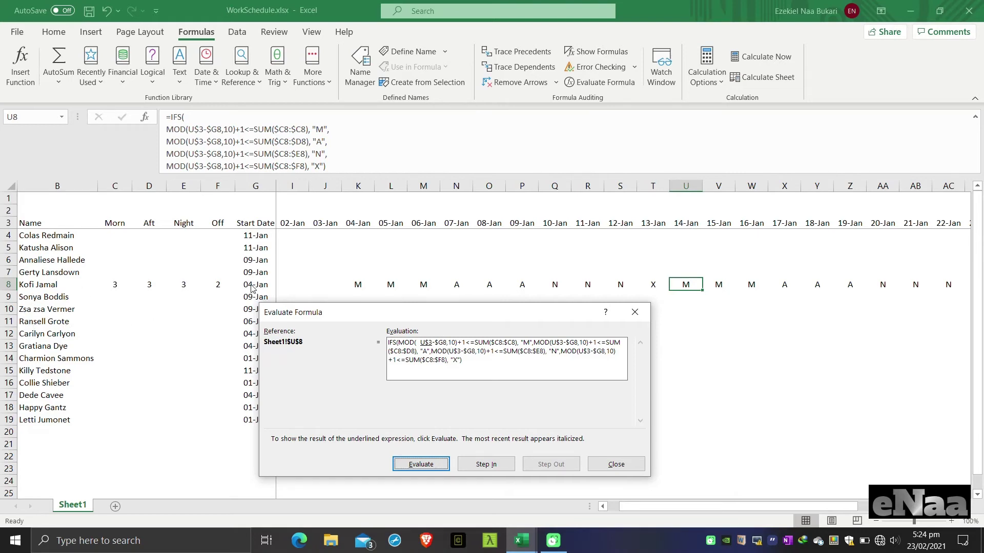
# Evaluate the 14-Jan formula in U8 part by part up to its first SUM($C8:$C8) limit and close the evaluation.
pyautogui.click(422, 462)
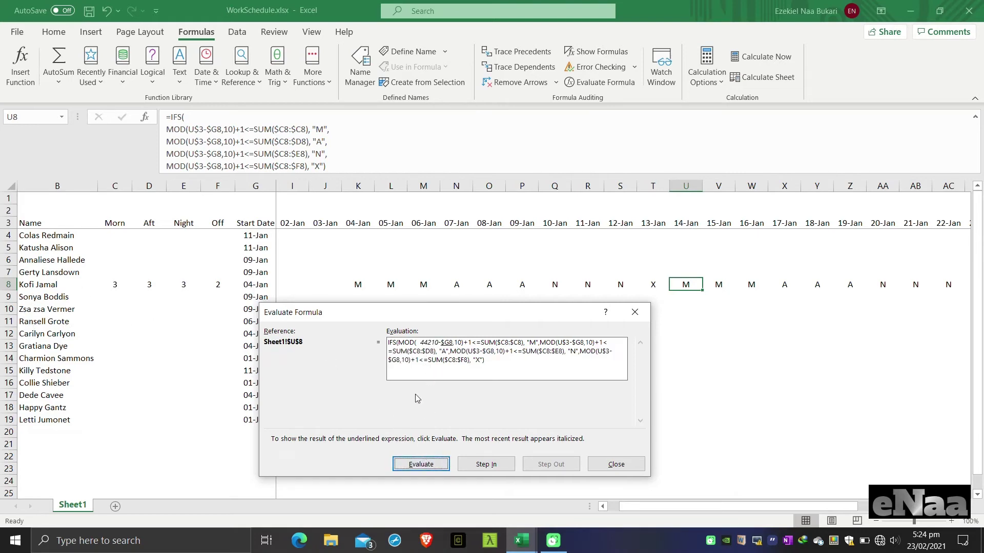
pyautogui.click(421, 464)
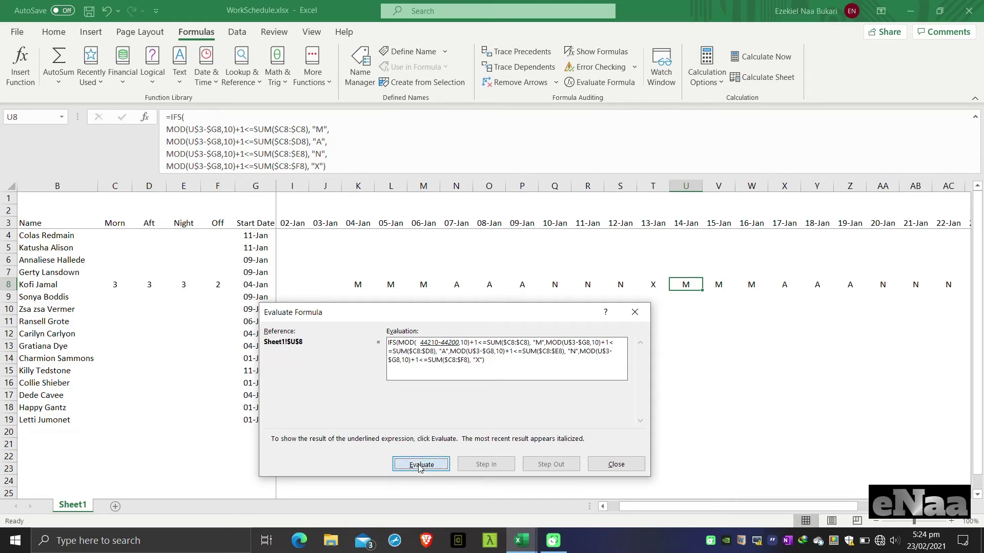
pyautogui.click(420, 464)
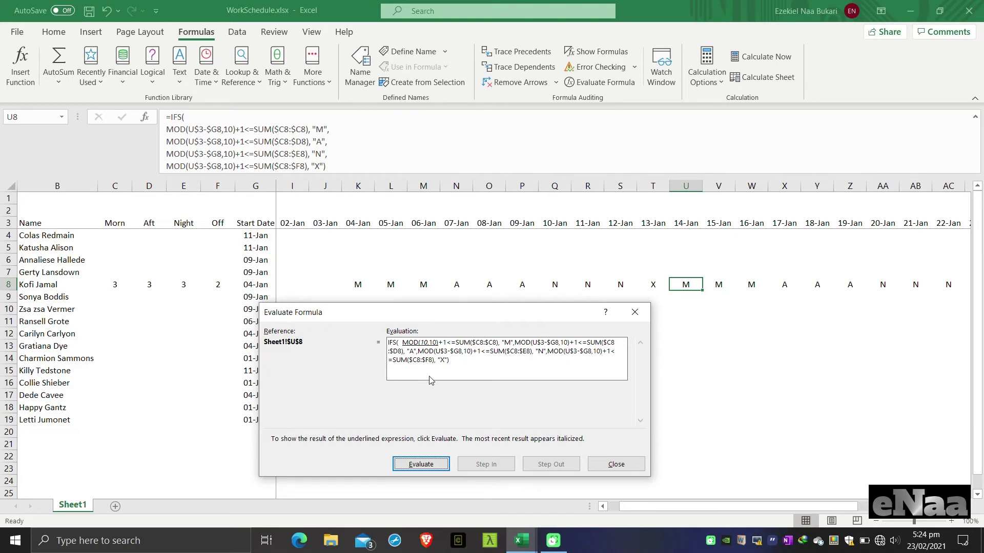
pyautogui.click(421, 465)
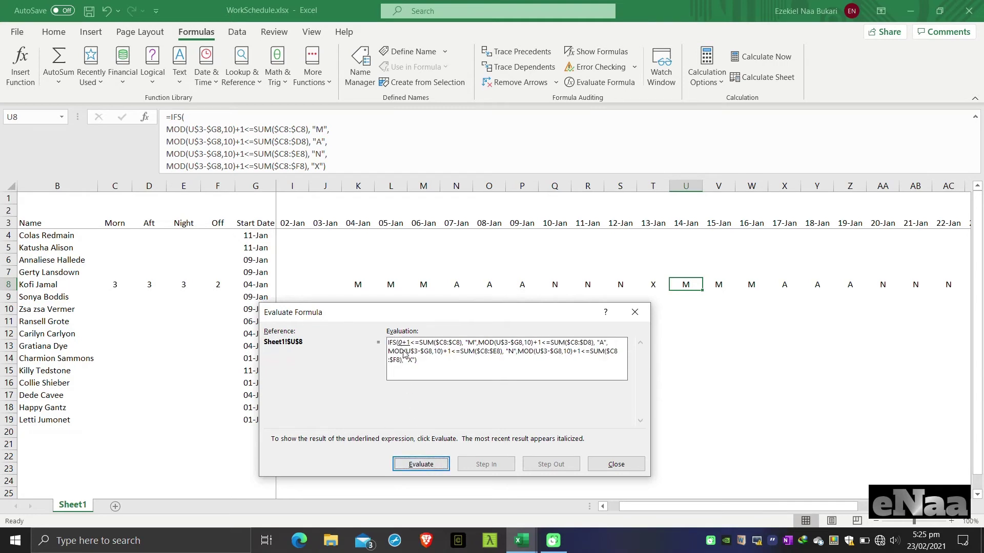
pyautogui.click(423, 464)
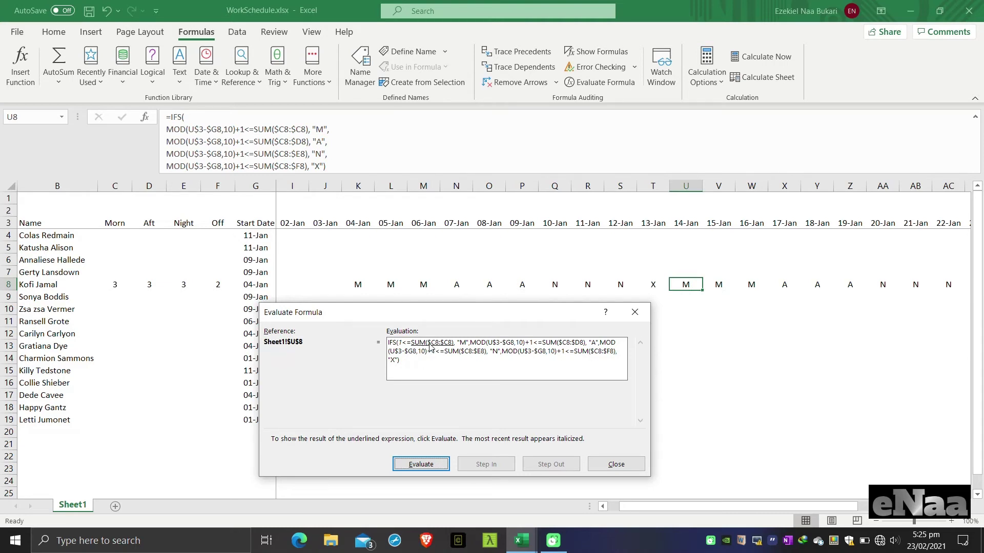
pyautogui.click(612, 463)
# Replace the fixed divisor 10 in the "M" line of K8's formula with SUM($C8:$F8), keeping the columns absolute.
pyautogui.click(359, 280)
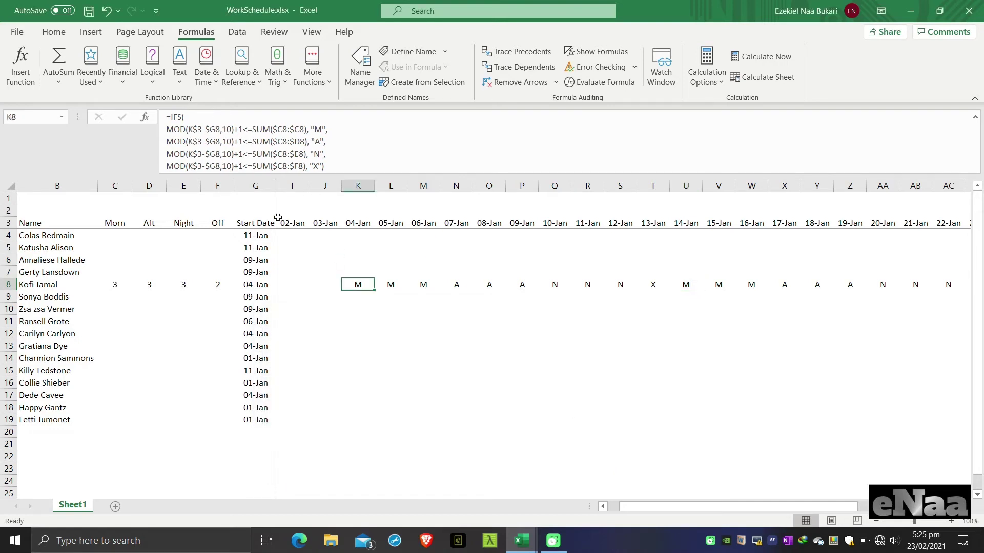
pyautogui.click(223, 129)
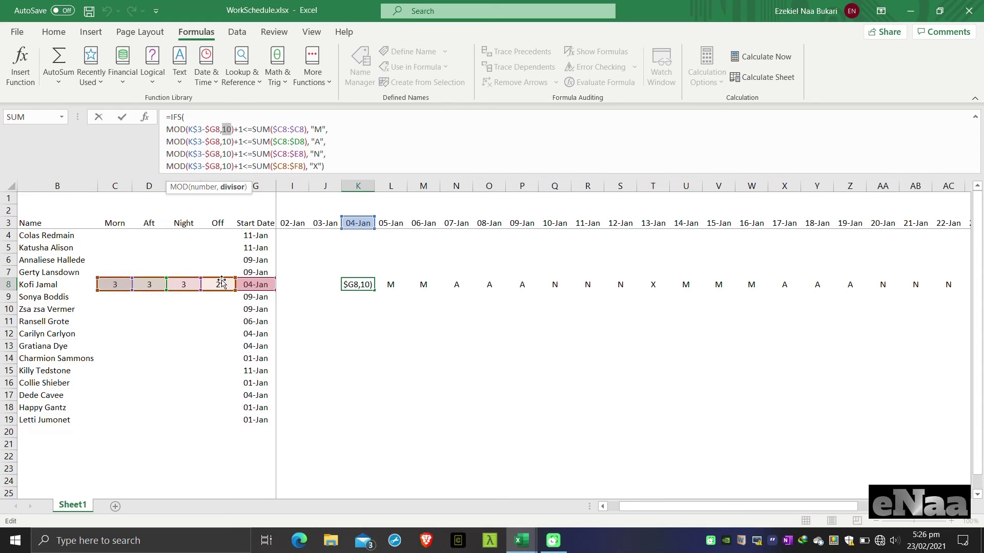
pyautogui.write('=')
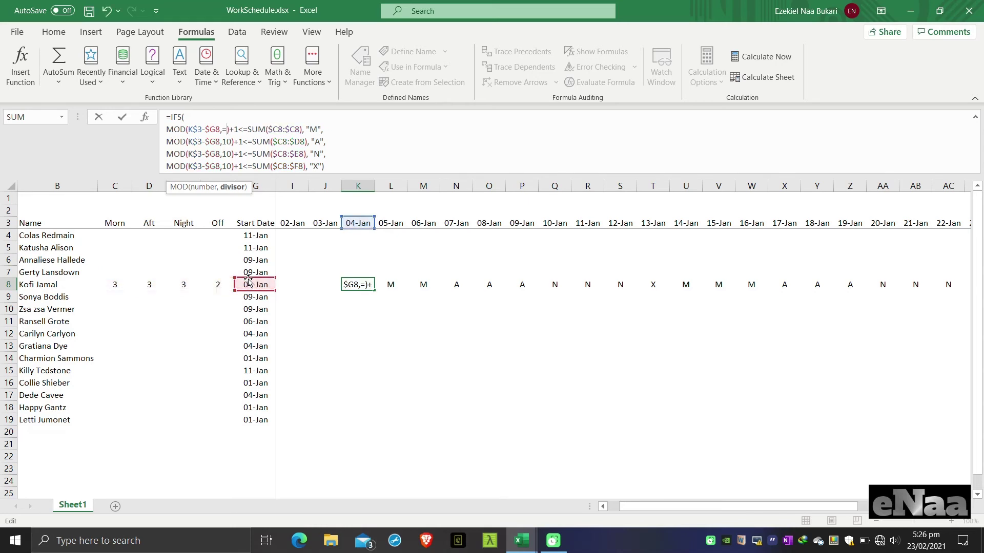
pyautogui.press('BackSpace')
pyautogui.write('SUM')
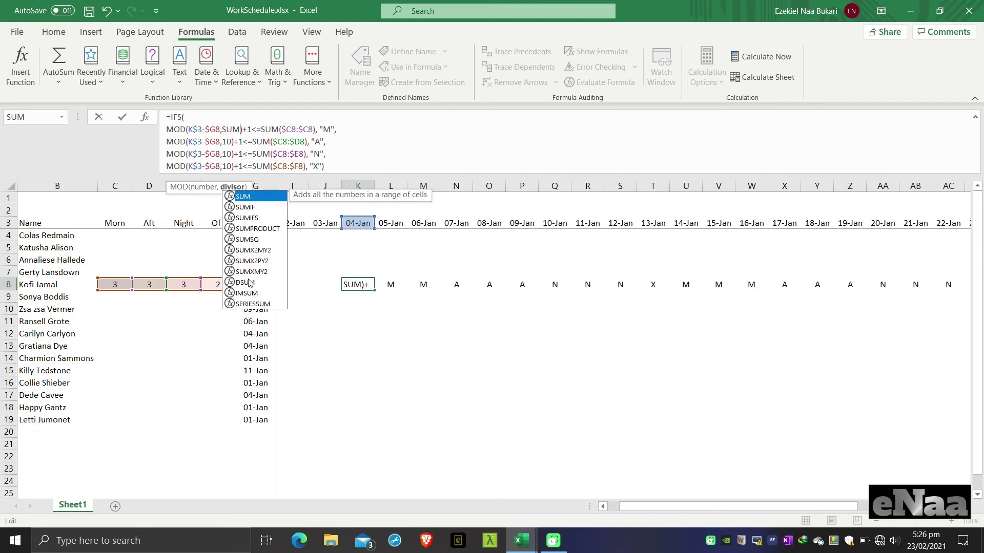
pyautogui.press('Tab')
pyautogui.moveTo(114, 285); pyautogui.dragTo(207, 282)
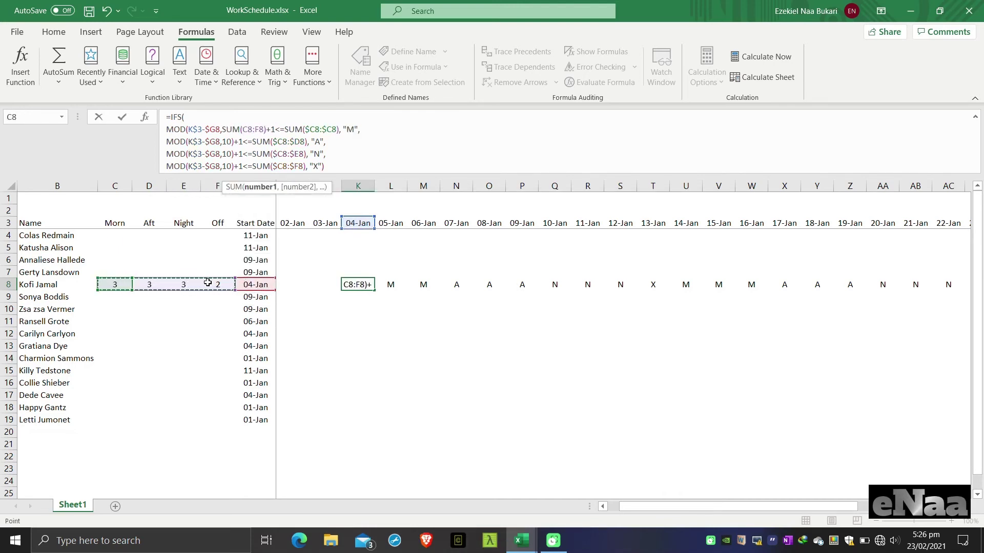
pyautogui.press('F4')
pyautogui.press('F4')
pyautogui.press('F4')
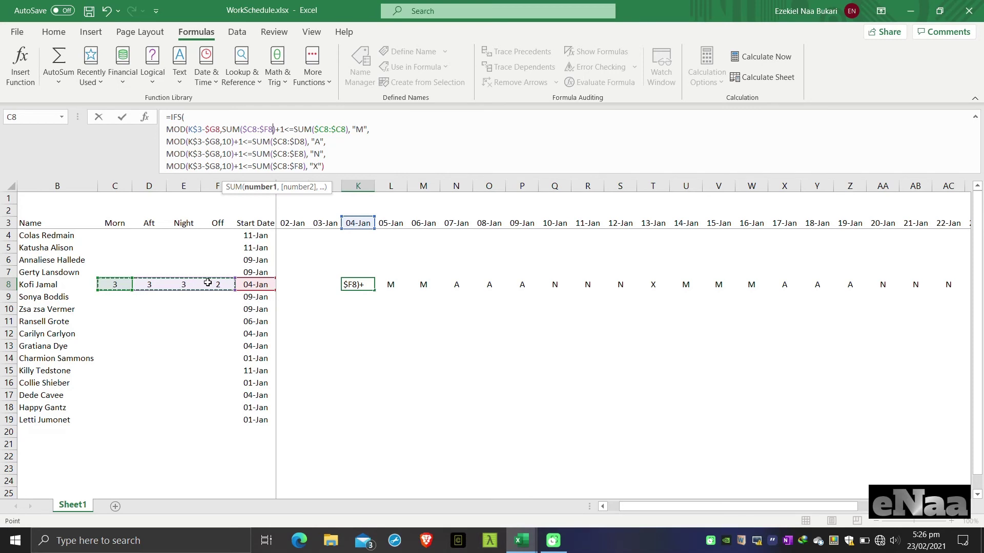
pyautogui.write(')')
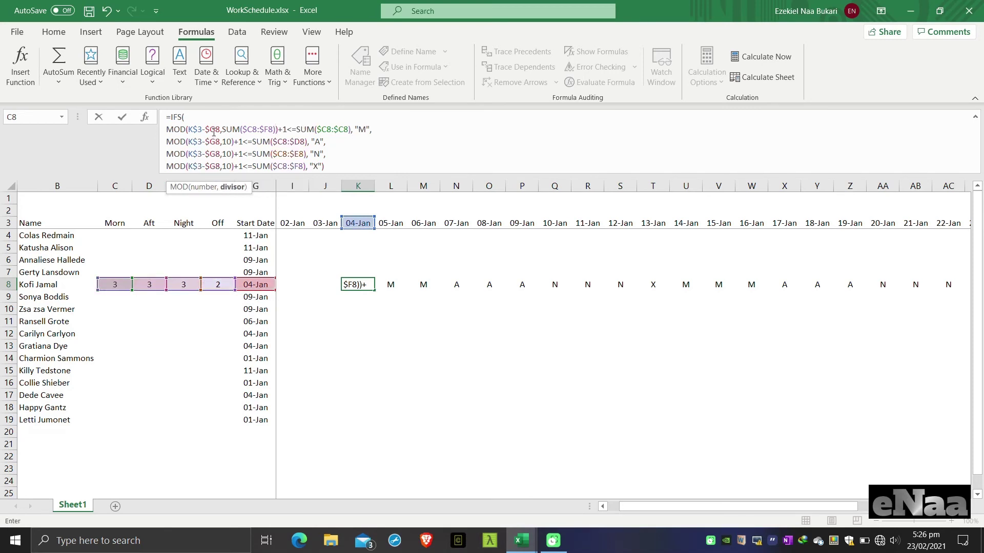
# Copy SUM($C8:$F8) over the divisor 10 in the "A", "N" and "X" lines of K8's formula and enter it.
pyautogui.moveTo(224, 130); pyautogui.dragTo(276, 130)
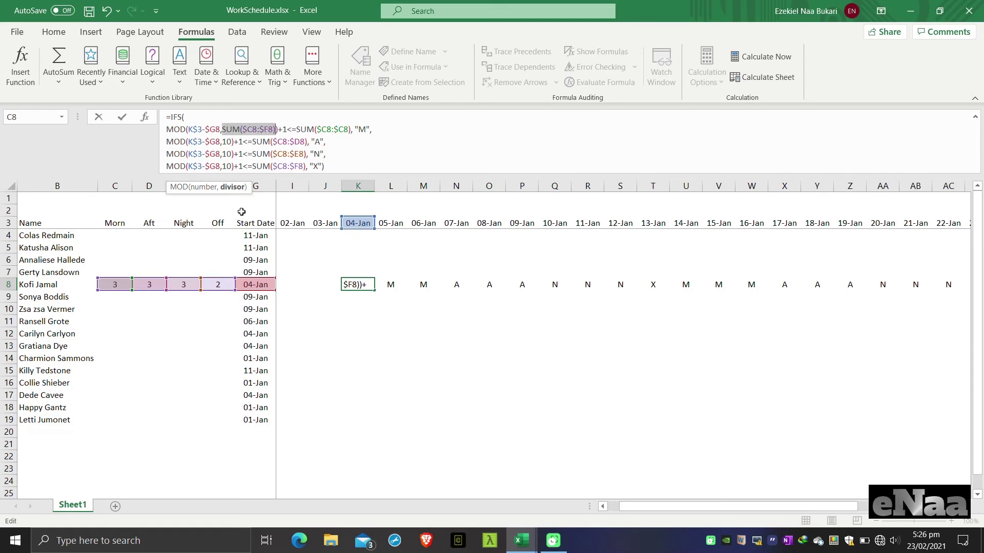
pyautogui.hotkey('ctrl', 'c')
pyautogui.click(231, 143)
pyautogui.press('BackSpace')
pyautogui.press('BackSpace')
pyautogui.hotkey('ctrl', 'v')
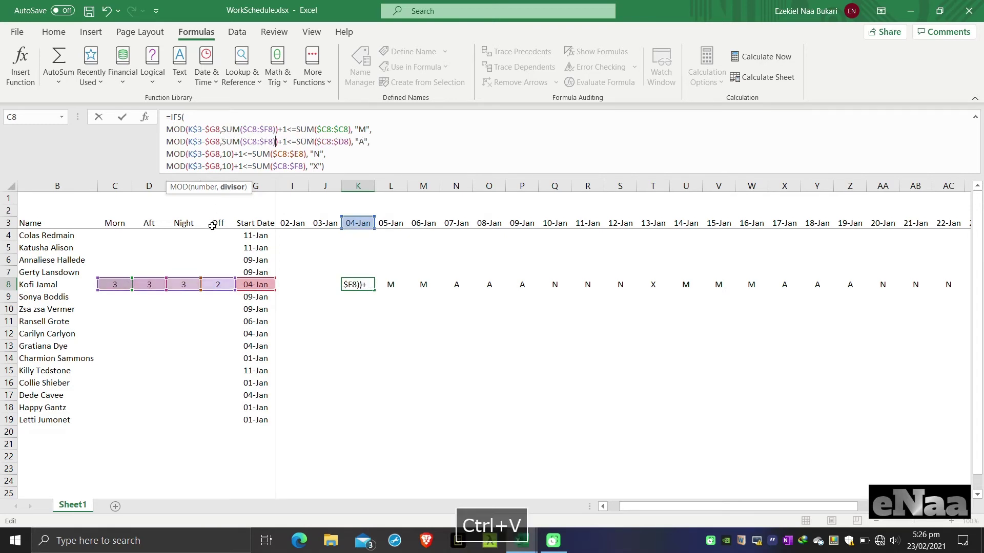
pyautogui.press('BackSpace')
pyautogui.press('BackSpace')
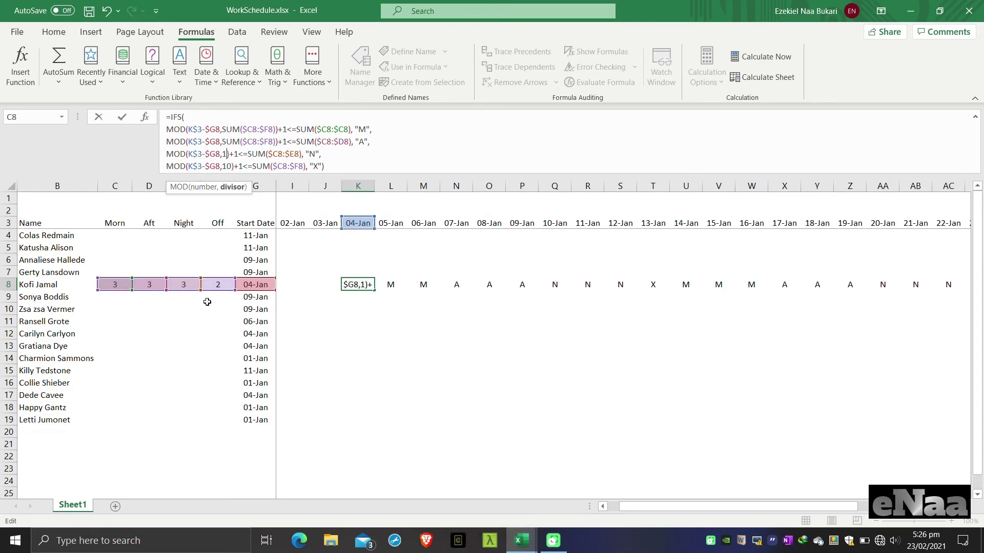
pyautogui.hotkey('ctrl', 'v')
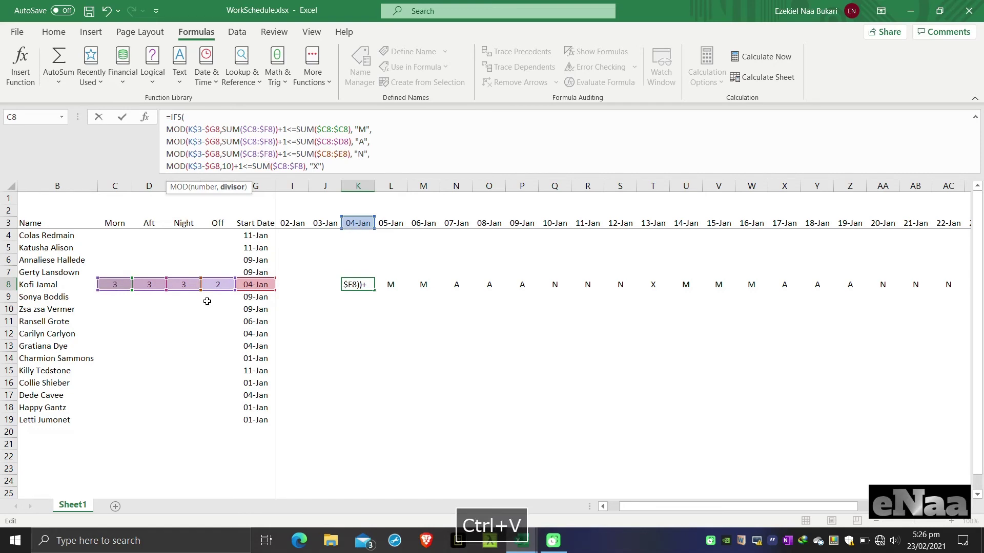
pyautogui.click(230, 167)
pyautogui.press('BackSpace')
pyautogui.press('BackSpace')
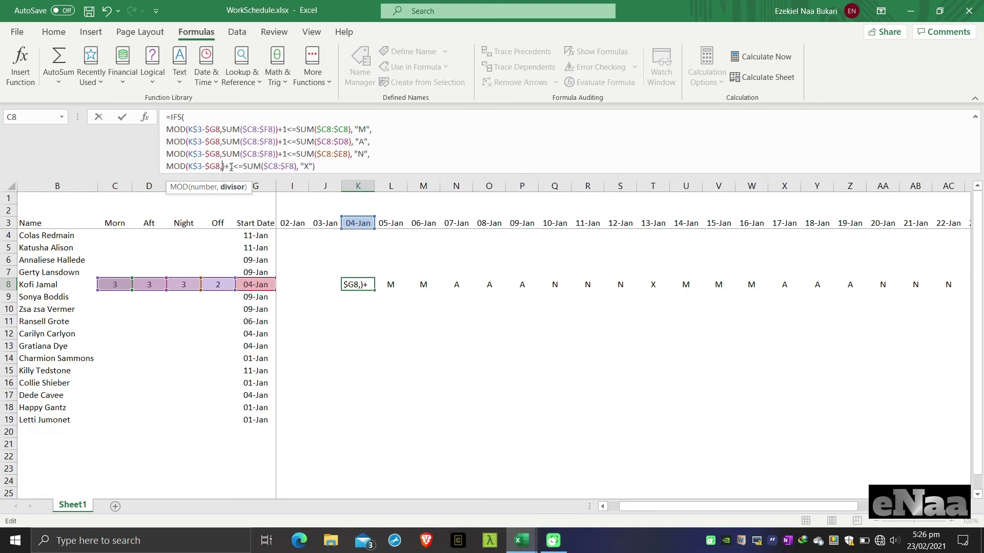
pyautogui.hotkey('ctrl', 'v')
pyautogui.press('Return')
# Fill K8's revised formula across row 8 through the 31-Jan cell AL8.
pyautogui.click(359, 285)
pyautogui.moveTo(374, 293); pyautogui.dragTo(885, 282)
# Check row 8's shift letters from 04-Jan through 14-Jan against the morning, afternoon, night and off counts.
pyautogui.press('Left')
pyautogui.press('Left')
pyautogui.press('Left')
pyautogui.press('Left')
pyautogui.press('Left')
pyautogui.press('Left')
pyautogui.press('Left')
pyautogui.press('Right')
pyautogui.press('Right')
pyautogui.press('Right')
pyautogui.press('Right')
pyautogui.press('Right')
pyautogui.press('Right')
pyautogui.press('Right')
pyautogui.press('Right')
pyautogui.press('Right')
pyautogui.press('Right')
pyautogui.press('Right')
pyautogui.press('Right')
pyautogui.press('Right')
pyautogui.press('Right')
pyautogui.press('Right')
pyautogui.press('Right')
pyautogui.press('Right')
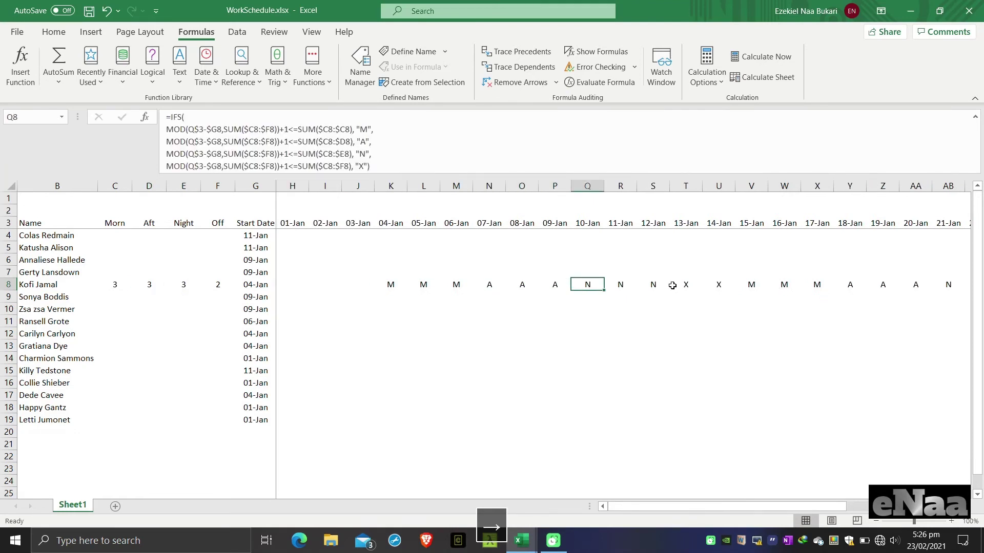
pyautogui.press('Left')
pyautogui.press('Right')
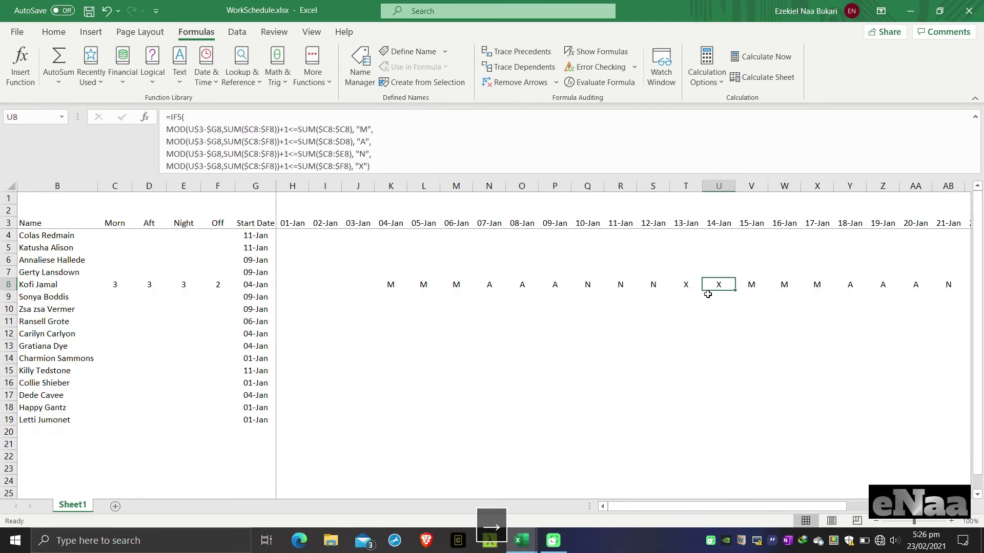
pyautogui.click(391, 285)
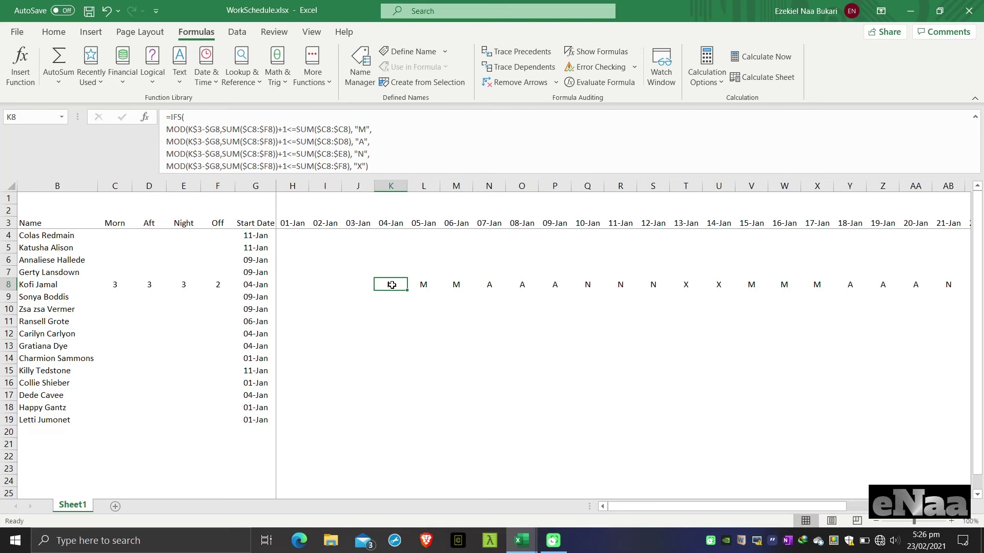
pyautogui.press('Left')
pyautogui.press('Left')
pyautogui.press('Left')
pyautogui.press('Left')
pyautogui.press('Right')
pyautogui.press('Right')
pyautogui.press('Right')
pyautogui.press('Right')
pyautogui.press('Right')
# Set row 8's off-day count in F8 to 0 and check how the rotation runs from 04-Jan to 13-Jan.
pyautogui.click(211, 283)
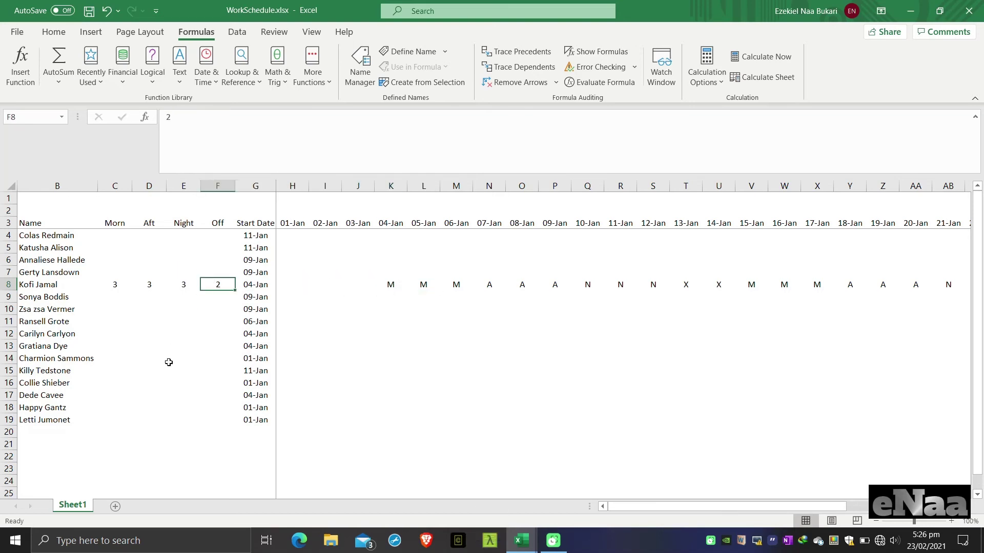
pyautogui.write('0')
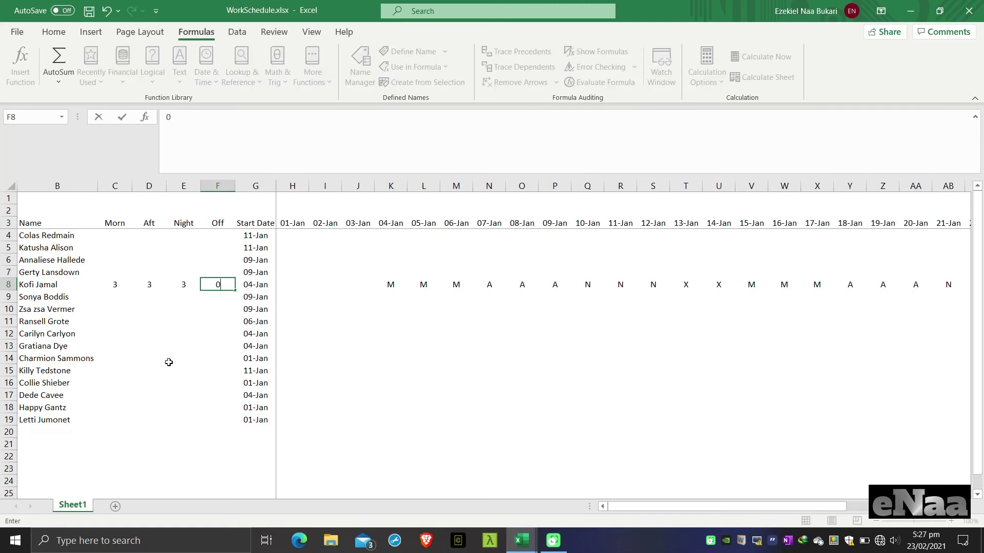
pyautogui.press('Right')
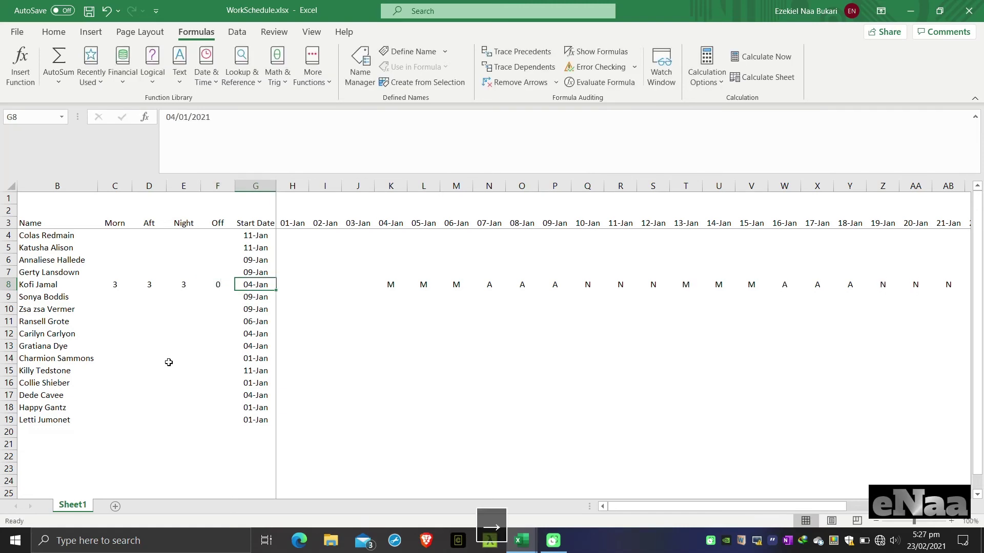
pyautogui.click(380, 284)
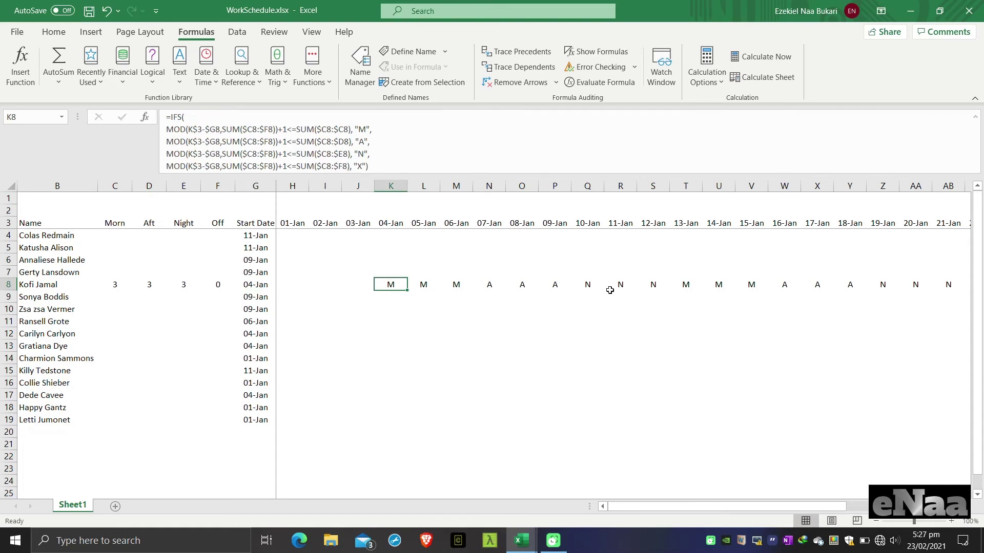
pyautogui.click(686, 284)
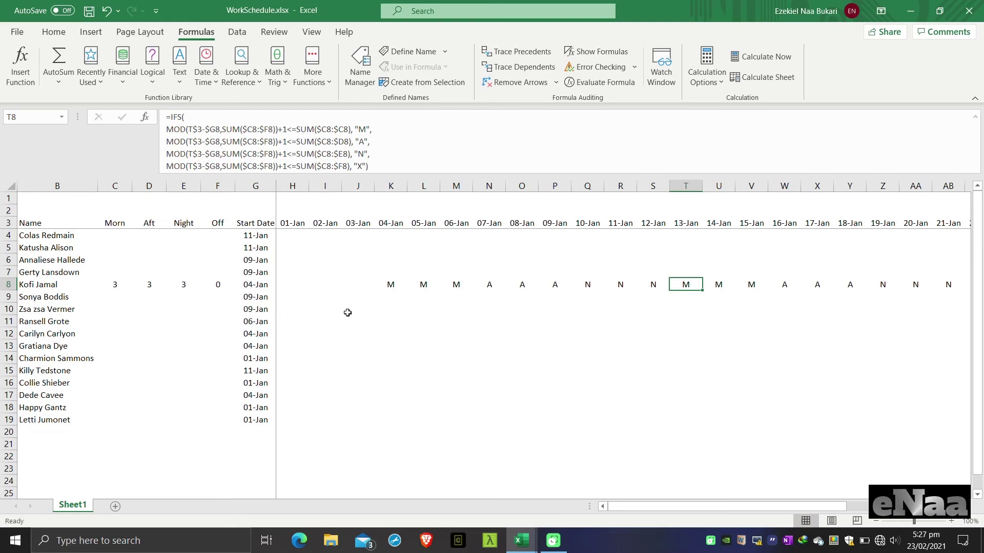
# Copy K8's formula back into H8:J8, covering 01-Jan to 03-Jan.
pyautogui.click(390, 284)
pyautogui.moveTo(408, 291); pyautogui.dragTo(283, 288)
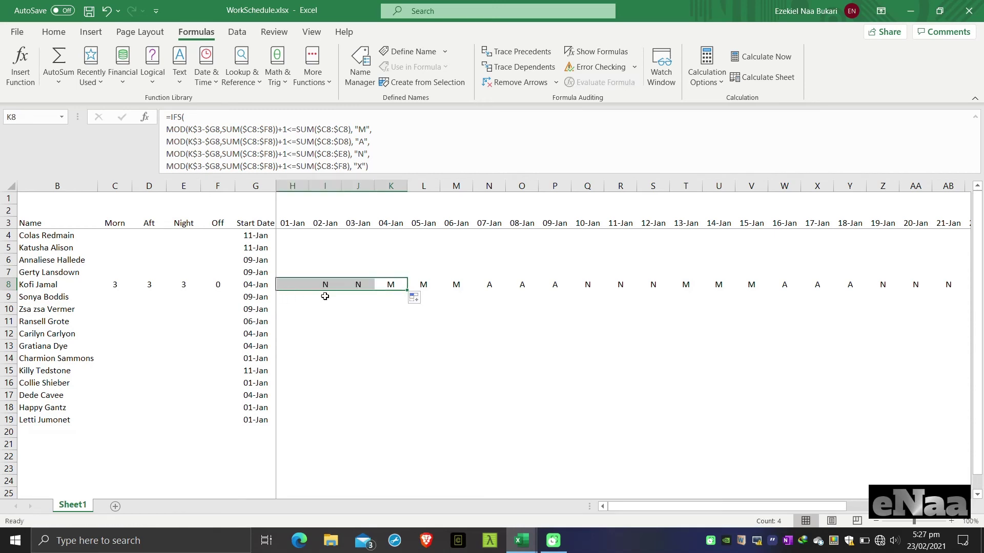
pyautogui.click(379, 285)
# Copy the formulas in H8:AL8 down to row 19 and up to row 4, covering every employee.
pyautogui.moveTo(851, 284); pyautogui.dragTo(285, 285)
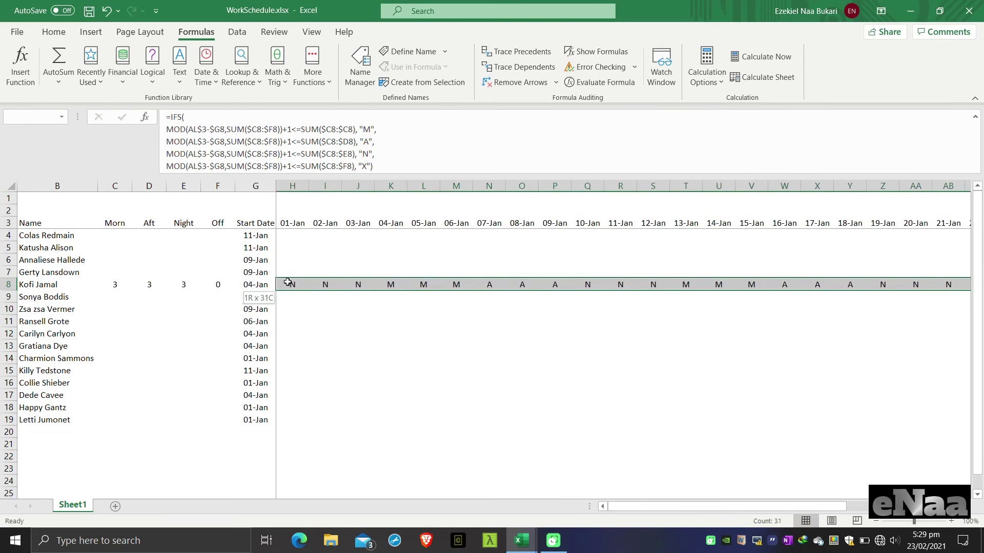
pyautogui.moveTo(776, 503); pyautogui.dragTo(903, 505)
pyautogui.moveTo(965, 290); pyautogui.dragTo(701, 423)
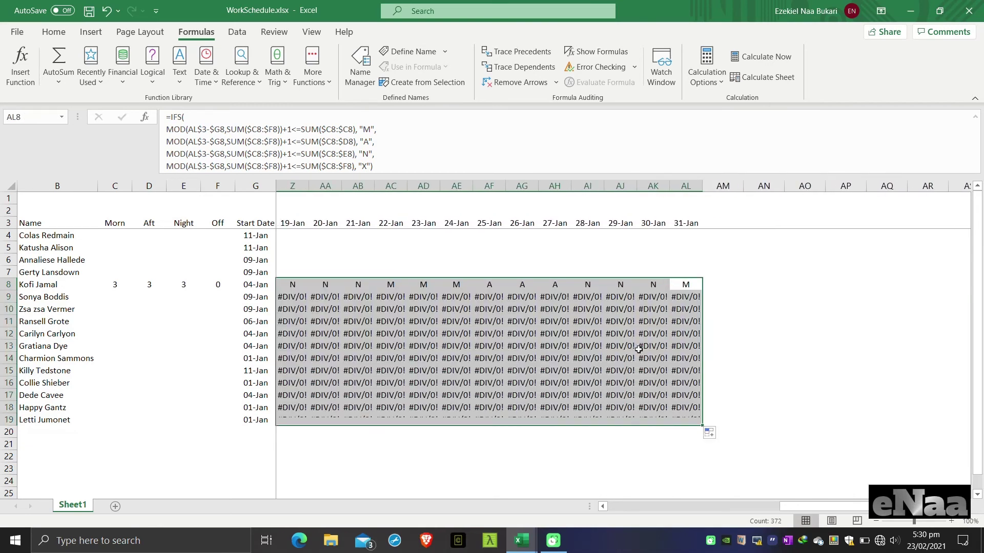
pyautogui.moveTo(686, 285); pyautogui.dragTo(295, 288)
pyautogui.moveTo(795, 505); pyautogui.dragTo(872, 506)
pyautogui.moveTo(963, 289); pyautogui.dragTo(922, 237)
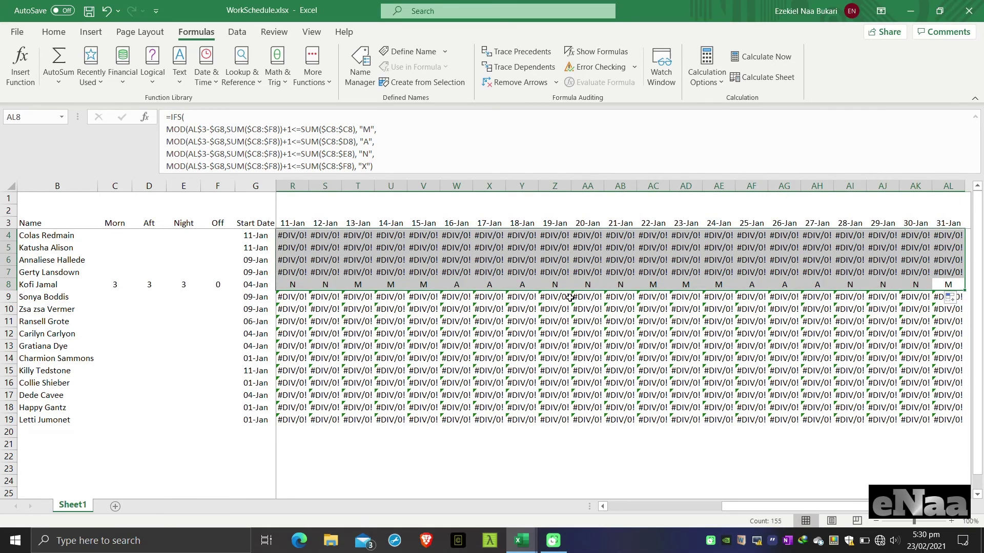
# Inspect R10's formula and row 10's shift count cells, and glance at the finished Work Schedule.xlsx workbook for comparison.
pyautogui.click(232, 334)
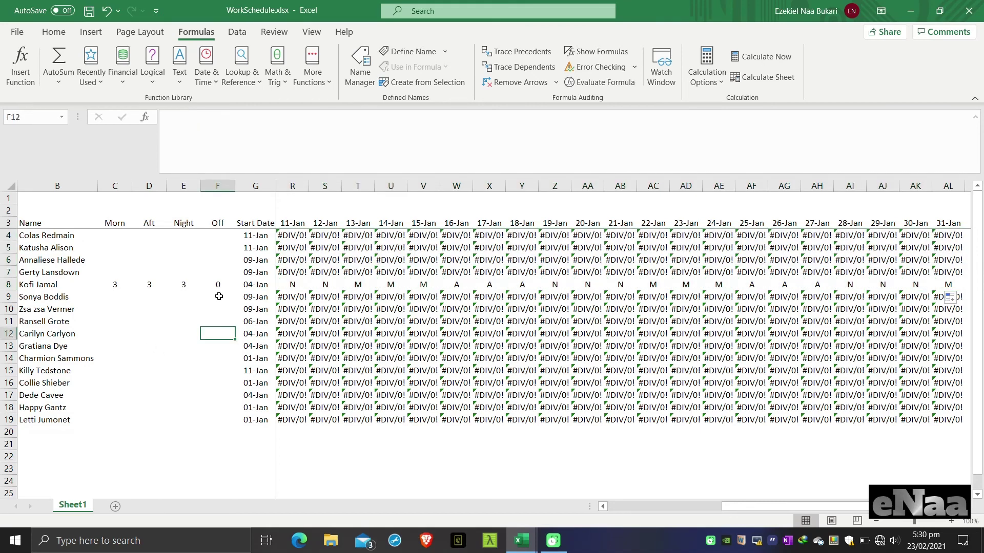
pyautogui.click(294, 309)
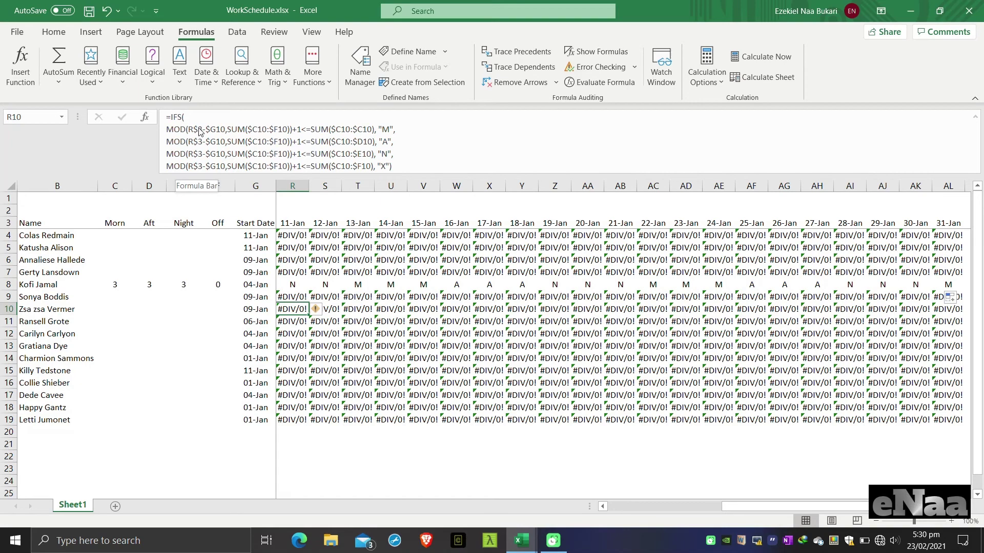
pyautogui.click(122, 308)
pyautogui.moveTo(132, 312)
pyautogui.mouseDown()
pyautogui.moveTo(135, 302)
pyautogui.moveTo(132, 313)
pyautogui.moveTo(127, 308)
pyautogui.mouseUp()
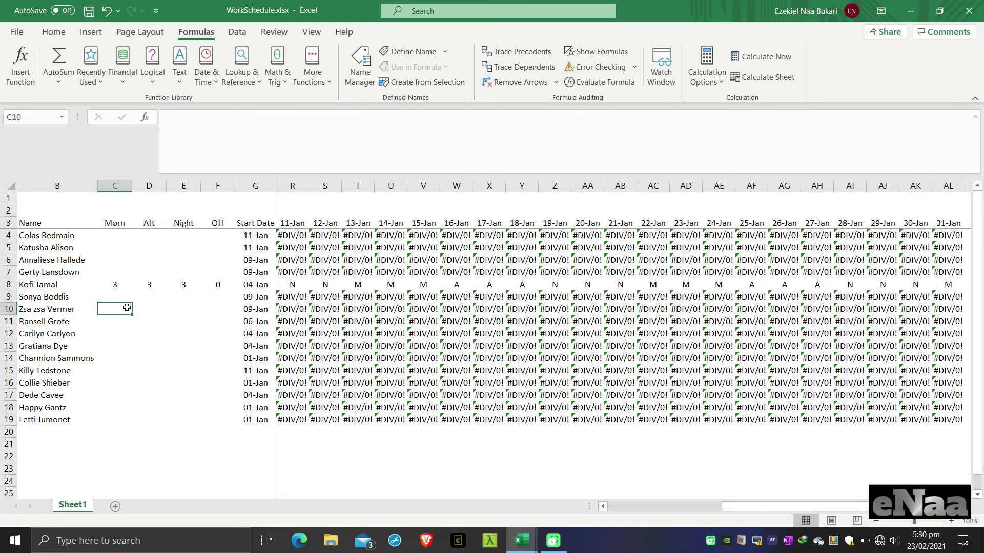
pyautogui.hotkey('alt', 'Tab')
pyautogui.hotkey('alt', 'Tab')
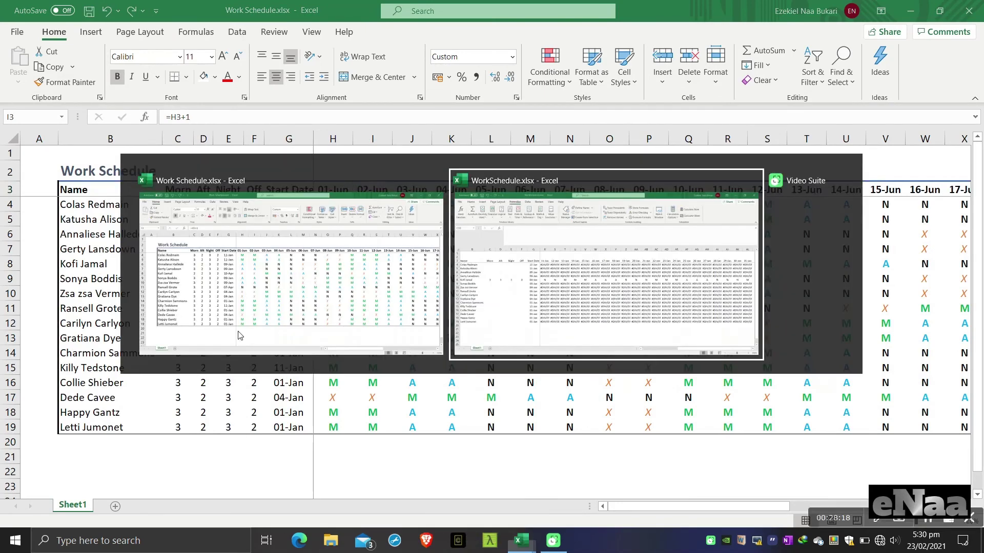
# Fill row 8's shift counts in C8:F8 down to row 19 and up to row 4 for every employee.
pyautogui.click(183, 322)
pyautogui.moveTo(114, 285); pyautogui.dragTo(235, 426)
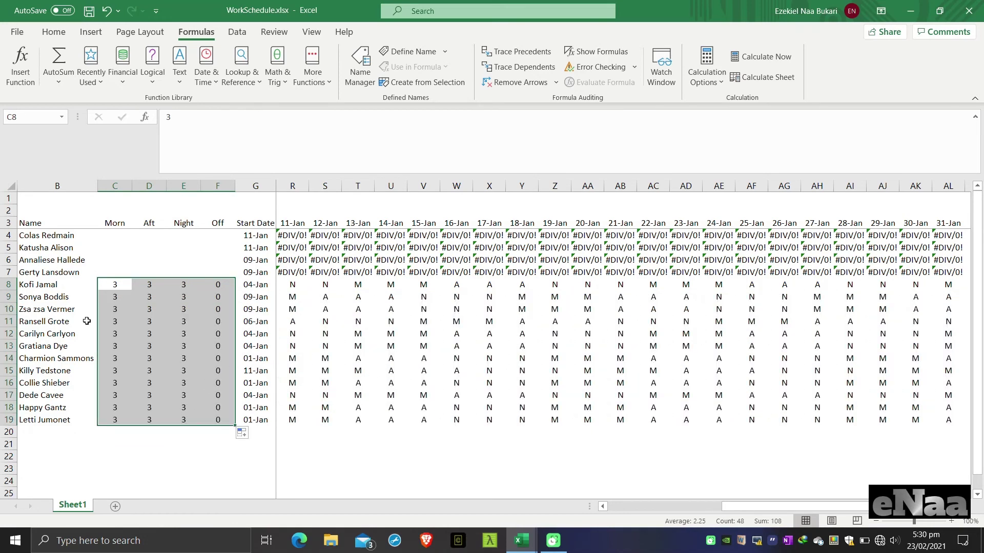
pyautogui.moveTo(224, 285); pyautogui.dragTo(107, 284)
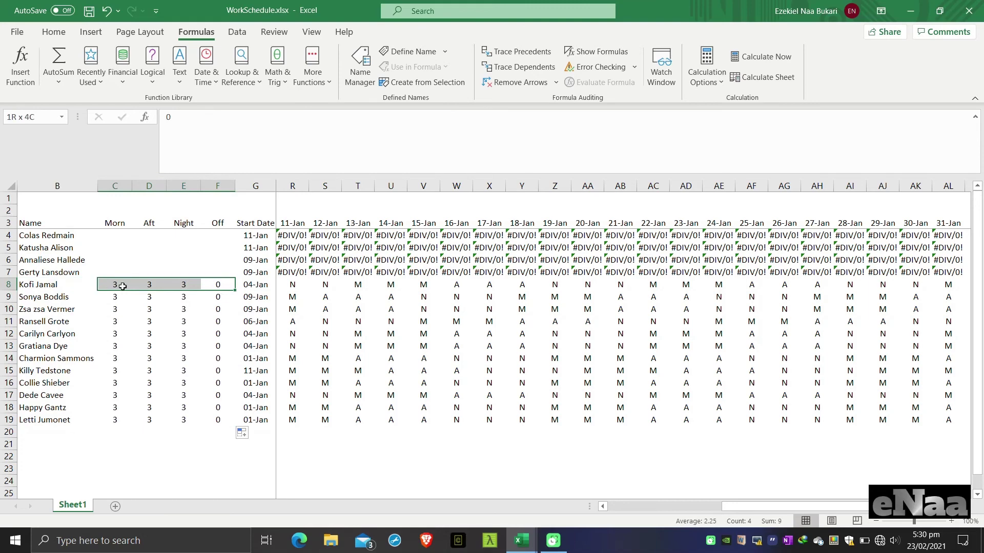
pyautogui.moveTo(234, 289); pyautogui.dragTo(217, 236)
pyautogui.click(137, 285)
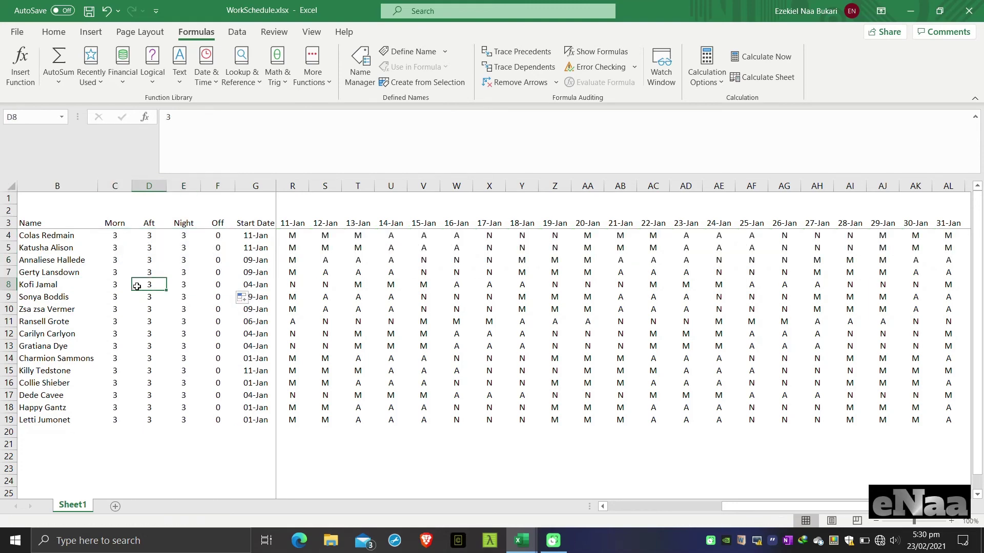
# Set the off-day count to 2 for every employee in F4:F19.
pyautogui.click(220, 238)
pyautogui.write('2')
pyautogui.press('Down')
pyautogui.write('2')
pyautogui.press('Down')
pyautogui.write('2')
pyautogui.press('Down')
pyautogui.press('Down')
pyautogui.press('2')
pyautogui.press('Down')
pyautogui.press('2')
pyautogui.press('Down')
pyautogui.press('2')
pyautogui.press('Down')
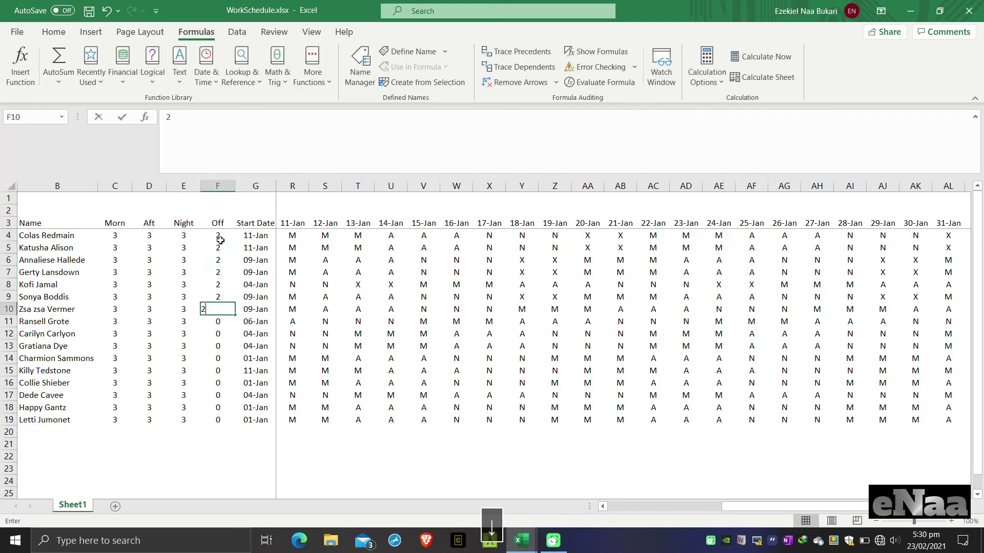
pyautogui.press('2')
pyautogui.press('Down')
pyautogui.press('2')
pyautogui.press('Down')
pyautogui.press('2')
pyautogui.press('Down')
pyautogui.press('2')
pyautogui.press('Down')
pyautogui.write('2')
pyautogui.press('Down')
pyautogui.press('2')
pyautogui.press('Down')
pyautogui.press('2')
pyautogui.press('Down')
pyautogui.press('2')
pyautogui.press('Down')
pyautogui.press('2')
pyautogui.press('Down')
pyautogui.write('2')
pyautogui.press('Down')
pyautogui.press('Up')
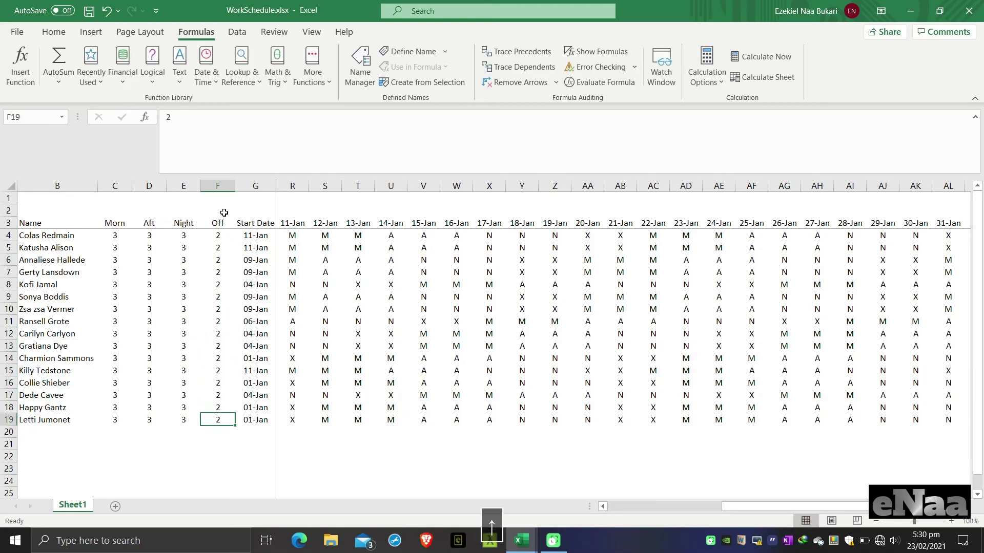
# Copy the off-day counts in F4:F19 into the afternoon counts in D4:D19, and collapse the formula bar.
pyautogui.keyDown('shift'); pyautogui.click(222, 237); pyautogui.keyUp('shift')
pyautogui.hotkey('ctrl', 'c')
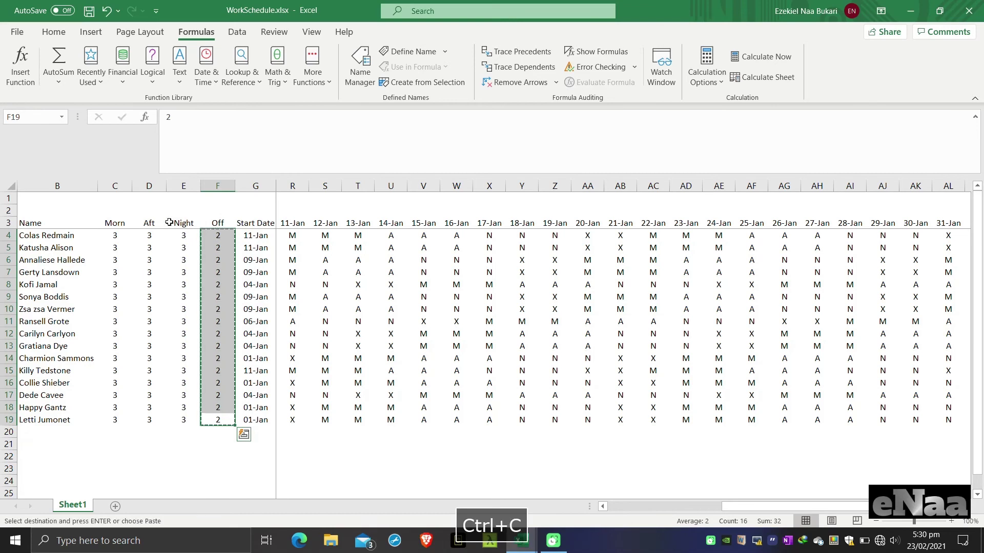
pyautogui.click(150, 233)
pyautogui.hotkey('ctrl', 'shift', 'Down')
pyautogui.hotkey('ctrl', 'v')
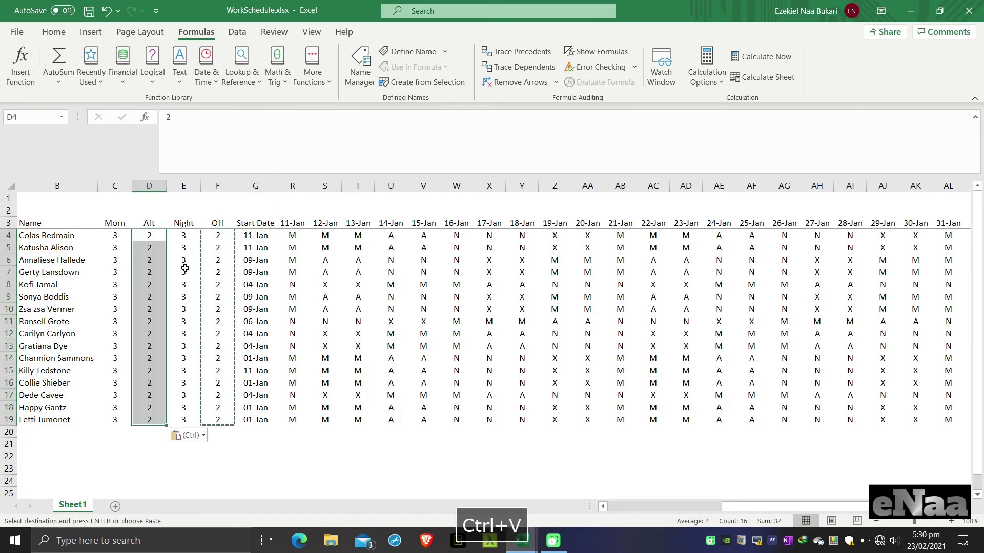
pyautogui.press('Escape')
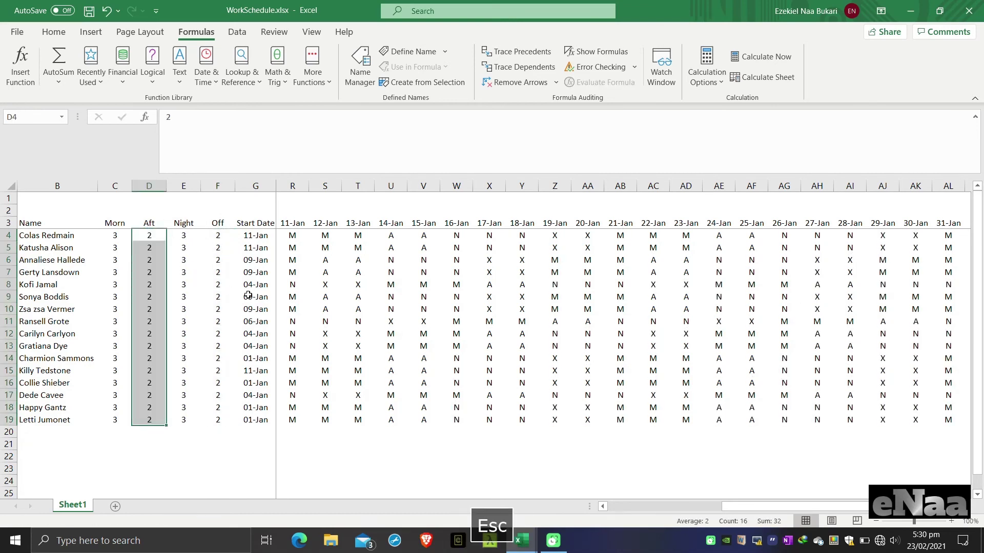
pyautogui.hotkey('ctrl', 'shift', 'u')
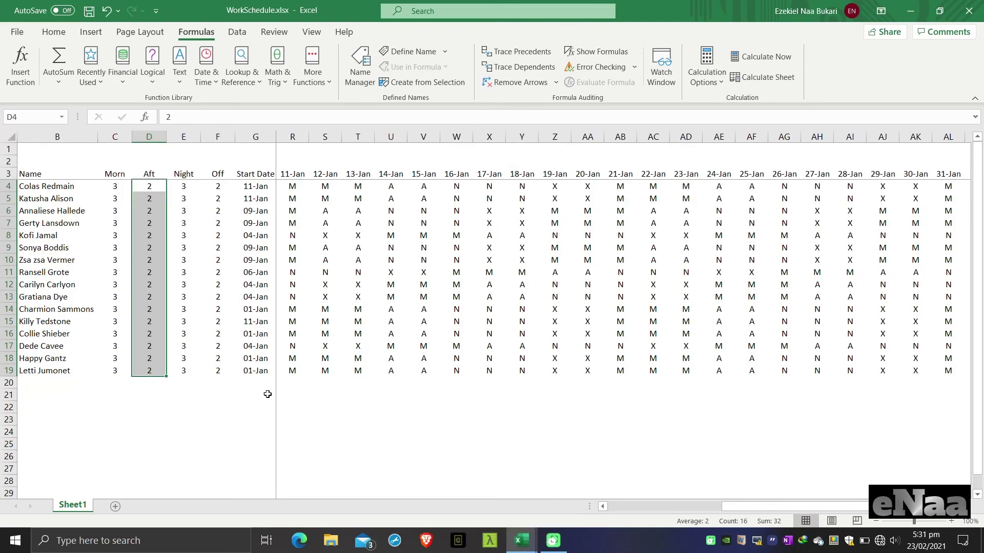
# Inspect row 6's night count in E6 and its schedule formula for 02-Jan in I6.
pyautogui.press('Right')
pyautogui.press('Down')
pyautogui.press('Down')
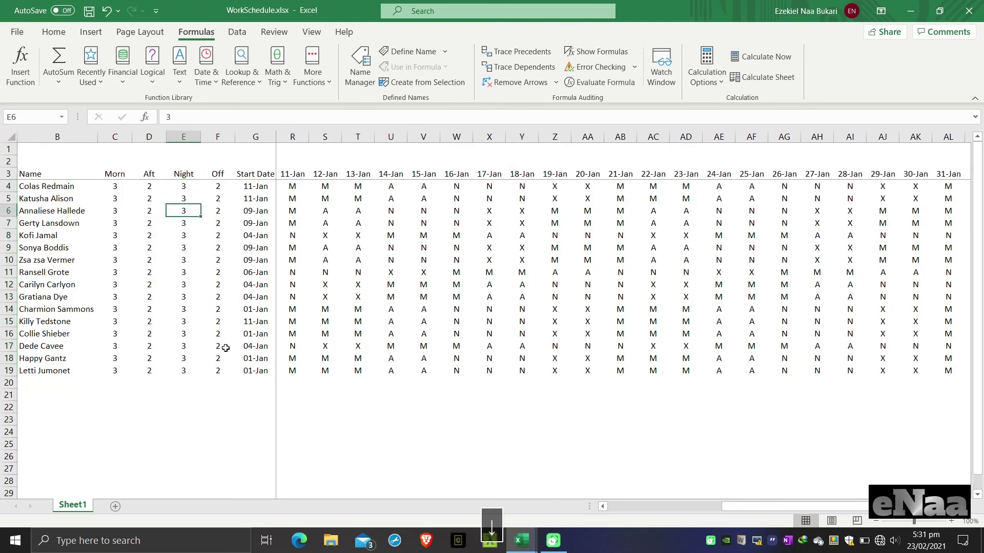
pyautogui.press('F2')
pyautogui.press('Escape')
pyautogui.press('Right')
pyautogui.press('Right')
pyautogui.press('Right')
pyautogui.press('Right')
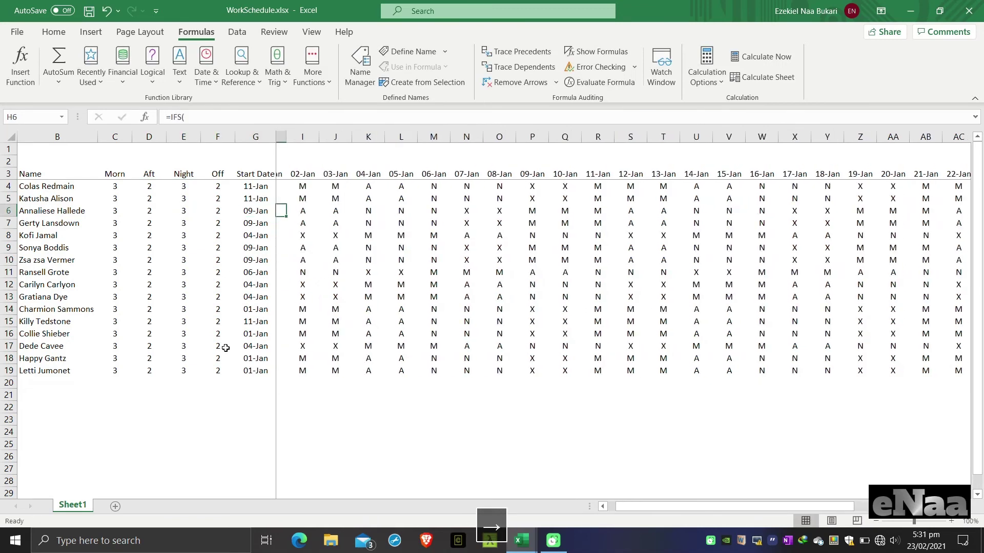
pyautogui.press('F2')
pyautogui.press('Escape')
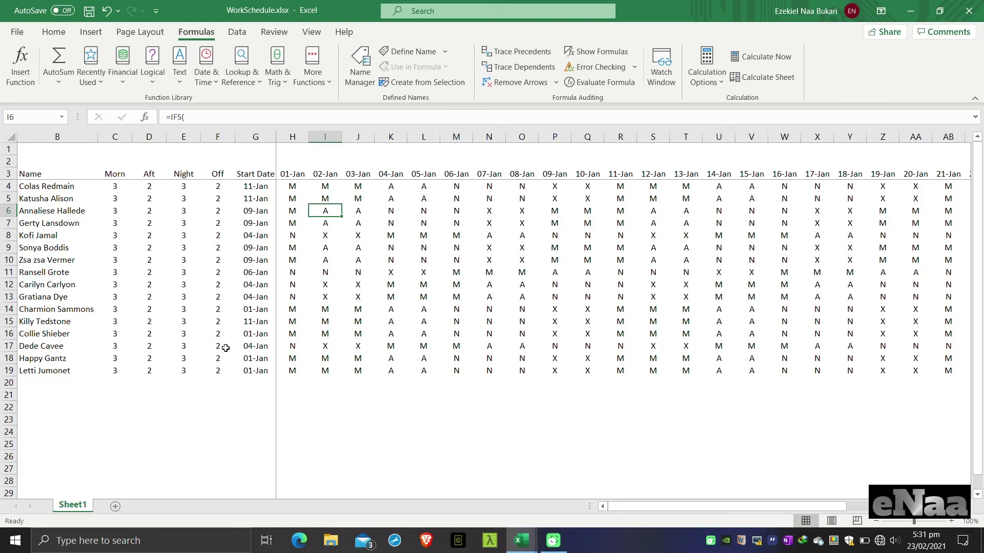
pyautogui.click(311, 312)
pyautogui.press('Right')
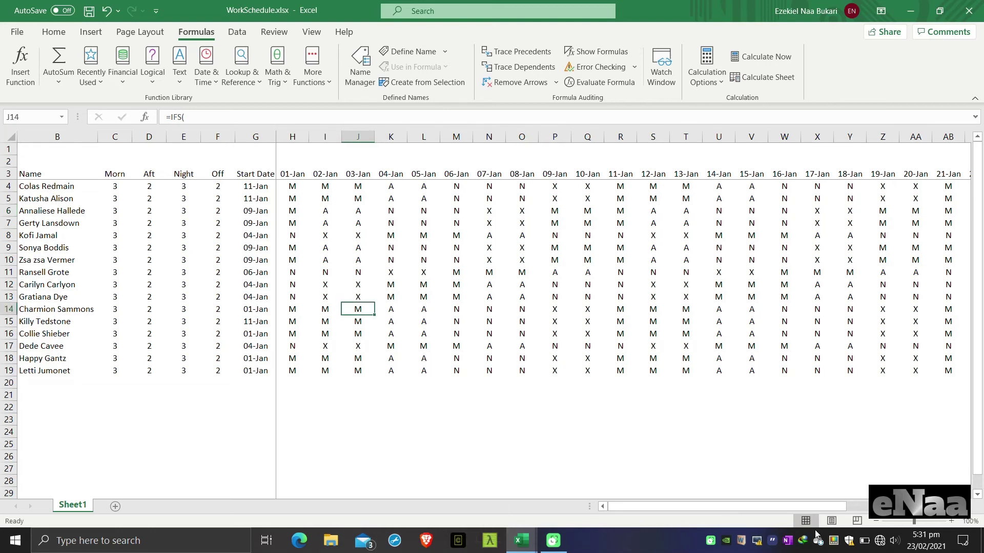
pyautogui.rightClick(692, 525)
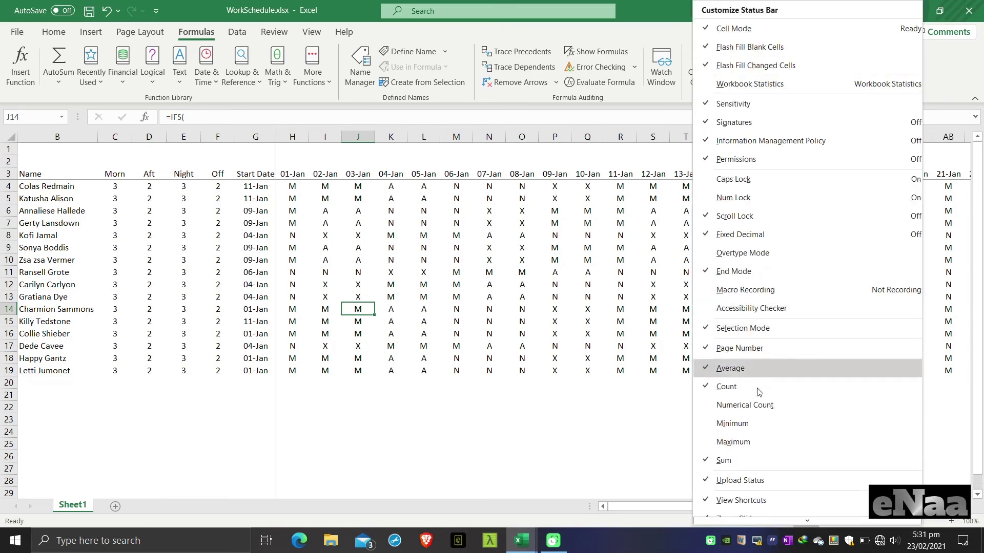
pyautogui.click(573, 421)
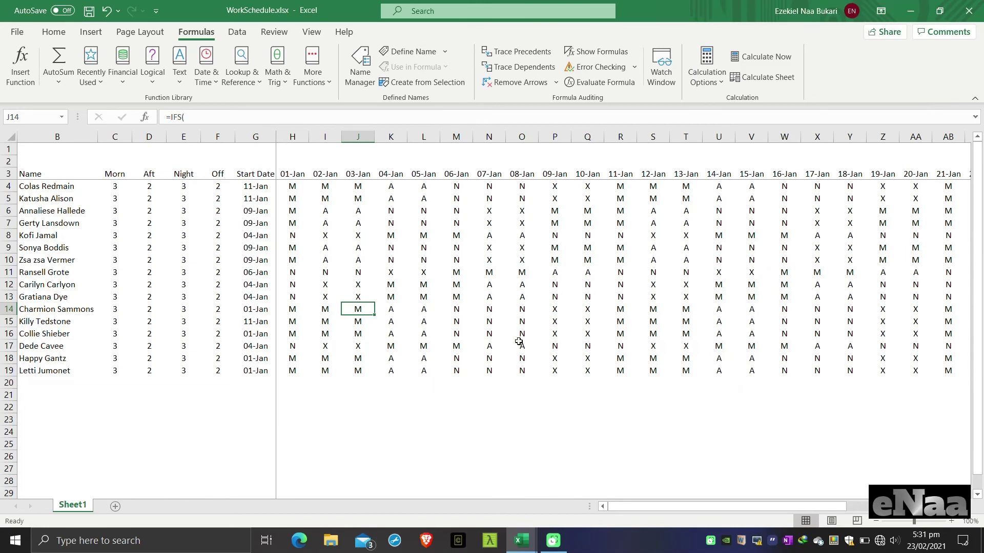
pyautogui.click(520, 336)
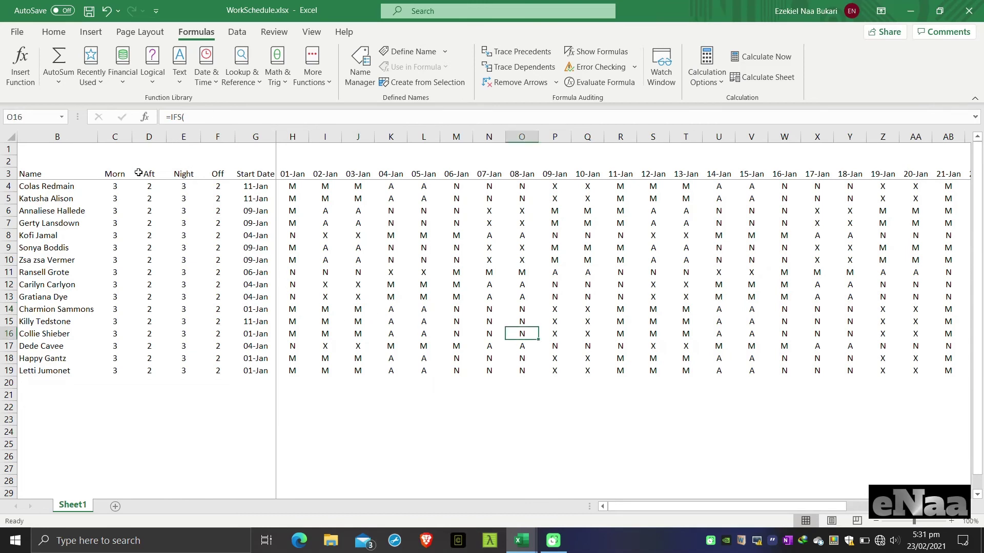
pyautogui.moveTo(359, 187); pyautogui.dragTo(358, 198)
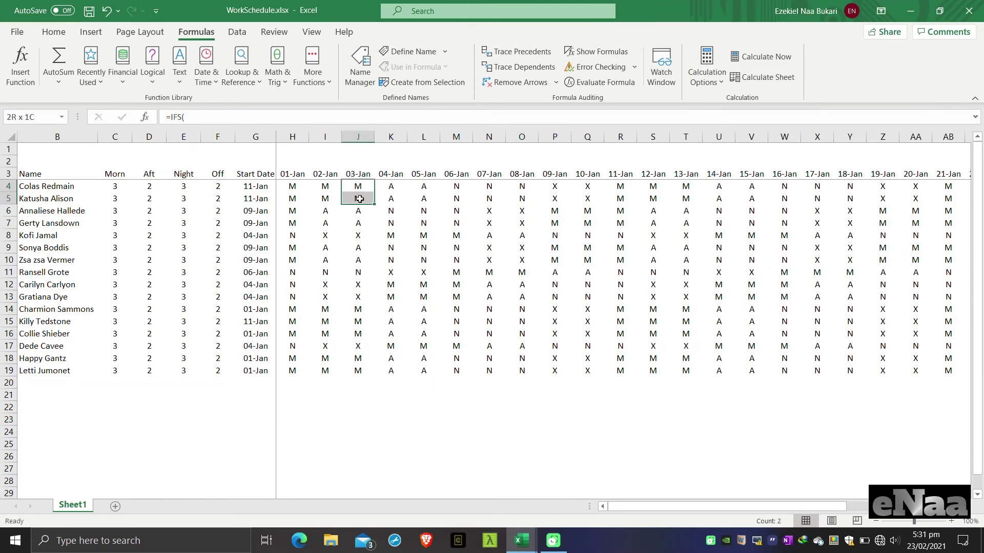
pyautogui.click(420, 194)
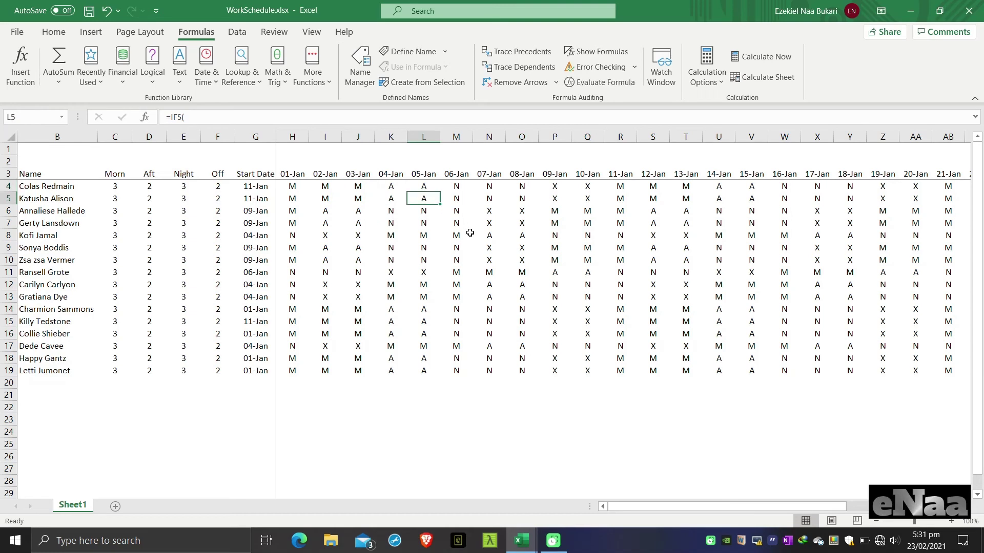
pyautogui.click(461, 297)
# Start a Text that Contains conditional formatting rule for "M" on the whole schedule range H4:AL19.
pyautogui.click(283, 185)
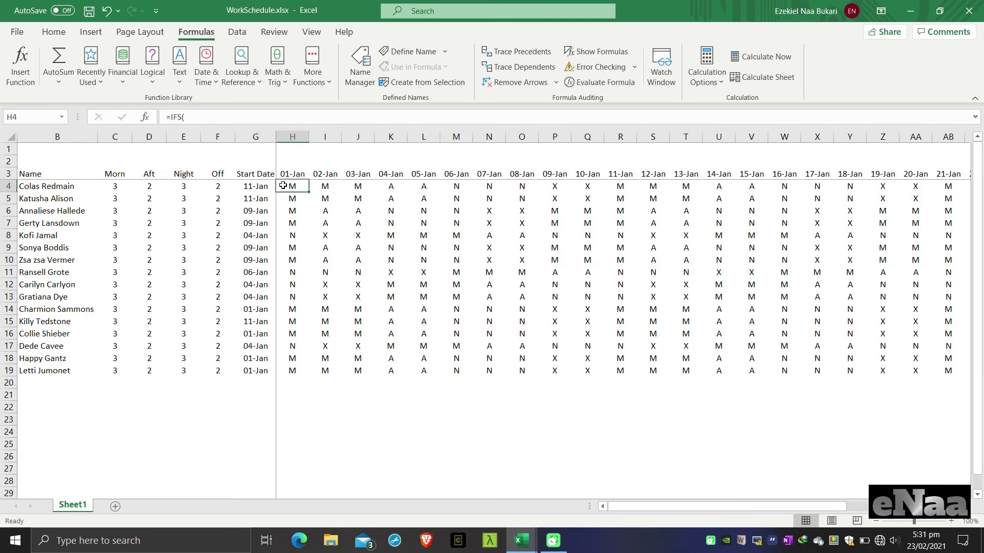
pyautogui.hotkey('ctrl', 'shift', 'Down')
pyautogui.hotkey('ctrl', 'shift', 'Right')
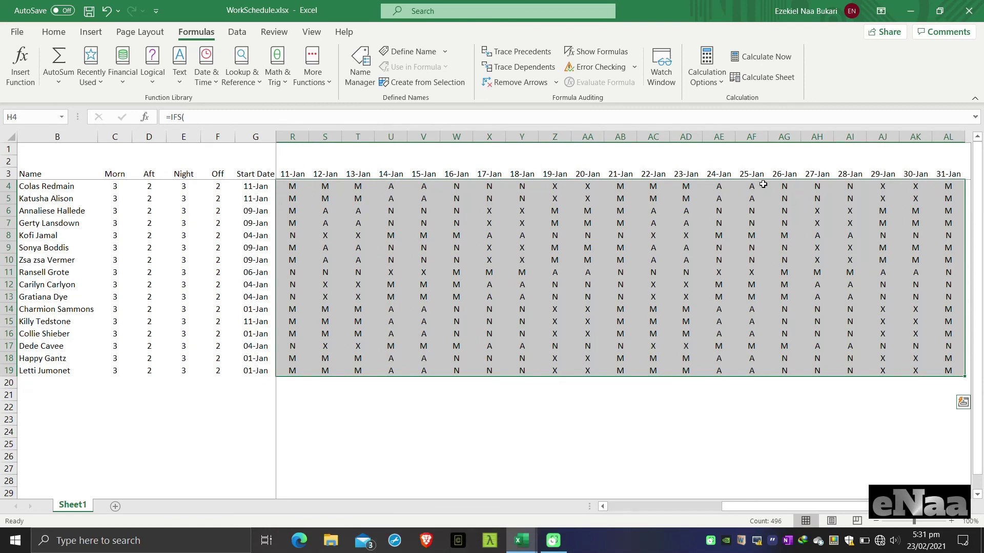
pyautogui.click(54, 32)
pyautogui.click(559, 82)
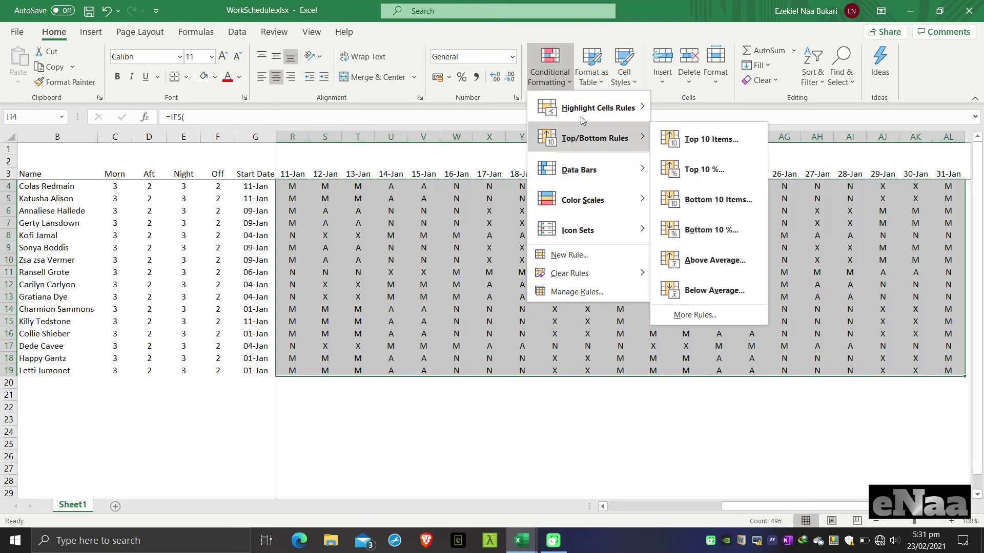
pyautogui.moveTo(594, 109)
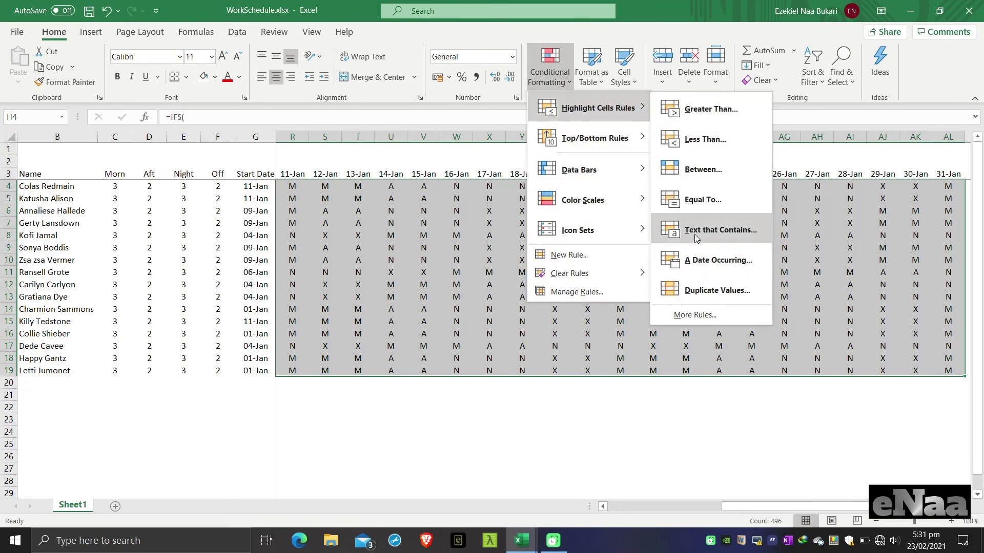
pyautogui.click(694, 235)
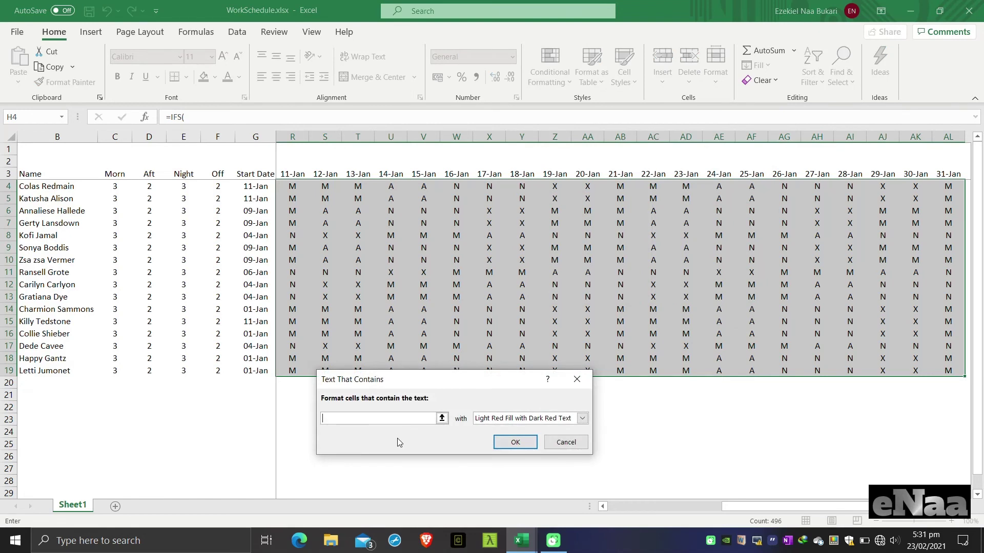
pyautogui.write('M')
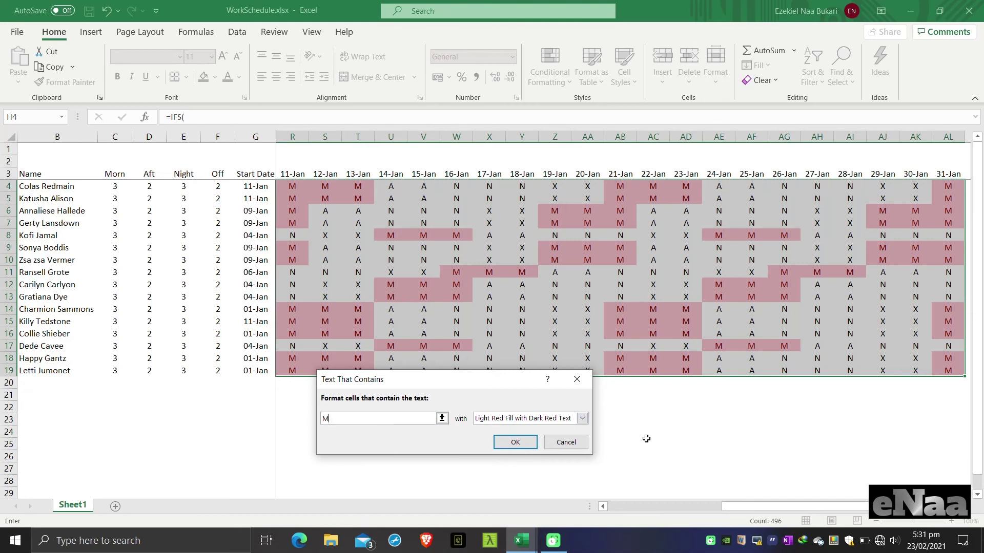
# Give the "M" rule a custom format with bold, standard Green text and apply it.
pyautogui.click(582, 419)
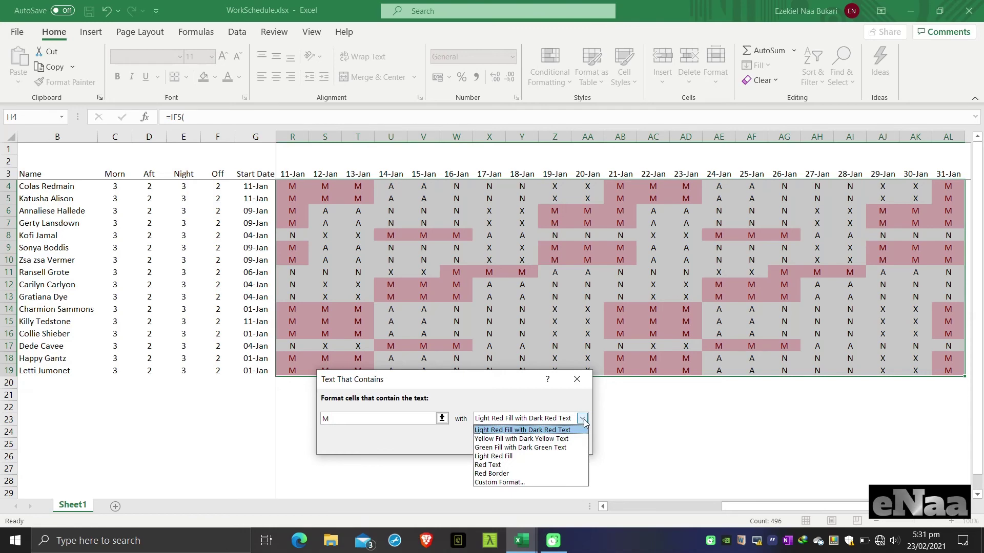
pyautogui.click(549, 483)
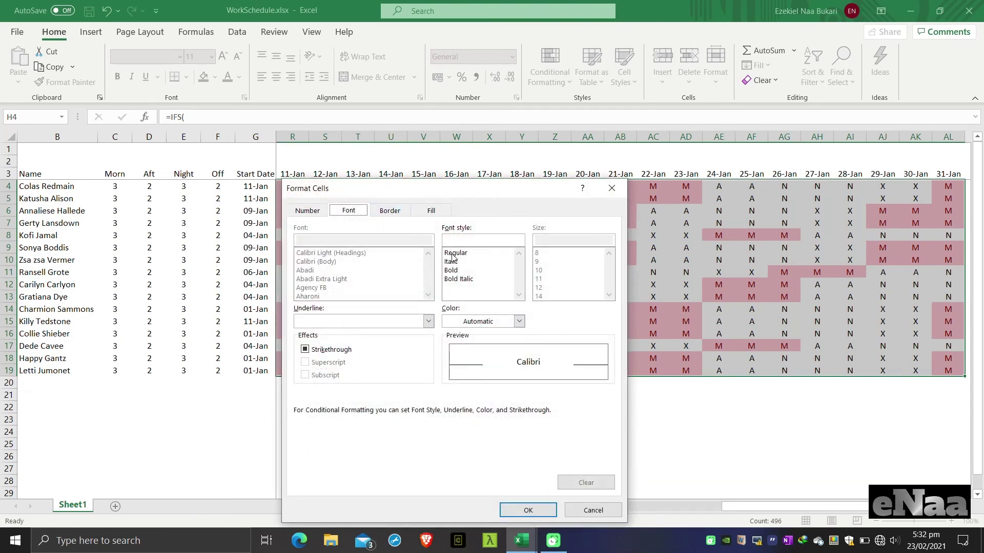
pyautogui.click(453, 271)
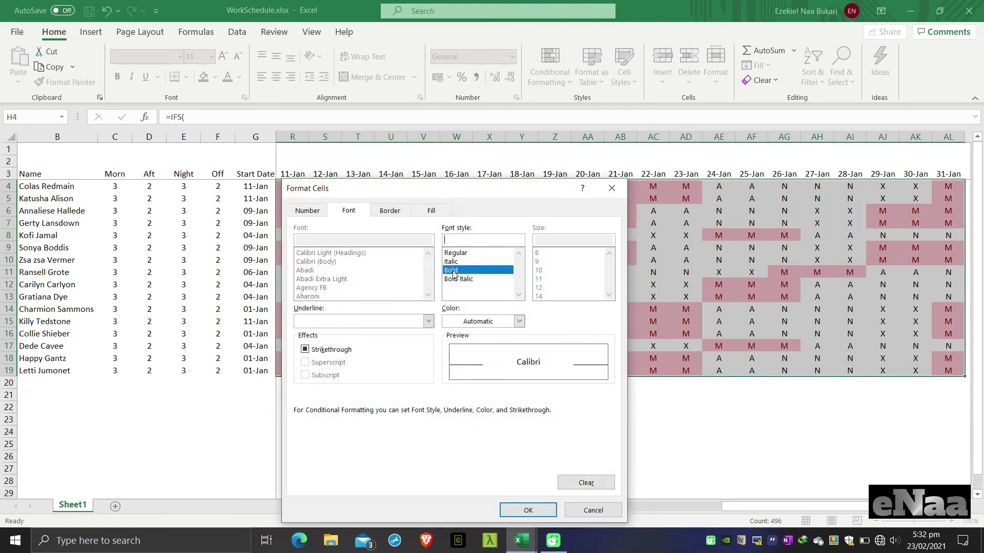
pyautogui.click(390, 212)
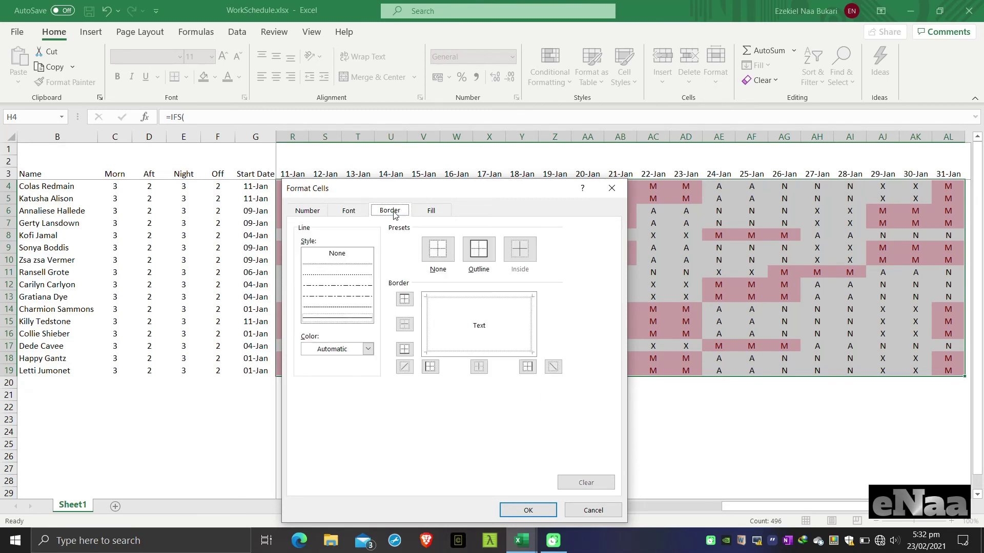
pyautogui.click(348, 212)
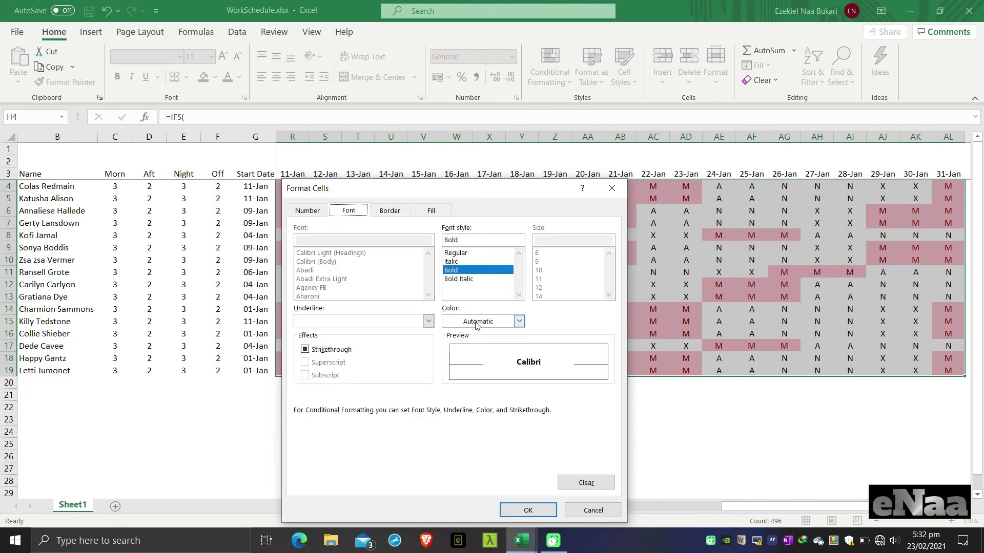
pyautogui.click(519, 321)
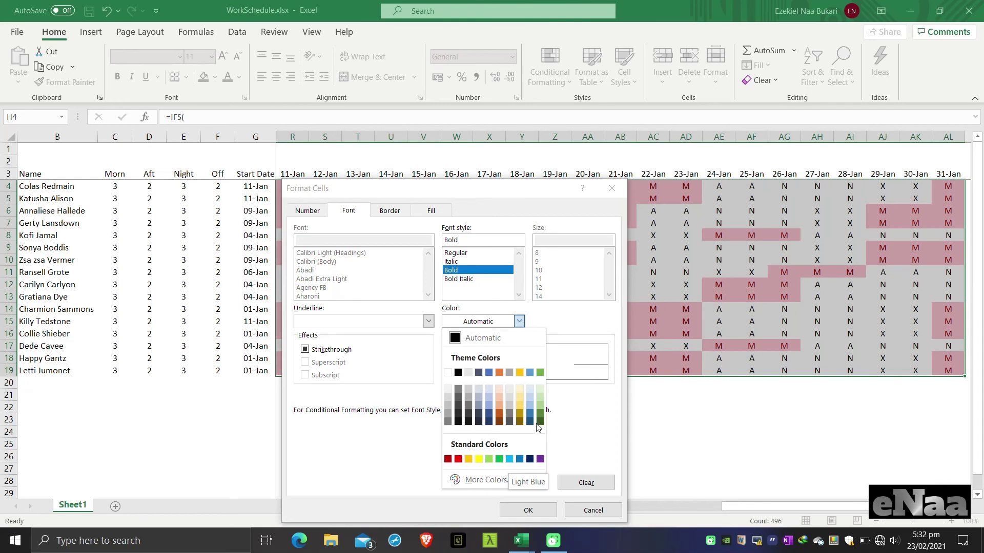
pyautogui.click(499, 459)
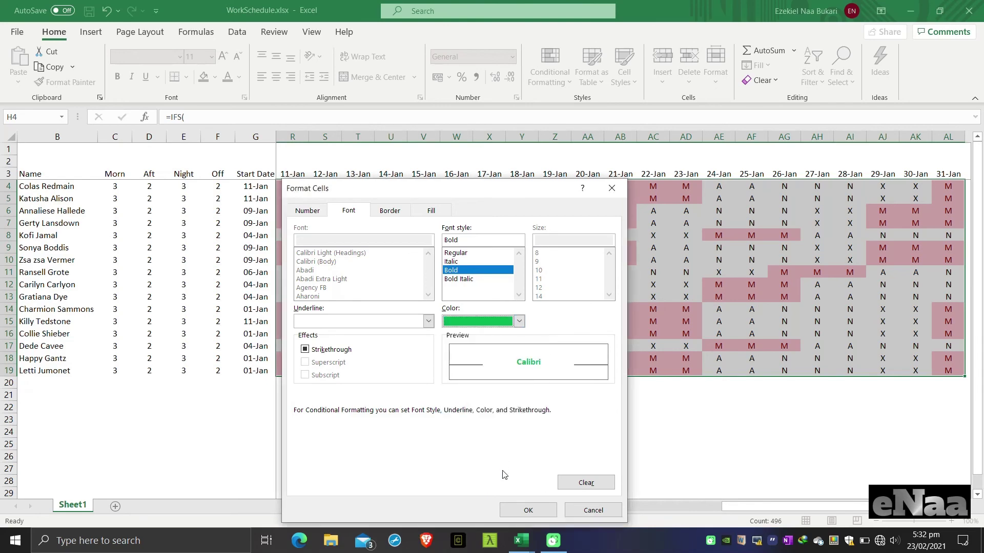
pyautogui.click(528, 511)
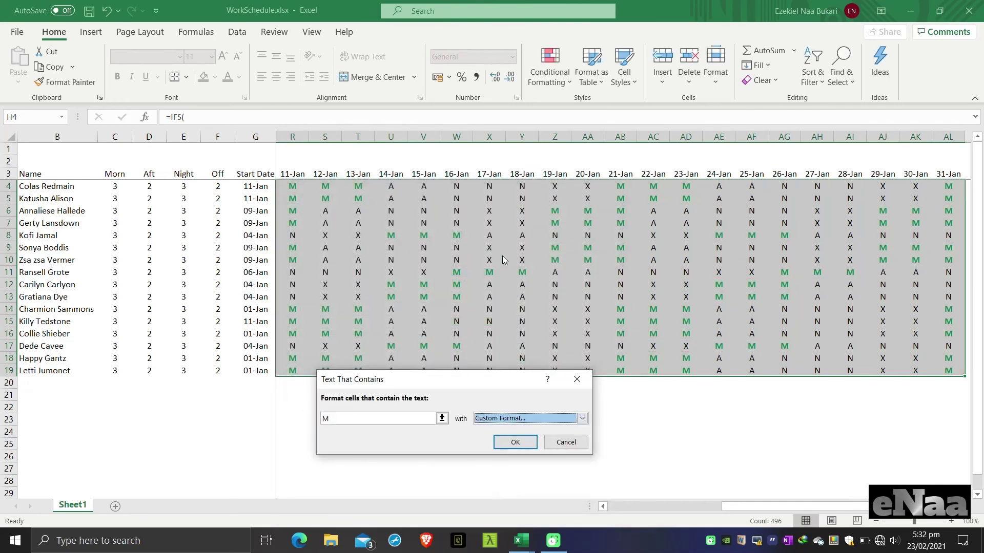
pyautogui.click(515, 443)
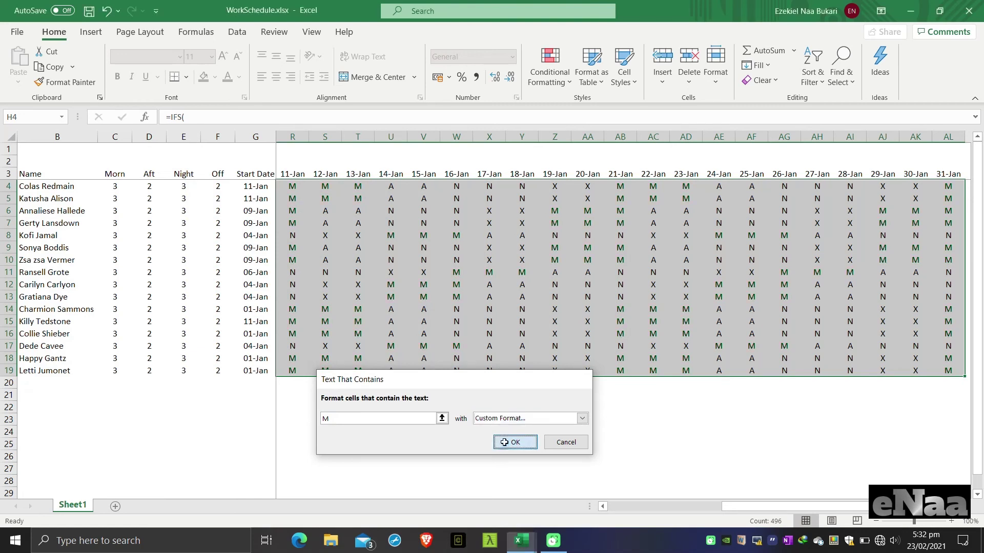
# Start a Text that Contains conditional formatting rule for "A" on the selected schedule range.
pyautogui.click(549, 69)
pyautogui.moveTo(618, 109)
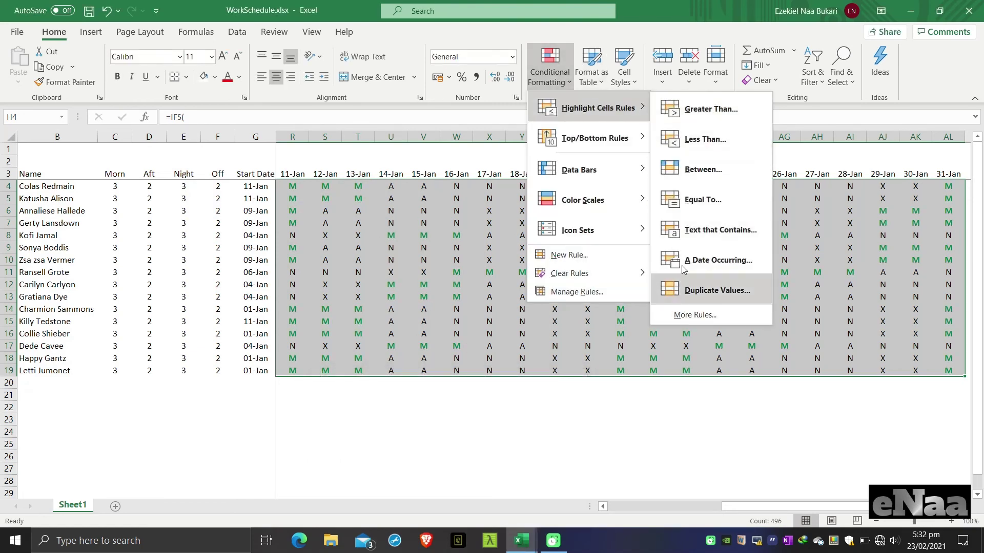
pyautogui.click(697, 232)
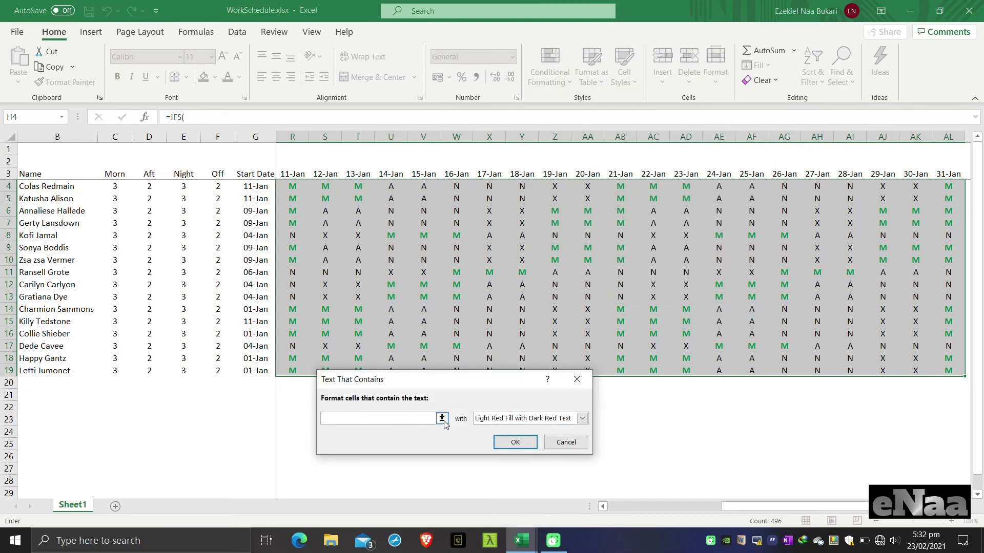
pyautogui.click(442, 418)
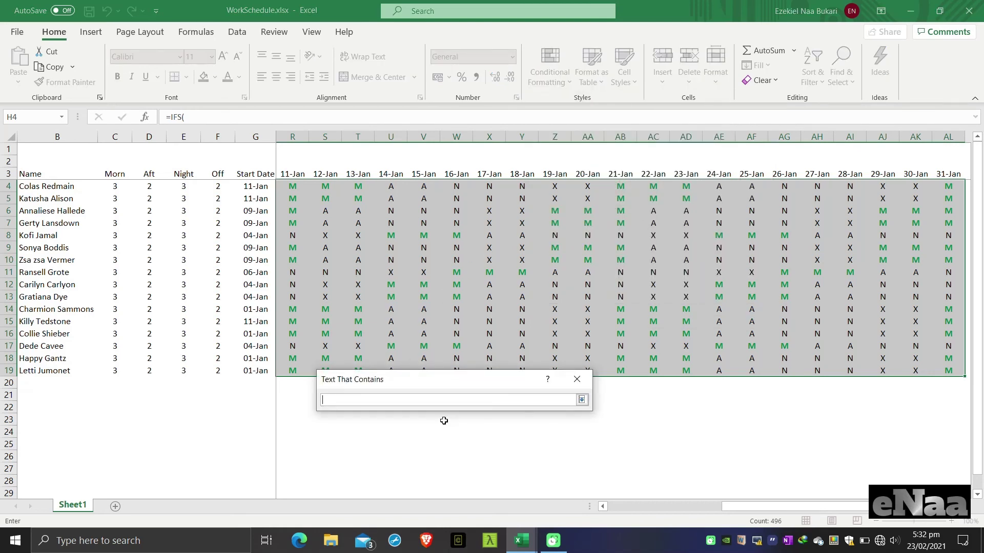
pyautogui.click(581, 400)
pyautogui.write('A')
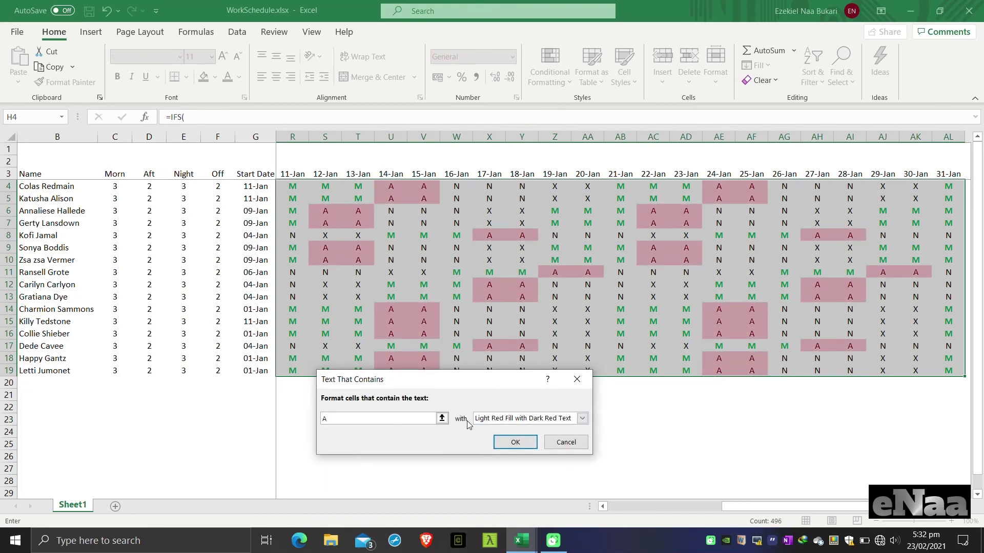
# Give the "A" rule a custom format with standard Light Blue text and apply it.
pyautogui.click(528, 419)
pyautogui.click(497, 485)
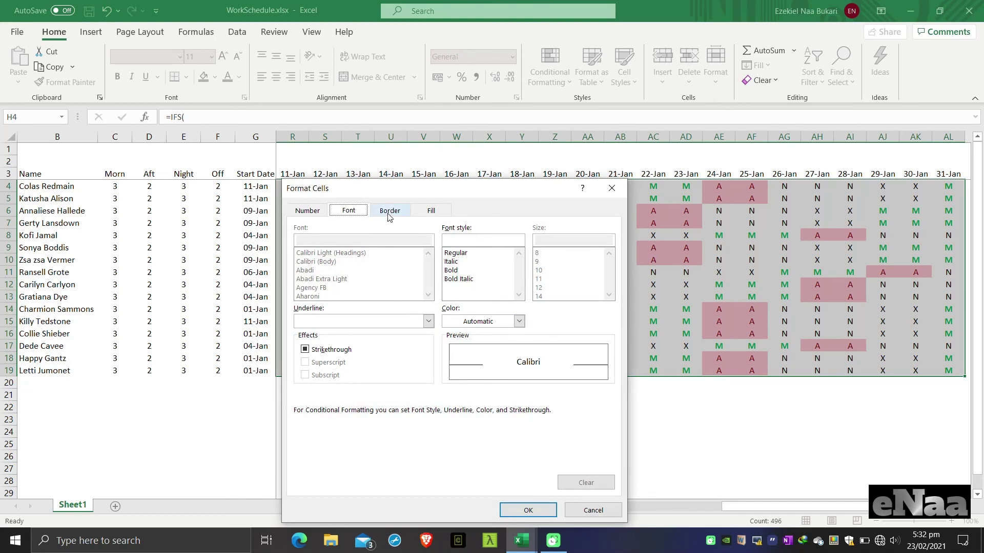
pyautogui.click(519, 322)
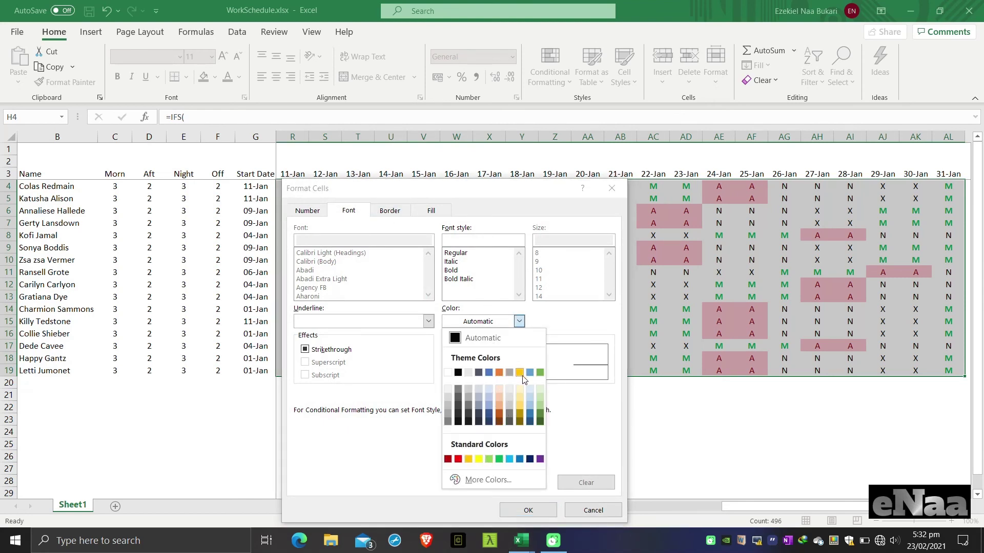
pyautogui.click(509, 459)
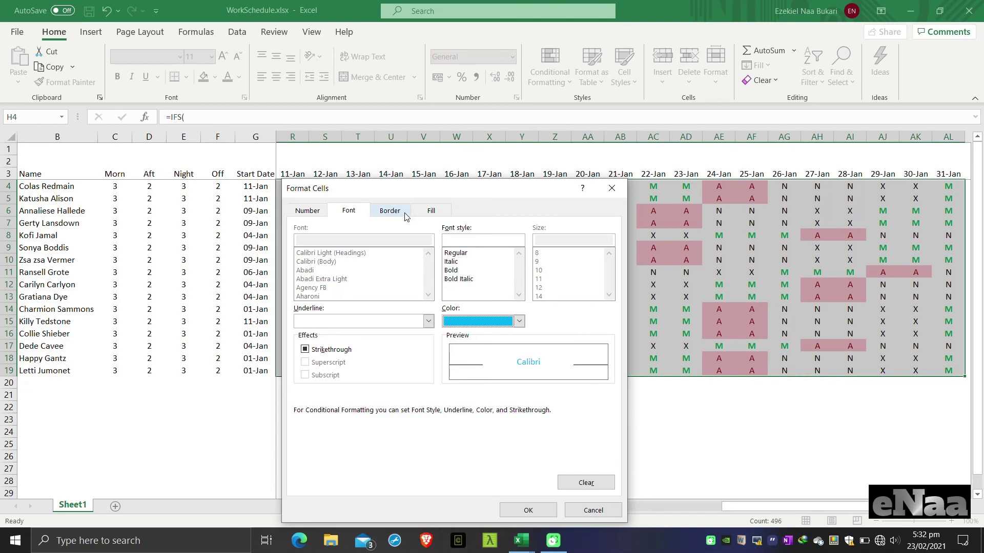
pyautogui.click(514, 509)
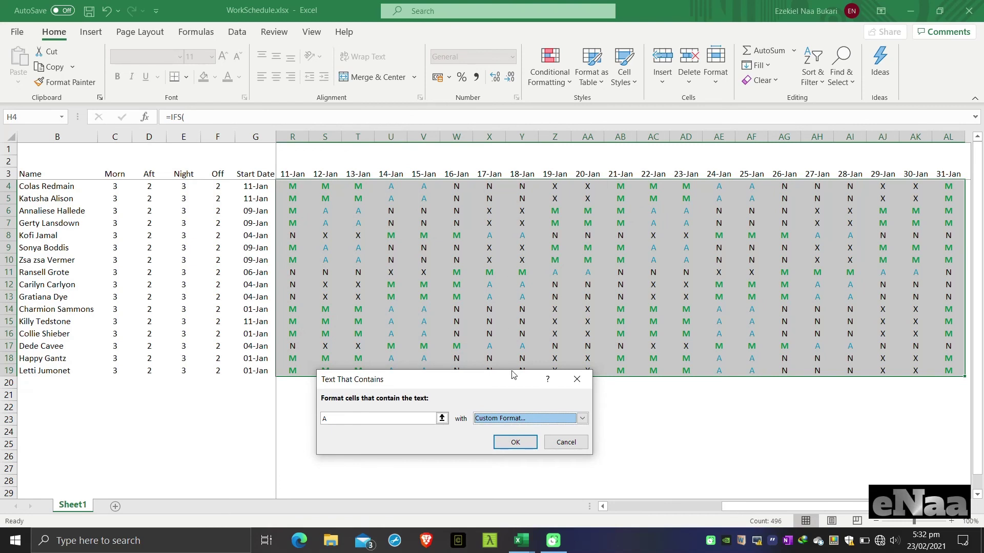
pyautogui.click(515, 442)
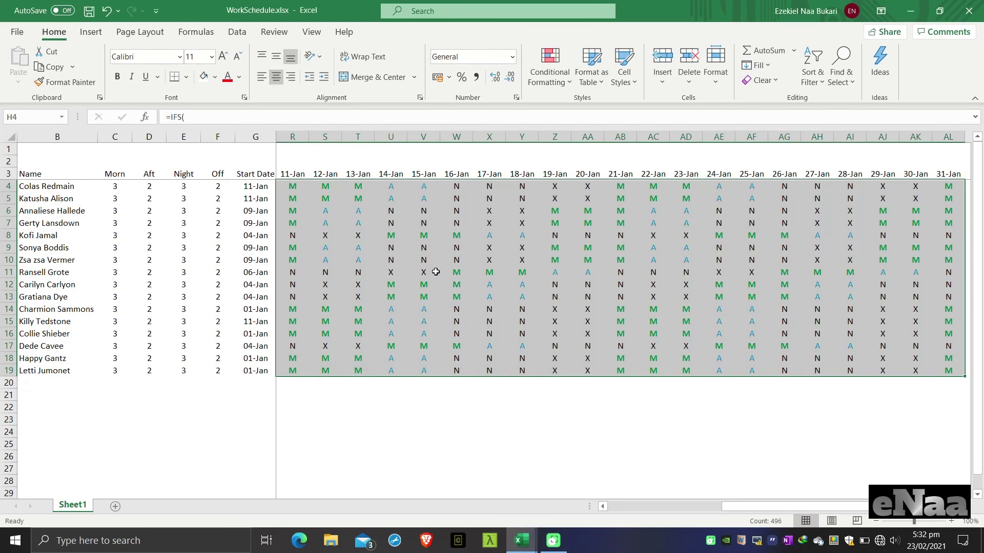
# Open the manager for the selection's conditional formatting rules and inspect the "M" rule's definition without changing it.
pyautogui.click(566, 83)
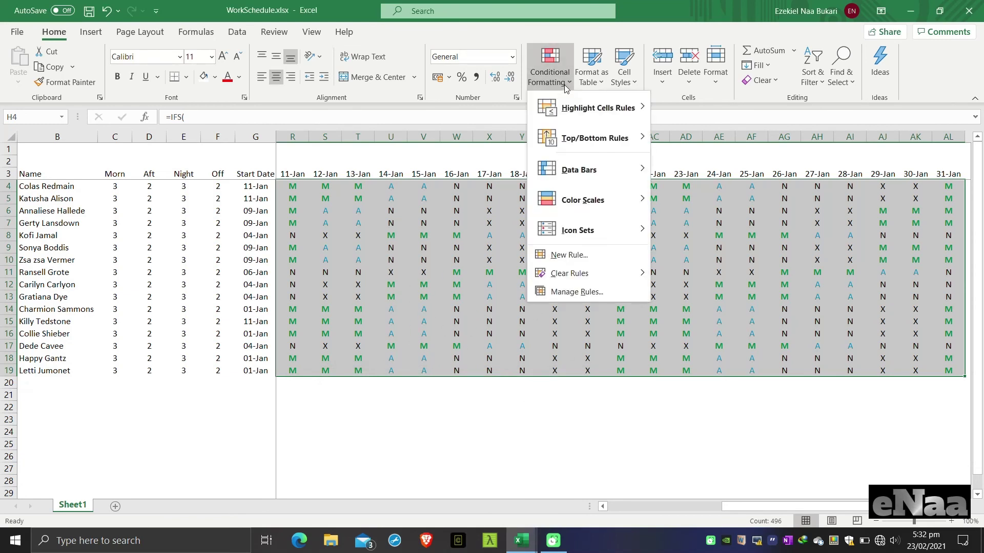
pyautogui.click(565, 292)
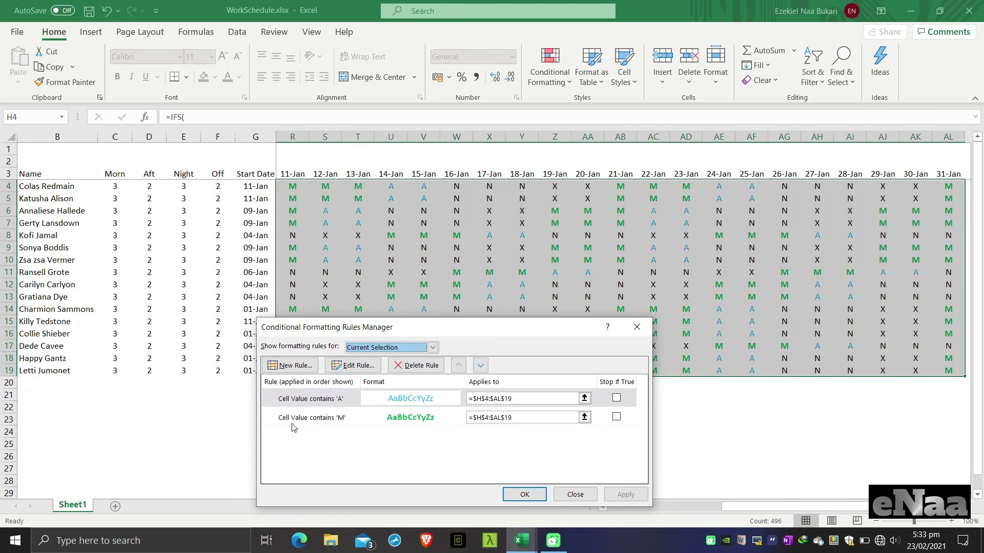
pyautogui.click(285, 421)
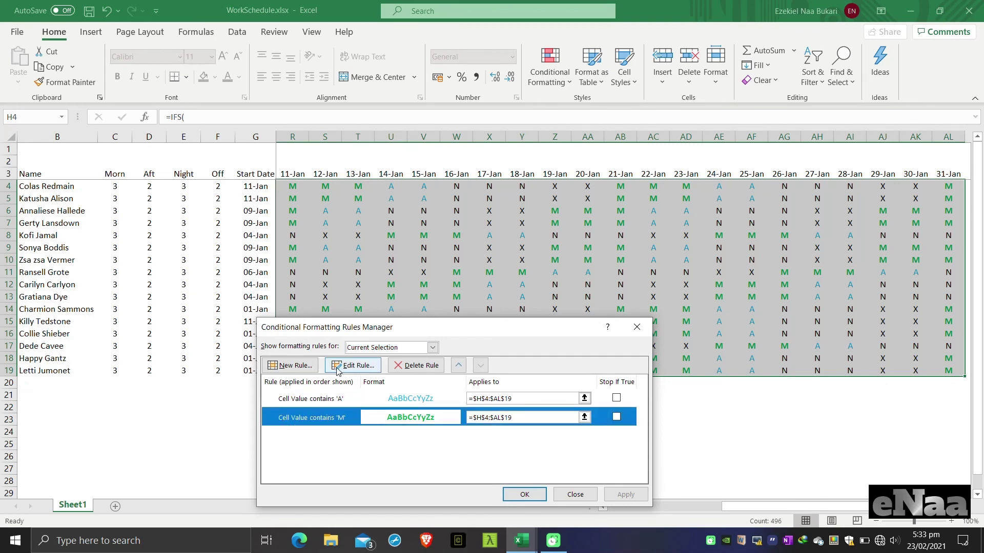
pyautogui.click(352, 366)
pyautogui.click(574, 511)
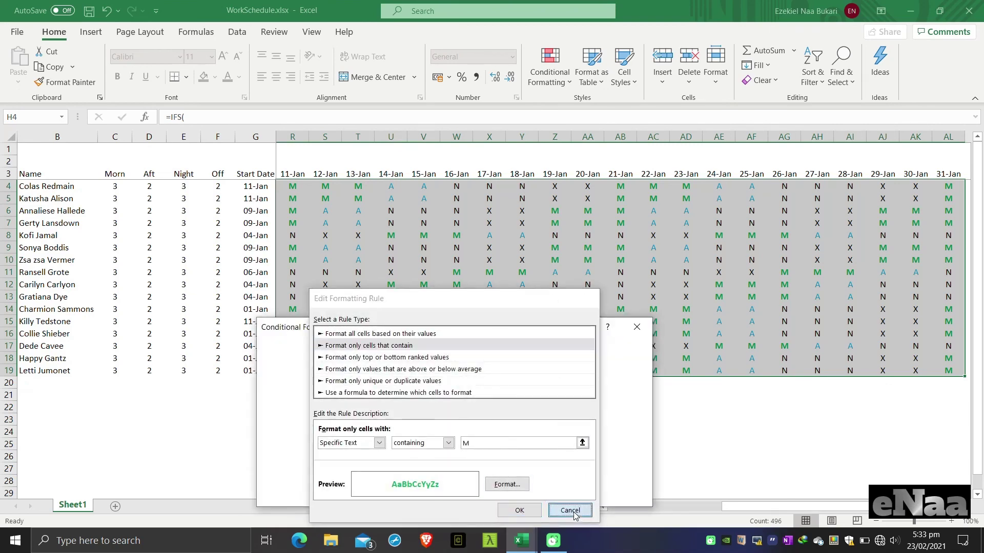
# Start a new formatting rule for only cells that contain the specific text "N".
pyautogui.click(290, 366)
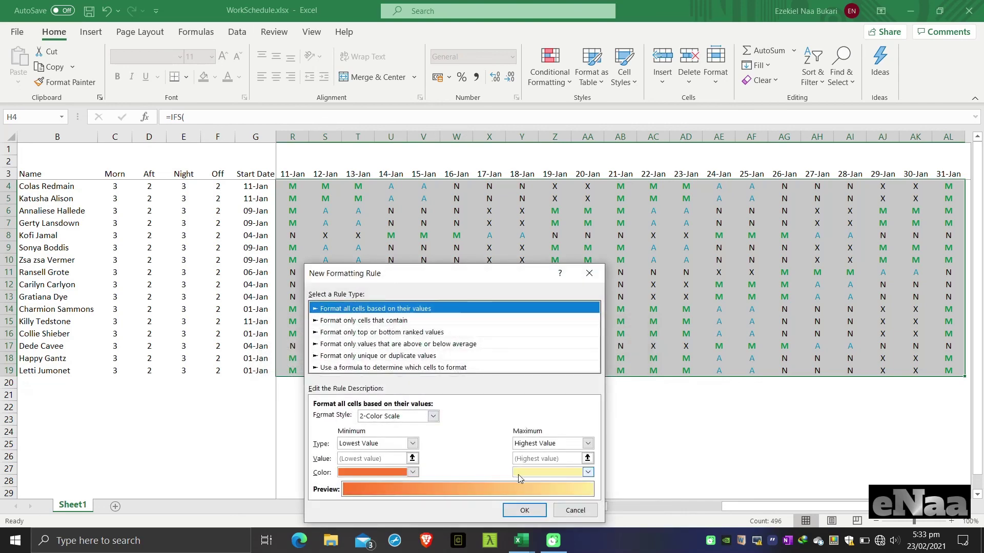
pyautogui.click(330, 323)
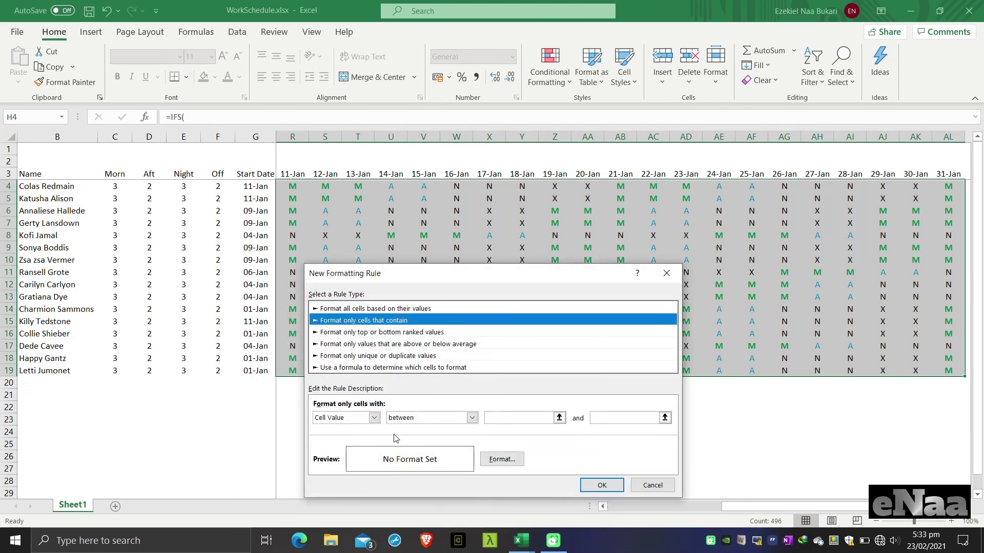
pyautogui.click(375, 418)
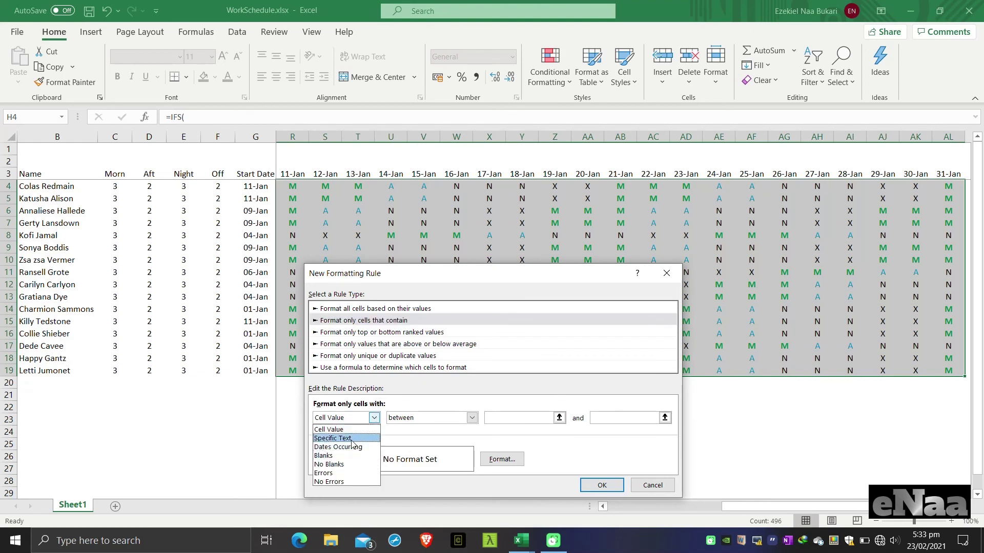
pyautogui.click(353, 441)
pyautogui.click(481, 419)
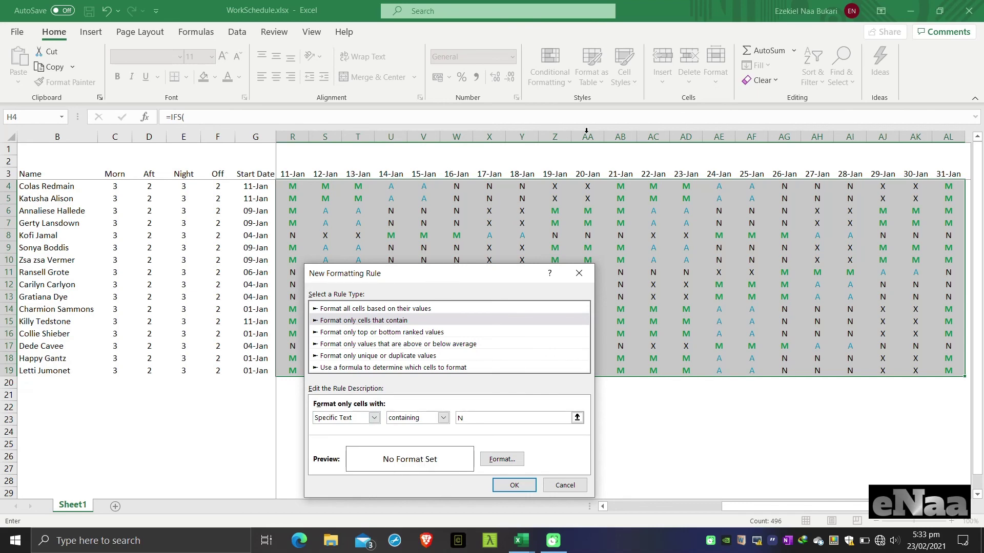
# Give the "N" rule a bold font format, apply it to the schedule and close the rules manager.
pyautogui.click(502, 459)
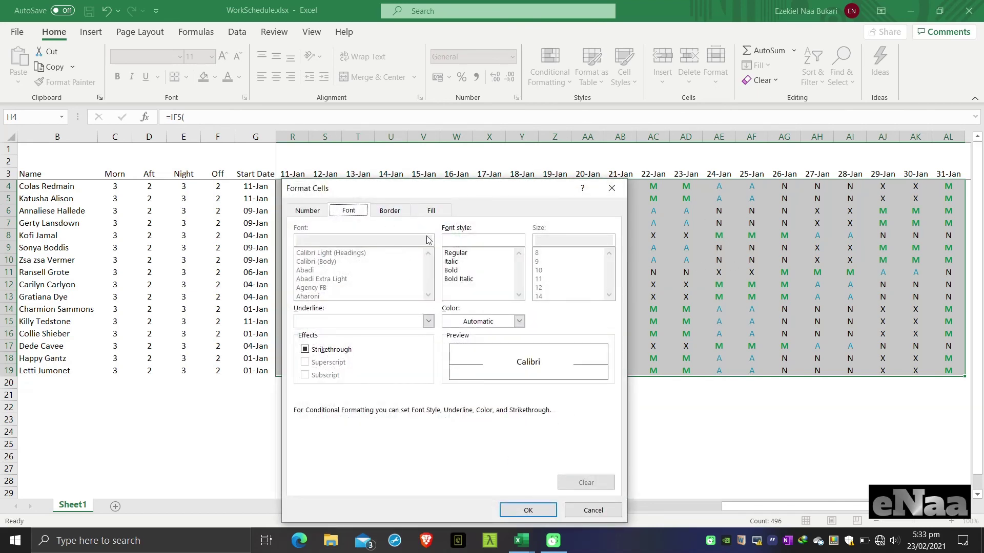
pyautogui.click(457, 271)
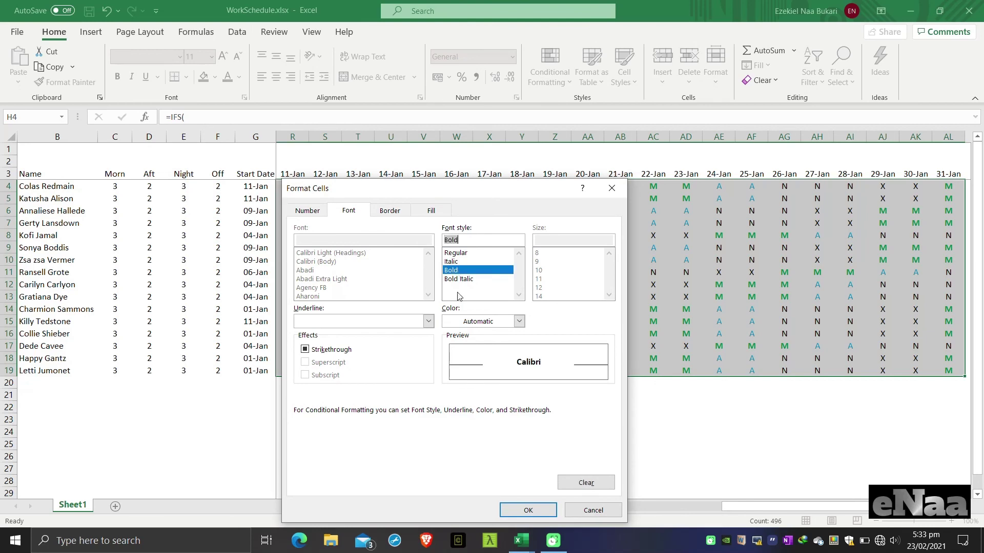
pyautogui.click(521, 511)
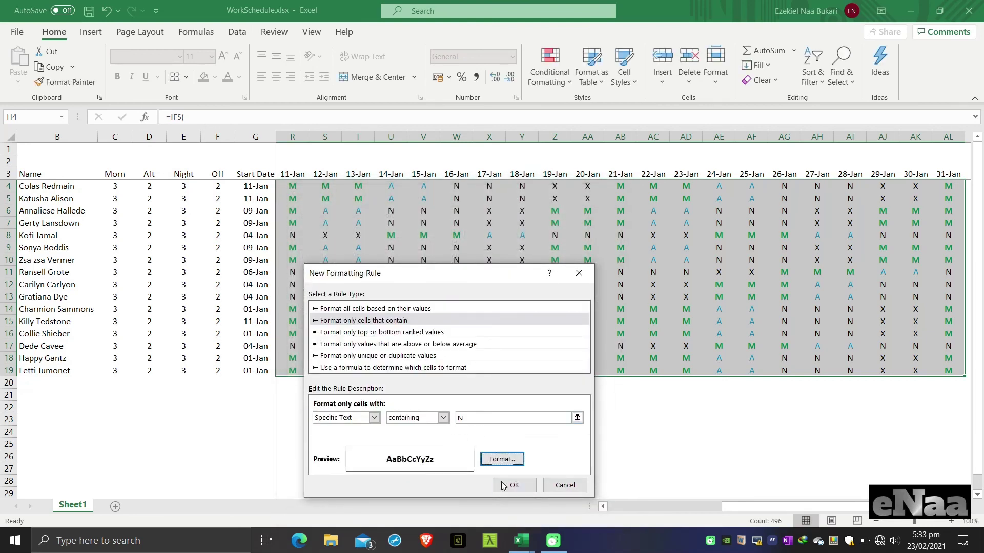
pyautogui.click(514, 486)
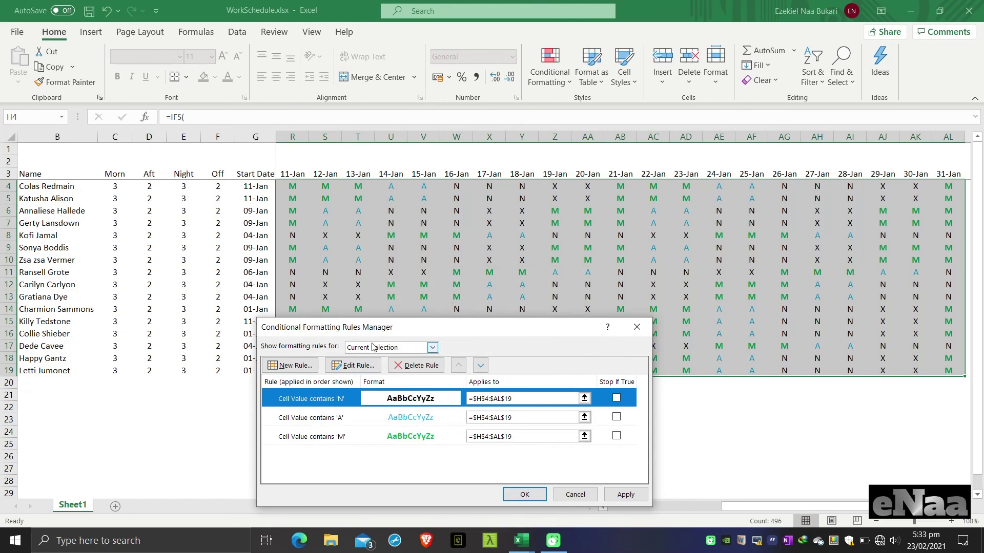
pyautogui.moveTo(373, 334); pyautogui.dragTo(301, 250)
pyautogui.click(554, 410)
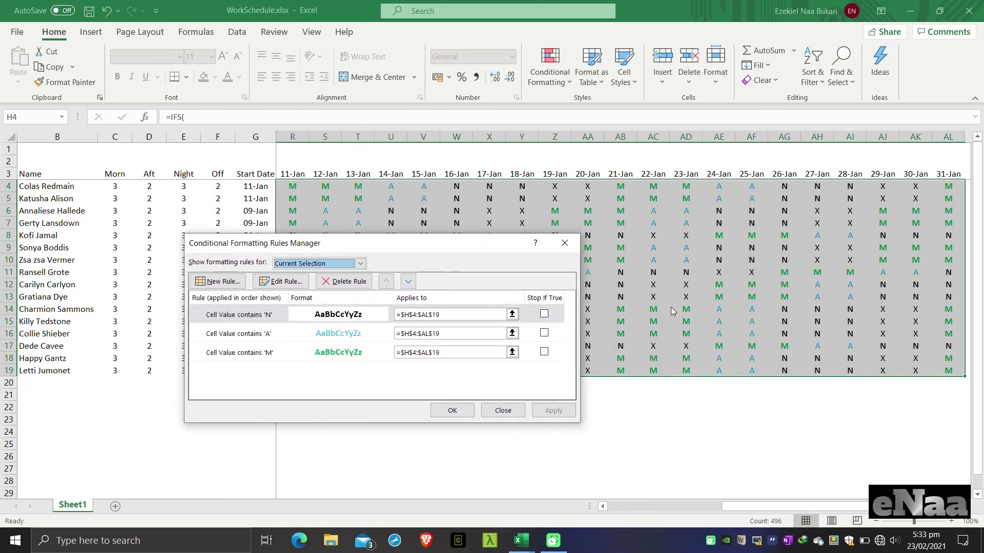
pyautogui.click(448, 411)
# Start a Text that Contains conditional formatting rule for "X" on the selected schedule range.
pyautogui.click(563, 81)
pyautogui.moveTo(595, 107)
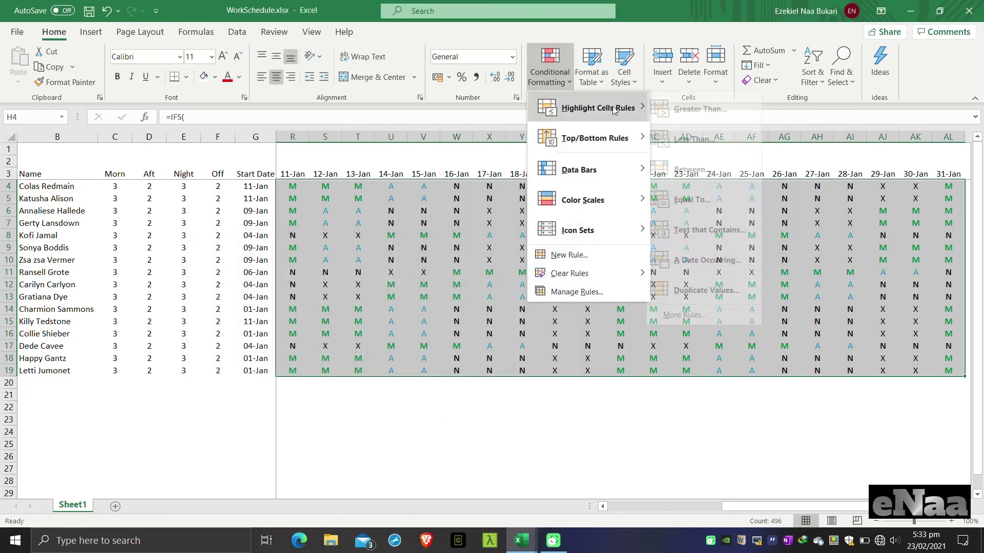
pyautogui.click(682, 235)
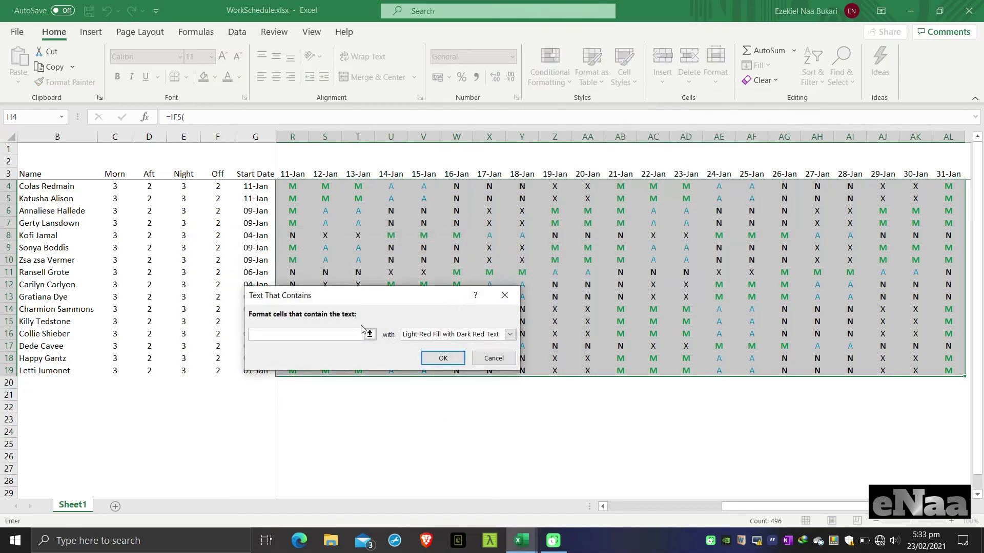
pyautogui.press('capslock')
pyautogui.write('X')
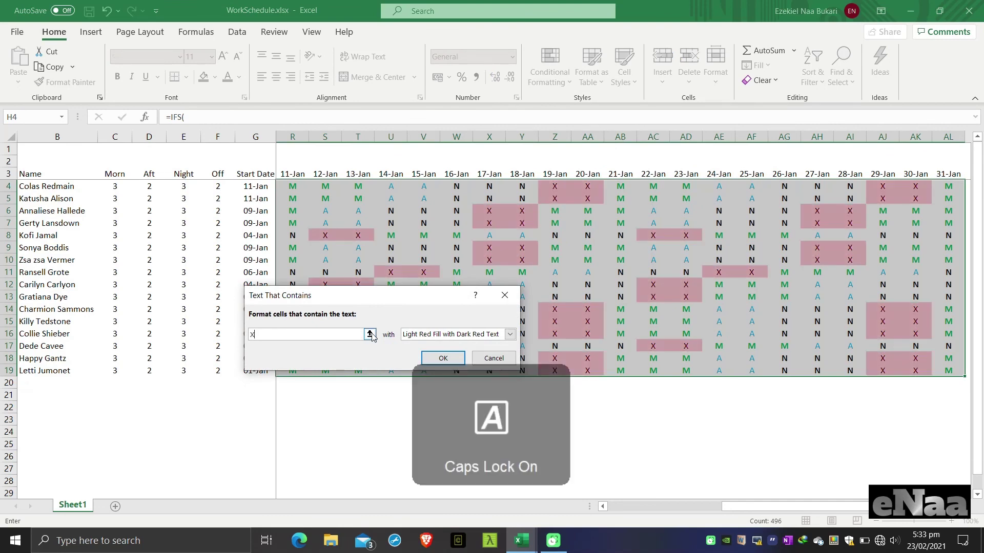
# Give the "X" rule a custom format with italic text in the orange theme colour.
pyautogui.click(510, 334)
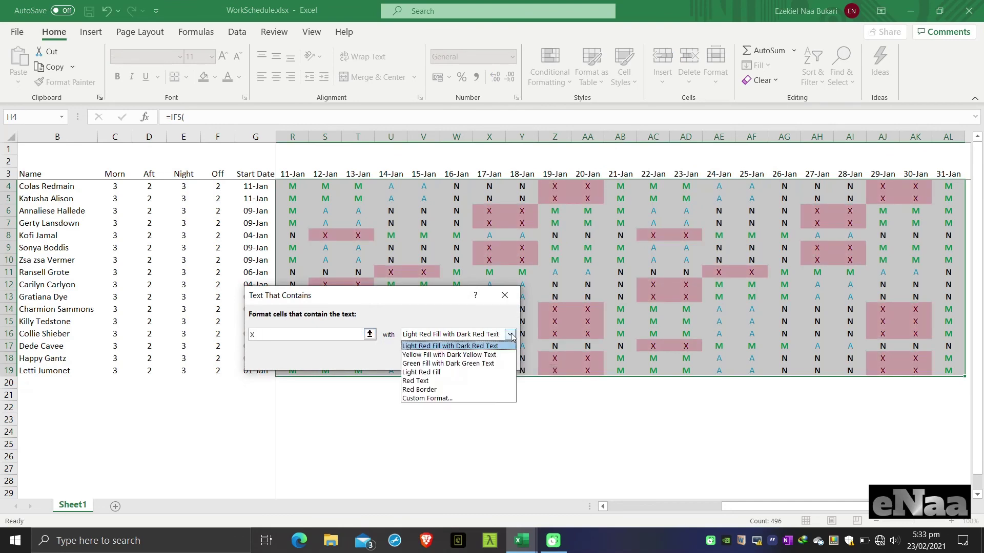
pyautogui.click(426, 399)
pyautogui.click(320, 168)
pyautogui.click(283, 164)
pyautogui.click(446, 276)
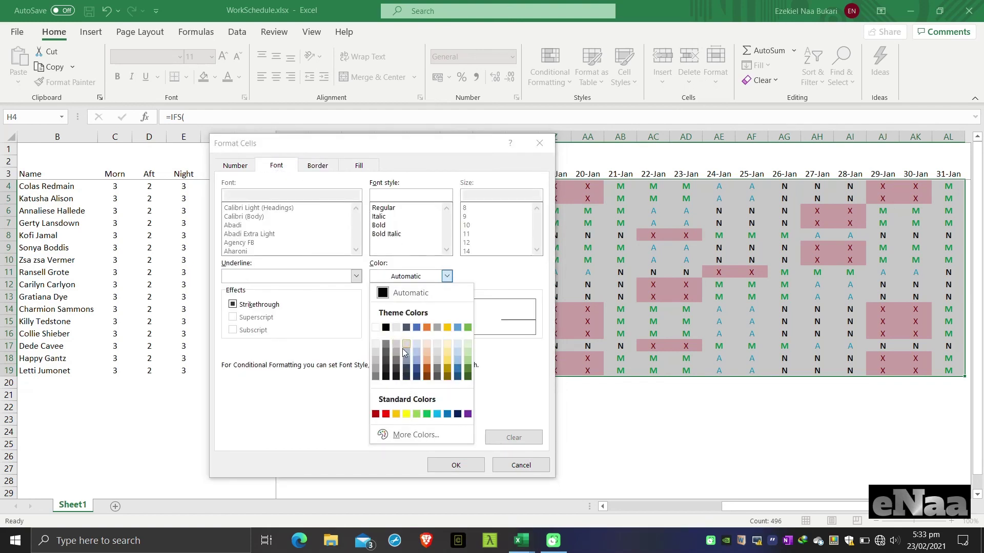
pyautogui.click(426, 331)
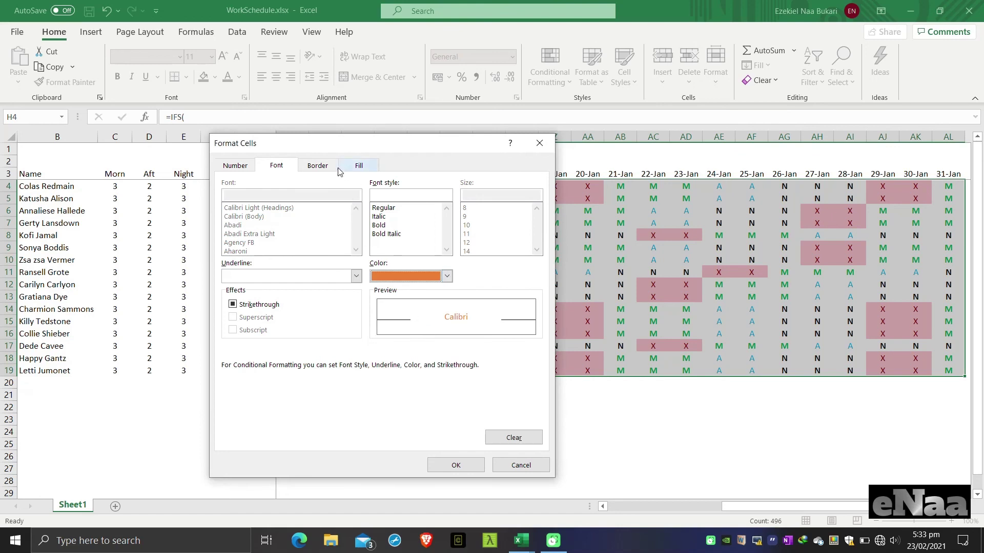
pyautogui.click(381, 216)
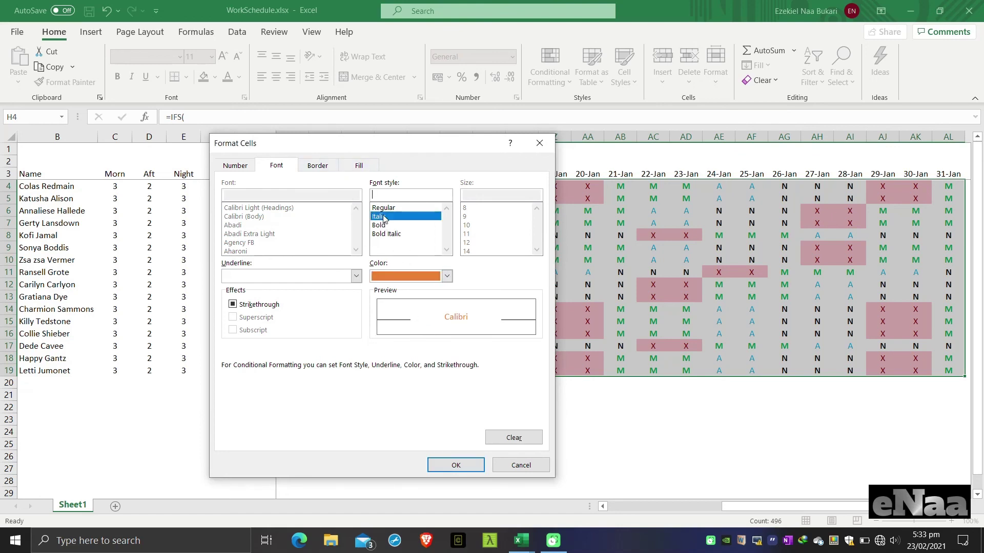
pyautogui.click(463, 466)
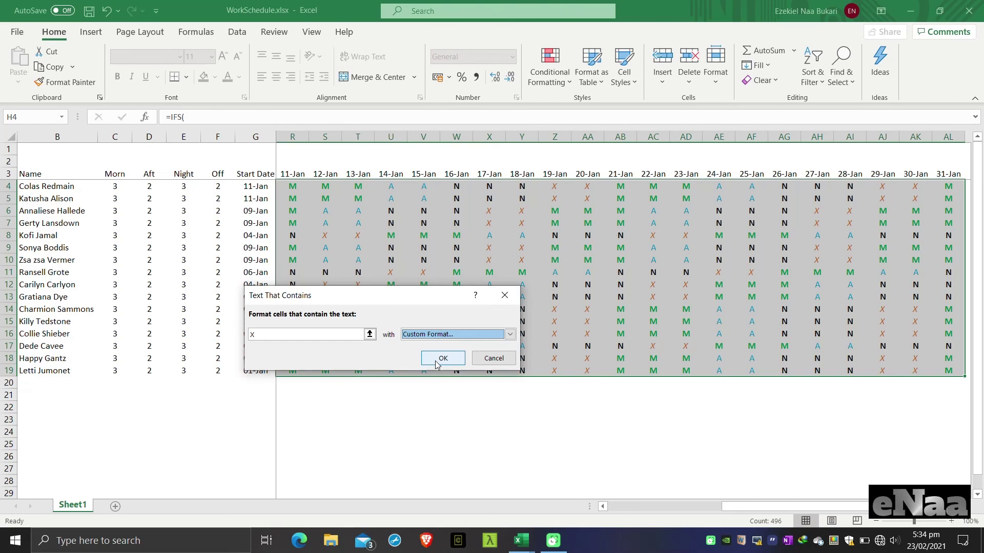
# Change the "X" rule's custom font style to Bold Italic, apply the rule and deselect the schedule range.
pyautogui.click(439, 334)
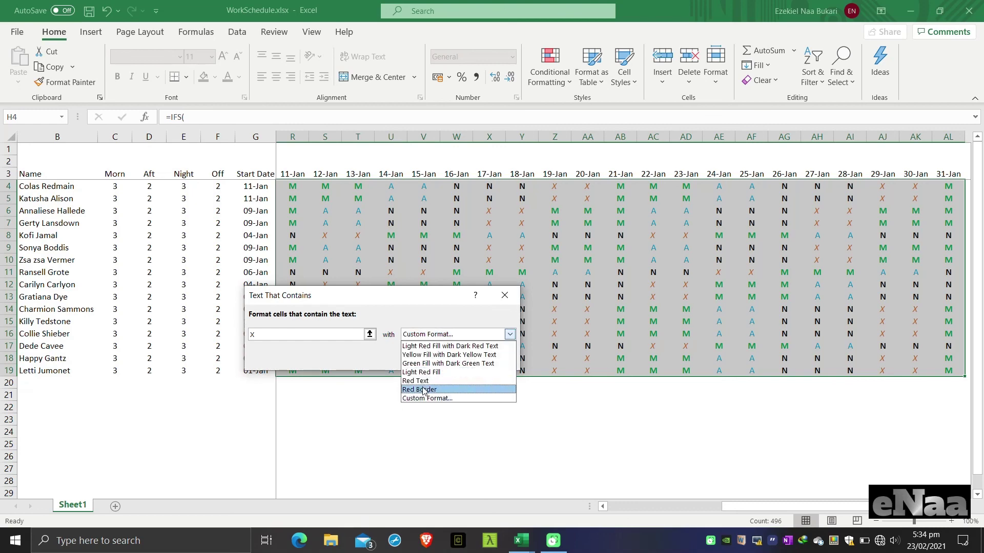
pyautogui.click(424, 398)
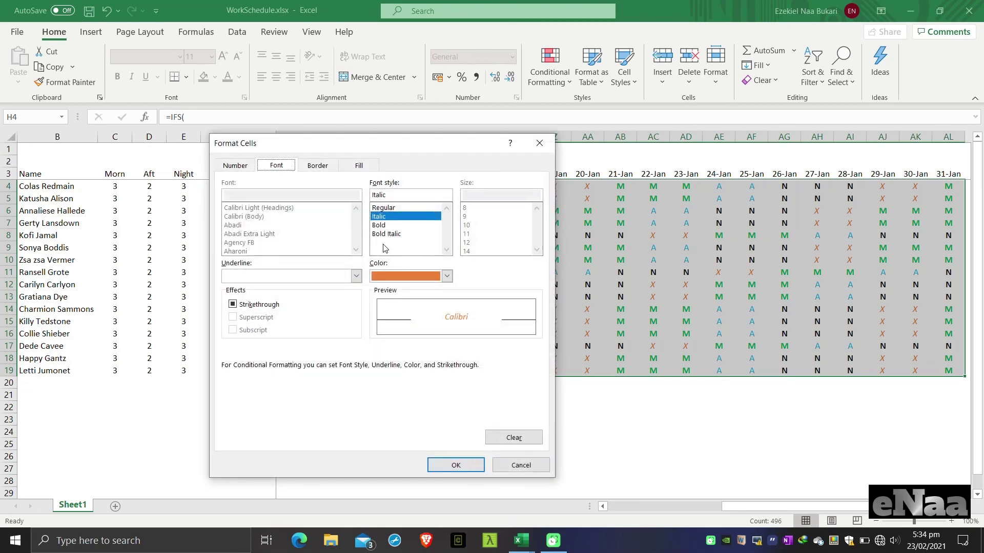
pyautogui.click(385, 234)
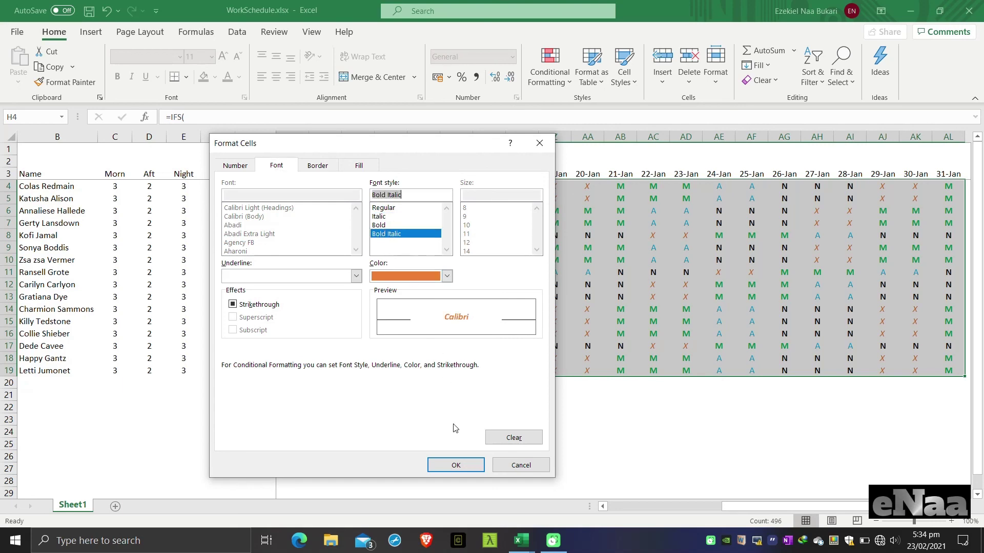
pyautogui.click(456, 465)
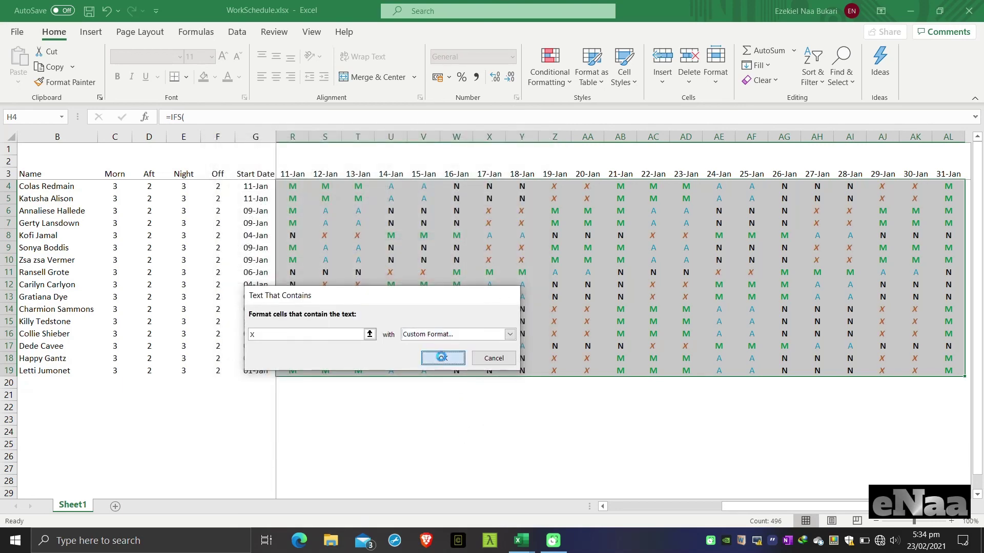
pyautogui.click(458, 357)
pyautogui.click(560, 336)
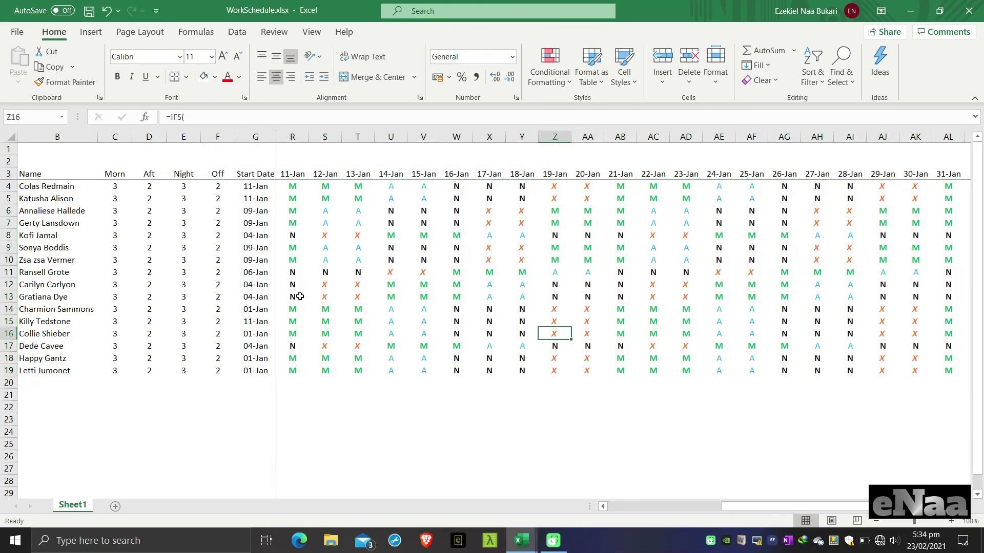
# Make the header row (row 3) with the column titles and dates bold.
pyautogui.click(299, 296)
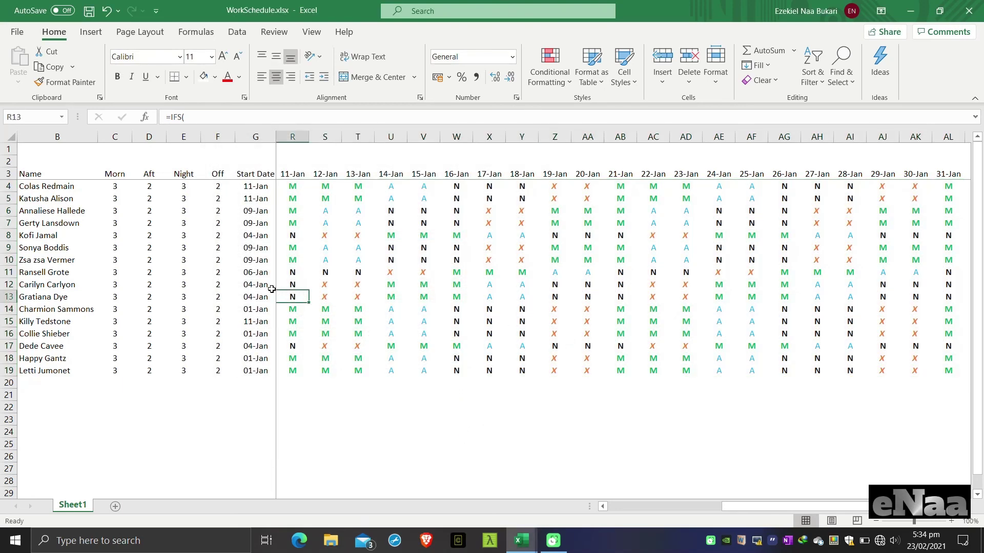
pyautogui.click(8, 174)
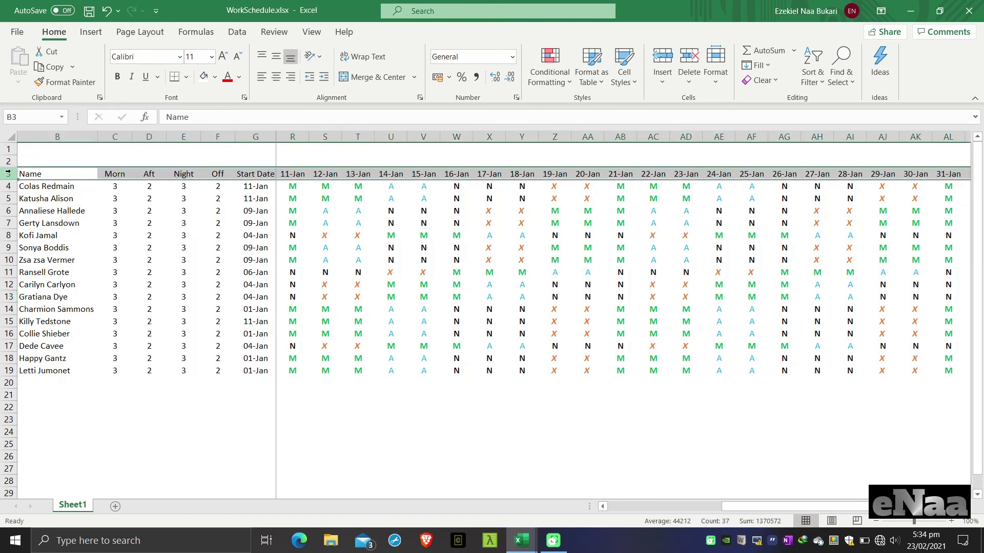
pyautogui.hotkey('ctrl', 'b')
pyautogui.click(74, 215)
pyautogui.press('Left')
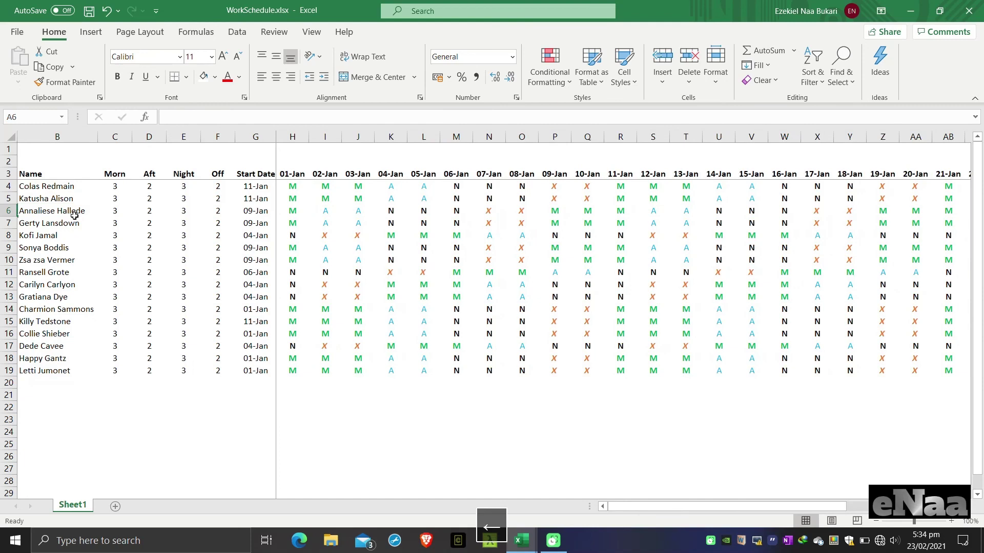
# Enter the title "Work Schedule" in cell B2 above the Name header.
pyautogui.click(48, 164)
pyautogui.press('Left')
pyautogui.click(48, 164)
pyautogui.press('Left')
pyautogui.click(48, 164)
pyautogui.press('Left')
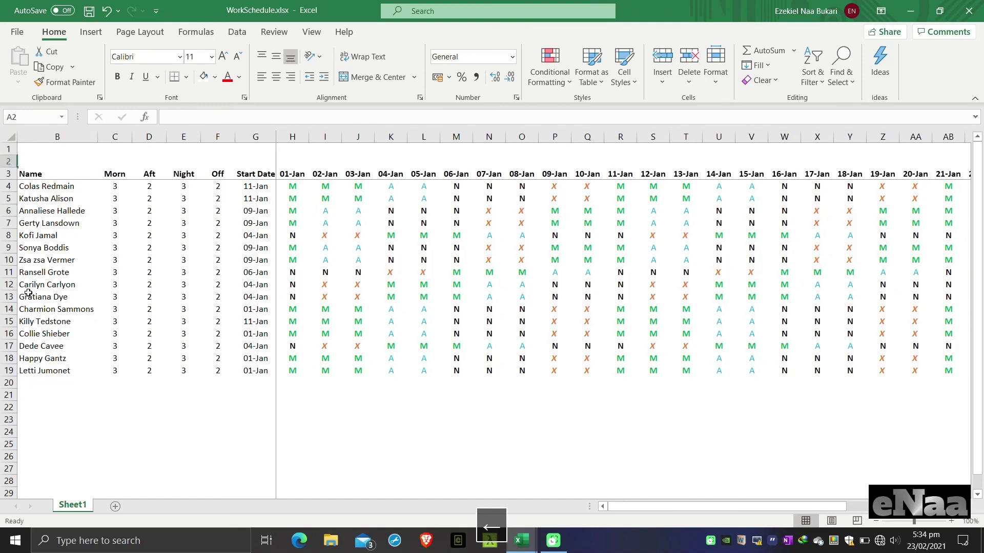
pyautogui.click(45, 175)
pyautogui.press('Up')
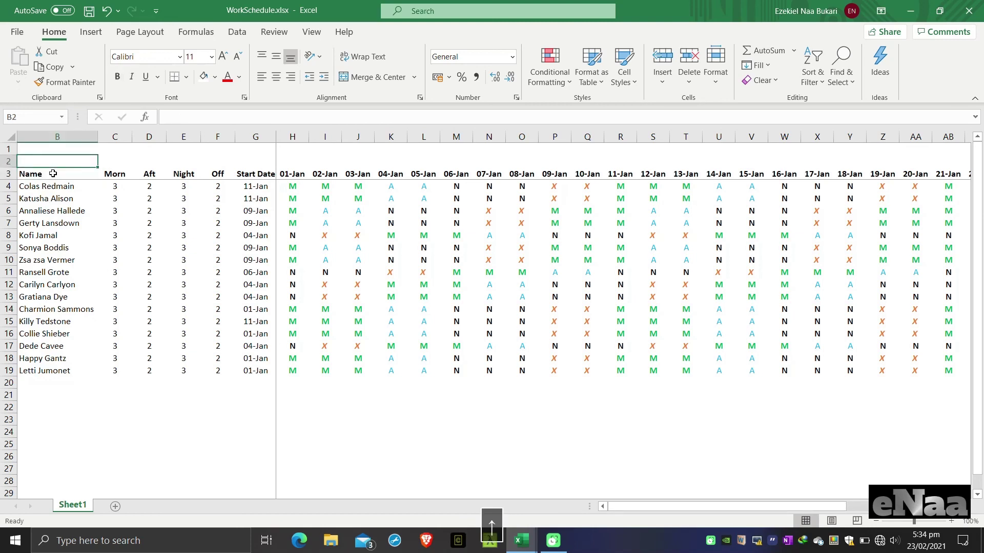
pyautogui.write('W')
pyautogui.press('capslock')
pyautogui.write('ork ')
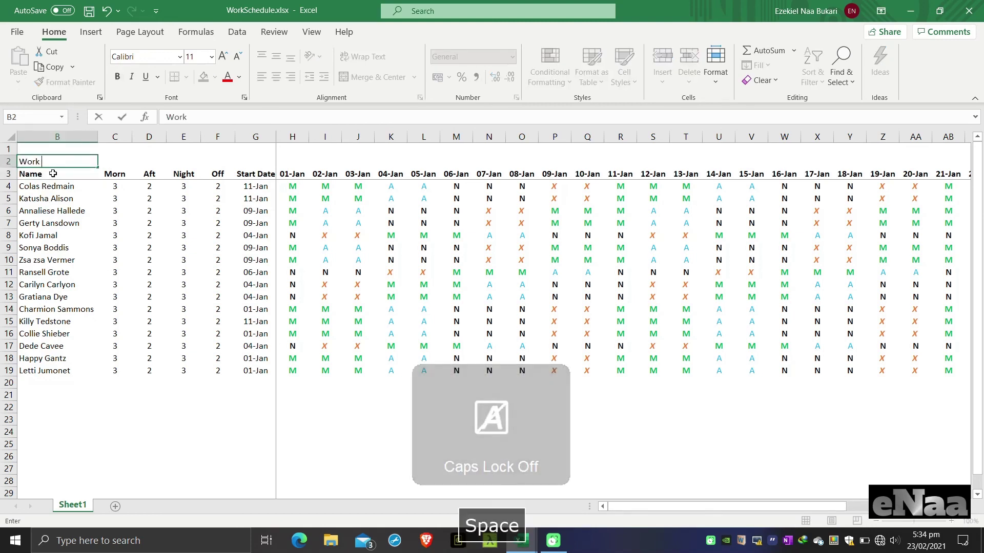
pyautogui.write('Schedule')
pyautogui.press('Tab')
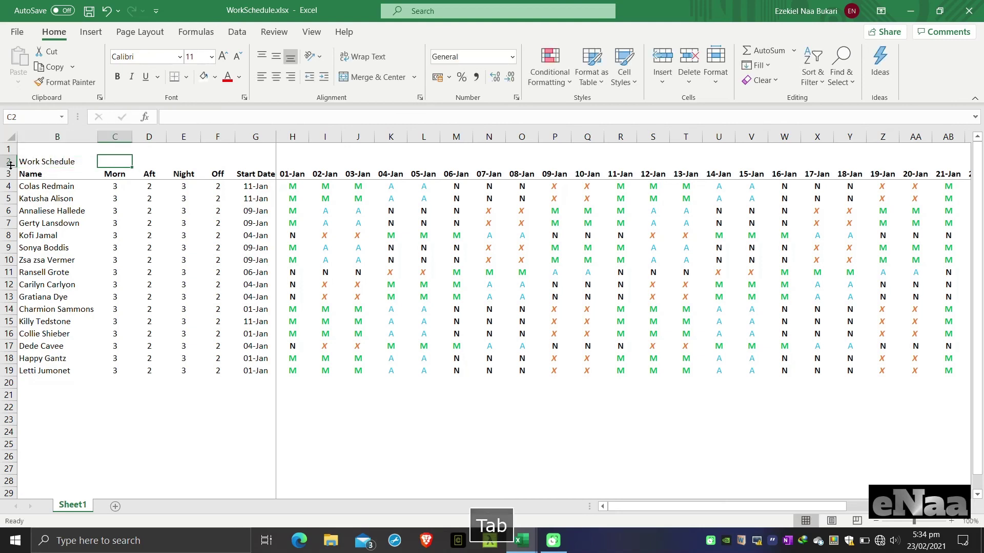
# Apply the Heading 1 cell style to the whole title row (row 2).
pyautogui.click(10, 161)
pyautogui.click(549, 71)
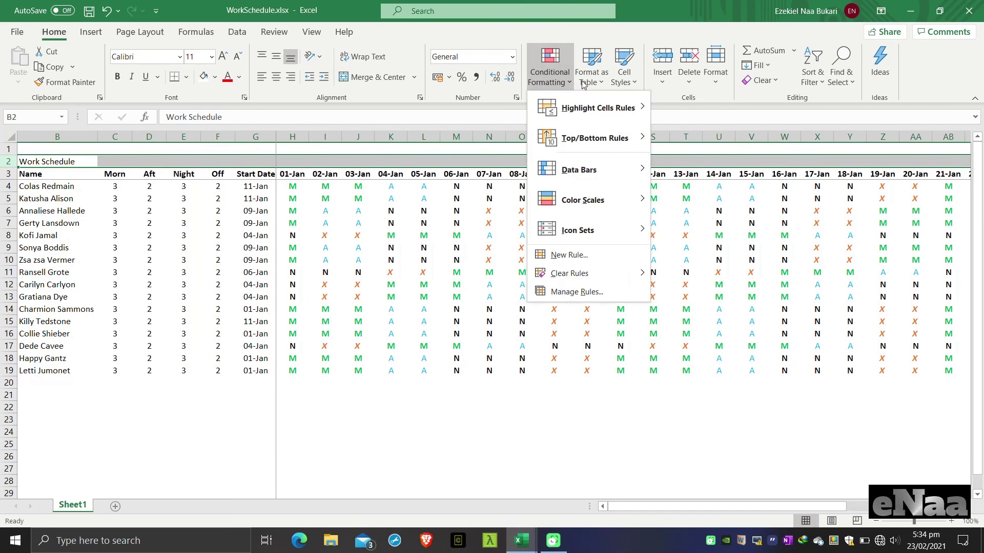
pyautogui.click(629, 82)
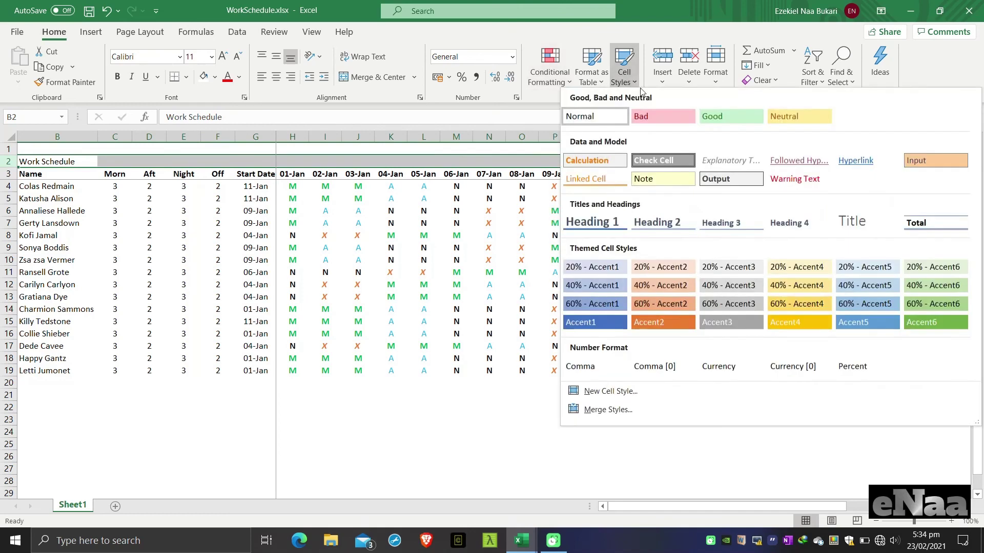
pyautogui.click(595, 223)
pyautogui.click(163, 277)
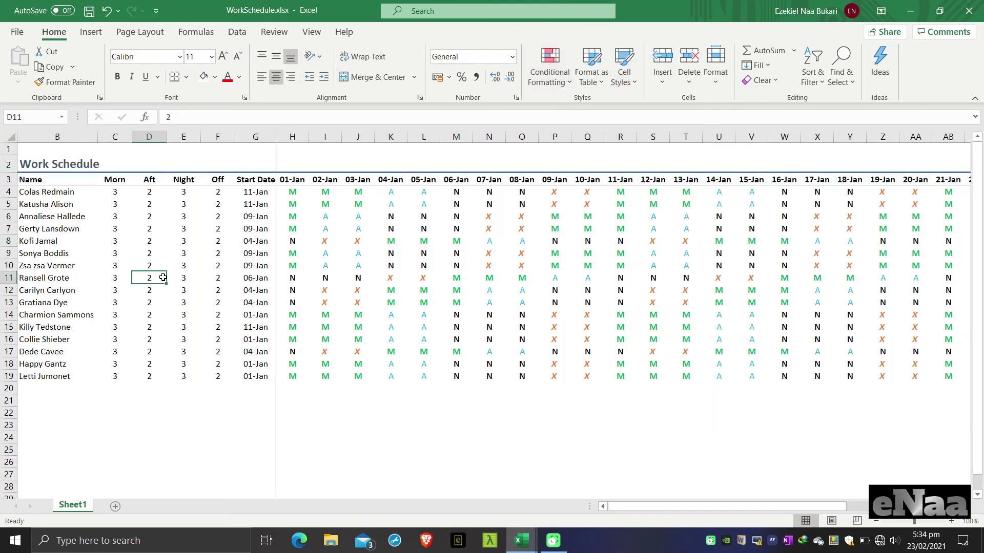
# Select the schedule table B3:AL19 and set a thin solid black bottom border in its cell formatting.
pyautogui.moveTo(44, 187); pyautogui.dragTo(877, 375)
pyautogui.press('Left')
pyautogui.click(40, 176)
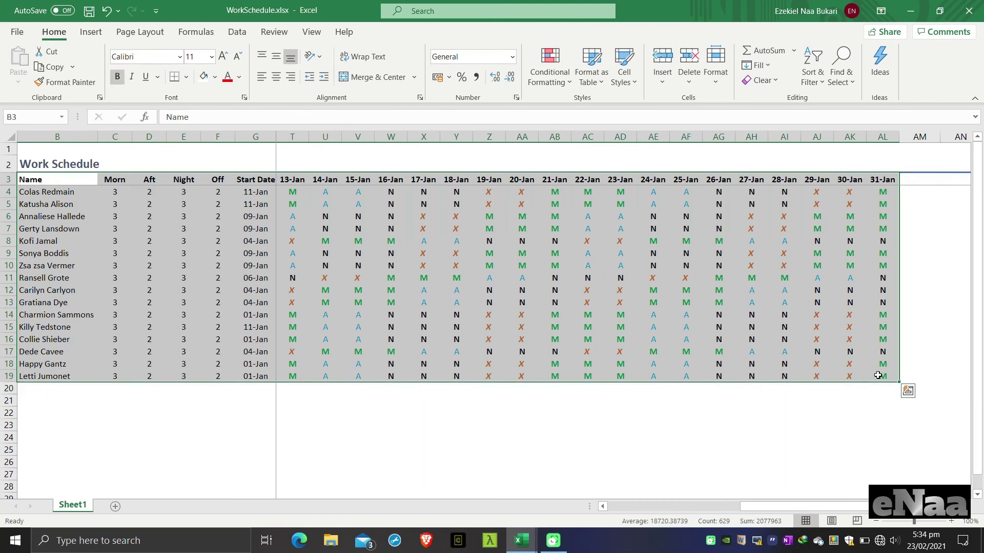
pyautogui.hotkey('ctrl', '1')
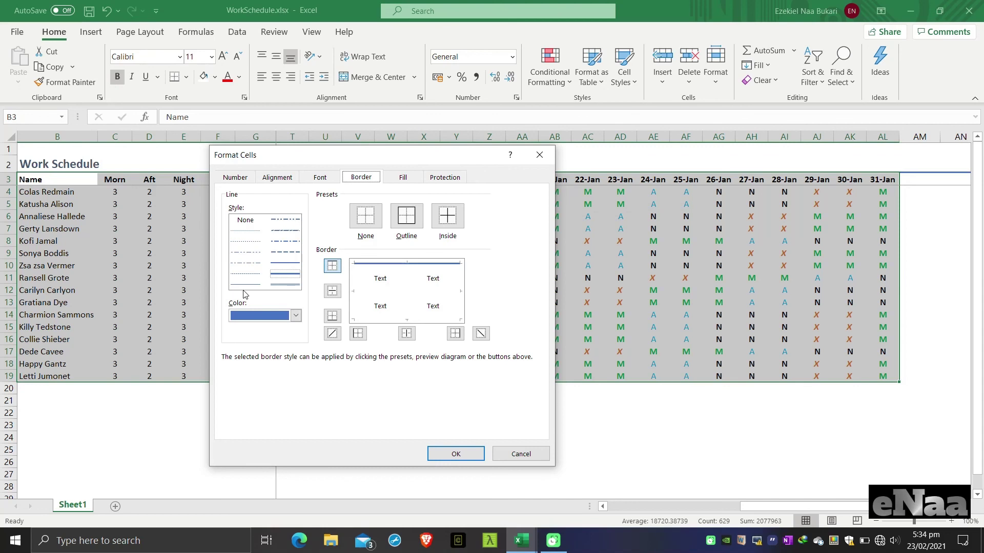
pyautogui.click(296, 315)
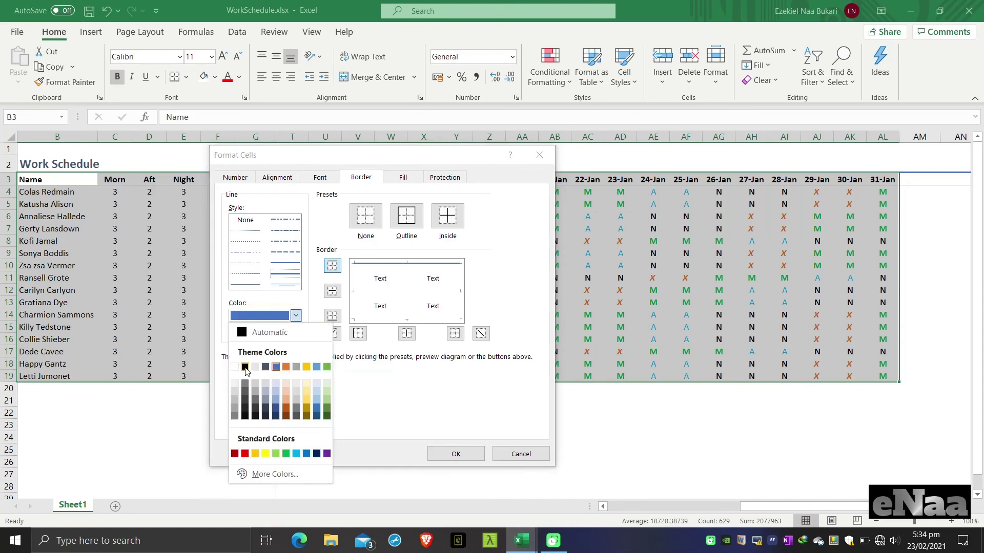
pyautogui.click(245, 367)
pyautogui.click(244, 286)
pyautogui.click(383, 320)
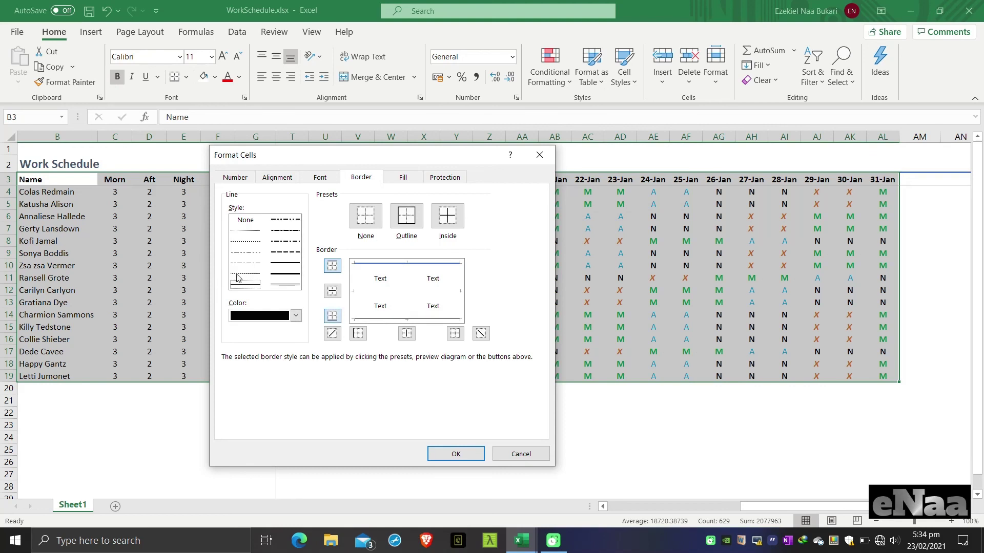
# Add medium solid black left and right borders to the table and apply the border formatting.
pyautogui.click(285, 264)
pyautogui.click(354, 301)
pyautogui.click(458, 303)
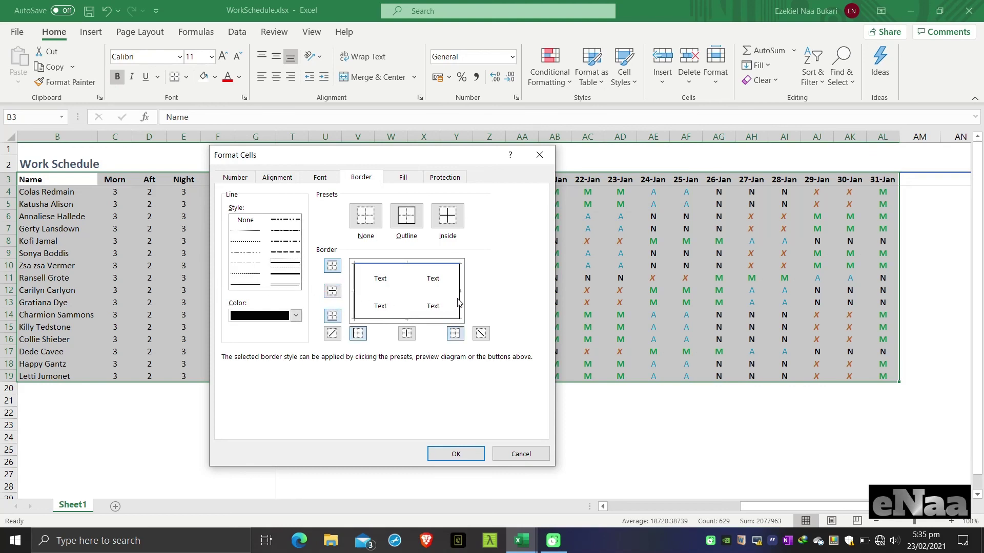
pyautogui.click(448, 457)
pyautogui.click(679, 325)
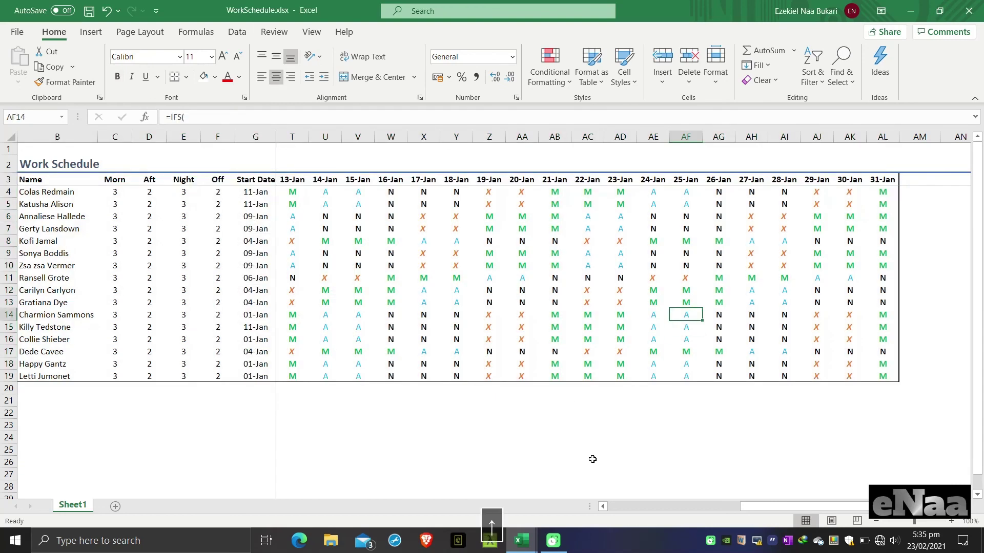
pyautogui.press('Up')
pyautogui.press('Up')
pyautogui.press('Up')
pyautogui.press('Up')
pyautogui.press('Up')
pyautogui.press('Up')
pyautogui.press('Up')
pyautogui.press('Up')
pyautogui.press('Up')
pyautogui.press('Up')
pyautogui.press('Up')
pyautogui.press('Up')
pyautogui.press('Up')
pyautogui.press('Up')
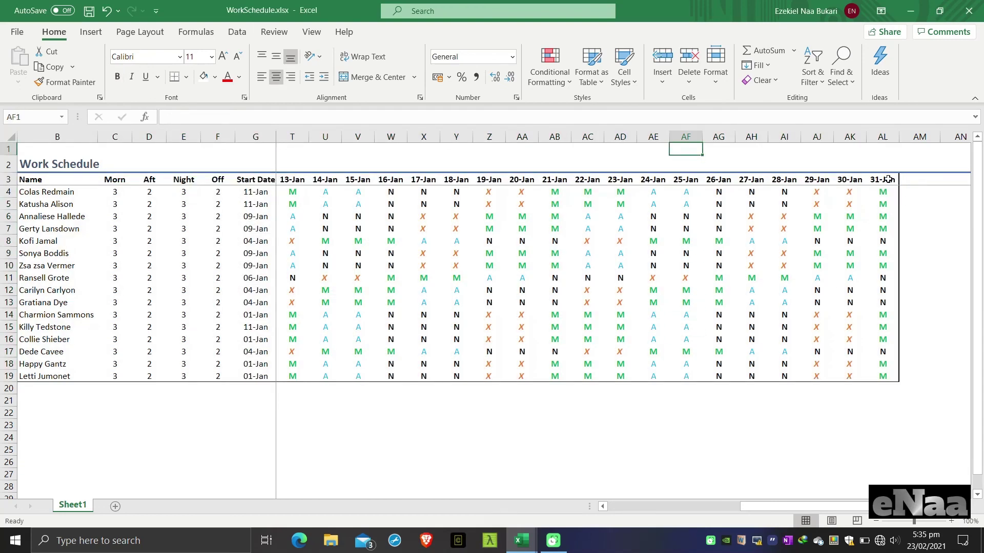
# Add a thin solid black bottom border beneath the header row B3:AL3.
pyautogui.click(887, 178)
pyautogui.hotkey('ctrl', 'shift', 'Left')
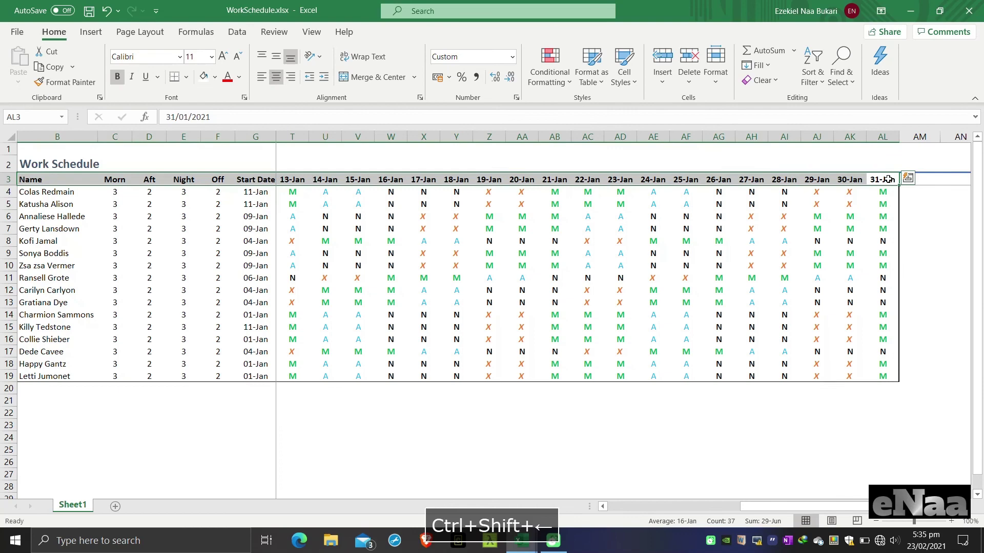
pyautogui.hotkey('ctrl', '1')
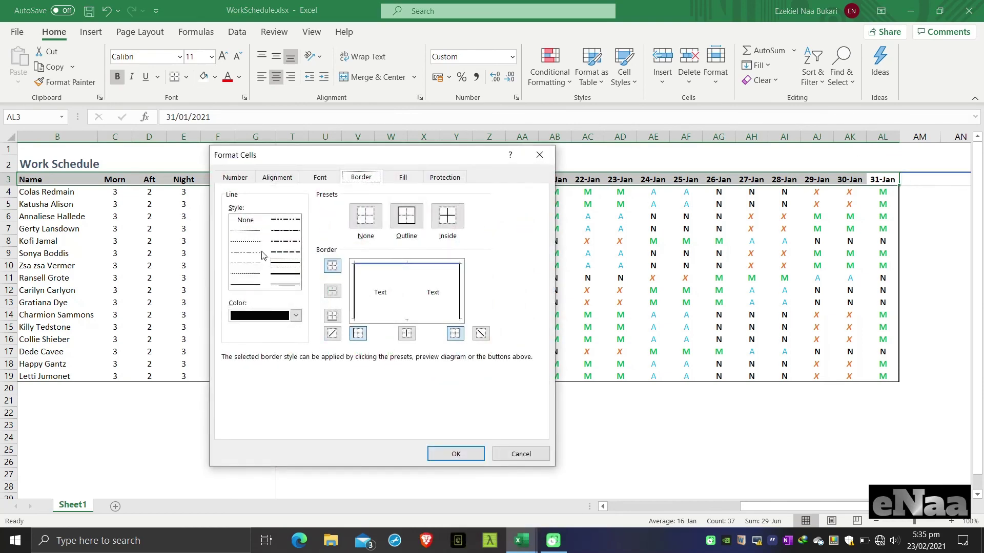
pyautogui.click(249, 286)
pyautogui.click(332, 315)
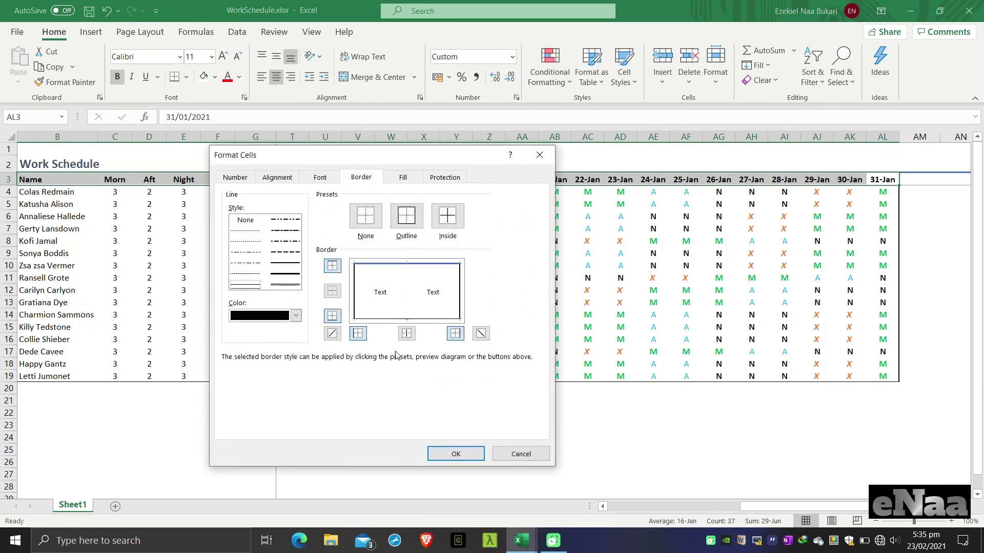
pyautogui.click(455, 454)
pyautogui.click(510, 218)
# Check the new borders by moving back across the schedule to its first date columns.
pyautogui.press('Left')
pyautogui.press('Left')
pyautogui.press('Left')
pyautogui.press('Left')
pyautogui.press('Left')
pyautogui.press('Left')
pyautogui.press('Left')
pyautogui.press('Left')
pyautogui.press('Left')
pyautogui.press('Left')
pyautogui.press('Left')
pyautogui.press('Left')
pyautogui.press('Left')
pyautogui.press('Left')
pyautogui.press('Left')
pyautogui.press('Left')
pyautogui.press('Left')
pyautogui.press('Left')
pyautogui.press('Left')
pyautogui.press('Left')
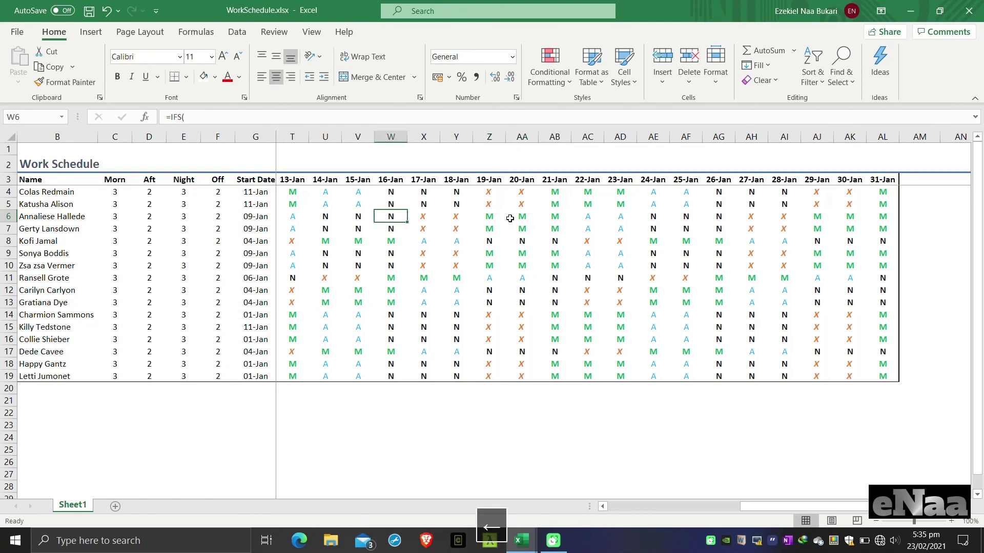
pyautogui.press('Right')
pyautogui.press('Right')
pyautogui.press('Right')
pyautogui.press('Right')
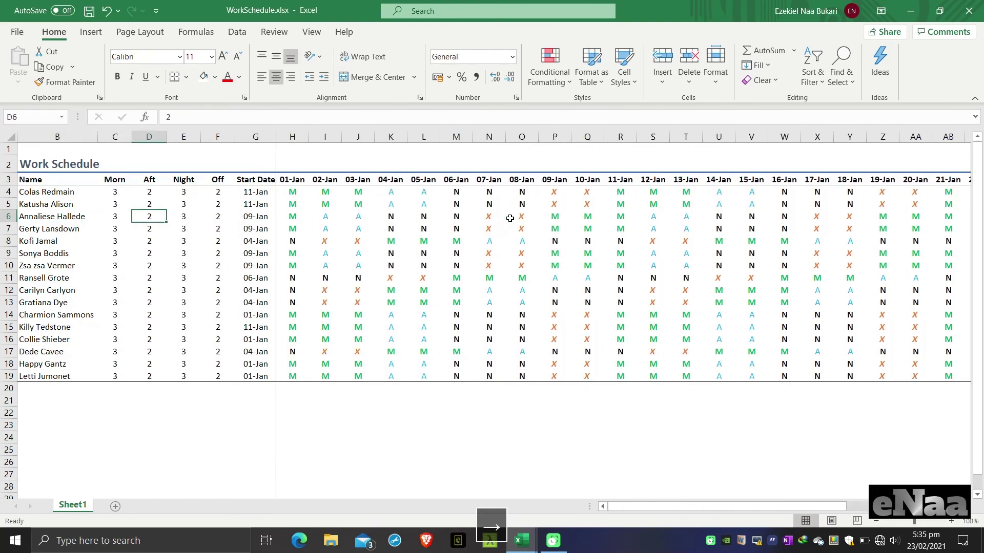
# AutoFit the Morn, Aft, Night and Off columns (C to F) to their contents.
pyautogui.moveTo(115, 134); pyautogui.dragTo(218, 137)
pyautogui.doubleClick(235, 136)
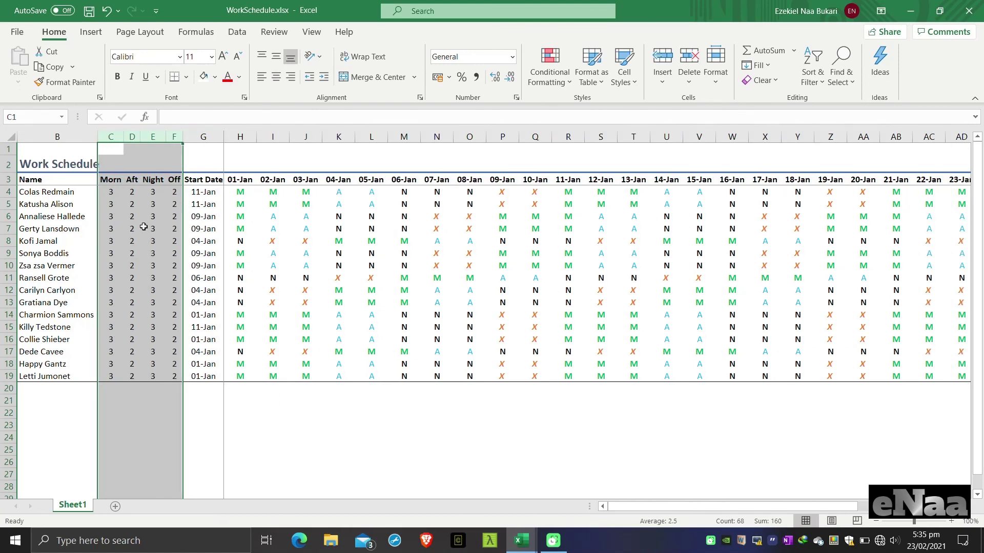
pyautogui.click(143, 249)
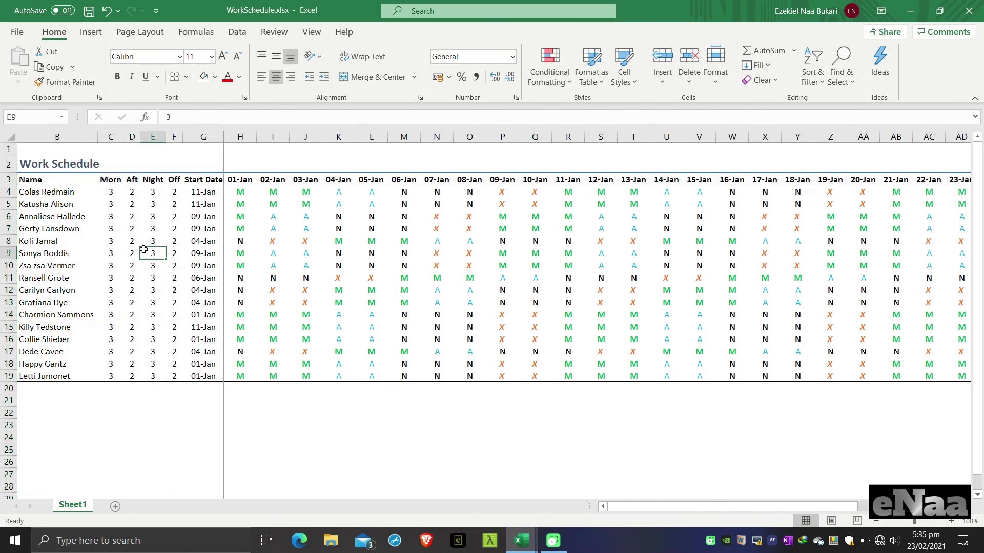
# Review the formatted schedule along the early January dates in row 9.
pyautogui.press('Right')
pyautogui.press('Right')
pyautogui.press('Right')
pyautogui.press('Right')
pyautogui.press('Right')
pyautogui.press('Right')
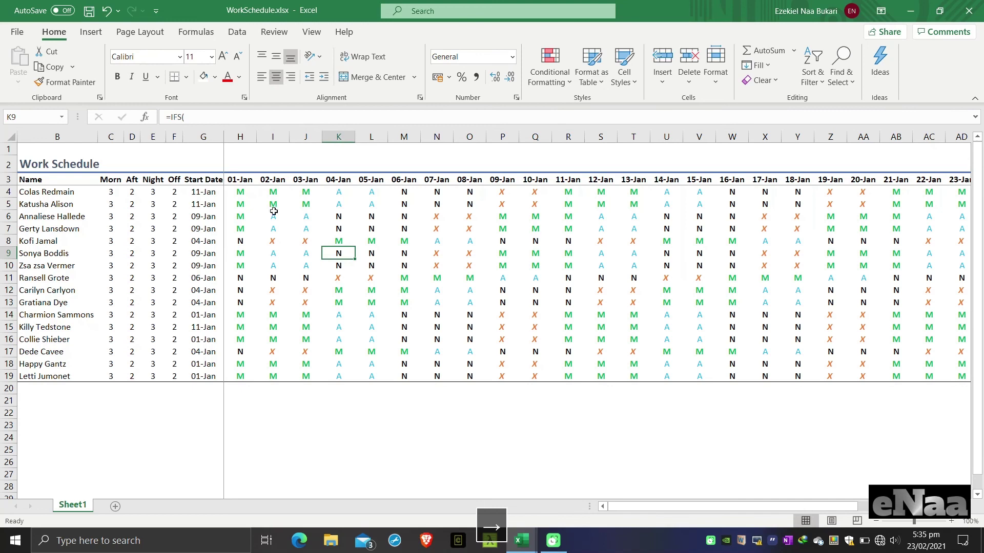
pyautogui.press('Right')
pyautogui.press('Right')
pyautogui.press('Right')
pyautogui.press('Right')
pyautogui.press('Right')
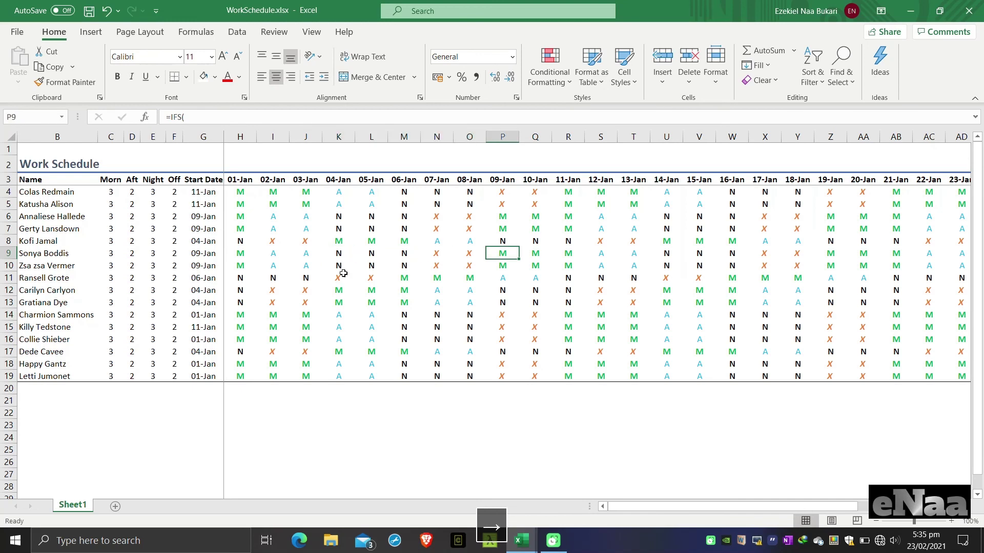